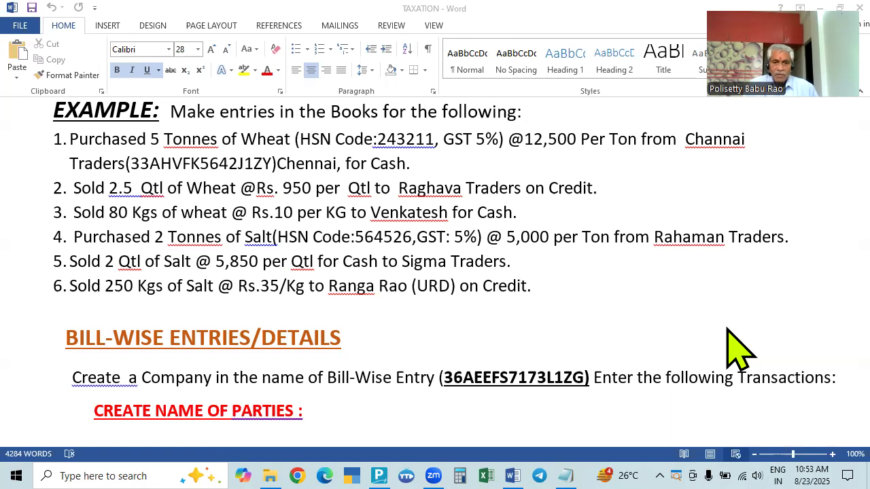
Change the heading "WE DISCUSS" above the ordered list of adjustment methods to "WE USES:".
{"action": "scroll", "coordinate": [738, 350], "scroll_direction": "down", "scroll_amount": 2}
{"action": "scroll", "coordinate": [737, 350], "scroll_direction": "up", "scroll_amount": 2}
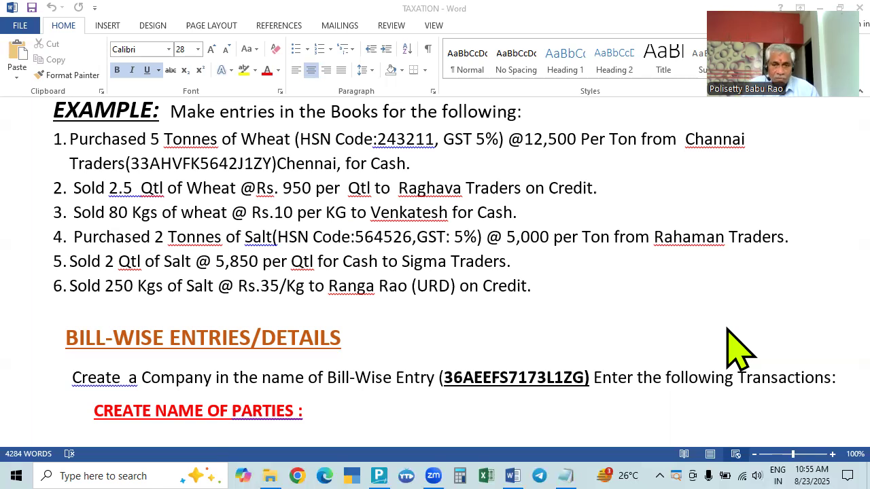
{"action": "scroll", "coordinate": [737, 350], "scroll_direction": "down", "scroll_amount": 1}
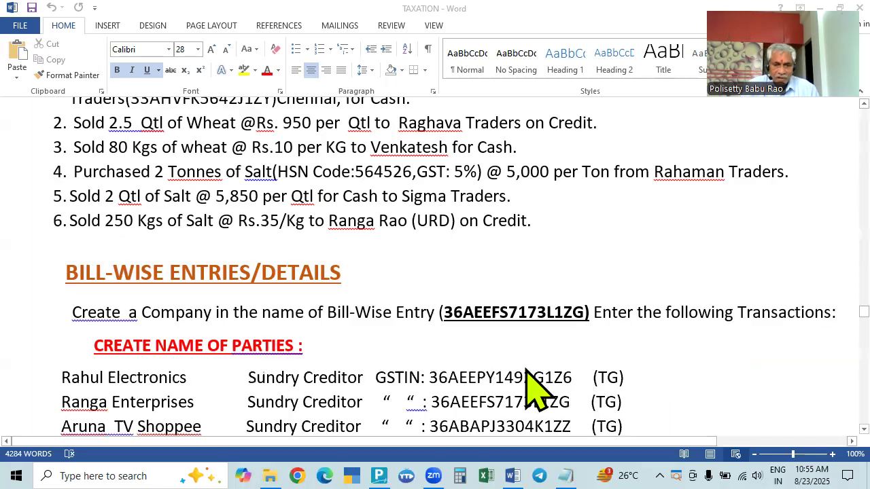
{"action": "scroll", "coordinate": [528, 398], "scroll_direction": "down", "scroll_amount": 1}
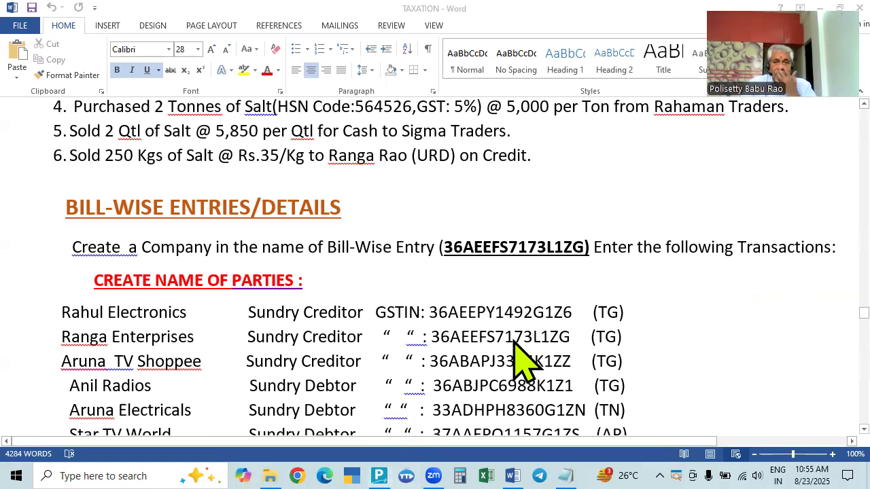
{"action": "scroll", "coordinate": [522, 358], "scroll_direction": "down", "scroll_amount": 4}
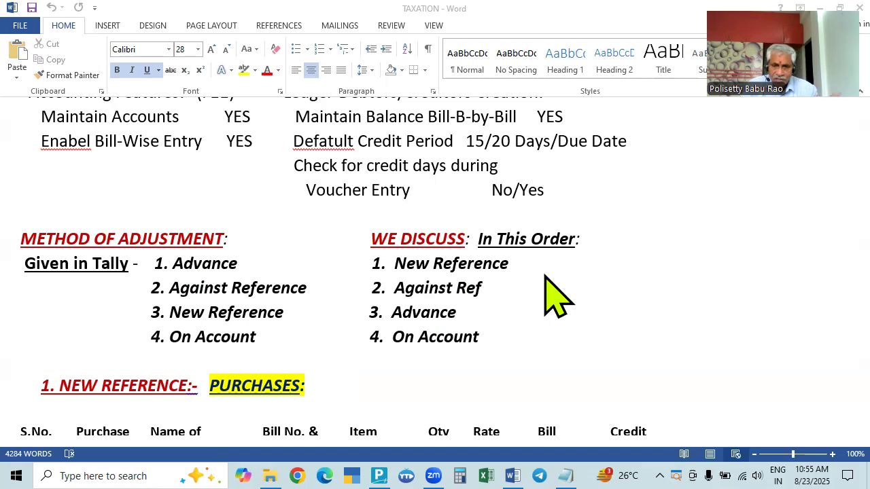
{"action": "left_click_drag", "start_coordinate": [399, 238], "coordinate": [465, 238]}
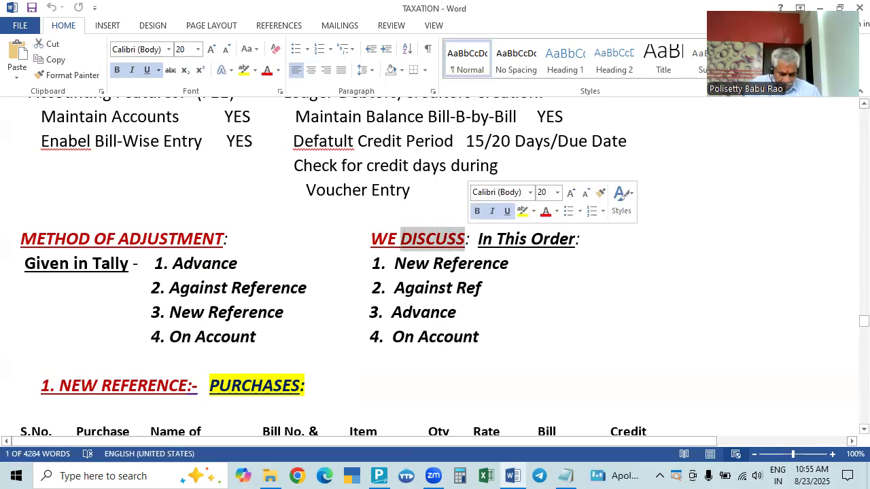
{"action": "type", "text": "USE"}
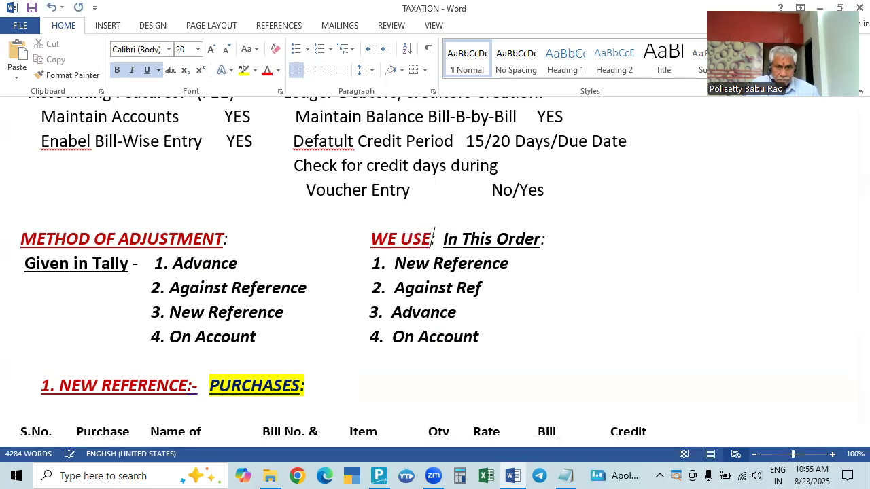
{"action": "type", "text": "S"}
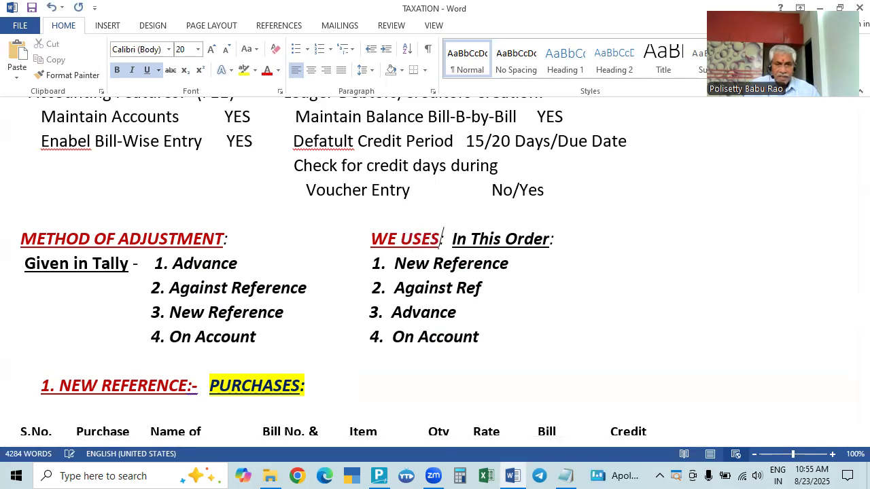
{"action": "key", "text": "Delete"}
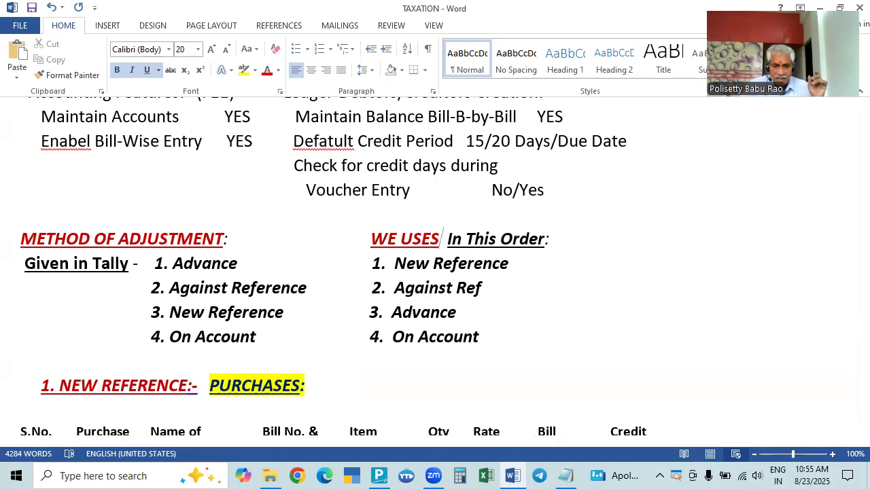
{"action": "type", "text": ":"}
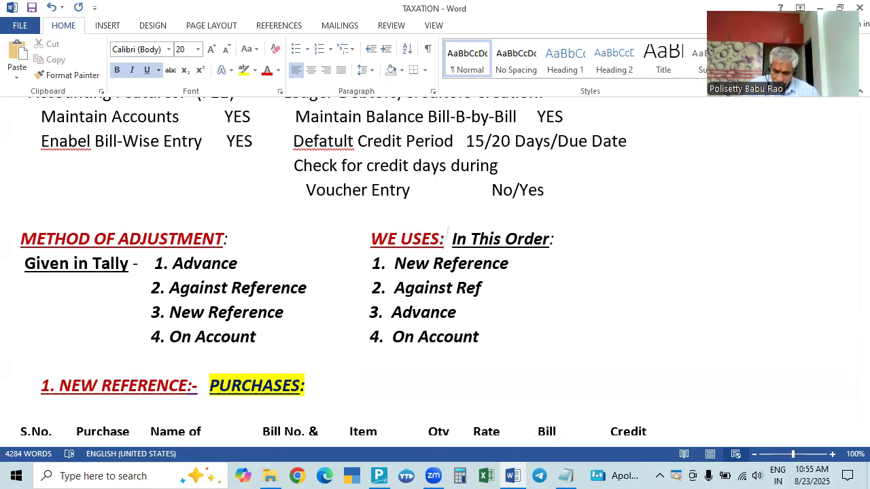
{"action": "key", "text": "Delete"}
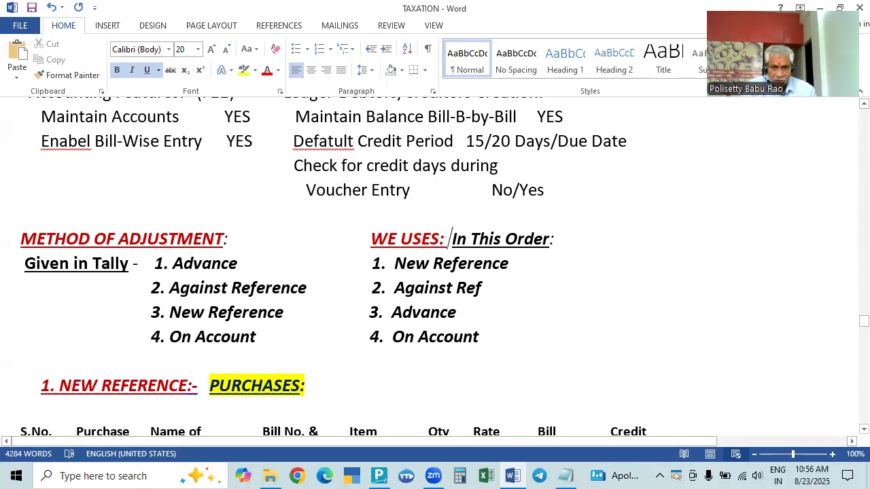
{"action": "left_click_drag", "start_coordinate": [373, 263], "coordinate": [491, 286]}
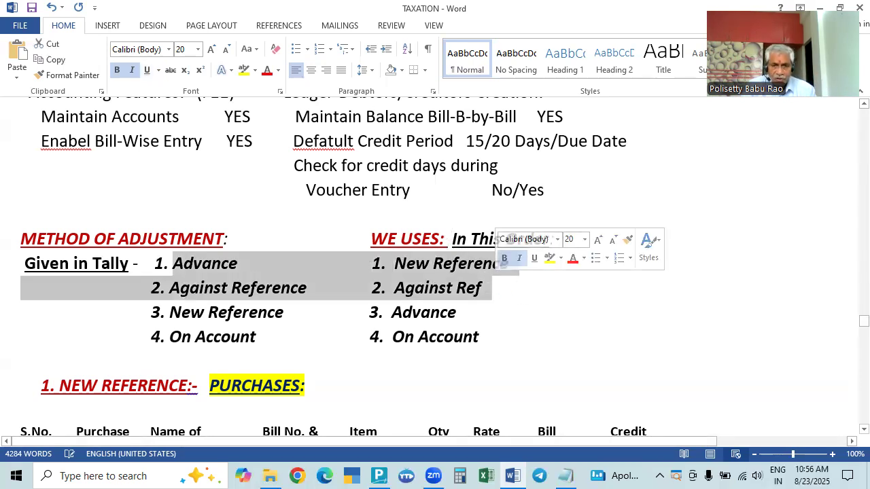
{"action": "left_click", "coordinate": [486, 338]}
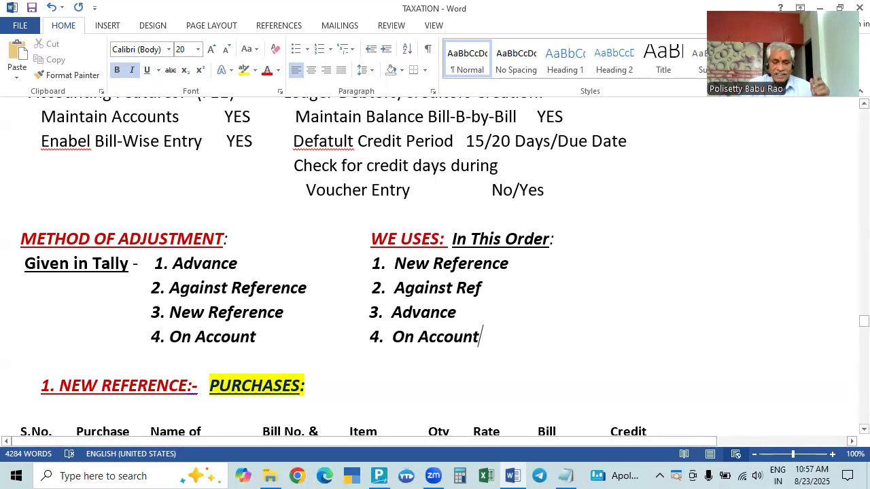
Switch to TallyPrime and open the company Ranga Electonics (25-26).
{"action": "left_click", "coordinate": [379, 476]}
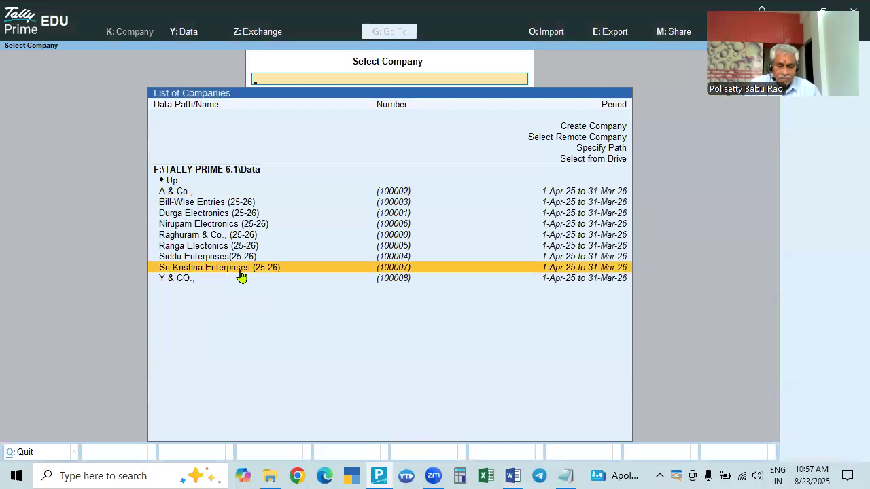
{"action": "key", "text": "Up"}
{"action": "key", "text": "Up"}
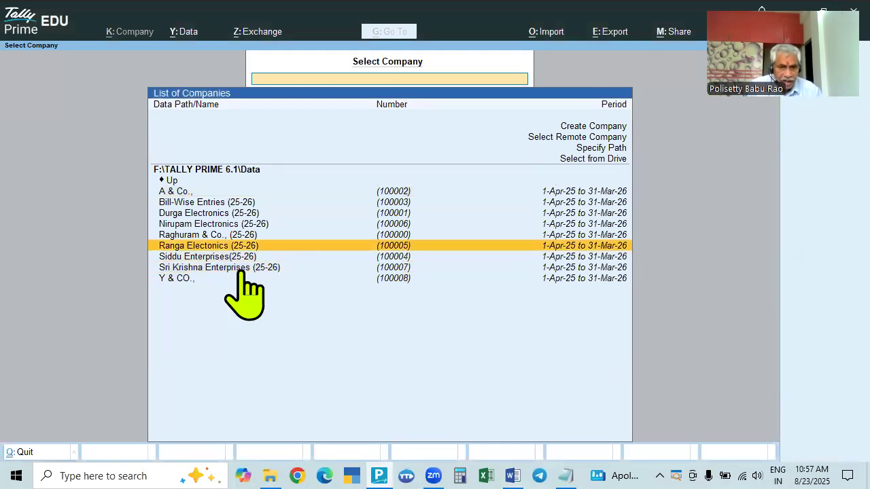
{"action": "key", "text": "Return"}
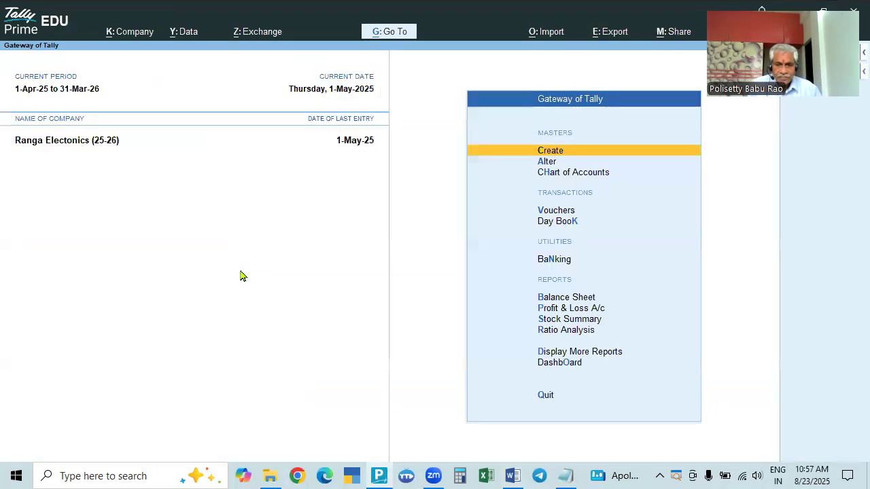
Open the Day Book and change its period to start from 1-Apr-25.
{"action": "key", "text": "Down"}
{"action": "key", "text": "Down"}
{"action": "key", "text": "Down"}
{"action": "key", "text": "Down"}
{"action": "key", "text": "Return"}
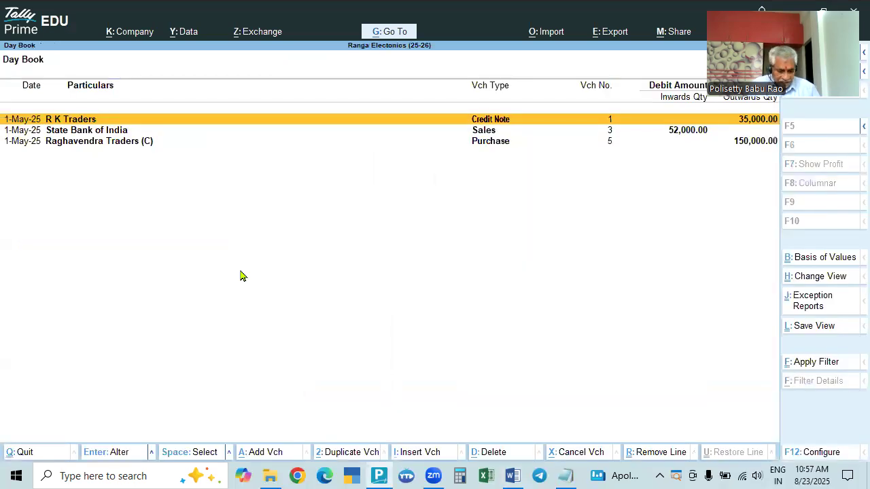
{"action": "key", "text": "F2"}
{"action": "key", "text": "space"}
{"action": "key", "text": "Return"}
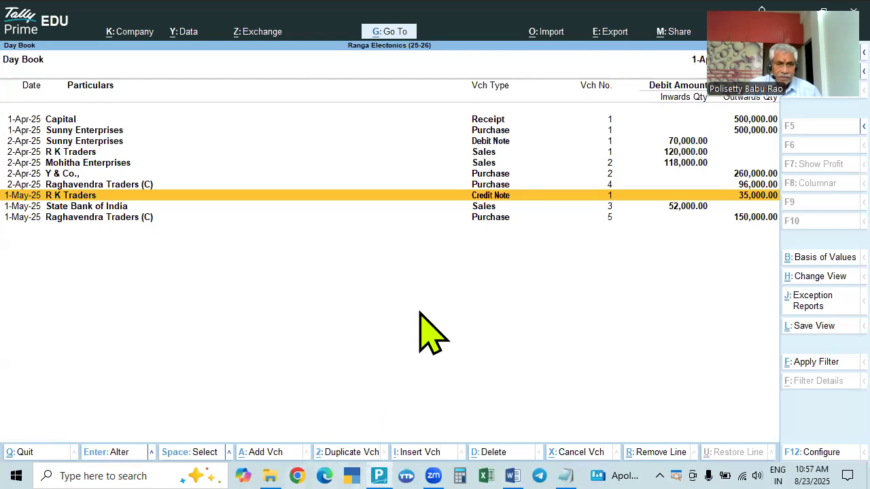
Enable bill-wise entry in the company features and save the settings.
{"action": "key", "text": "F11"}
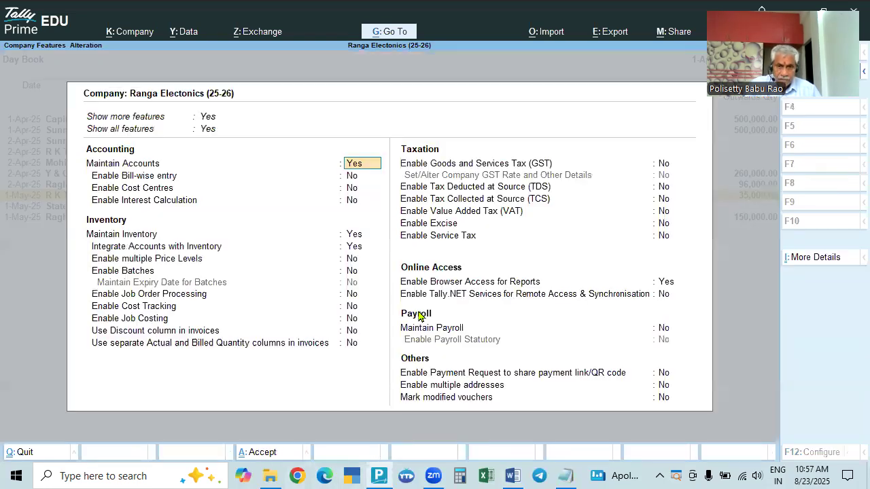
{"action": "left_click", "coordinate": [351, 178]}
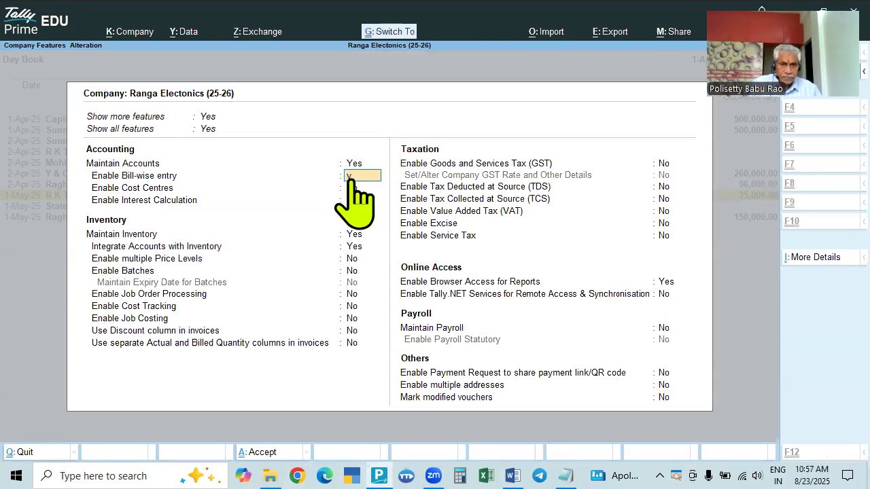
{"action": "key", "text": "ctrl+a"}
Select the Sunny Enterprises purchase voucher dated 1-Apr-25 in the Day Book.
{"action": "key", "text": "Up"}
{"action": "key", "text": "Up"}
{"action": "key", "text": "Up"}
{"action": "key", "text": "Up"}
{"action": "key", "text": "Up"}
{"action": "key", "text": "Up"}
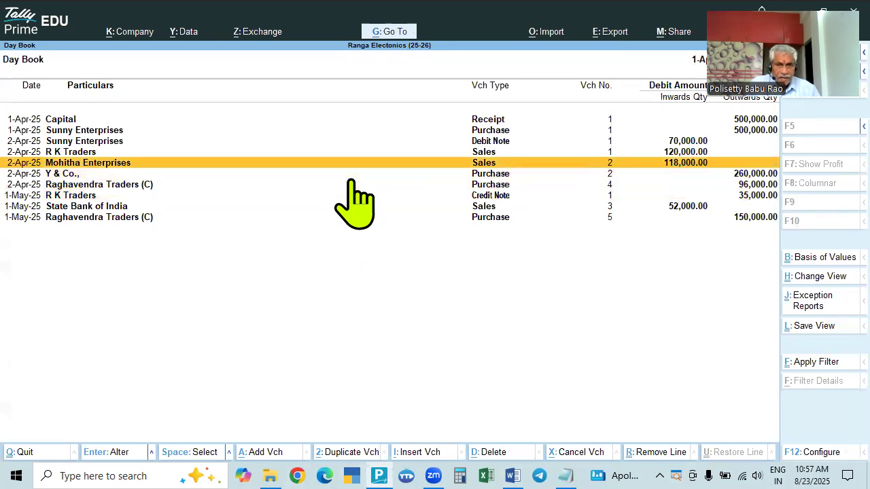
{"action": "key", "text": "Down"}
{"action": "key", "text": "Down"}
{"action": "key", "text": "Down"}
{"action": "key", "text": "Up"}
{"action": "key", "text": "Up"}
{"action": "key", "text": "Up"}
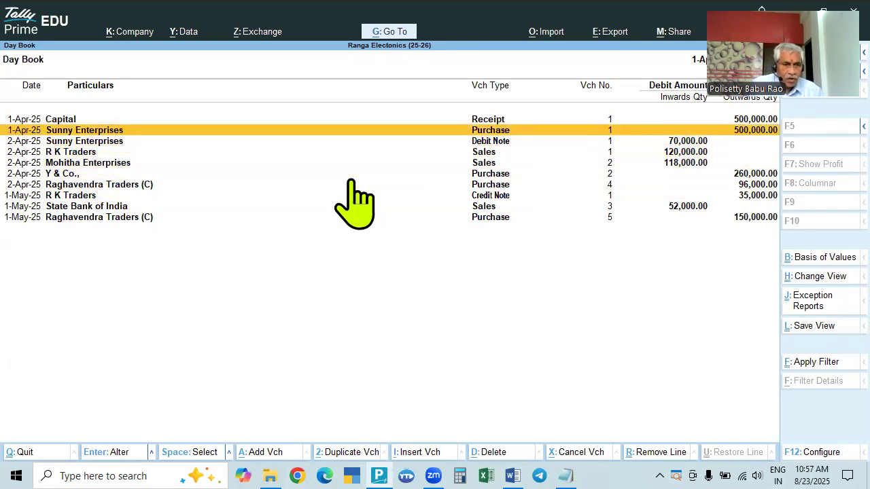
{"action": "key", "text": "Down"}
{"action": "key", "text": "Up"}
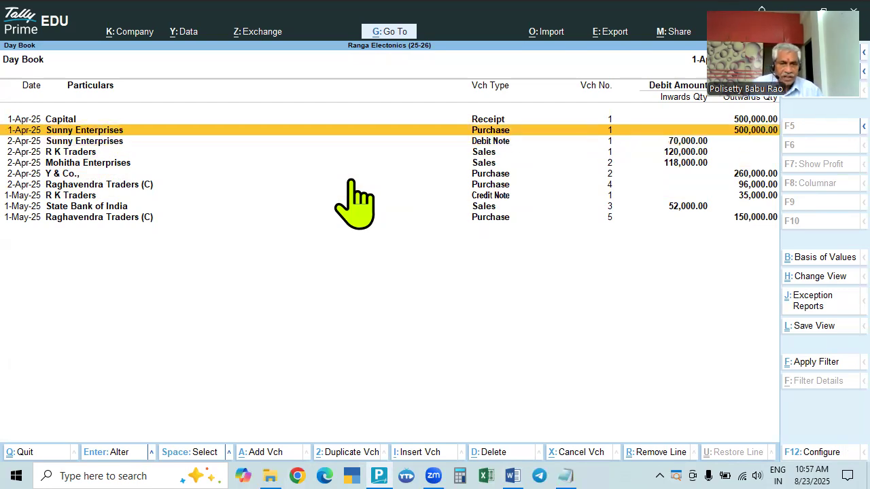
{"action": "key", "text": "Return"}
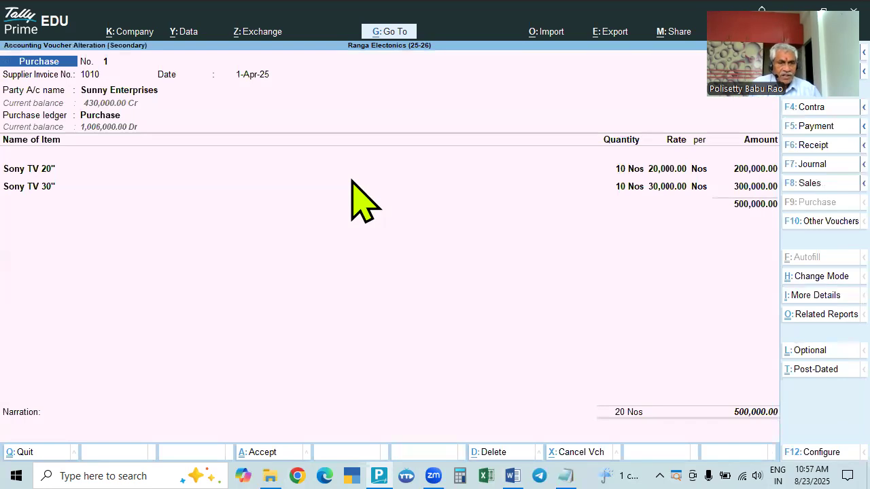
{"action": "key", "text": "Return"}
{"action": "key", "text": "Return"}
{"action": "key", "text": "Return"}
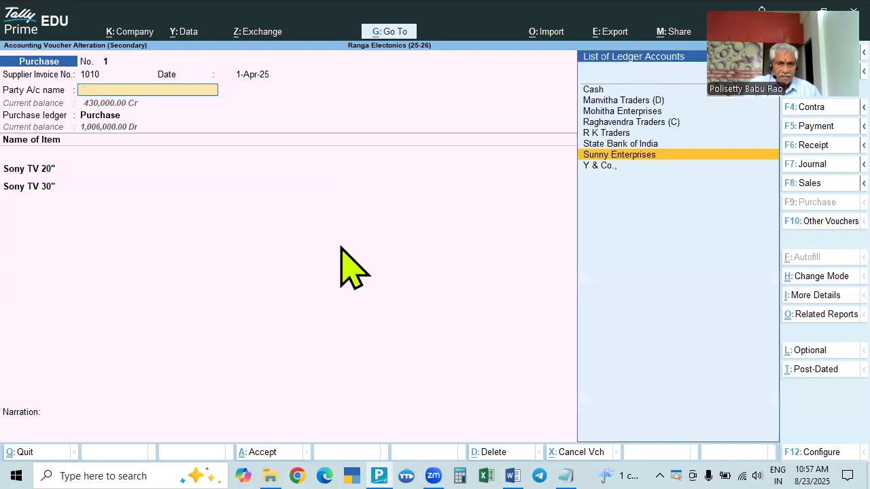
{"action": "key", "text": "Escape"}
{"action": "key", "text": "Return"}
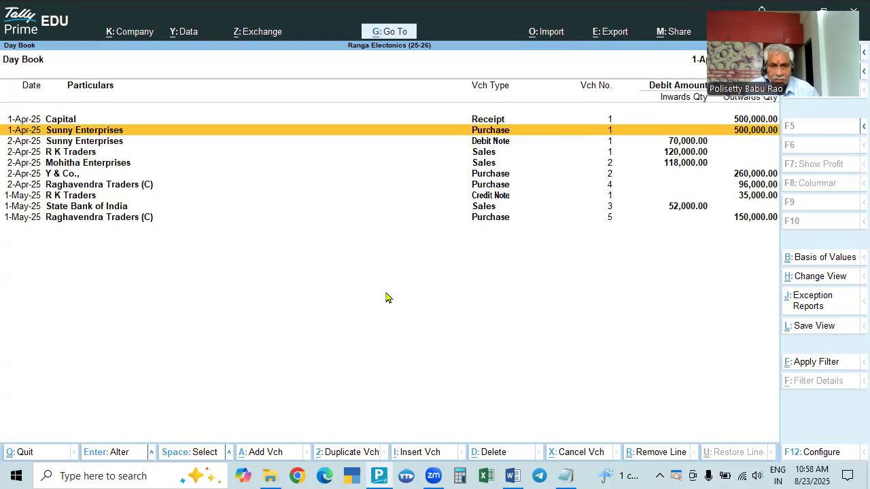
Open the selected purchase voucher for alteration and accept Sunny Enterprises as the party along with its receipt and party details.
{"action": "key", "text": "Return"}
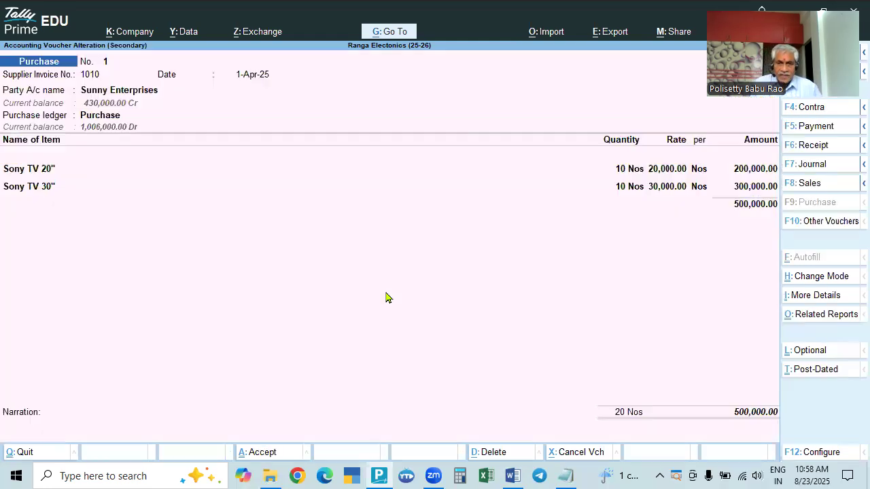
{"action": "key", "text": "Return"}
{"action": "key", "text": "Return"}
{"action": "key", "text": "Return"}
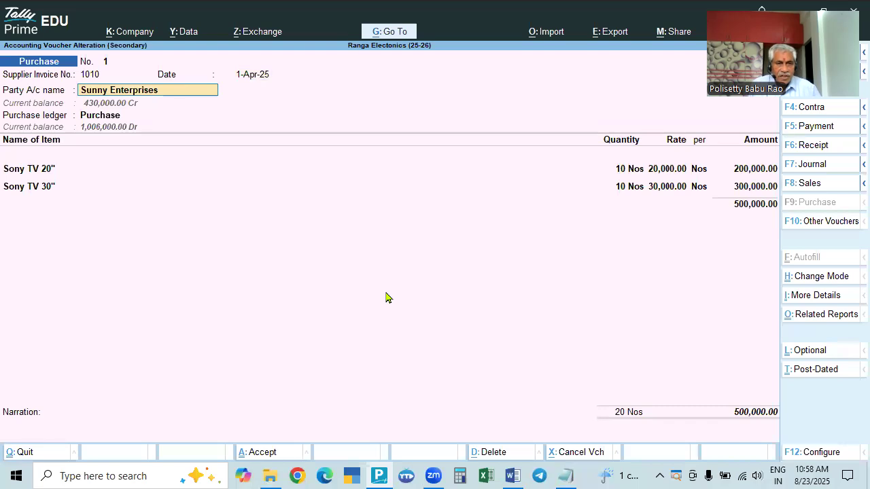
{"action": "key", "text": "Return"}
{"action": "key", "text": "Return"}
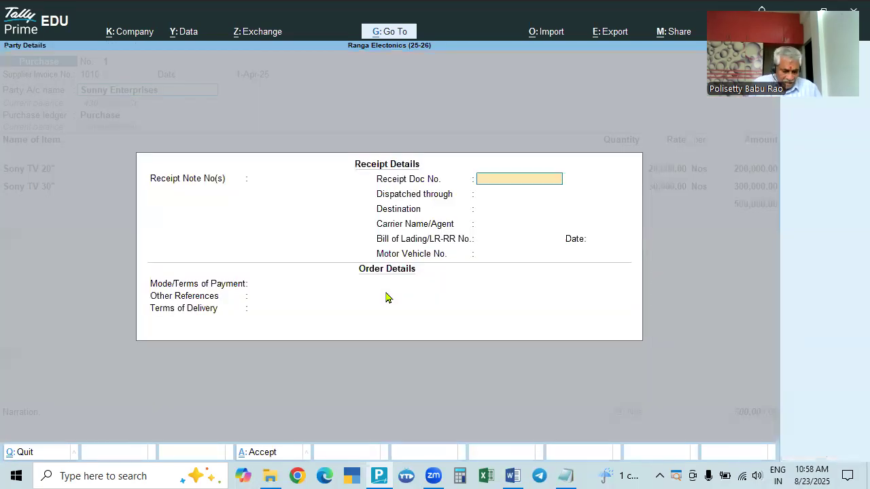
{"action": "key", "text": "ctrl+a"}
{"action": "key", "text": "ctrl+a"}
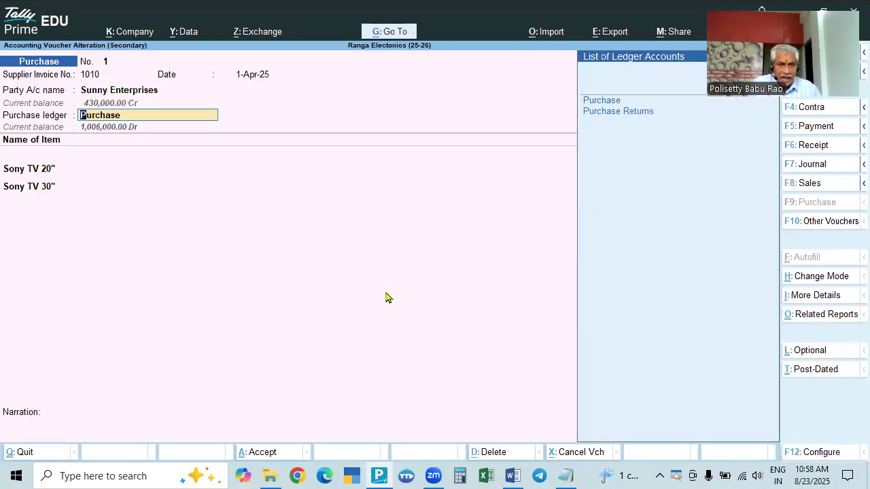
Accept the Purchase ledger and the Sony TV 20" and Sony TV 30" item lines, ending the item list at the voucher total.
{"action": "key", "text": "Return"}
{"action": "key", "text": "Return"}
{"action": "key", "text": "Return"}
{"action": "key", "text": "Return"}
{"action": "key", "text": "Return"}
{"action": "key", "text": "Return"}
{"action": "key", "text": "Return"}
{"action": "key", "text": "Return"}
{"action": "key", "text": "Return"}
{"action": "key", "text": "Return"}
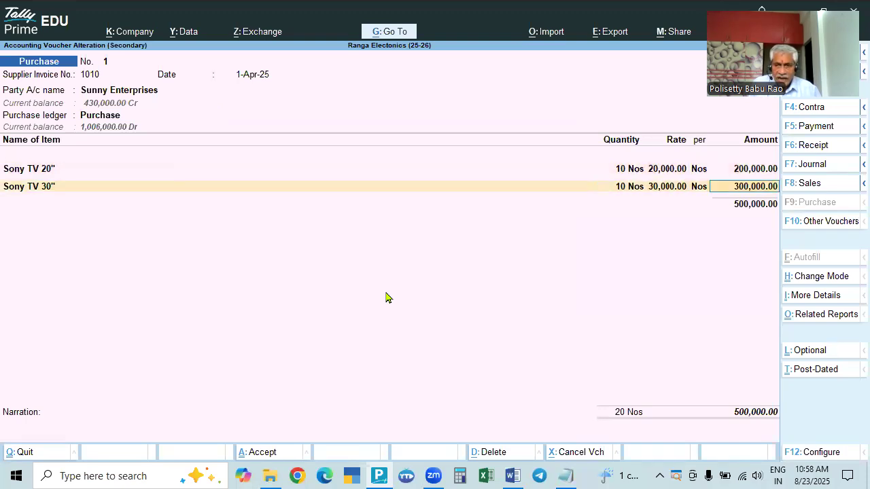
{"action": "key", "text": "Return"}
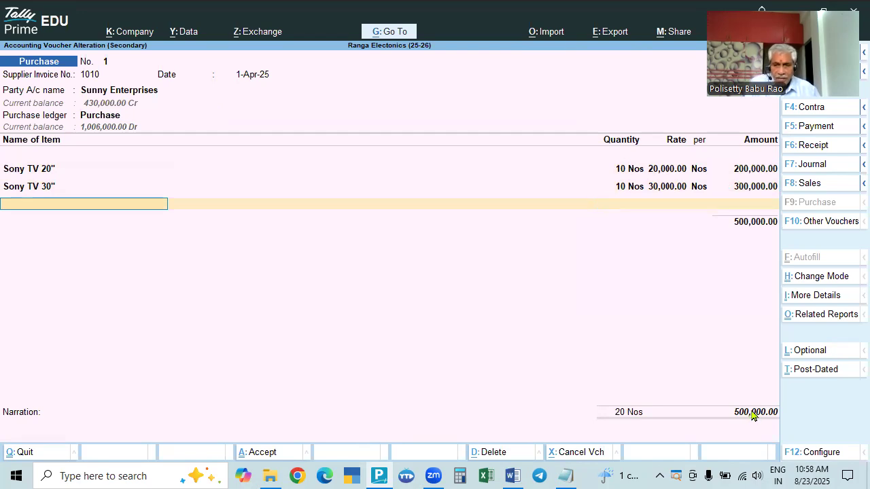
{"action": "key", "text": "Return"}
{"action": "key", "text": "Return"}
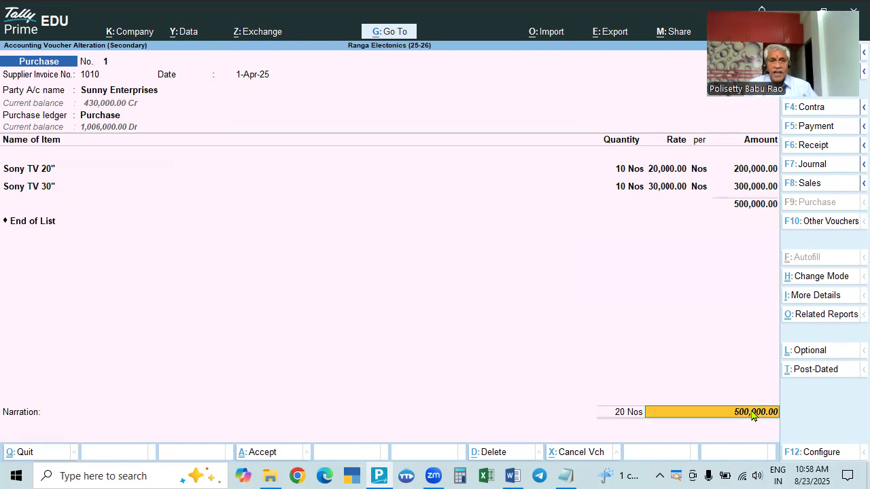
{"action": "key", "text": "Return"}
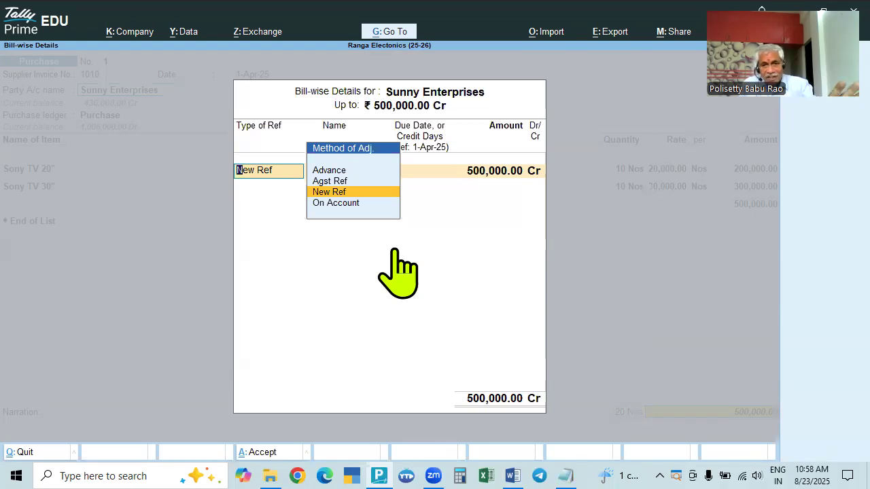
{"action": "key", "text": "Return"}
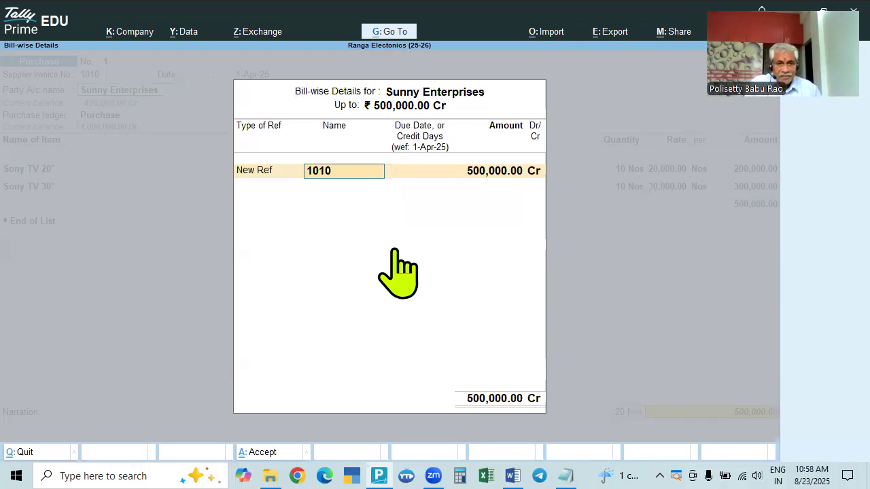
{"action": "key", "text": "Escape"}
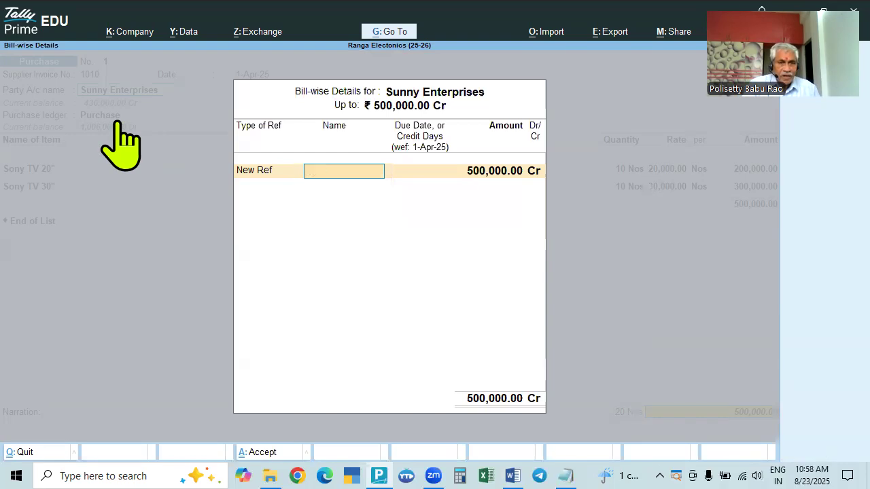
{"action": "key", "text": "Escape"}
{"action": "key", "text": "y"}
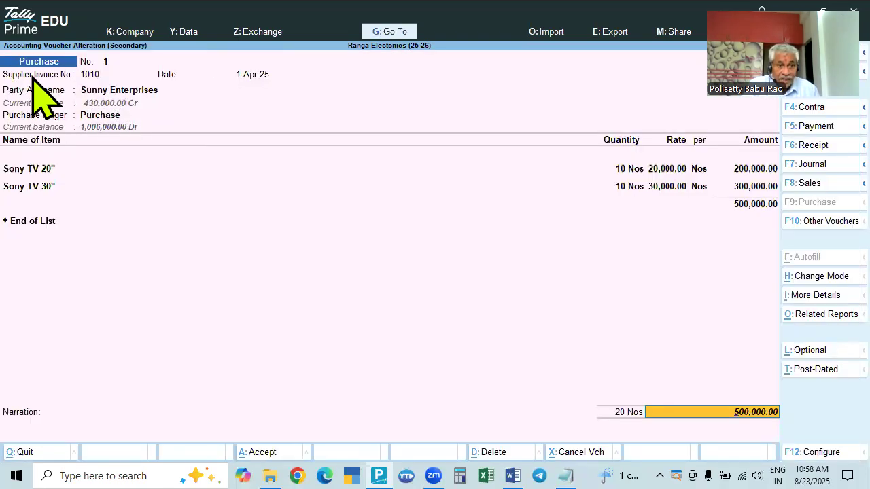
{"action": "left_click", "coordinate": [97, 75]}
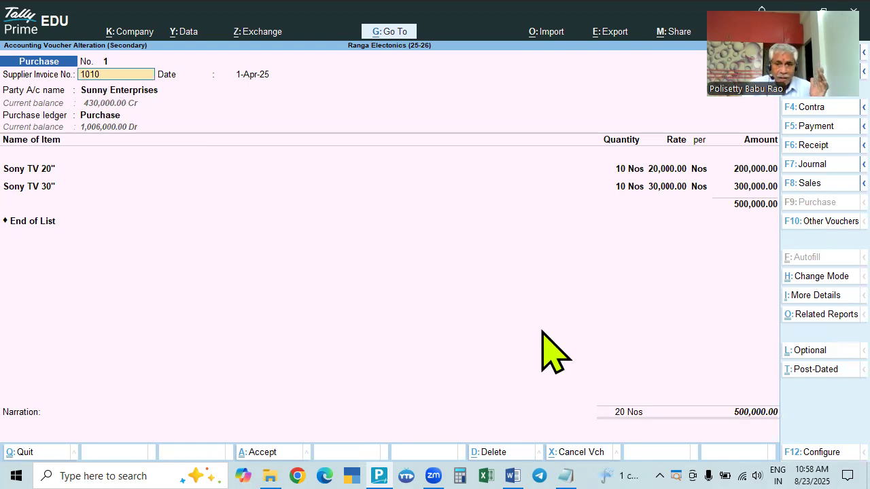
Record the Sunny Enterprises bill as New Ref 1010 for 500,000.00 Cr and save the purchase voucher.
{"action": "left_click", "coordinate": [754, 412]}
{"action": "key", "text": "Return"}
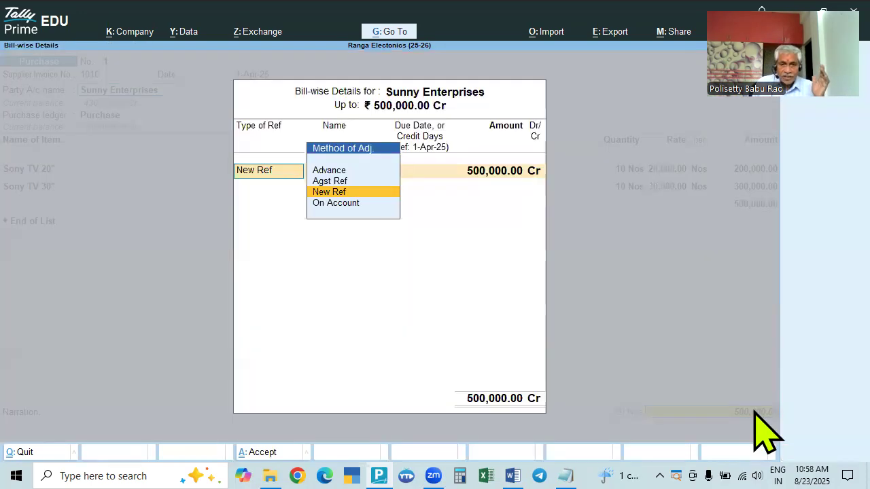
{"action": "key", "text": "Return"}
{"action": "key", "text": "Return"}
{"action": "key", "text": "Return"}
{"action": "key", "text": "Return"}
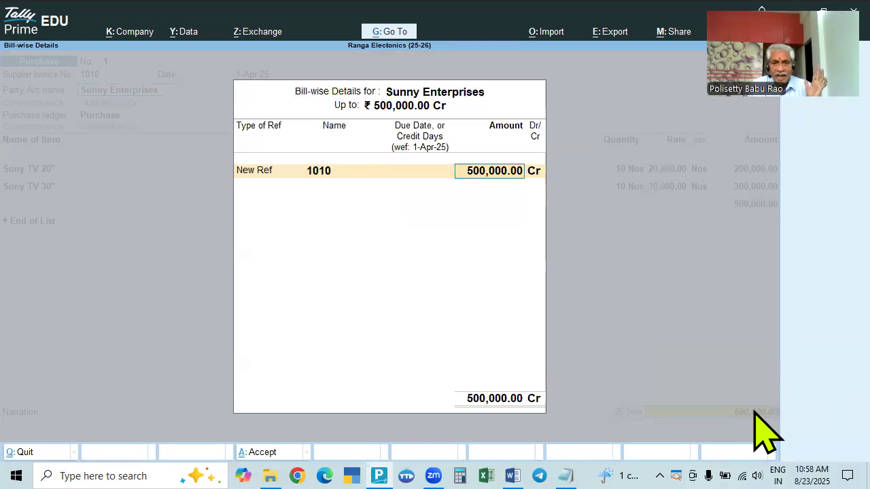
{"action": "key", "text": "Return"}
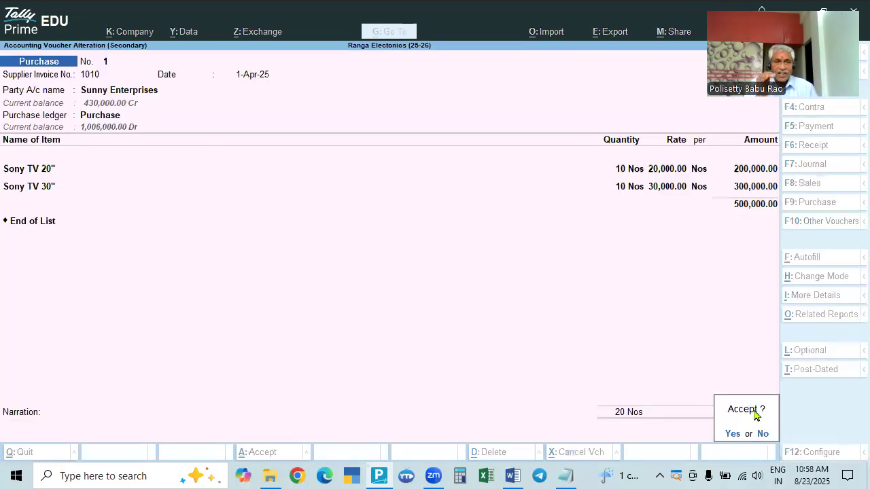
{"action": "key", "text": "Return"}
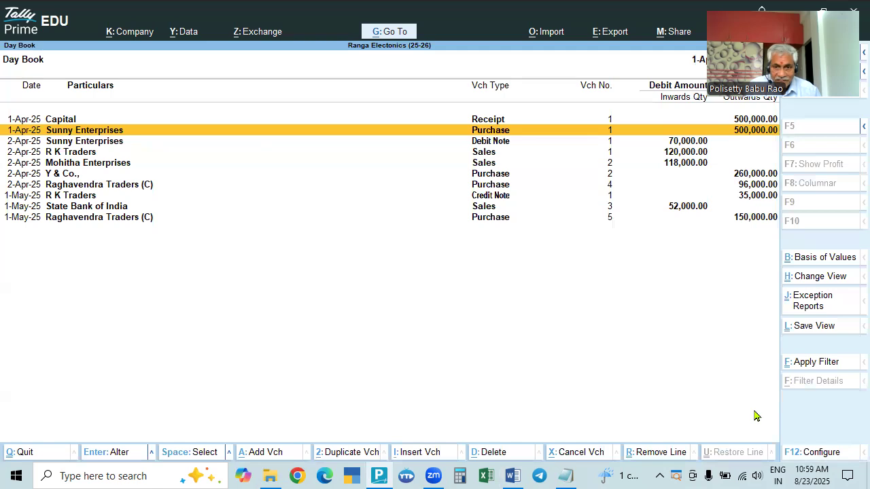
Open the R K Traders sales voucher dated 2-Apr-25 for alteration and accept its party, dispatch and buyer details.
{"action": "key", "text": "Down"}
{"action": "key", "text": "Down"}
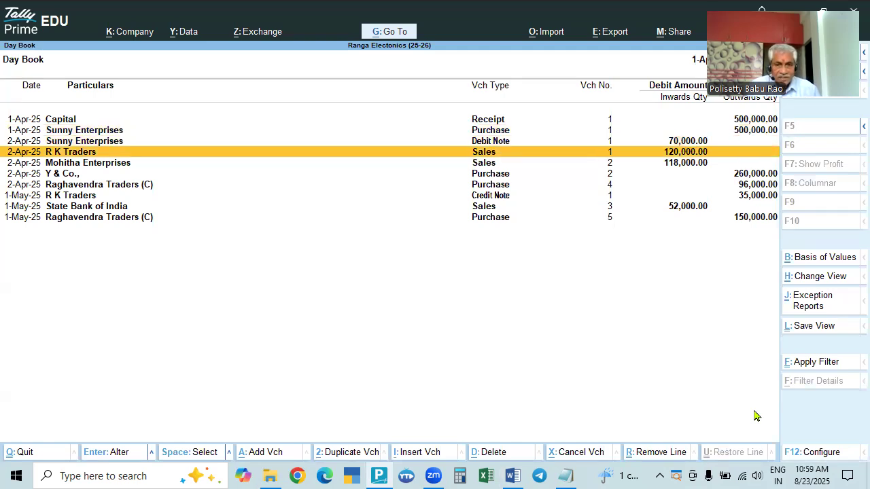
{"action": "key", "text": "Return"}
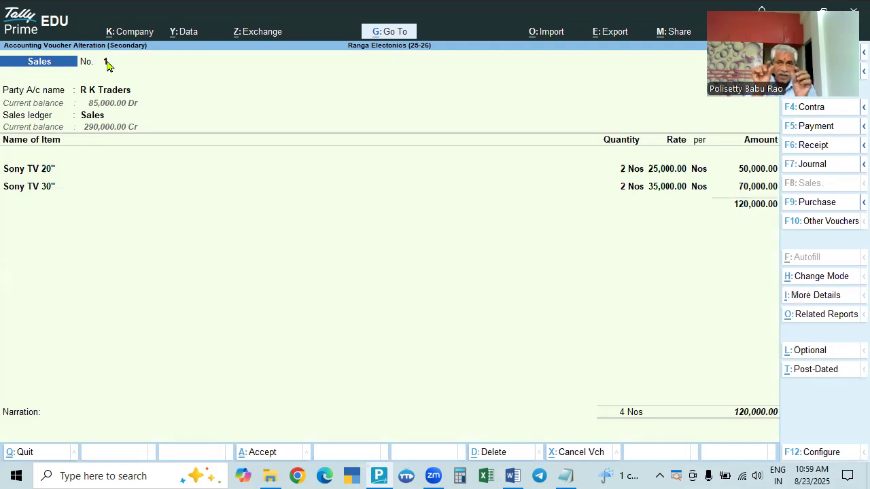
{"action": "key", "text": "Return"}
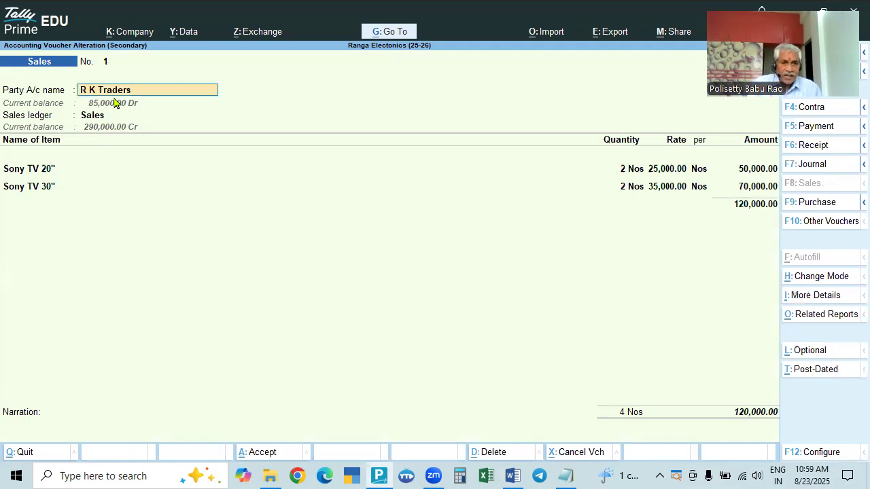
{"action": "key", "text": "Return"}
{"action": "key", "text": "ctrl+a"}
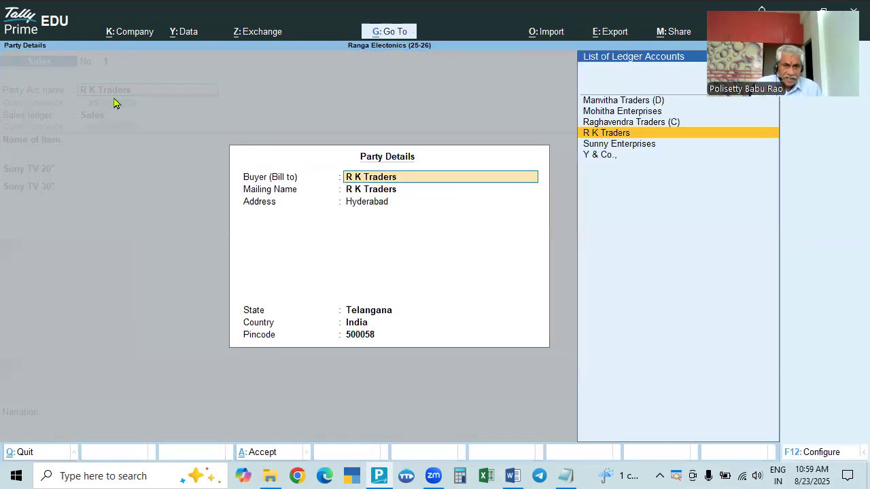
{"action": "key", "text": "ctrl+a"}
Accept the Sales ledger and the Sony TV 20" and Sony TV 30" item lines, ending the item list at the voucher total.
{"action": "key", "text": "Return"}
{"action": "key", "text": "Return"}
{"action": "key", "text": "Return"}
{"action": "key", "text": "Return"}
{"action": "key", "text": "Return"}
{"action": "key", "text": "Return"}
{"action": "key", "text": "Return"}
{"action": "key", "text": "Return"}
{"action": "key", "text": "Return"}
{"action": "key", "text": "Return"}
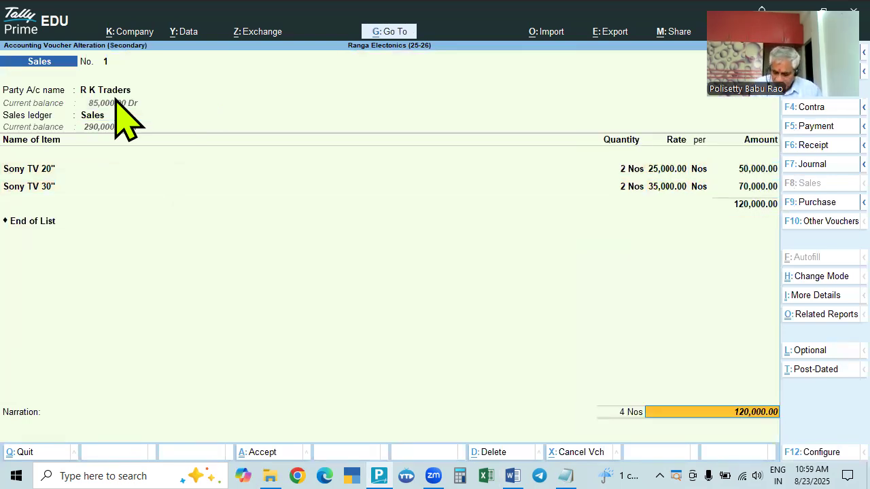
Record the R K Traders bill as New Ref 1 for 120,000.00 Dr and save the sales voucher.
{"action": "key", "text": "Return"}
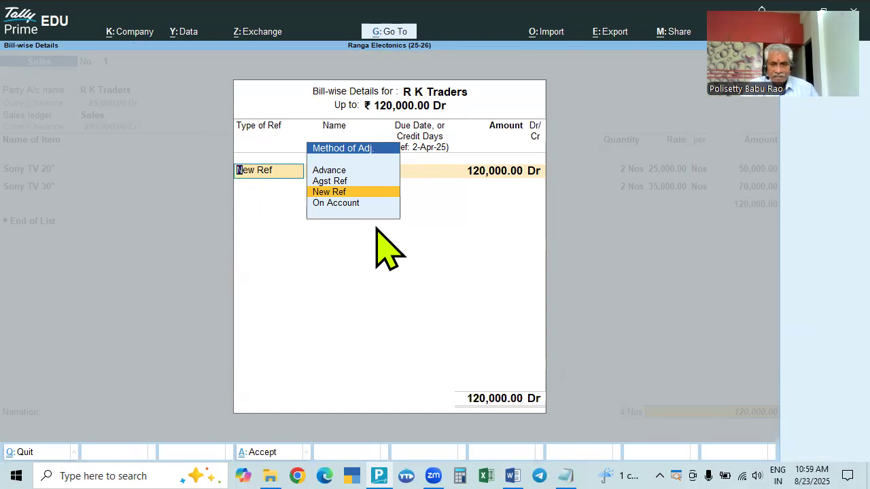
{"action": "key", "text": "Return"}
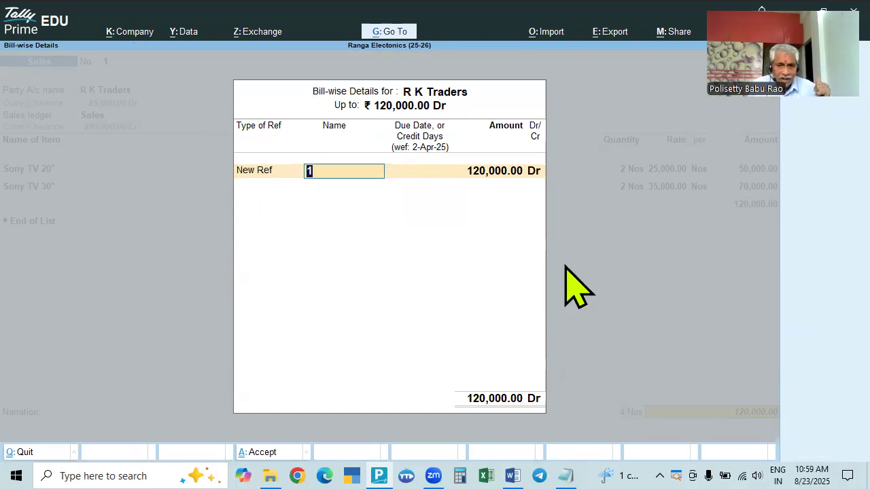
{"action": "key", "text": "Return"}
{"action": "key", "text": "Return"}
{"action": "key", "text": "Return"}
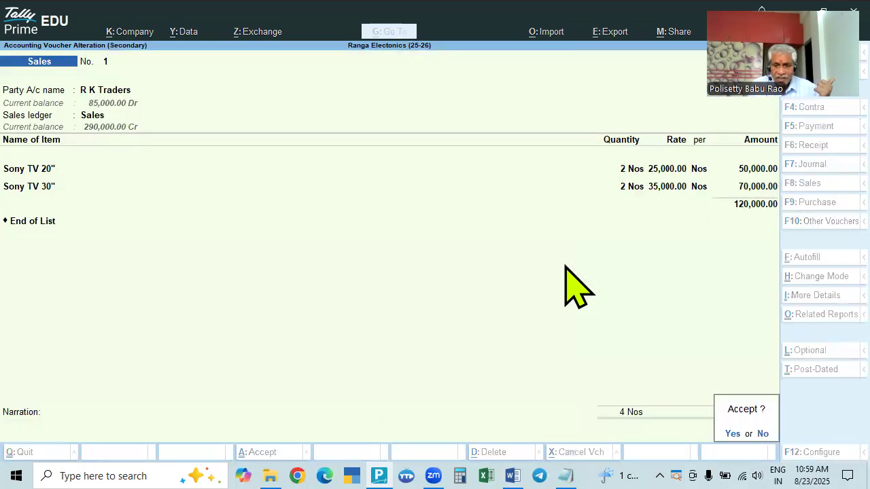
{"action": "key", "text": "Return"}
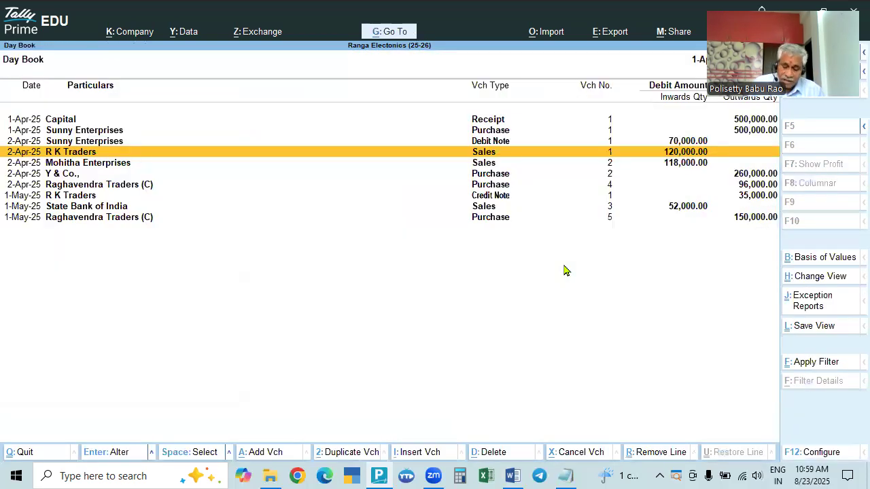
{"action": "key", "text": "Up"}
{"action": "key", "text": "Down"}
{"action": "key", "text": "Up"}
{"action": "key", "text": "Down"}
{"action": "key", "text": "Down"}
{"action": "key", "text": "Down"}
{"action": "key", "text": "Up"}
{"action": "key", "text": "Up"}
{"action": "key", "text": "Up"}
{"action": "key", "text": "Up"}
{"action": "key", "text": "Up"}
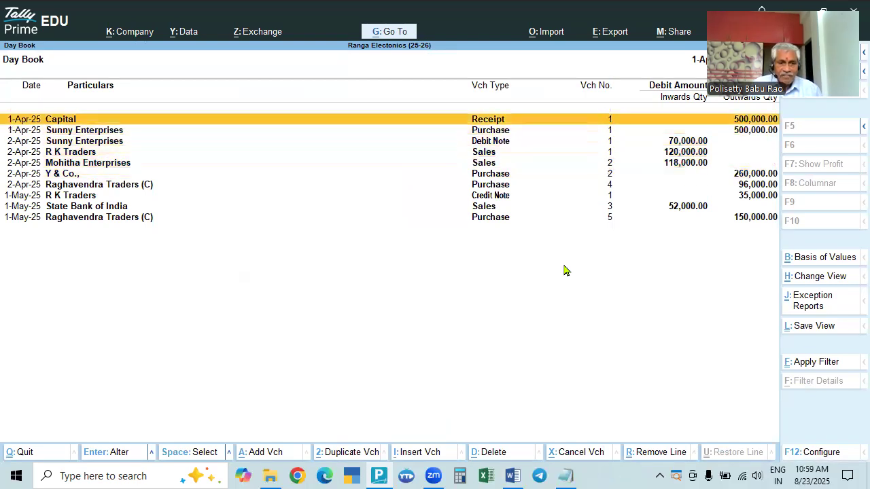
{"action": "key", "text": "Down"}
{"action": "key", "text": "Down"}
{"action": "key", "text": "Down"}
{"action": "key", "text": "Down"}
{"action": "key", "text": "Down"}
{"action": "key", "text": "Down"}
{"action": "key", "text": "Down"}
{"action": "key", "text": "Down"}
{"action": "key", "text": "Down"}
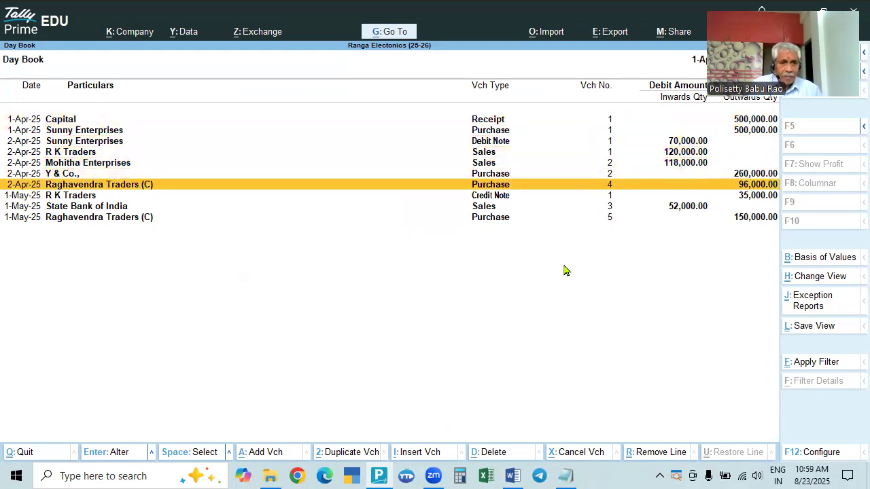
Open the 1-Apr-25 Sunny Enterprises purchase voucher to view its supplier invoice and item details, and return to the Day Book.
{"action": "key", "text": "Up"}
{"action": "key", "text": "Up"}
{"action": "key", "text": "Up"}
{"action": "key", "text": "Up"}
{"action": "key", "text": "Up"}
{"action": "key", "text": "Up"}
{"action": "key", "text": "Up"}
{"action": "key", "text": "Up"}
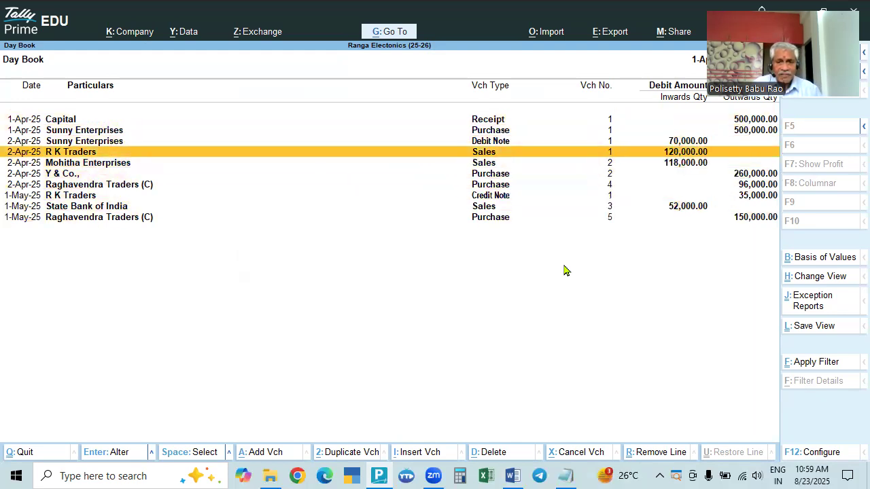
{"action": "key", "text": "Return"}
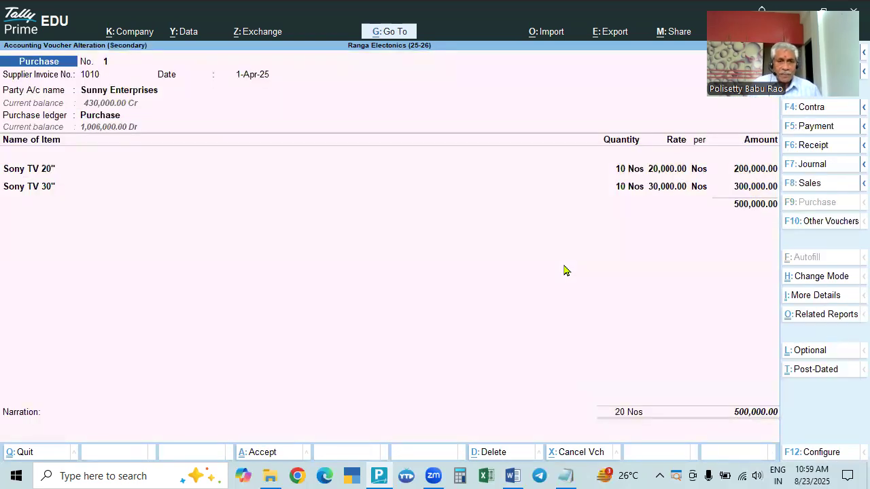
{"action": "key", "text": "Escape"}
{"action": "key", "text": "y"}
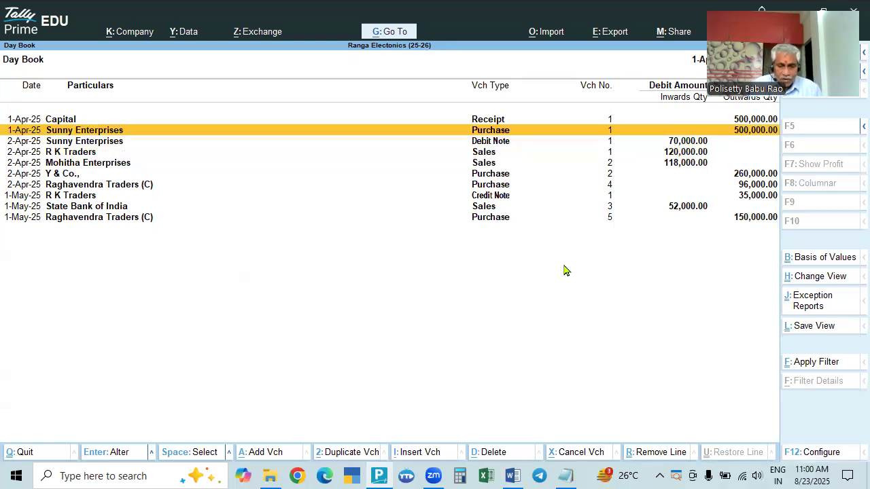
Leave the Day Book and start a new Payment voucher with voucher and effective dates of 1-5-2025.
{"action": "key", "text": "Escape"}
{"action": "key", "text": "Return"}
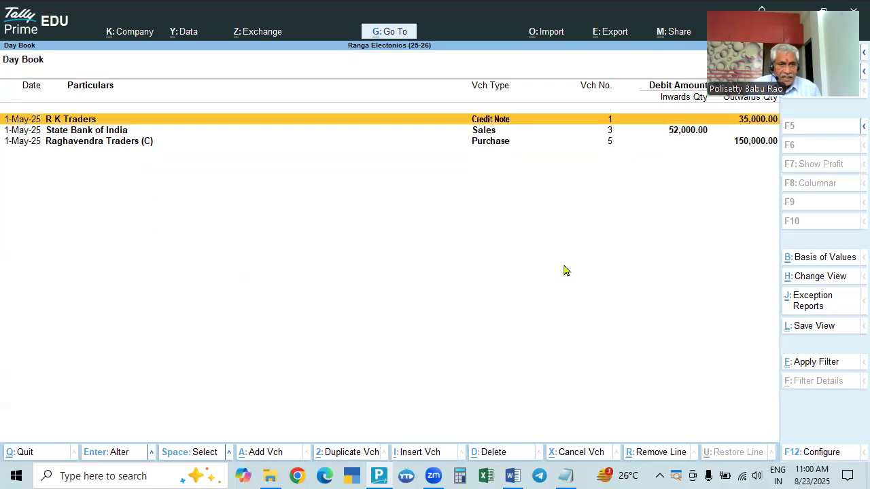
{"action": "key", "text": "Escape"}
{"action": "key", "text": "Up"}
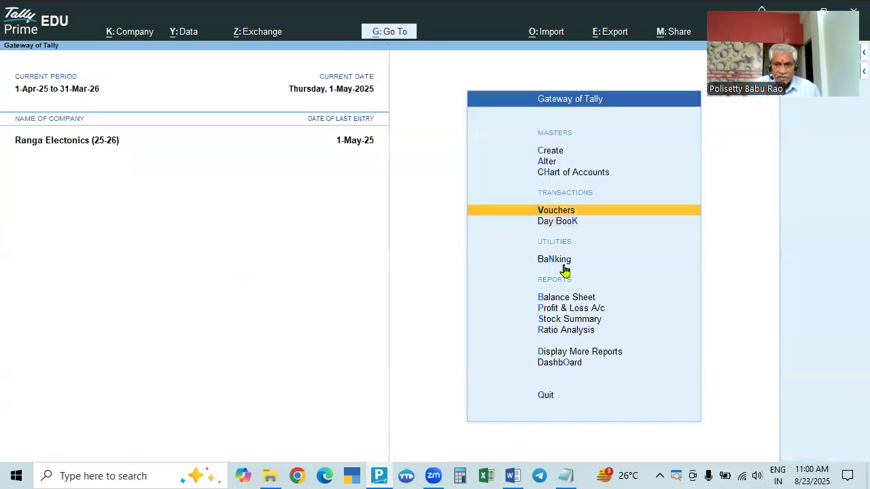
{"action": "key", "text": "Return"}
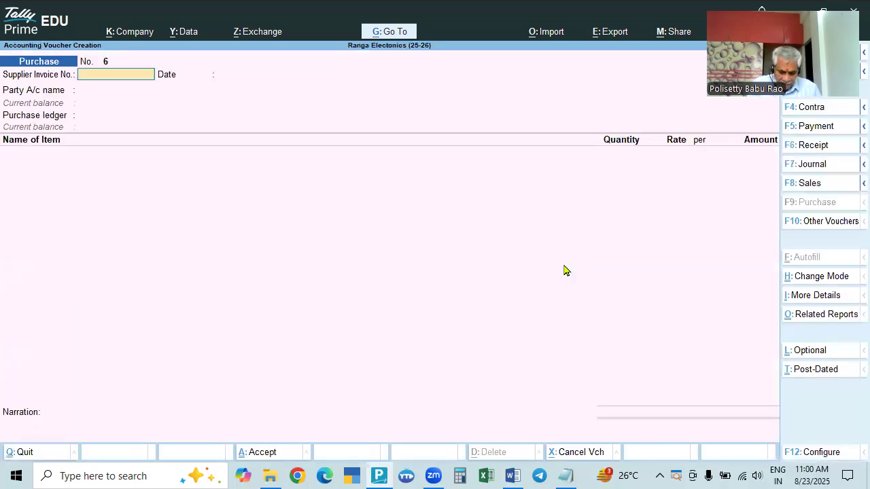
{"action": "key", "text": "F5"}
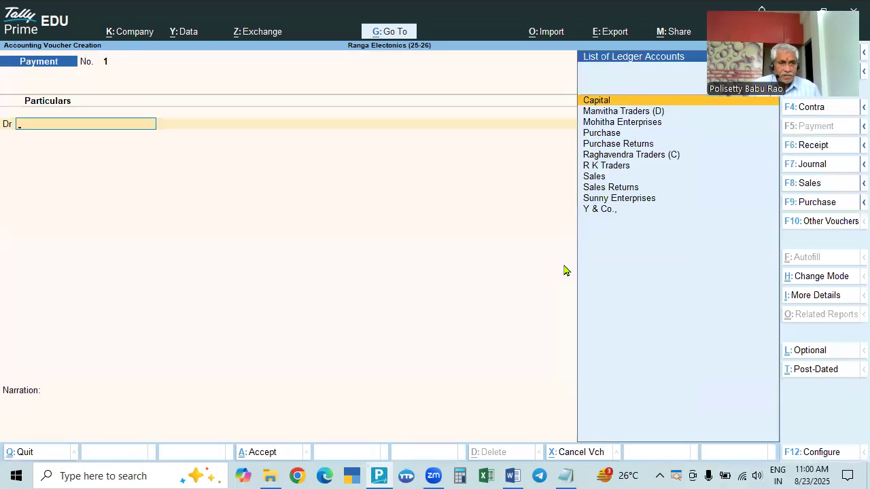
{"action": "key", "text": "F2"}
{"action": "type", "text": "1"}
{"action": "key", "text": "Return"}
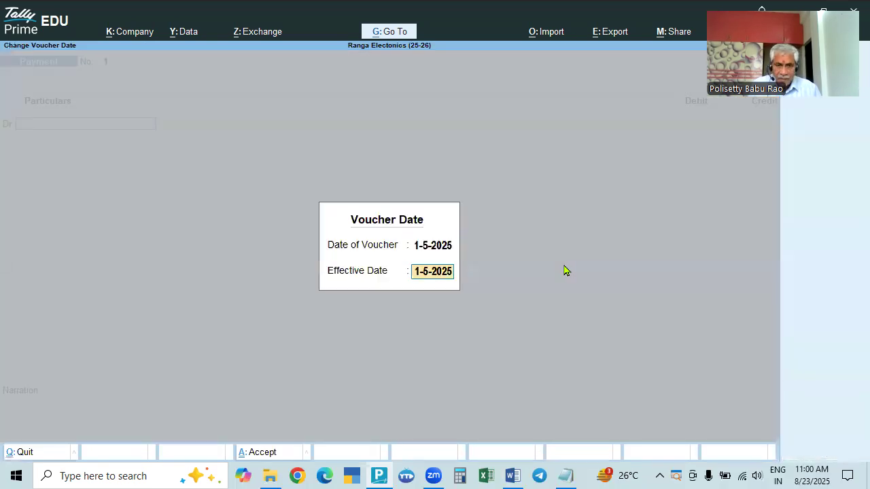
{"action": "key", "text": "Return"}
Debit the Sunny Enterprises ledger with 100,000 in the payment voucher.
{"action": "key", "text": "Down"}
{"action": "key", "text": "Down"}
{"action": "key", "text": "Down"}
{"action": "key", "text": "Down"}
{"action": "key", "text": "Down"}
{"action": "key", "text": "Down"}
{"action": "key", "text": "Down"}
{"action": "key", "text": "Down"}
{"action": "key", "text": "Down"}
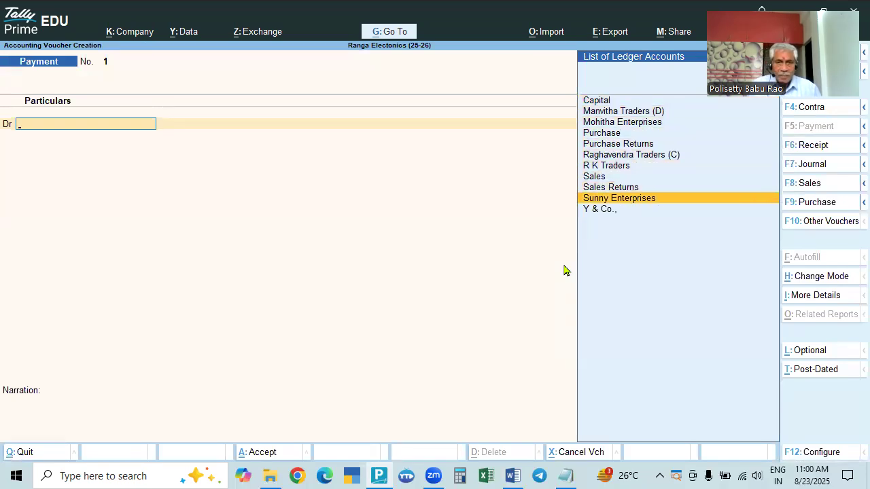
{"action": "key", "text": "Return"}
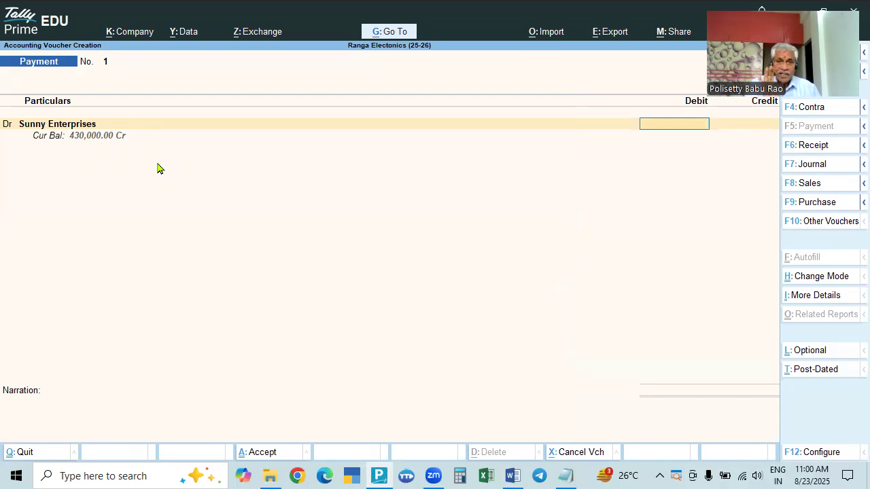
{"action": "type", "text": "50"}
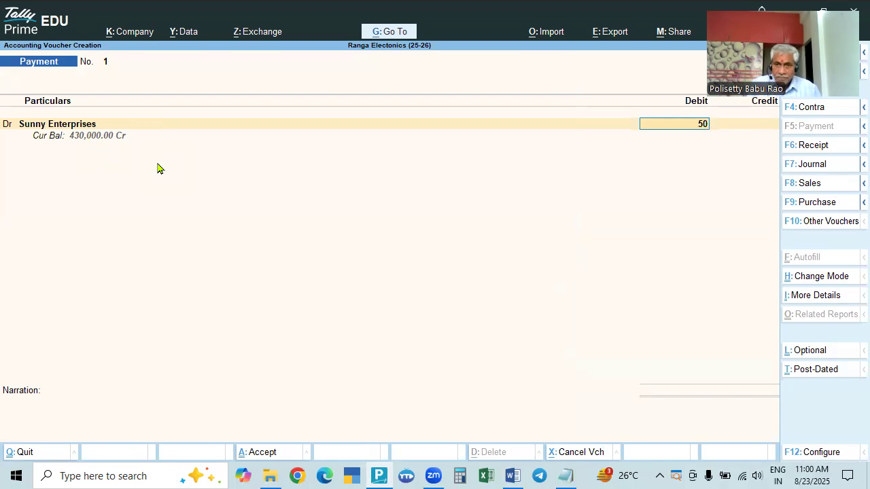
{"action": "key", "text": "BackSpace"}
{"action": "key", "text": "BackSpace"}
{"action": "type", "text": "100000"}
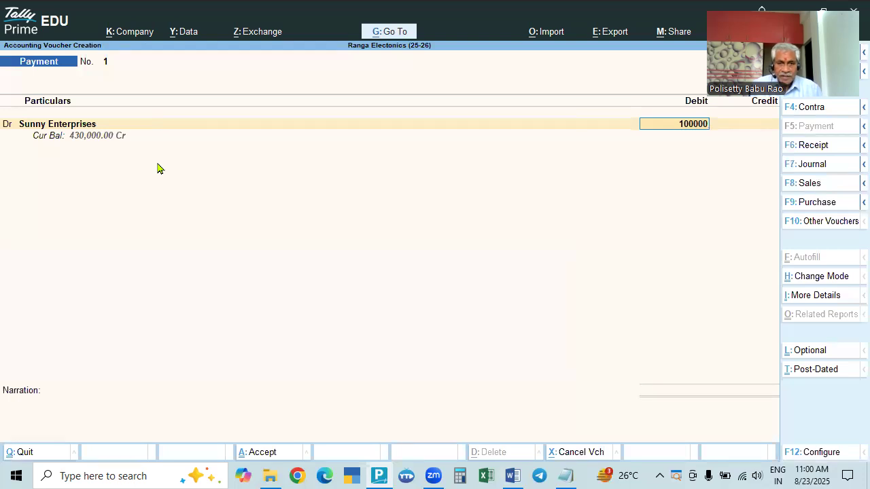
{"action": "key", "text": "Return"}
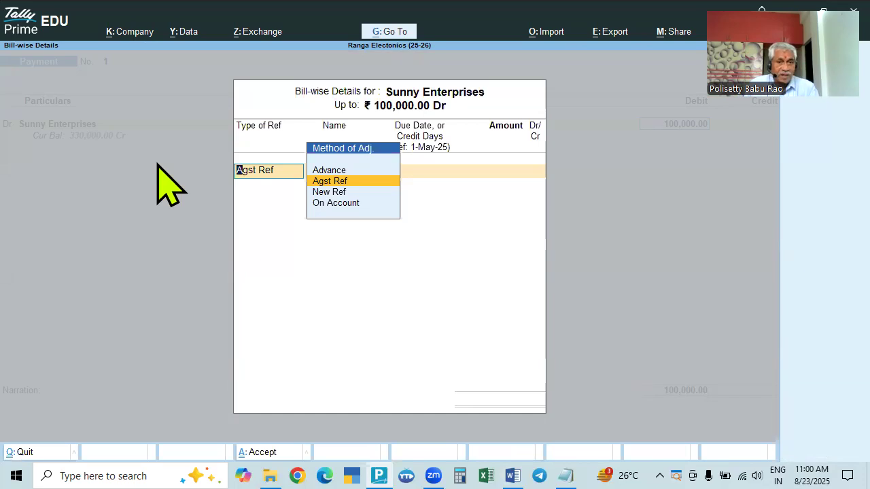
Allocate the Sunny Enterprises payment of 100,000.00 Dr as Agst Ref against pending bill 1010.
{"action": "left_click", "coordinate": [326, 181]}
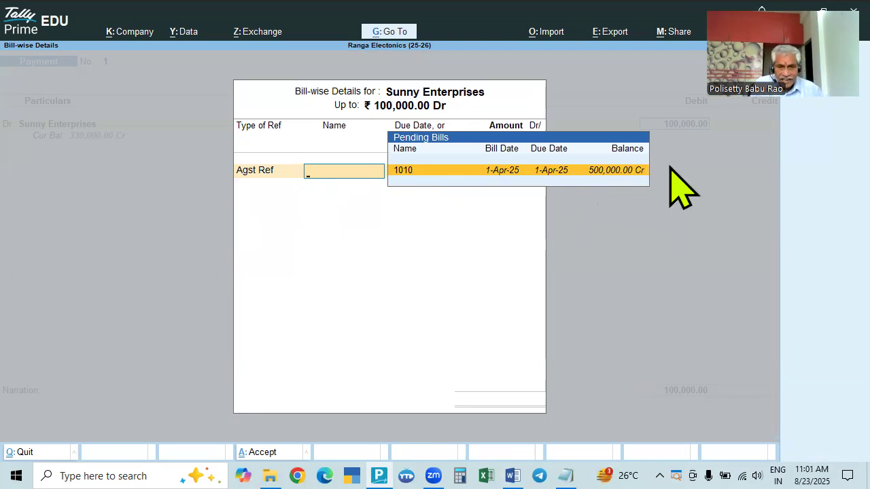
{"action": "key", "text": "Return"}
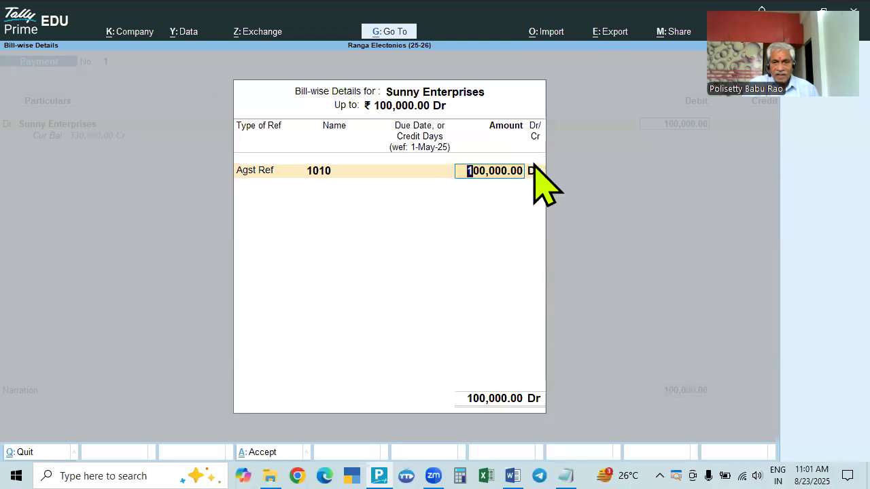
{"action": "key", "text": "Return"}
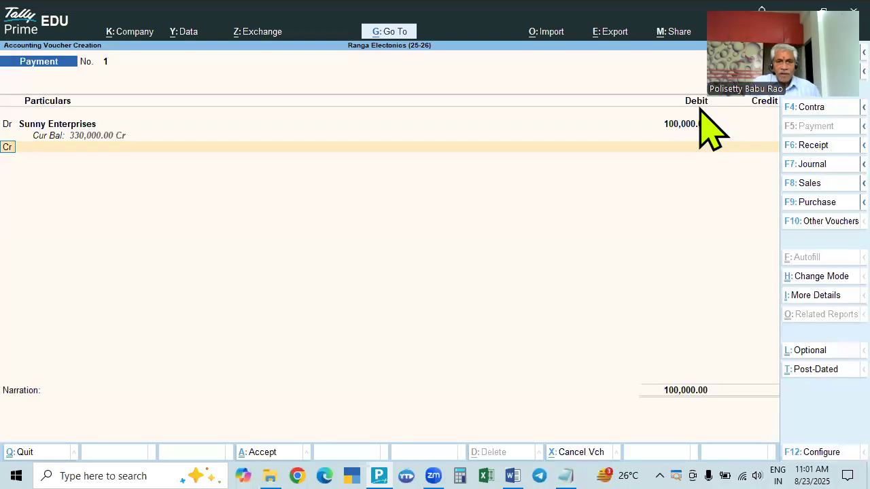
{"action": "key", "text": "BackSpace"}
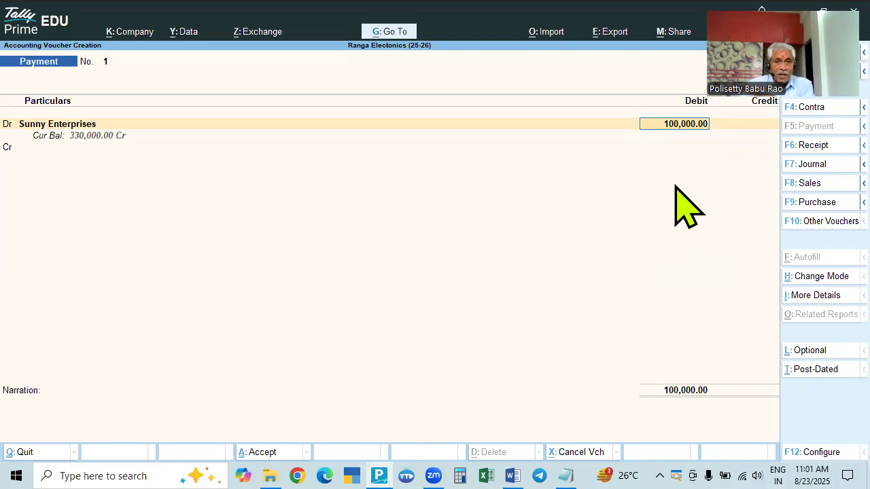
{"action": "key", "text": "Return"}
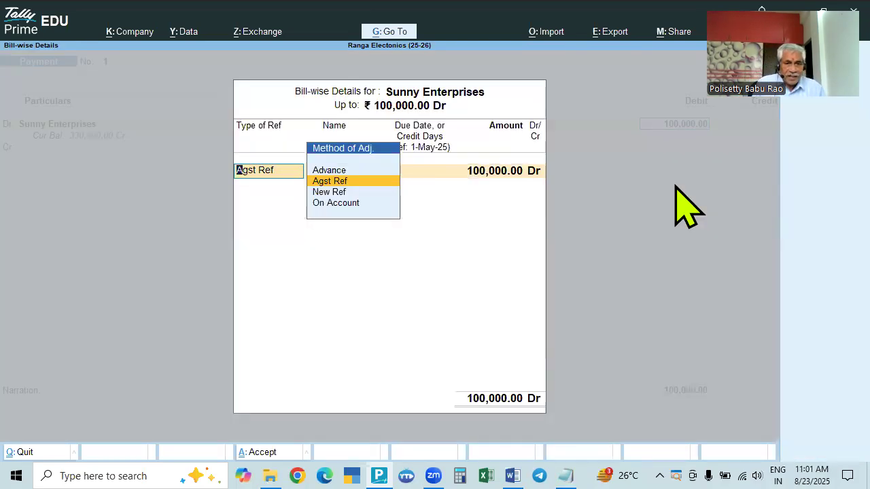
{"action": "key", "text": "Return"}
{"action": "key", "text": "Return"}
{"action": "key", "text": "Return"}
{"action": "key", "text": "Return"}
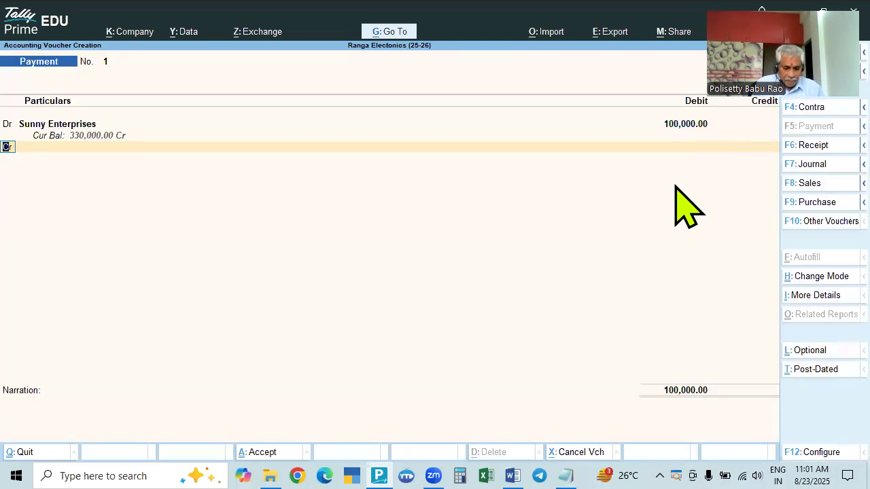
Credit the State Bank of India ledger with 100,000.00 in the payment voucher.
{"action": "key", "text": "Return"}
{"action": "key", "text": "Up"}
{"action": "key", "text": "Down"}
{"action": "key", "text": "Down"}
{"action": "key", "text": "Down"}
{"action": "key", "text": "Down"}
{"action": "key", "text": "Down"}
{"action": "key", "text": "Down"}
{"action": "key", "text": "Down"}
{"action": "key", "text": "Down"}
{"action": "key", "text": "Down"}
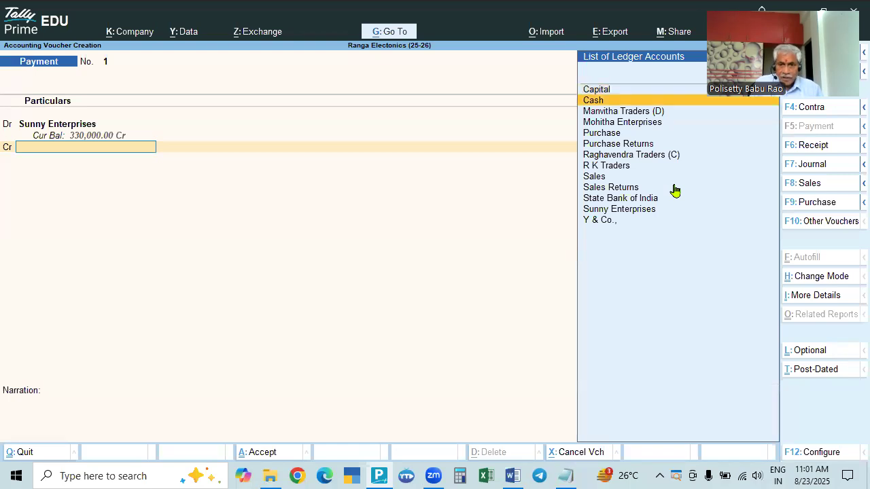
{"action": "key", "text": "Down"}
{"action": "key", "text": "Down"}
{"action": "key", "text": "Return"}
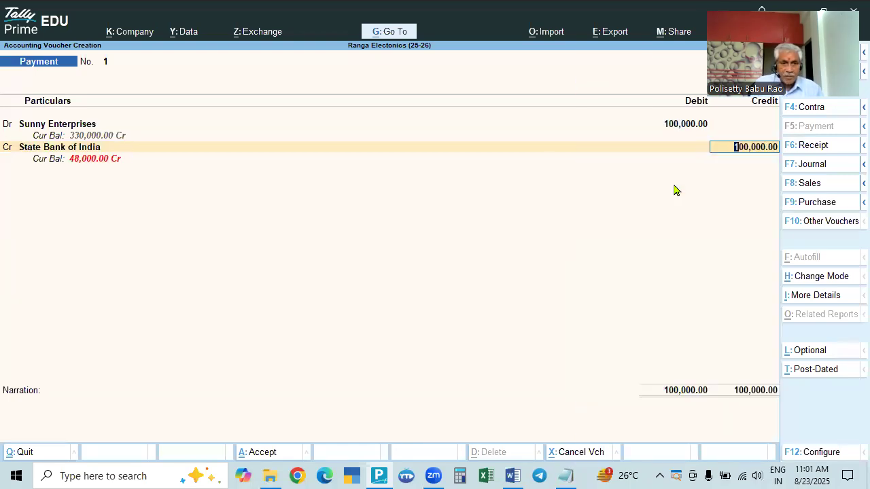
Enter instrument number 123456 in the State Bank of India allocation and save the payment voucher without a narration.
{"action": "key", "text": "Return"}
{"action": "key", "text": "Return"}
{"action": "type", "text": "123456"}
{"action": "key", "text": "Return"}
{"action": "key", "text": "Return"}
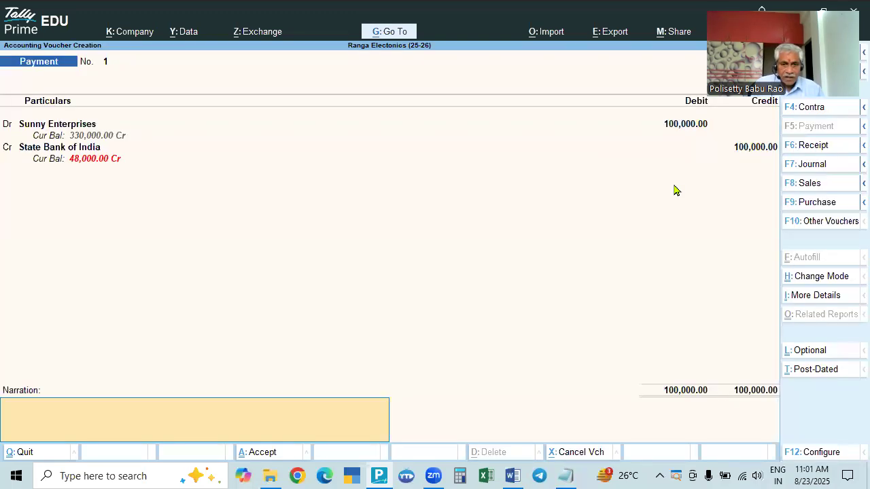
{"action": "key", "text": "Return"}
{"action": "key", "text": "Return"}
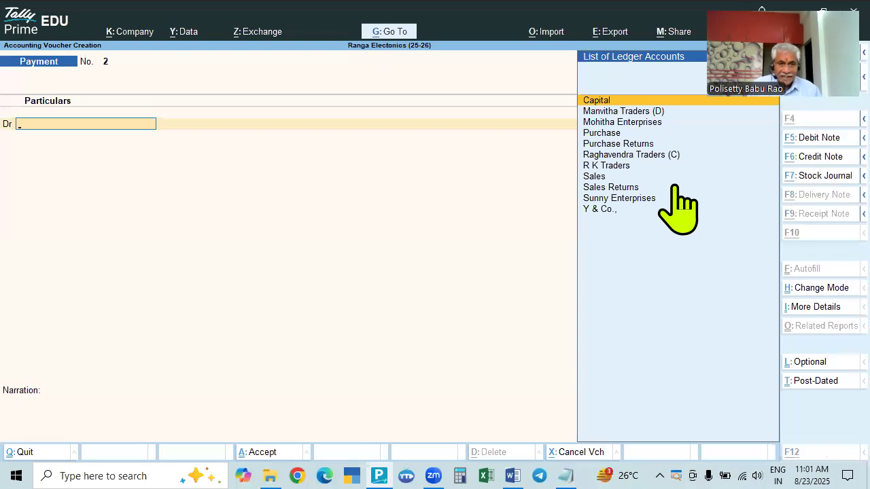
Leave the blank payment voucher and start a Receipt voucher with the voucher date set to 2.5 (2-May-25).
{"action": "key", "text": "alt+Tab"}
{"action": "key", "text": "alt+Tab"}
{"action": "key", "text": "Escape"}
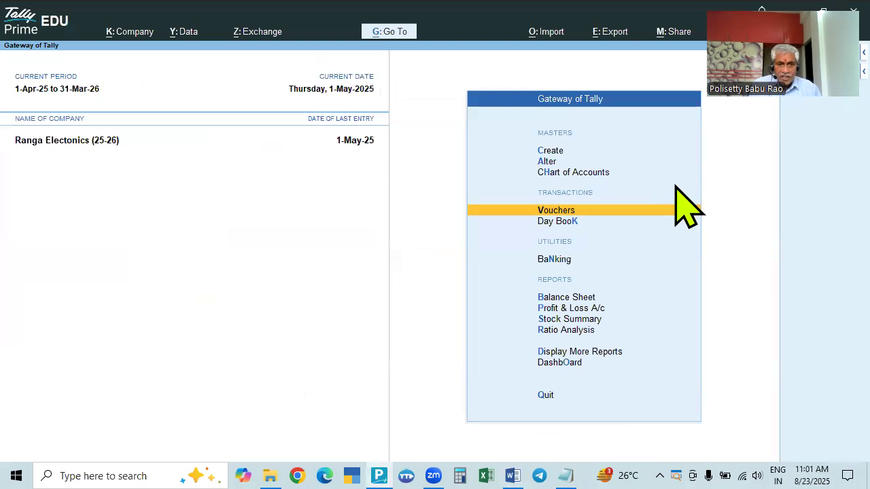
{"action": "key", "text": "Return"}
{"action": "key", "text": "F2"}
{"action": "type", "text": "2.5"}
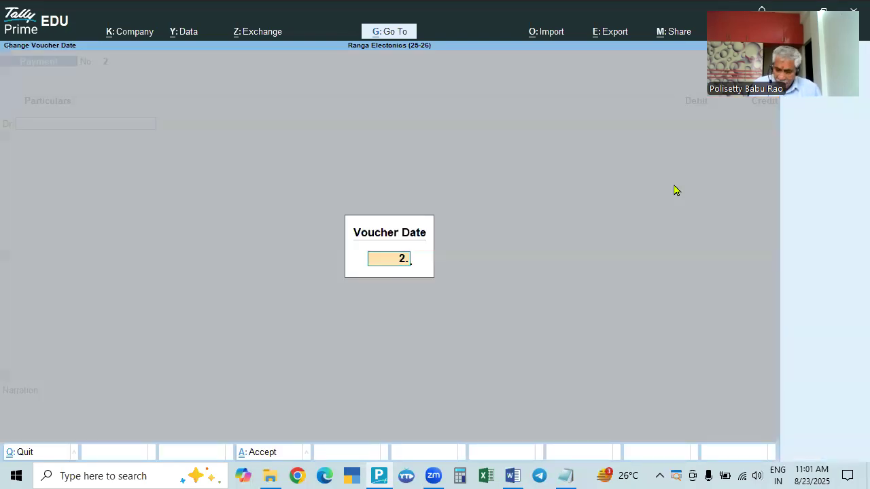
{"action": "key", "text": "Return"}
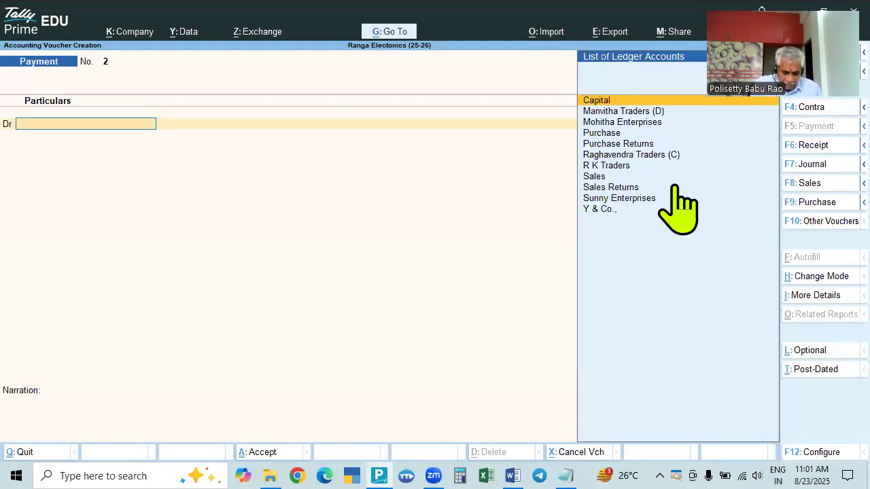
{"action": "key", "text": "F6"}
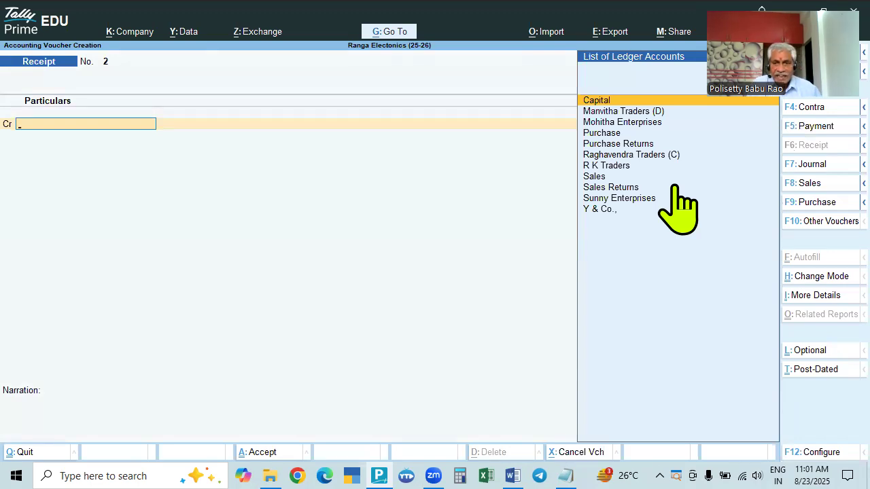
Credit the R K Traders ledger with 85000 in the receipt voucher.
{"action": "key", "text": "Down"}
{"action": "key", "text": "Down"}
{"action": "key", "text": "Down"}
{"action": "key", "text": "Down"}
{"action": "key", "text": "Down"}
{"action": "key", "text": "Down"}
{"action": "key", "text": "Down"}
{"action": "key", "text": "Down"}
{"action": "key", "text": "Up"}
{"action": "key", "text": "Up"}
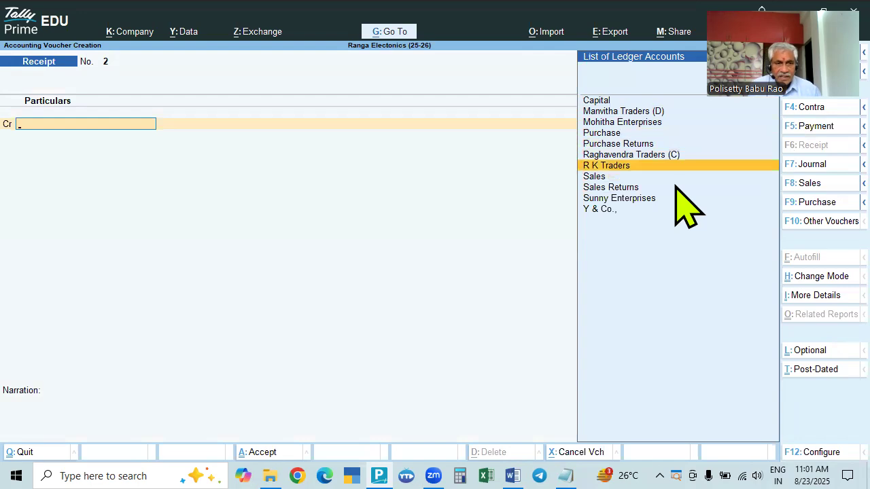
{"action": "key", "text": "Return"}
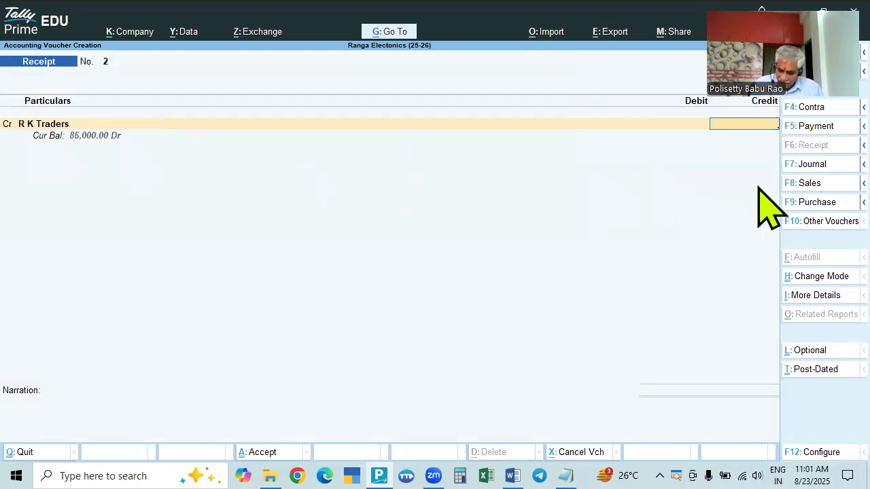
{"action": "type", "text": "85000"}
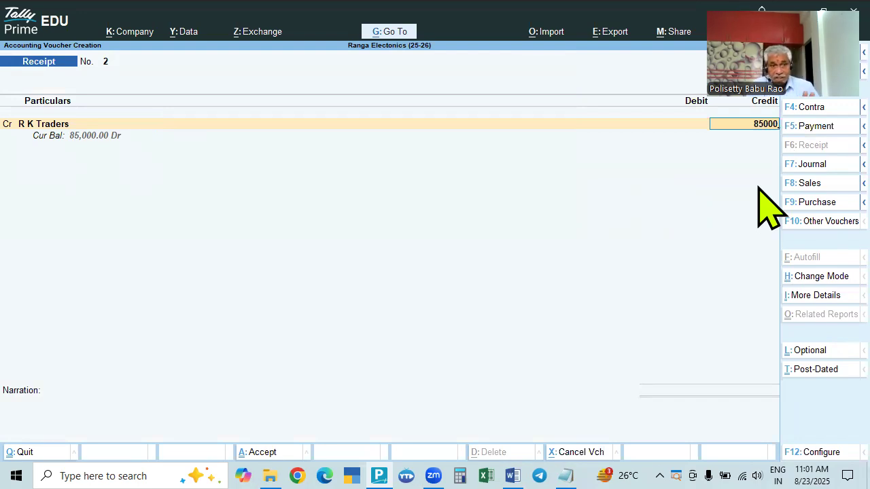
Allocate the R K Traders receipt of 85,000.00 Cr as Agst Ref against pending bill 1.
{"action": "key", "text": "Return"}
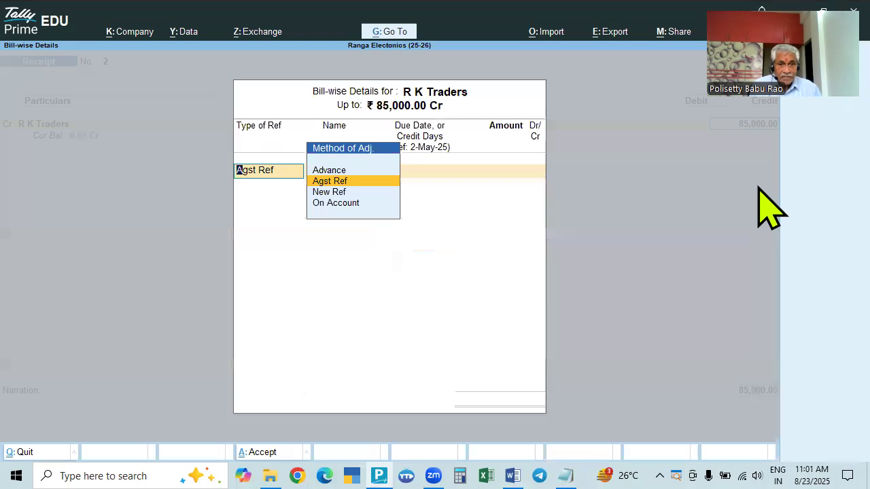
{"action": "key", "text": "Return"}
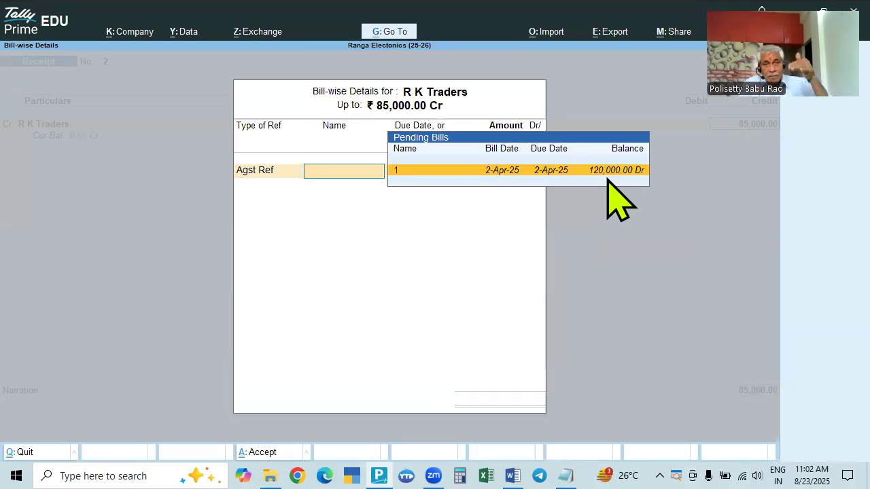
{"action": "key", "text": "Return"}
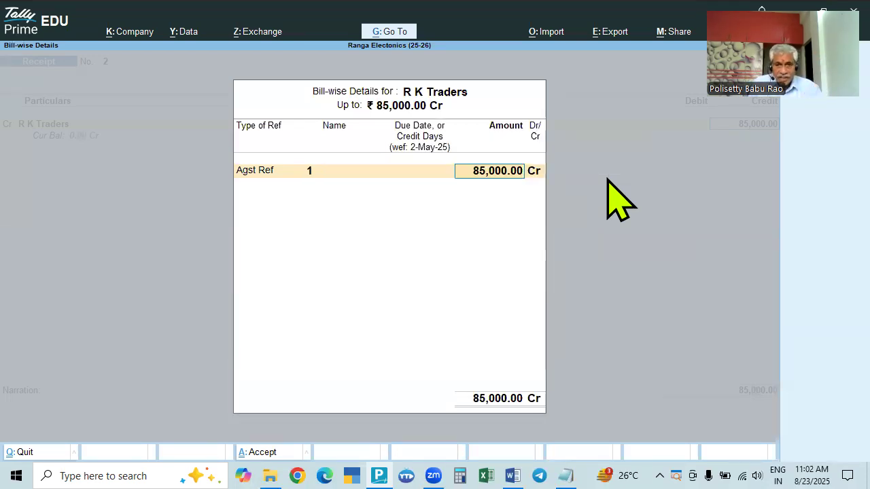
{"action": "key", "text": "Return"}
{"action": "key", "text": "Return"}
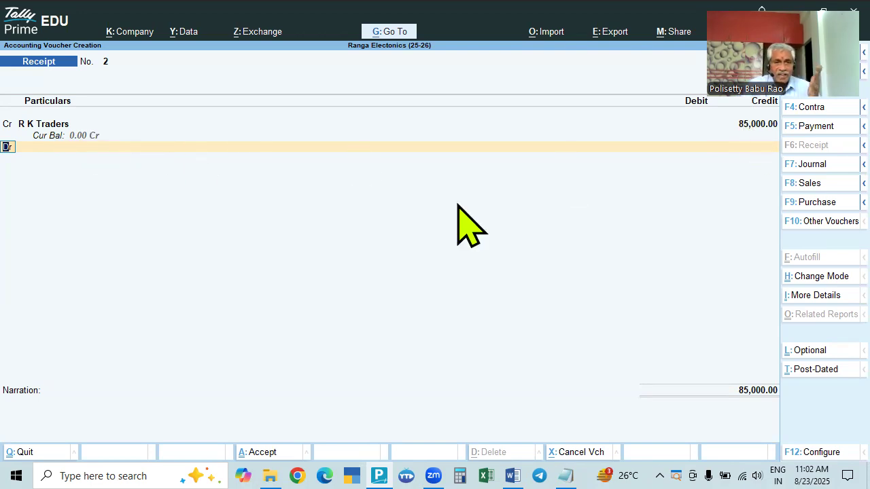
Go back to the R K Traders line and review its ledger, amount and bill-wise allocation.
{"action": "key", "text": "Return"}
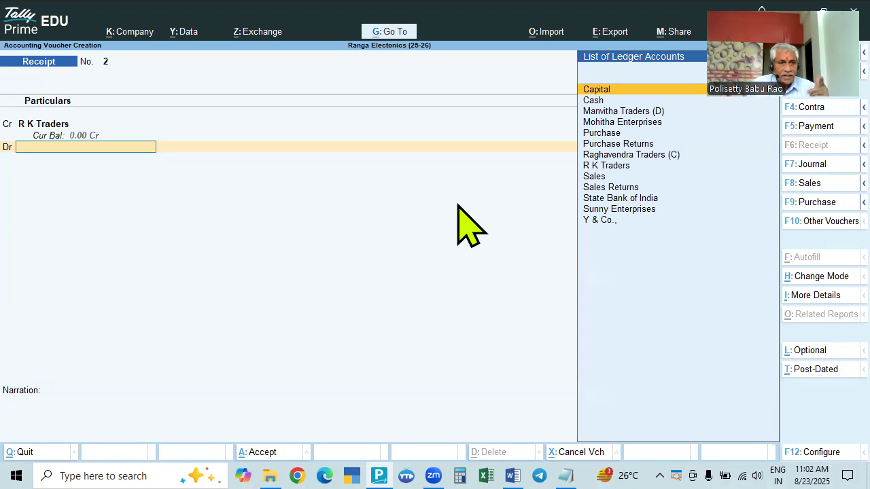
{"action": "key", "text": "BackSpace"}
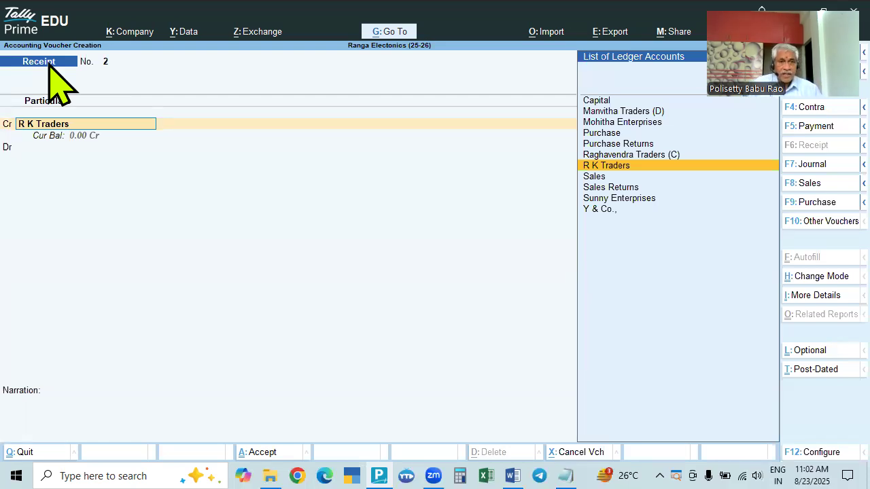
{"action": "key", "text": "Return"}
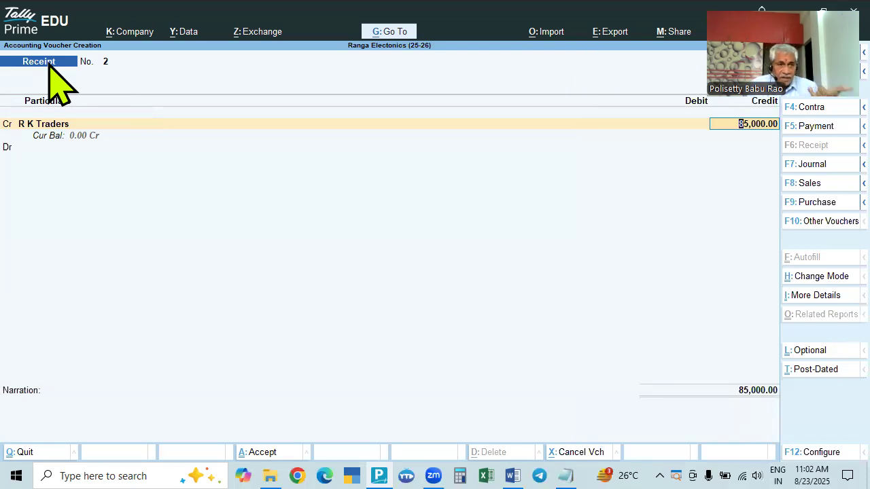
{"action": "key", "text": "Return"}
{"action": "key", "text": "Return"}
{"action": "key", "text": "Return"}
{"action": "key", "text": "Return"}
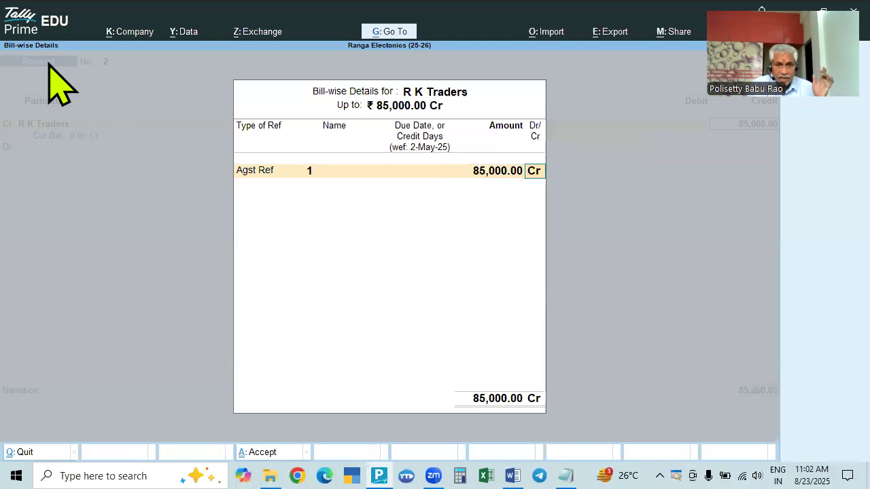
{"action": "key", "text": "Return"}
{"action": "key", "text": "Return"}
Debit the State Bank of India ledger with 85,000.00 in the receipt voucher.
{"action": "key", "text": "Return"}
{"action": "key", "text": "Down"}
{"action": "key", "text": "Down"}
{"action": "key", "text": "Down"}
{"action": "key", "text": "Down"}
{"action": "key", "text": "Down"}
{"action": "key", "text": "Down"}
{"action": "key", "text": "Down"}
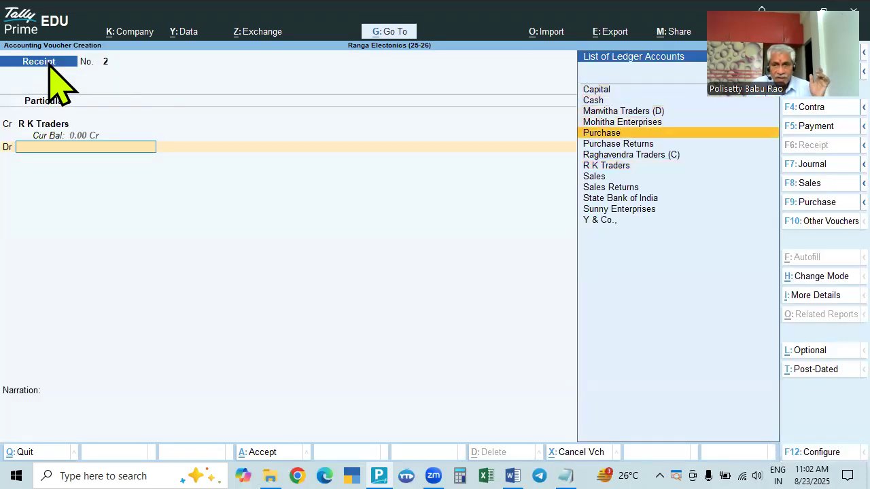
{"action": "key", "text": "Down"}
{"action": "key", "text": "Down"}
{"action": "key", "text": "Down"}
{"action": "key", "text": "Return"}
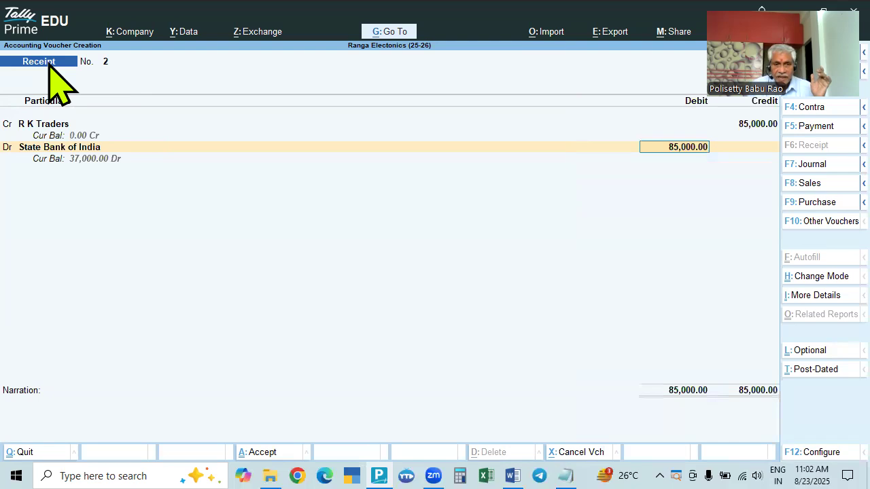
Accept the Cheque/DD bank allocation with instrument number and bank name left blank, and save the receipt voucher.
{"action": "key", "text": "Return"}
{"action": "key", "text": "Return"}
{"action": "key", "text": "Return"}
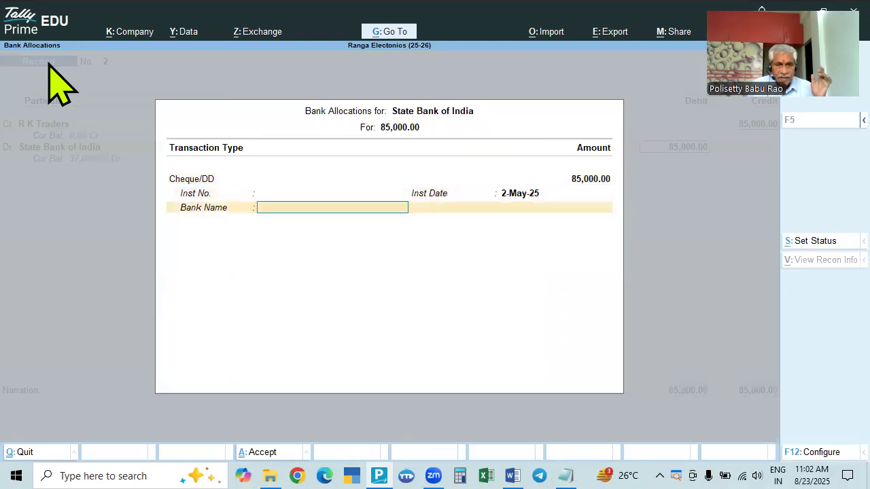
{"action": "key", "text": "Return"}
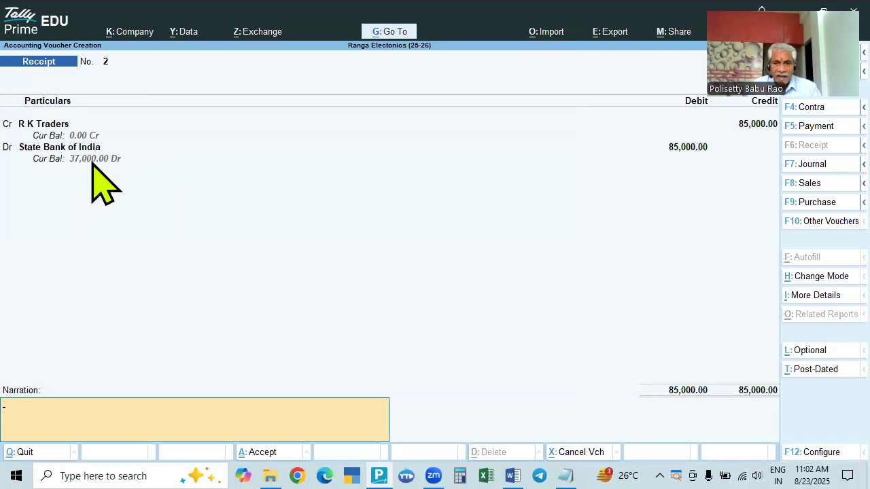
{"action": "key", "text": "Return"}
{"action": "key", "text": "Return"}
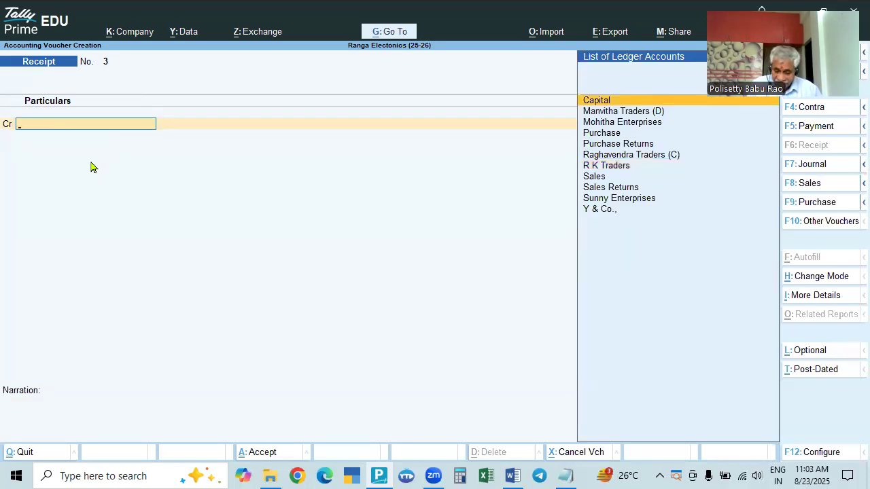
Leave voucher entry and shut the company Ranga Electonics (25-26).
{"action": "key", "text": "Escape"}
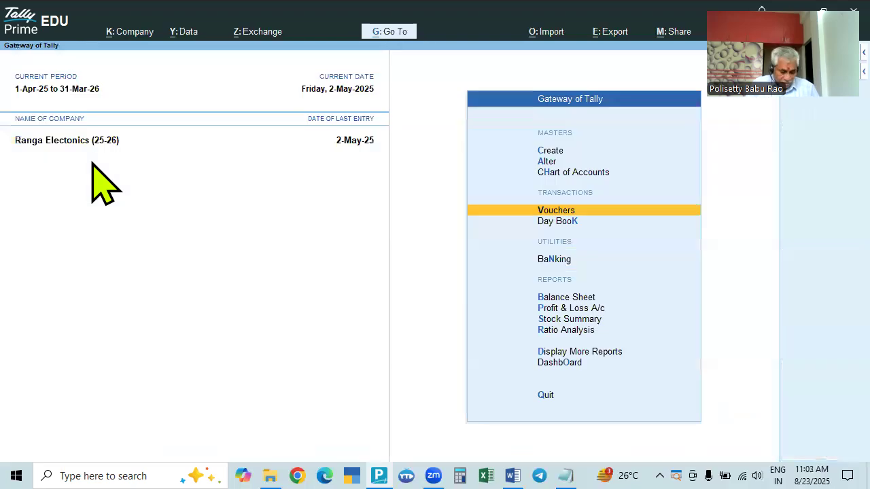
{"action": "key", "text": "ctrl+F3"}
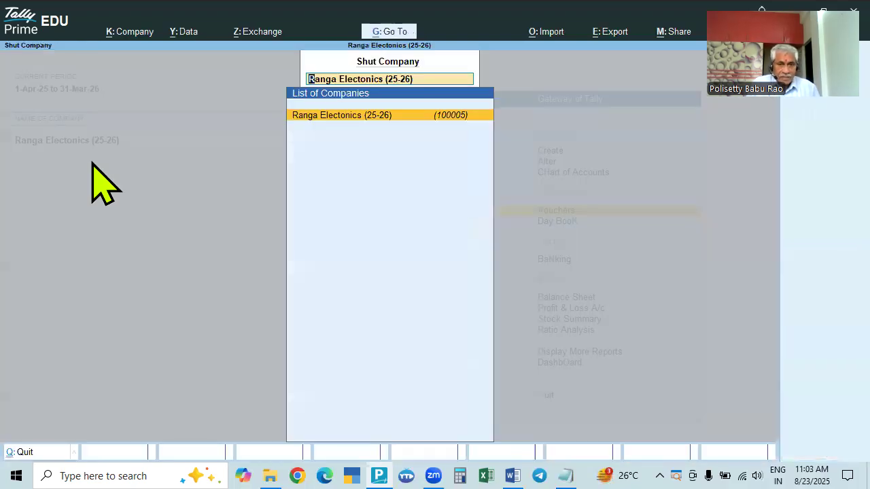
{"action": "key", "text": "Return"}
Review the Bill-Wise Entries/Details exercise in the Word document TAXATION, and highlight Bill-Wise Entries (25-26) in TallyPrime's company list.
{"action": "key", "text": "alt+Tab"}
{"action": "scroll", "coordinate": [443, 333], "scroll_direction": "up", "scroll_amount": 5}
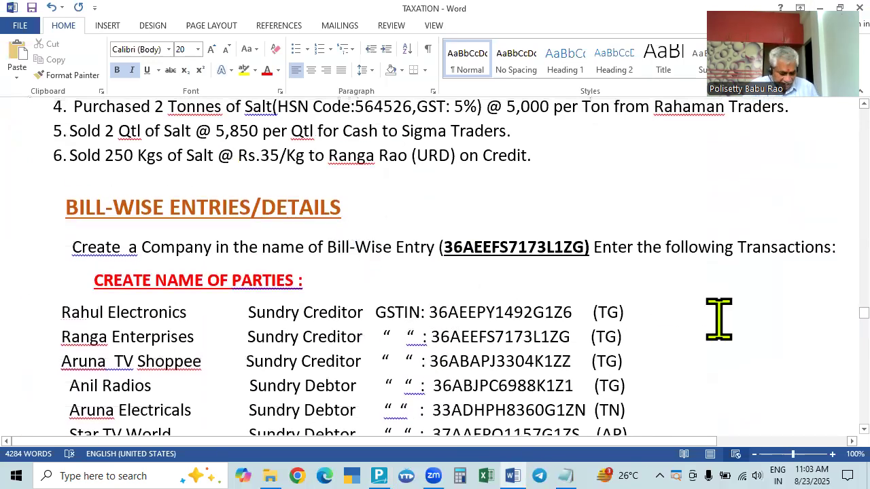
{"action": "key", "text": "alt+Tab"}
{"action": "left_click", "coordinate": [218, 203]}
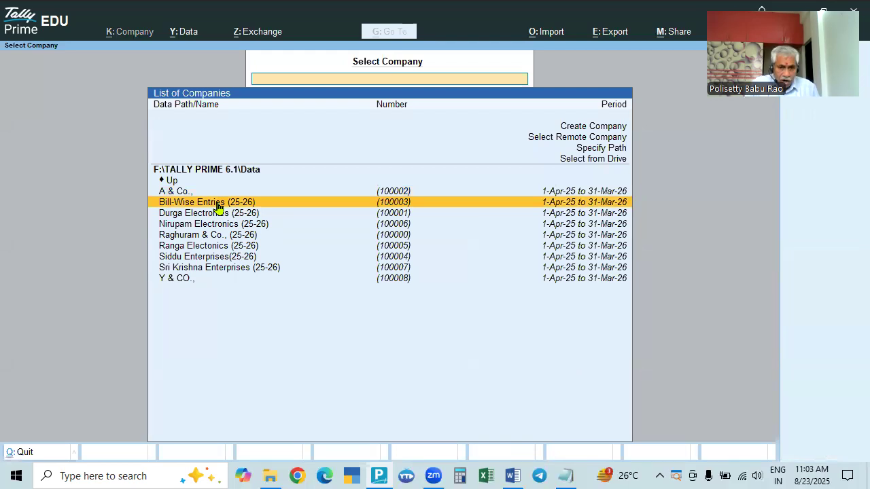
{"action": "key", "text": "alt+Tab"}
{"action": "scroll", "coordinate": [425, 278], "scroll_direction": "up", "scroll_amount": 1}
{"action": "scroll", "coordinate": [425, 278], "scroll_direction": "down", "scroll_amount": 4}
{"action": "scroll", "coordinate": [425, 278], "scroll_direction": "down", "scroll_amount": 2}
{"action": "key", "text": "alt+Tab"}
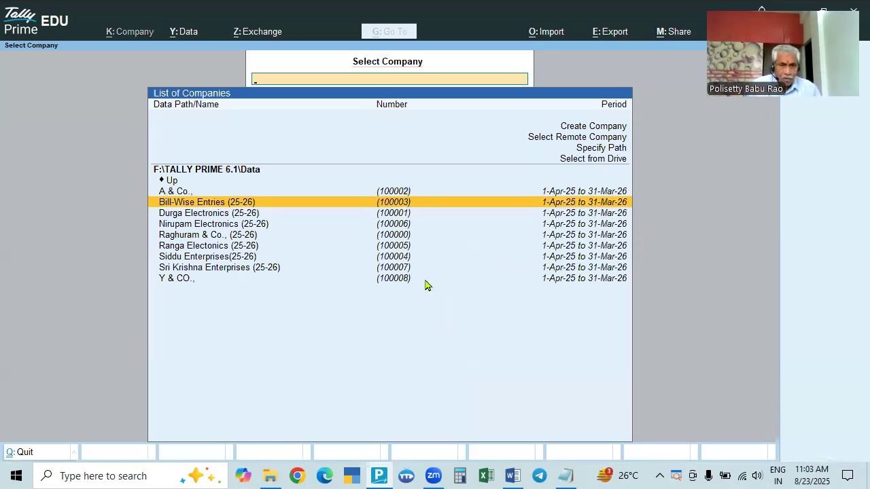
Load the company Bill-Wise Entries (25-26) and open its company features for alteration.
{"action": "key", "text": "Return"}
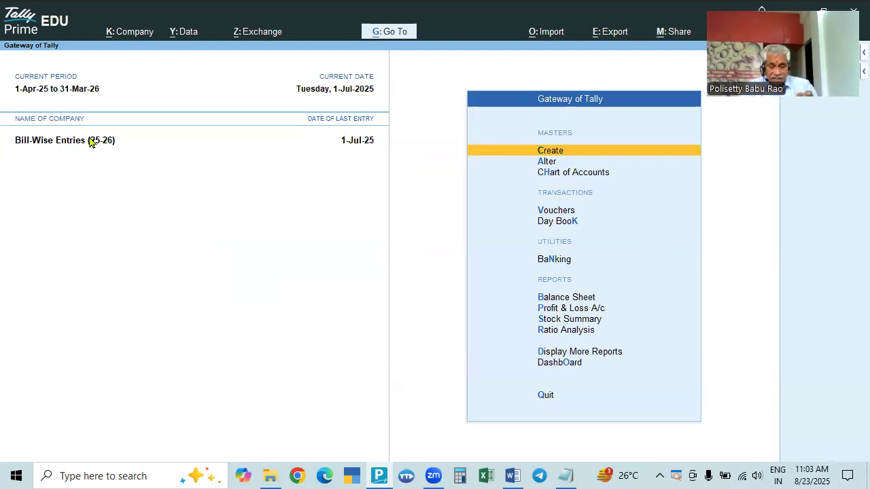
{"action": "key", "text": "F11"}
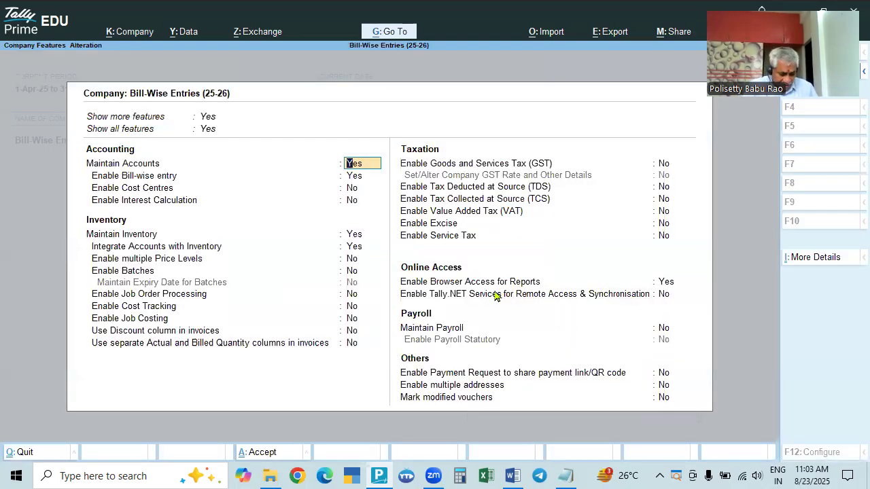
Set Enable Bill-wise entry to No in the accounting features.
{"action": "left_click", "coordinate": [352, 176]}
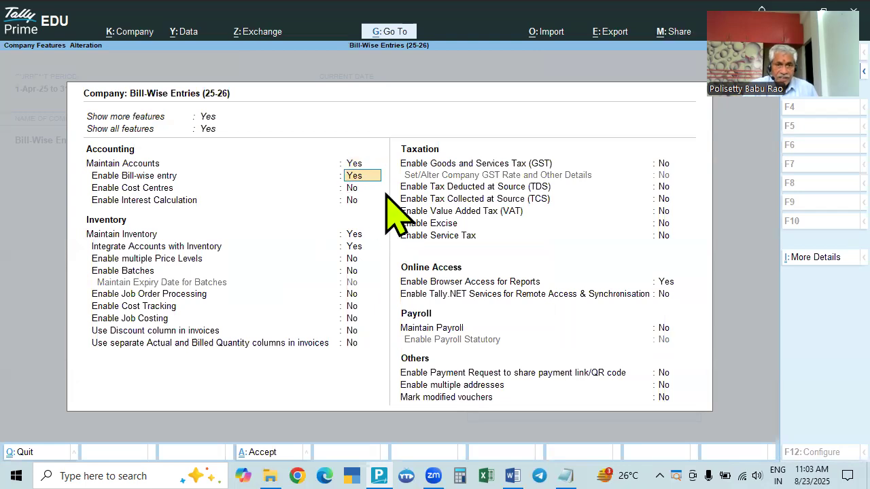
{"action": "type", "text": "n"}
{"action": "key", "text": "Return"}
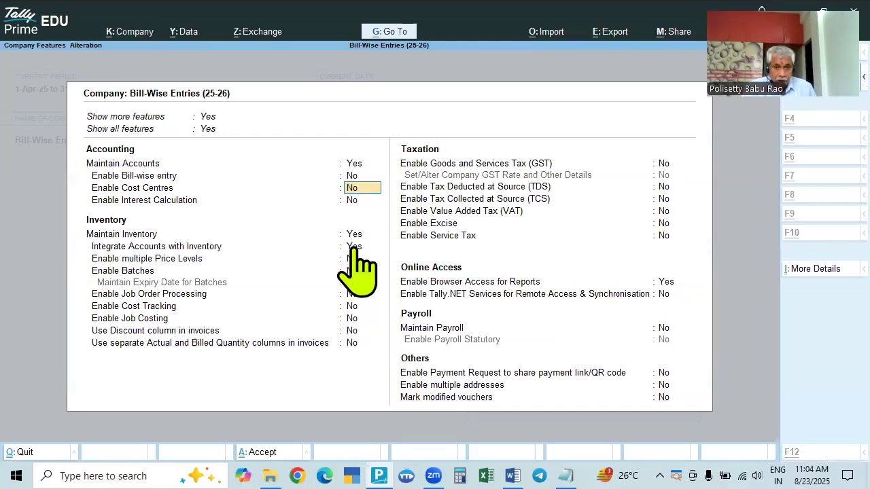
{"action": "key", "text": "alt+Tab"}
{"action": "key", "text": "alt+Tab"}
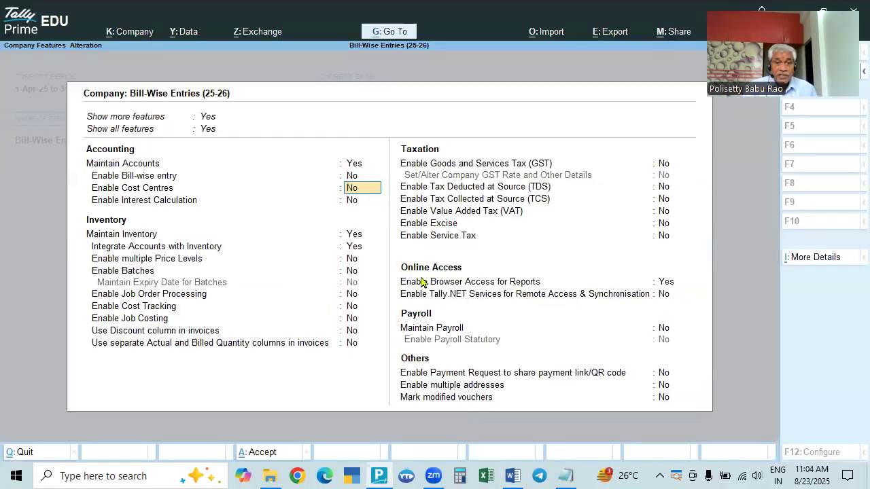
Set Enable Bill-wise entry to Yes, save the company features, and compare them with the notes in the Word document TAXATION.
{"action": "left_click", "coordinate": [111, 176]}
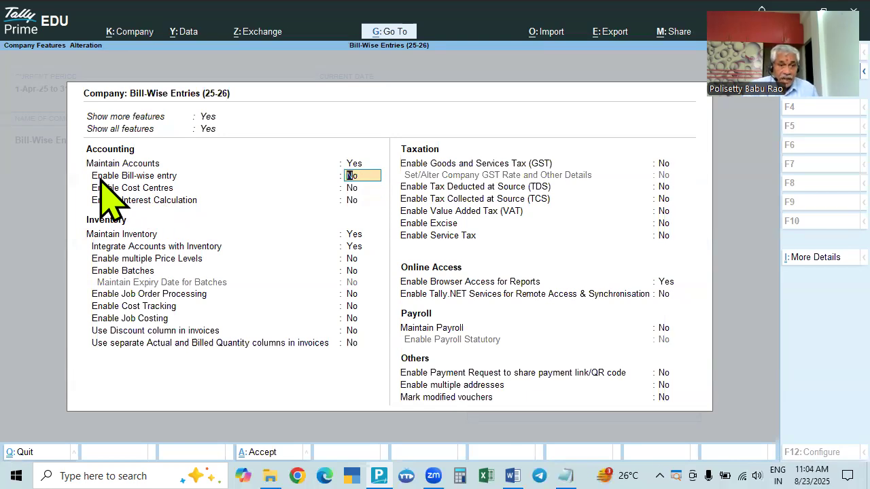
{"action": "type", "text": "y"}
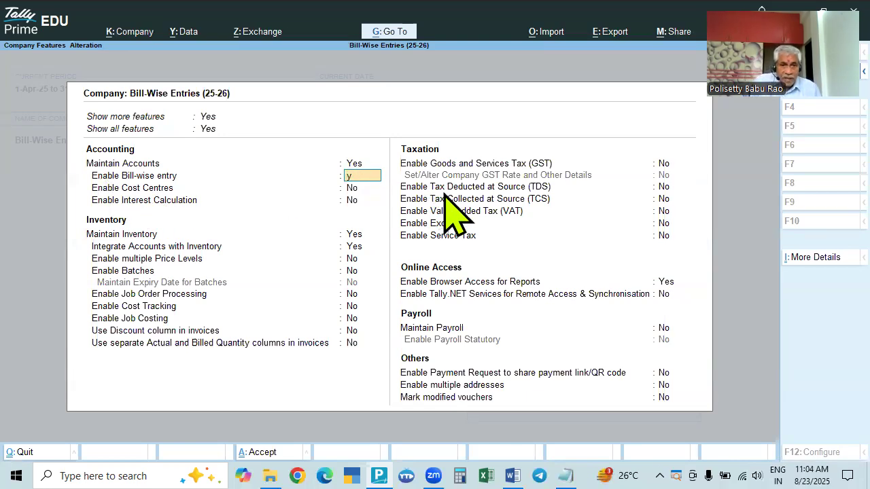
{"action": "key", "text": "Return"}
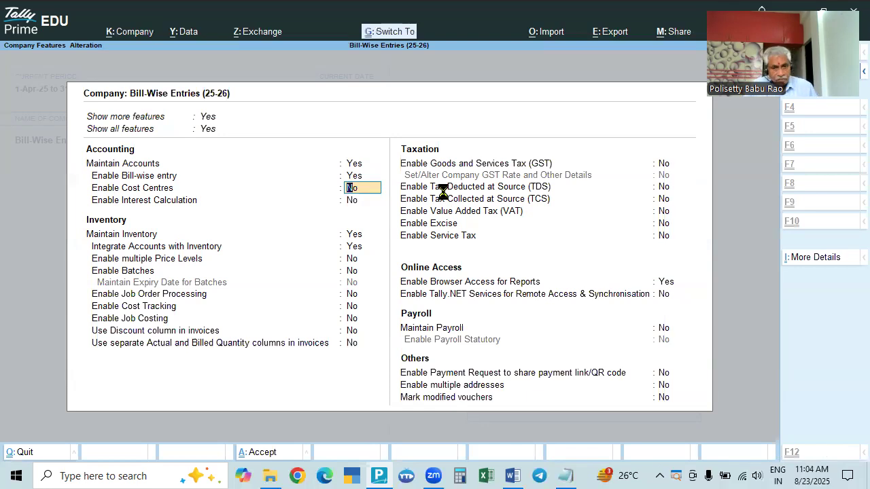
{"action": "key", "text": "ctrl+a"}
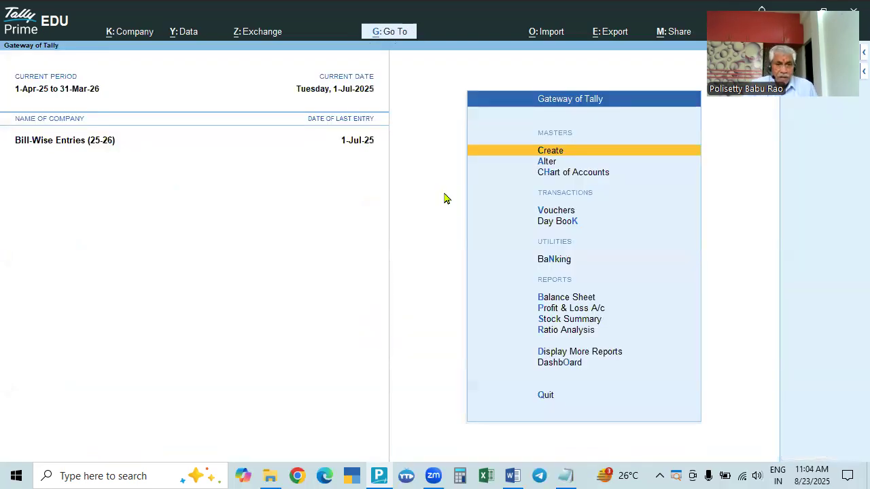
{"action": "key", "text": "alt+Tab"}
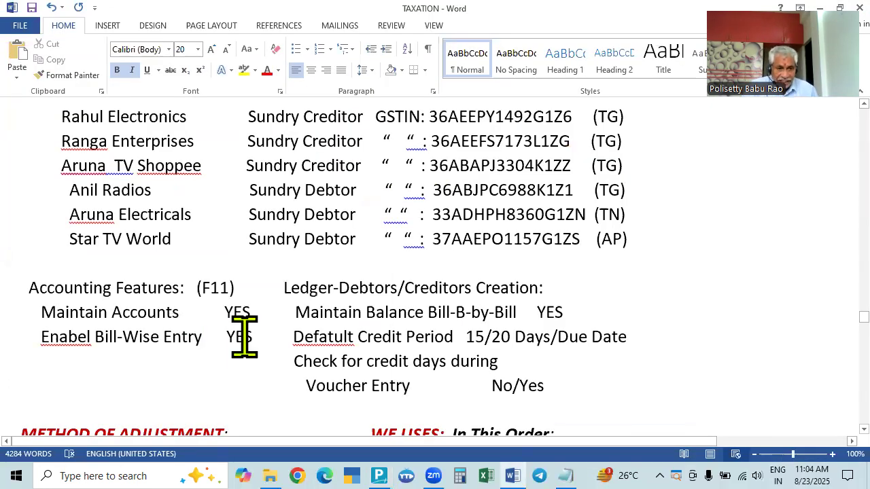
{"action": "key", "text": "alt+Tab"}
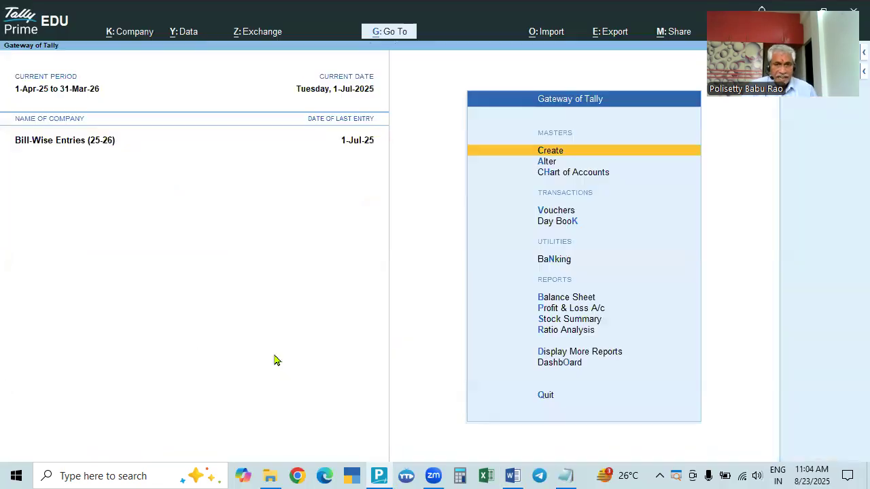
Open the Anil Radios (D) ledger for alteration.
{"action": "key", "text": "Down"}
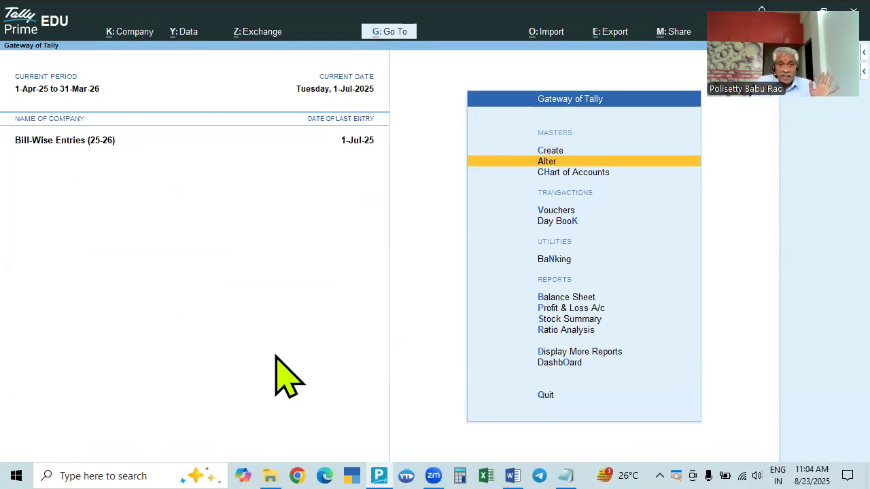
{"action": "key", "text": "Return"}
{"action": "key", "text": "Down"}
{"action": "key", "text": "Return"}
{"action": "key", "text": "Down"}
{"action": "key", "text": "Down"}
{"action": "key", "text": "Down"}
{"action": "key", "text": "Down"}
{"action": "key", "text": "Down"}
{"action": "key", "text": "Down"}
{"action": "key", "text": "Down"}
{"action": "key", "text": "Down"}
{"action": "key", "text": "Down"}
{"action": "key", "text": "Down"}
{"action": "key", "text": "Up"}
{"action": "key", "text": "Up"}
{"action": "key", "text": "Up"}
{"action": "key", "text": "Up"}
{"action": "key", "text": "Up"}
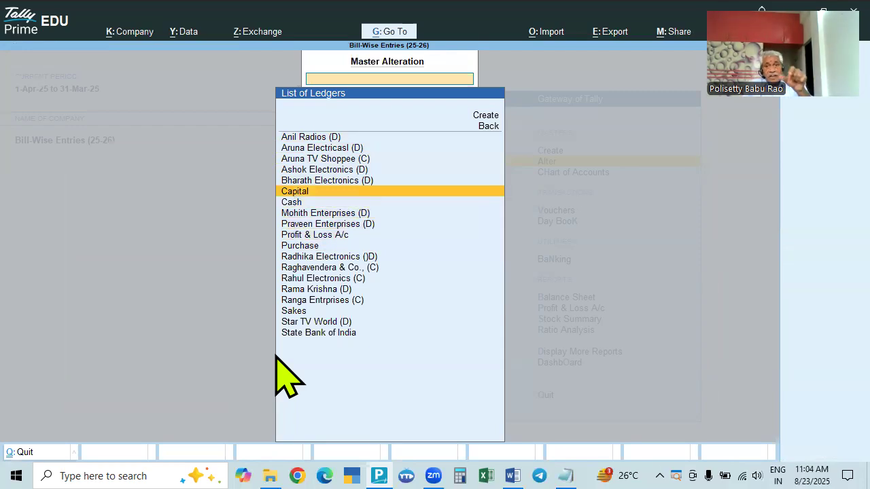
{"action": "key", "text": "Up"}
{"action": "key", "text": "Up"}
{"action": "key", "text": "Up"}
{"action": "key", "text": "Up"}
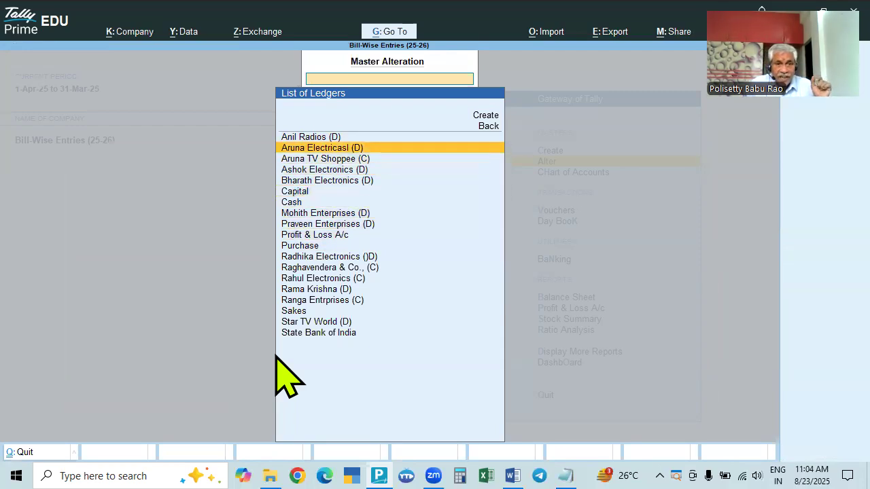
{"action": "key", "text": "Up"}
{"action": "key", "text": "Return"}
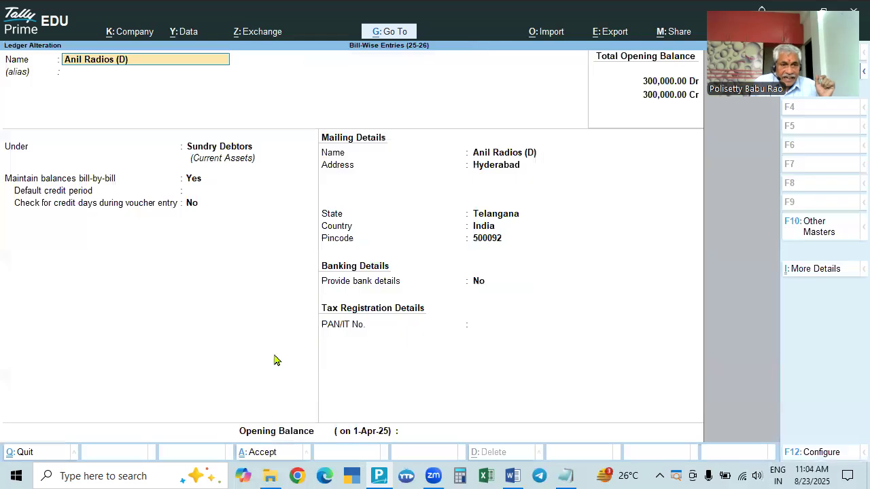
Review the group, bill-by-bill, credit period and credit-days check settings of the Anil Radios (D) ledger, and leave it.
{"action": "left_click", "coordinate": [231, 148]}
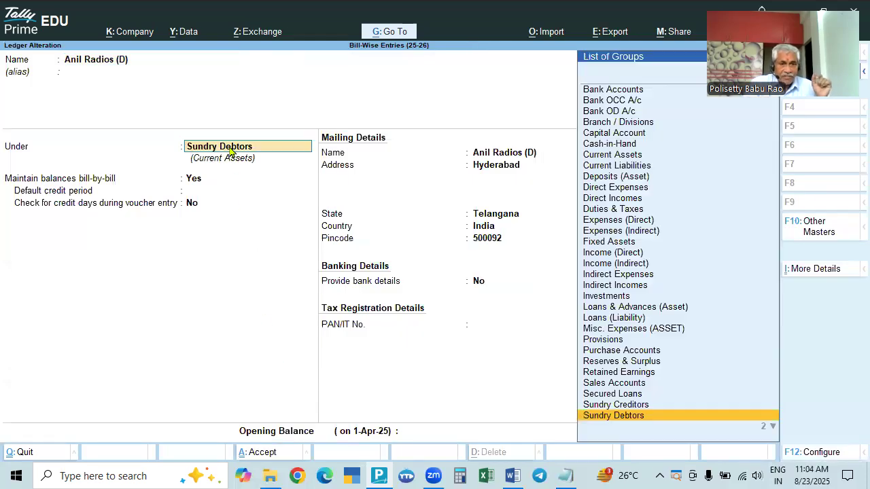
{"action": "key", "text": "Return"}
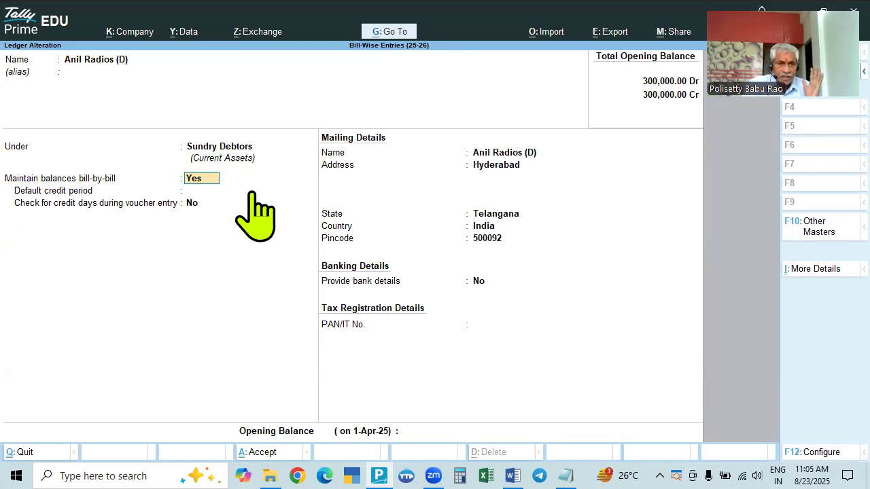
{"action": "key", "text": "Return"}
{"action": "key", "text": "Return"}
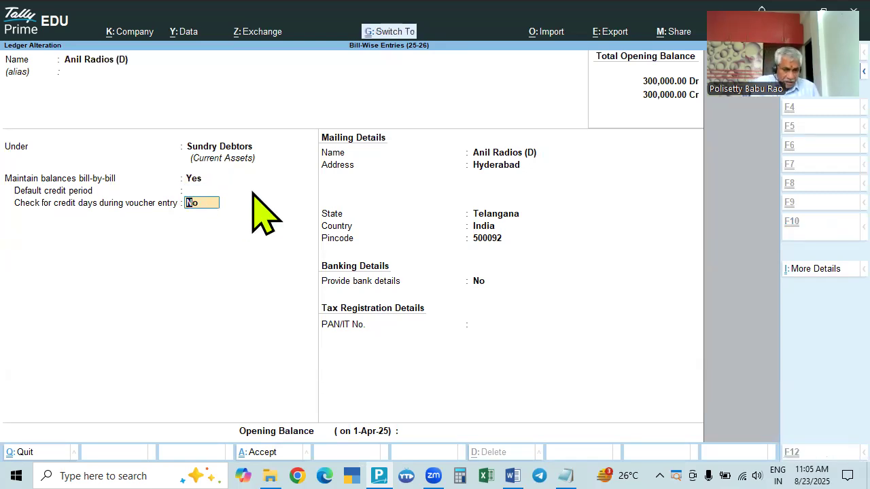
{"action": "key", "text": "Return"}
View the bill-by-bill settings of the Raghavendera & Co., (C) ledger and return to the ledger list.
{"action": "key", "text": "Down"}
{"action": "key", "text": "Down"}
{"action": "key", "text": "Down"}
{"action": "key", "text": "Down"}
{"action": "key", "text": "Down"}
{"action": "key", "text": "Down"}
{"action": "key", "text": "Down"}
{"action": "key", "text": "Down"}
{"action": "key", "text": "Down"}
{"action": "key", "text": "Down"}
{"action": "key", "text": "Down"}
{"action": "key", "text": "Down"}
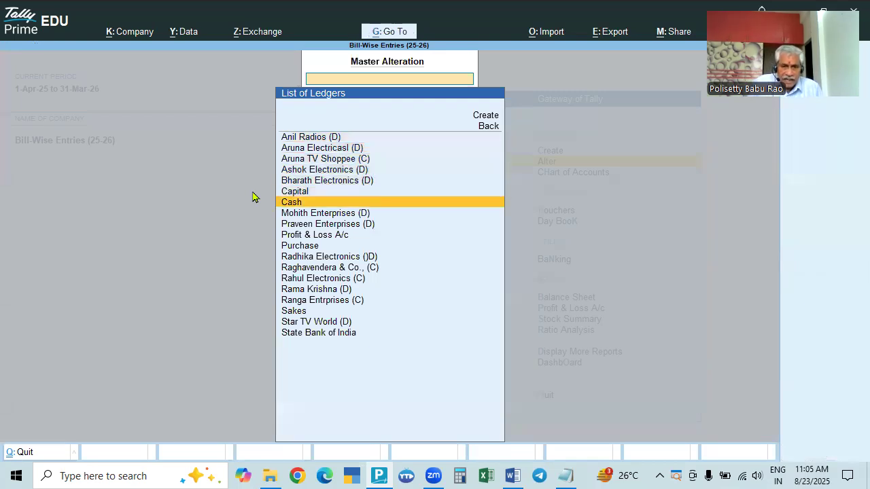
{"action": "key", "text": "Return"}
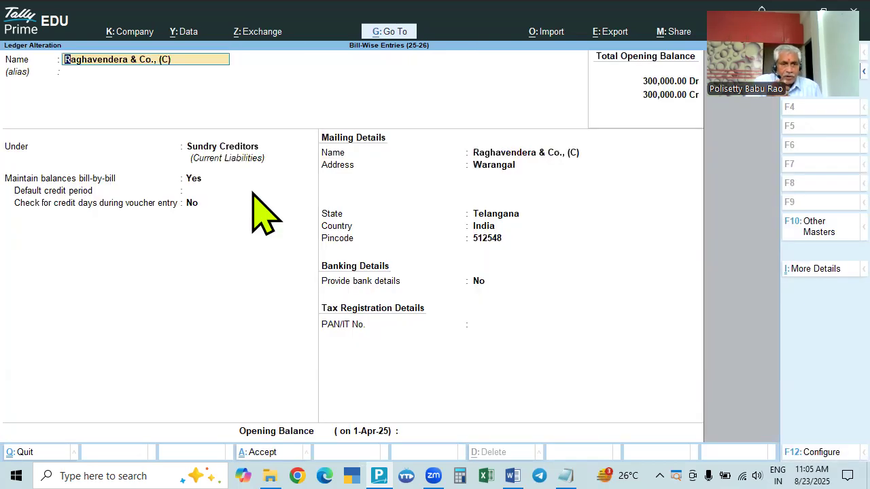
{"action": "key", "text": "Escape"}
View the bill-by-bill settings of the Ranga Entrprises (C) ledger and return to the ledger list.
{"action": "key", "text": "Up"}
{"action": "key", "text": "Up"}
{"action": "key", "text": "Up"}
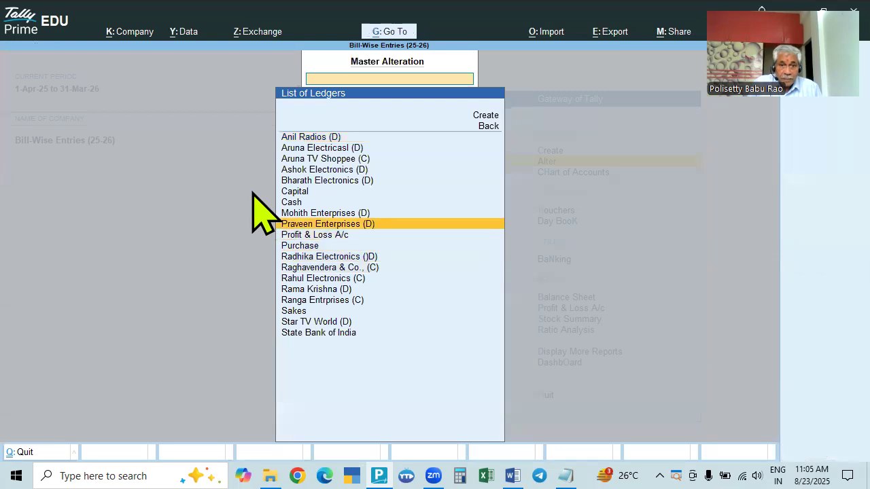
{"action": "key", "text": "Down"}
{"action": "key", "text": "Down"}
{"action": "key", "text": "Down"}
{"action": "key", "text": "Down"}
{"action": "key", "text": "Down"}
{"action": "key", "text": "Down"}
{"action": "key", "text": "Down"}
{"action": "key", "text": "Down"}
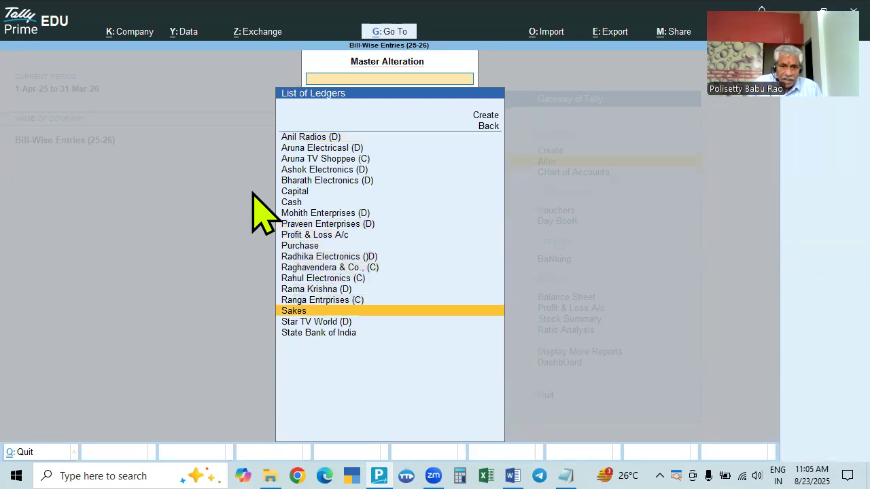
{"action": "key", "text": "Up"}
{"action": "key", "text": "Return"}
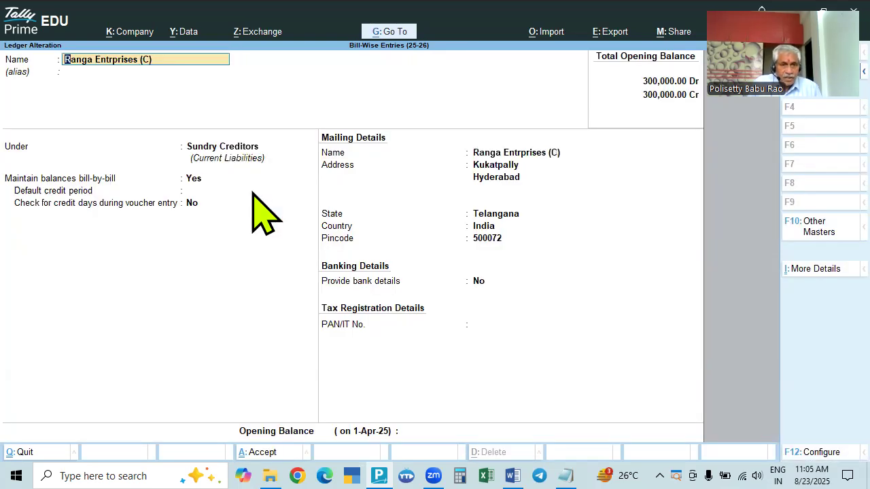
{"action": "key", "text": "Escape"}
{"action": "key", "text": "Escape"}
Reopen the Raghavendera & Co., (C) ledger for a brief check, and close it without changes.
{"action": "key", "text": "Up"}
{"action": "key", "text": "Up"}
{"action": "key", "text": "Up"}
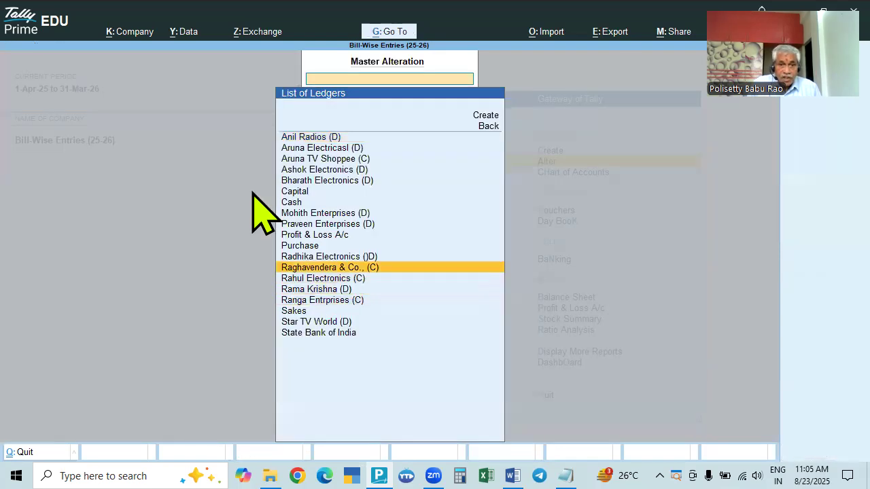
{"action": "key", "text": "Up"}
{"action": "key", "text": "Up"}
{"action": "key", "text": "Down"}
{"action": "key", "text": "Down"}
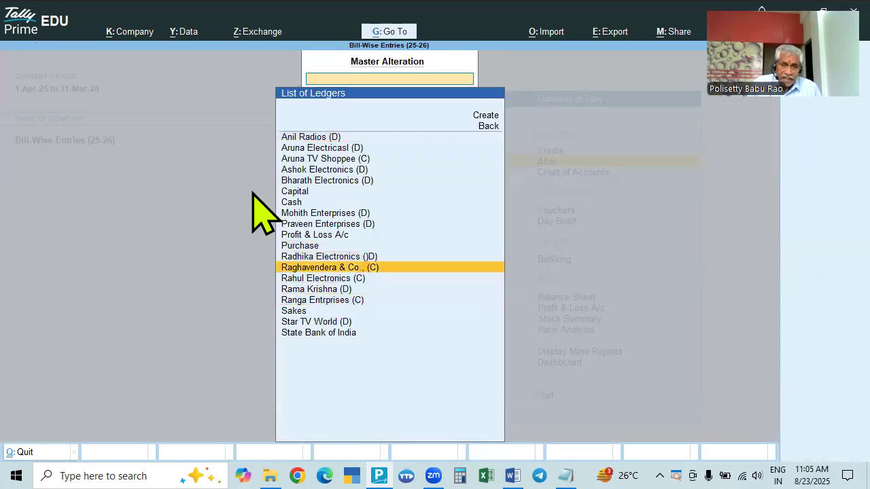
{"action": "key", "text": "Return"}
{"action": "key", "text": "Escape"}
{"action": "key", "text": "Escape"}
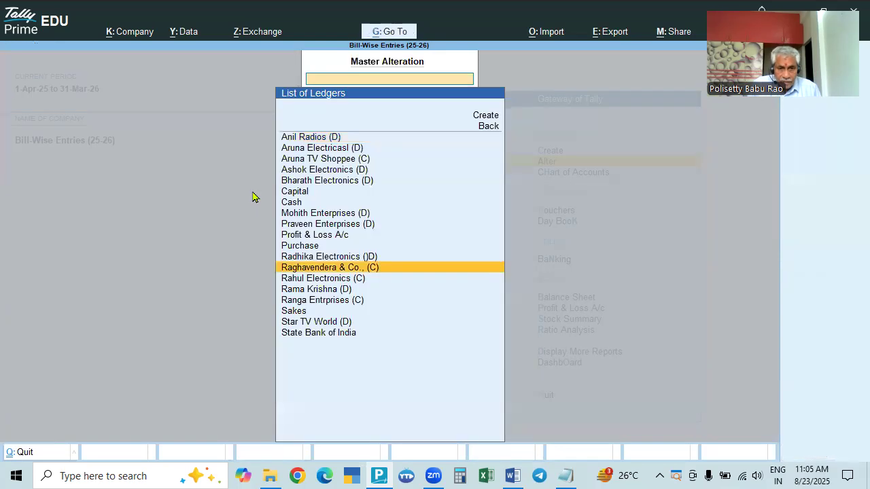
Open the Radhika Electronics ledger for alteration and correct its name to Radhika Electronics (D).
{"action": "key", "text": "Up"}
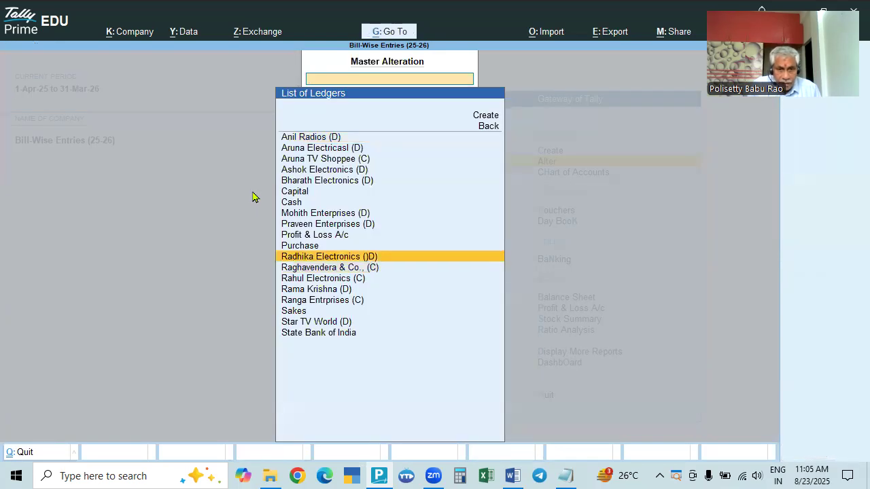
{"action": "key", "text": "Return"}
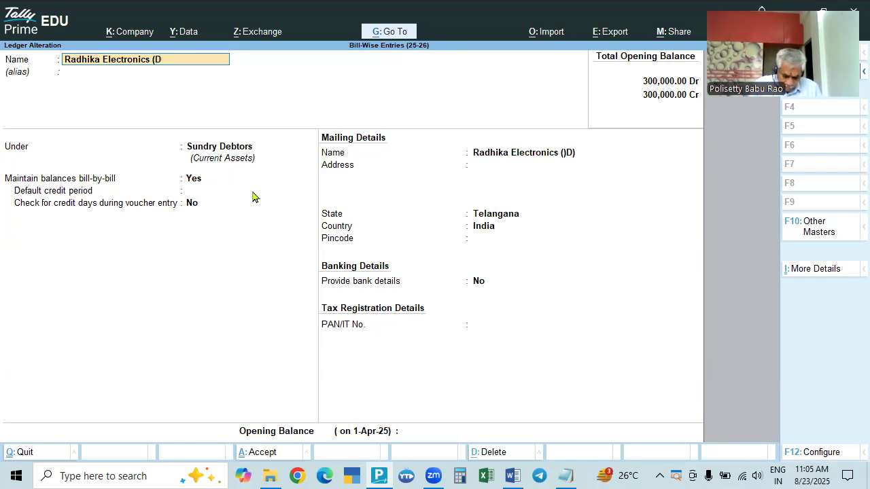
{"action": "key", "text": "Return"}
{"action": "key", "text": "Return"}
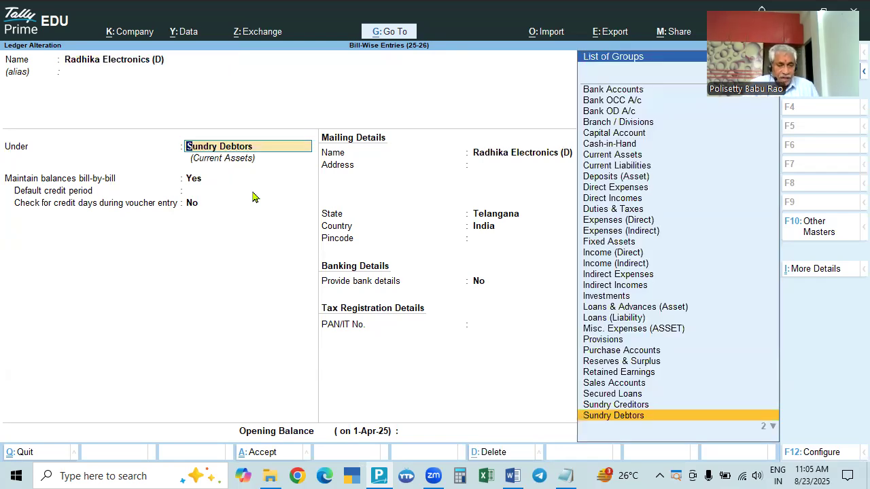
Check the company's Enable Bill-wise entry feature and return to the Radhika Electronics (D) ledger.
{"action": "key", "text": "F11"}
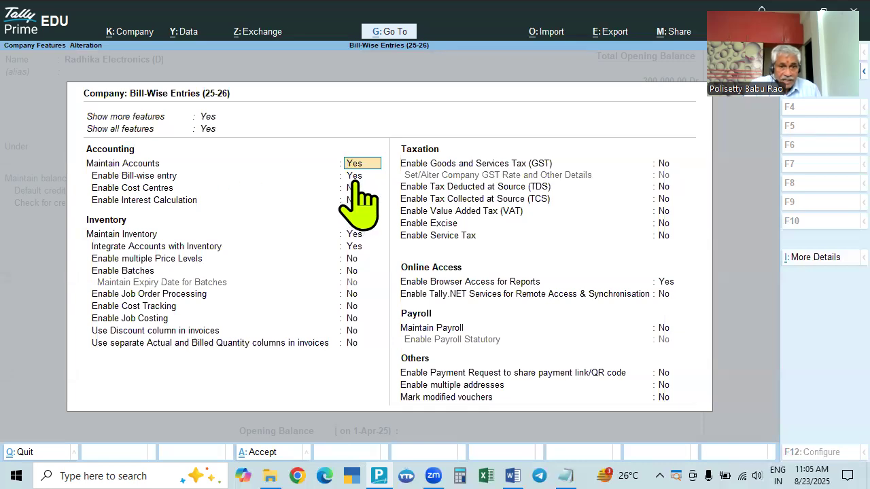
{"action": "key", "text": "ctrl+a"}
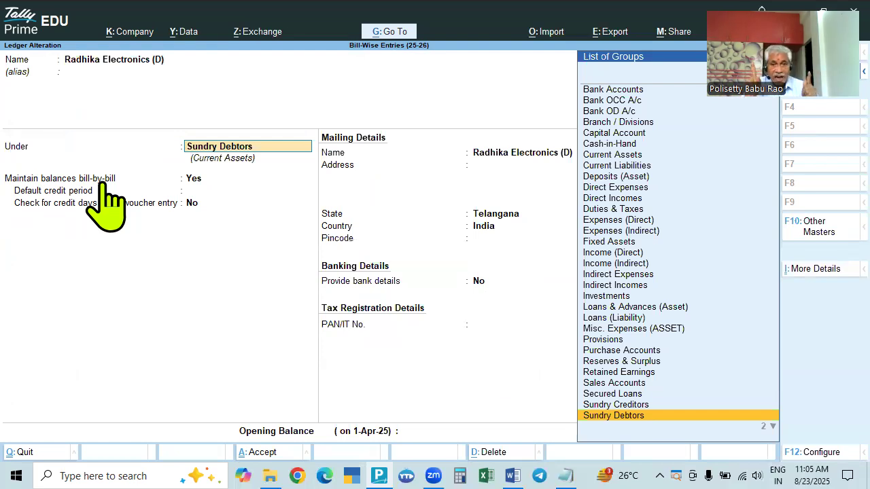
Set Maintain balances Bill-by-Bill to No in the ledger configuration, accept it, and go to the Radhika Electronics (D) ledger's Under group.
{"action": "key", "text": "F12"}
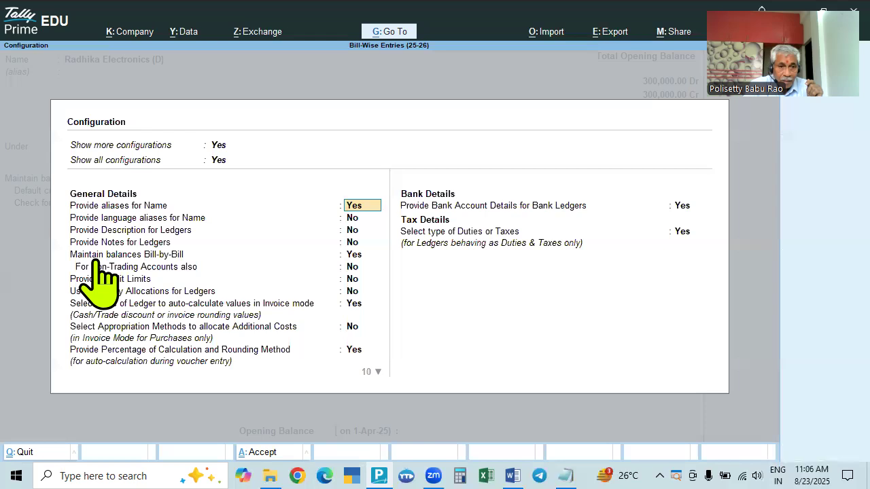
{"action": "left_click", "coordinate": [356, 257]}
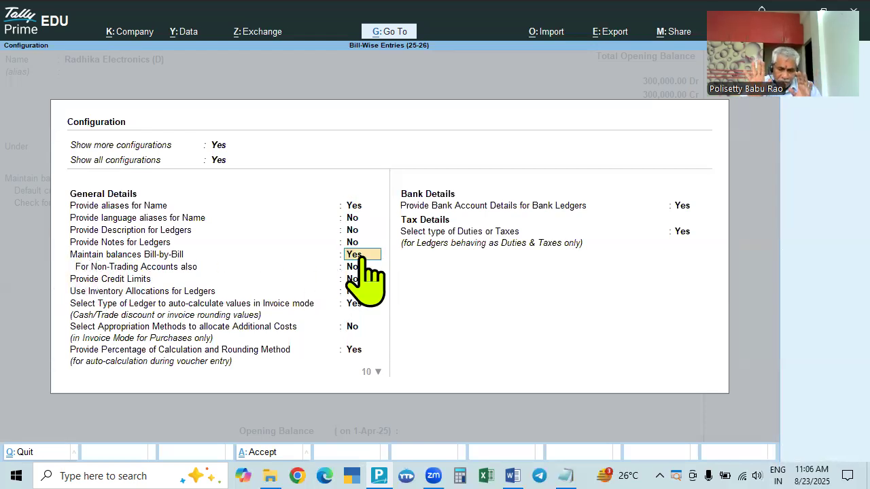
{"action": "type", "text": "n"}
{"action": "key", "text": "Return"}
{"action": "key", "text": "ctrl+a"}
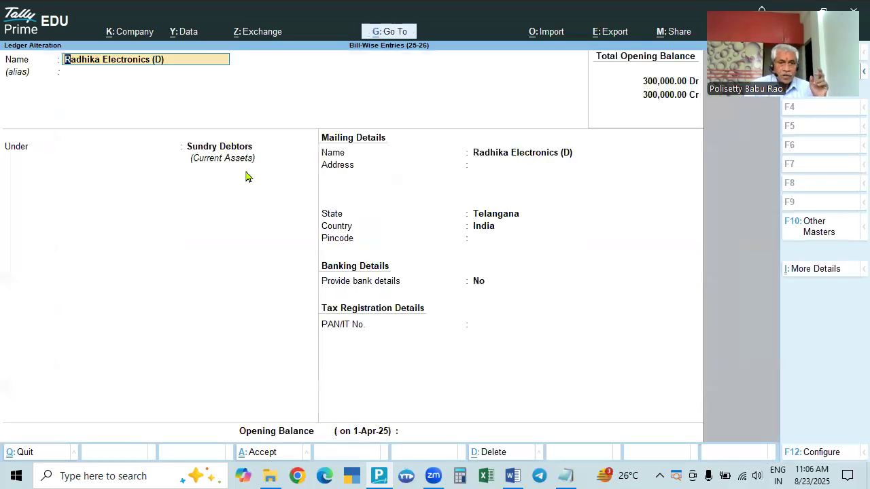
{"action": "left_click", "coordinate": [227, 149]}
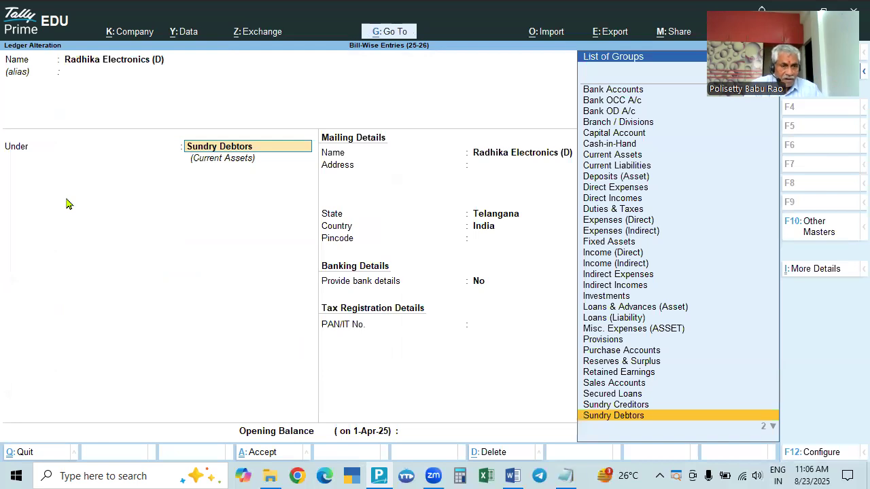
Recheck that the company's Enable Bill-wise entry feature is on, and return to the Radhika Electronics (D) ledger's Under group.
{"action": "key", "text": "F11"}
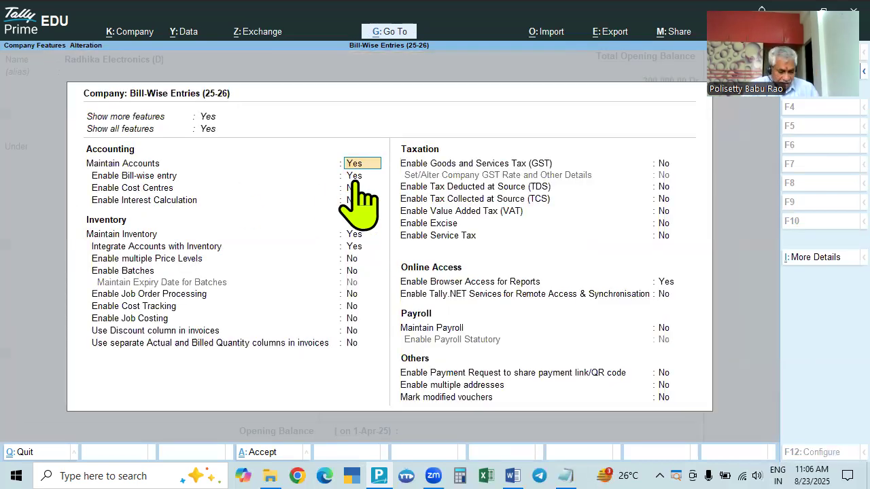
{"action": "key", "text": "ctrl+a"}
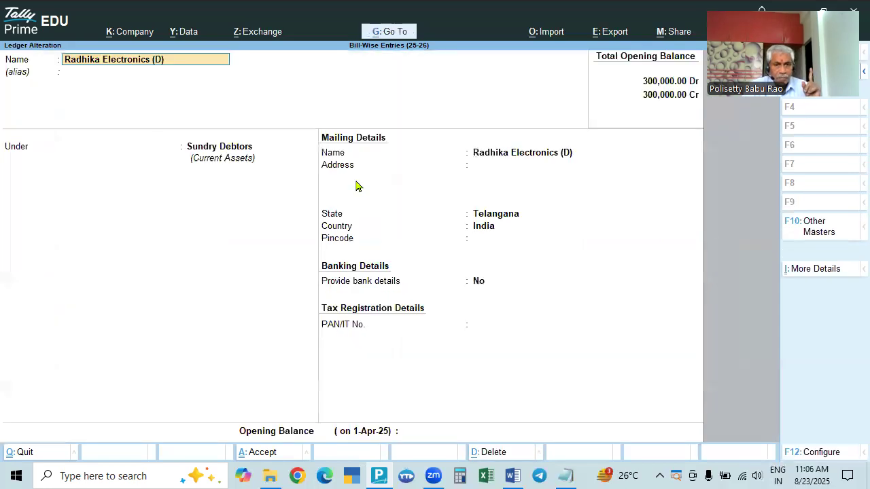
{"action": "left_click", "coordinate": [220, 166]}
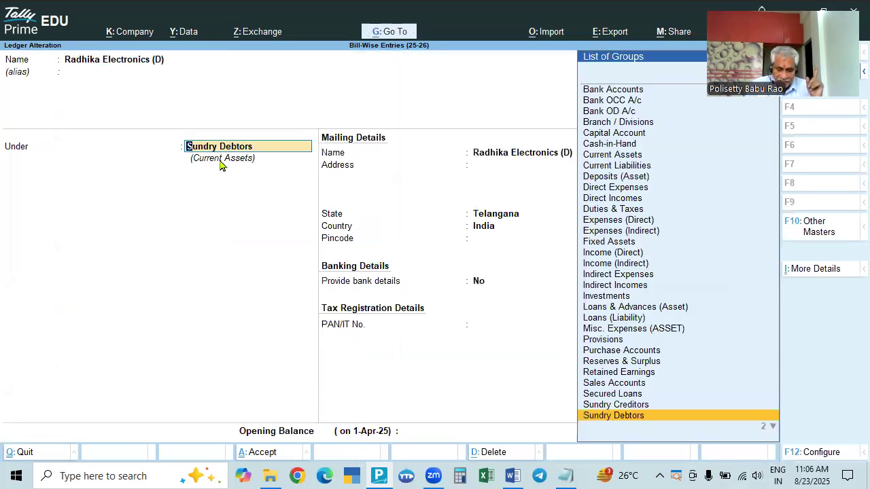
Set Maintain balances Bill-by-Bill to Yes in the ledger configuration, and accept the Radhika Electronics (D) ledger.
{"action": "key", "text": "F12"}
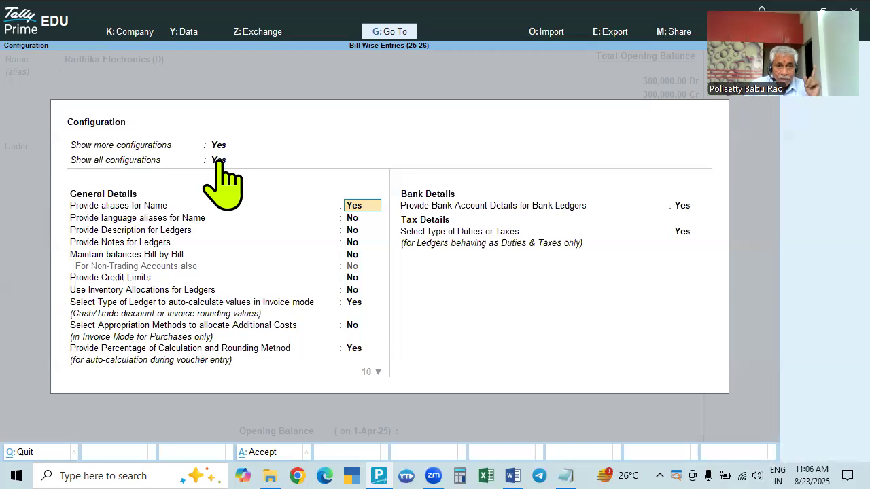
{"action": "left_click", "coordinate": [354, 260]}
{"action": "left_click", "coordinate": [354, 260]}
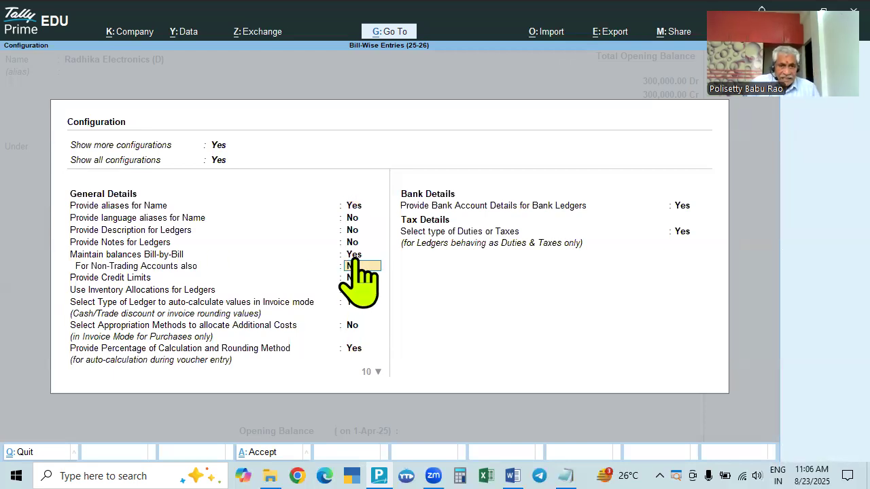
{"action": "key", "text": "ctrl+a"}
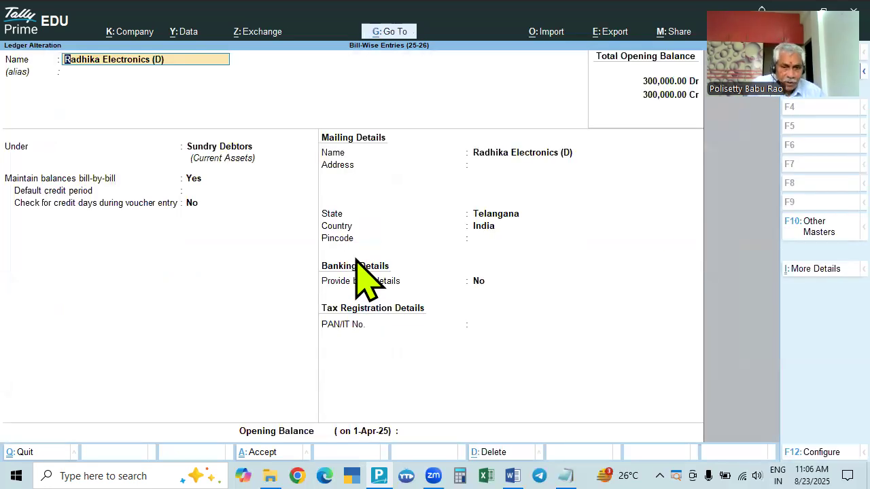
{"action": "key", "text": "ctrl+a"}
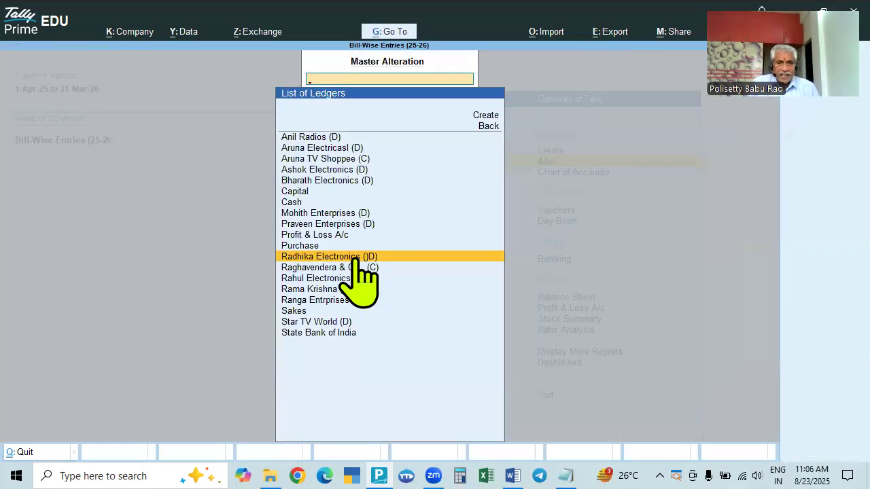
Switch to the TAXATION document in Word, examine the accounting features and Method of Adjustment notes, and return to TallyPrime's ledger list.
{"action": "key", "text": "Up"}
{"action": "key", "text": "Up"}
{"action": "key", "text": "Up"}
{"action": "key", "text": "Up"}
{"action": "key", "text": "Up"}
{"action": "key", "text": "Up"}
{"action": "key", "text": "alt+Tab"}
{"action": "scroll", "coordinate": [334, 200], "scroll_direction": "up", "scroll_amount": 2}
{"action": "scroll", "coordinate": [184, 191], "scroll_direction": "down", "scroll_amount": 2}
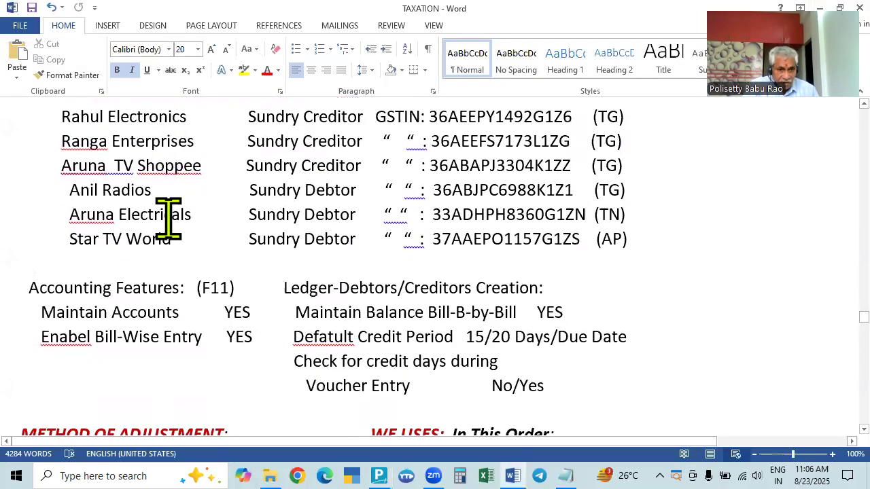
{"action": "scroll", "coordinate": [306, 257], "scroll_direction": "down", "scroll_amount": 6}
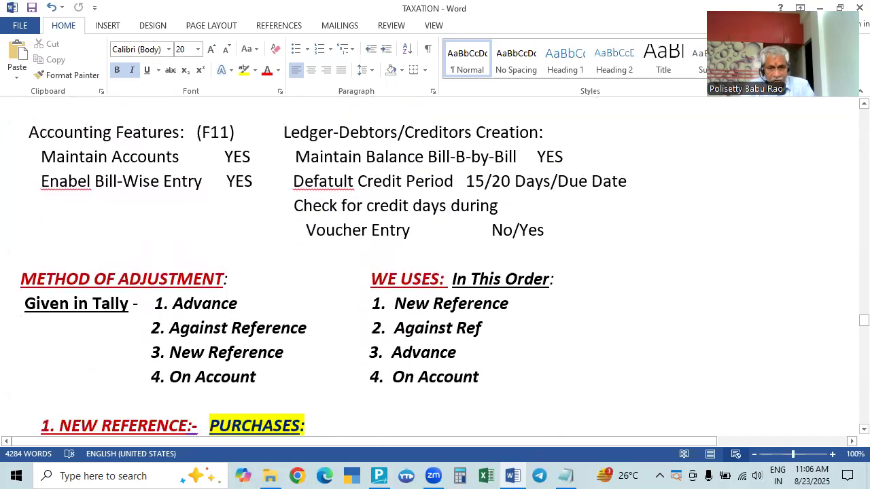
{"action": "scroll", "coordinate": [305, 254], "scroll_direction": "up", "scroll_amount": 3}
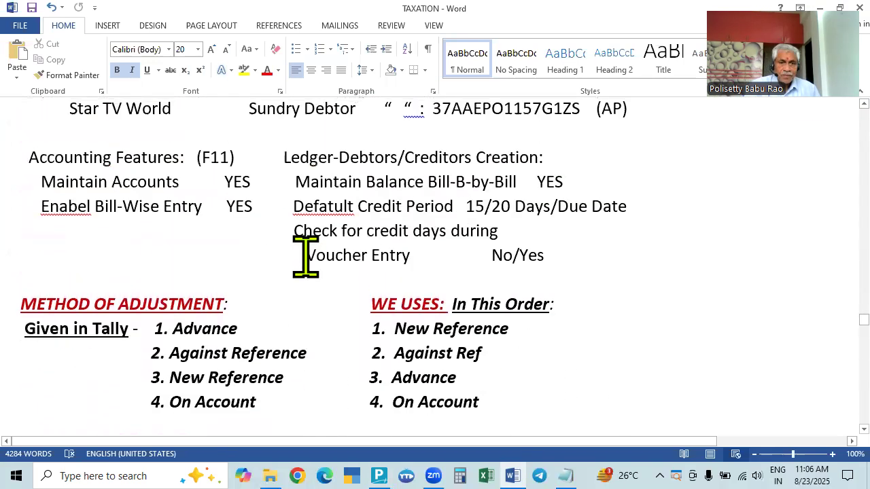
{"action": "key", "text": "alt+Tab"}
{"action": "key", "text": "Down"}
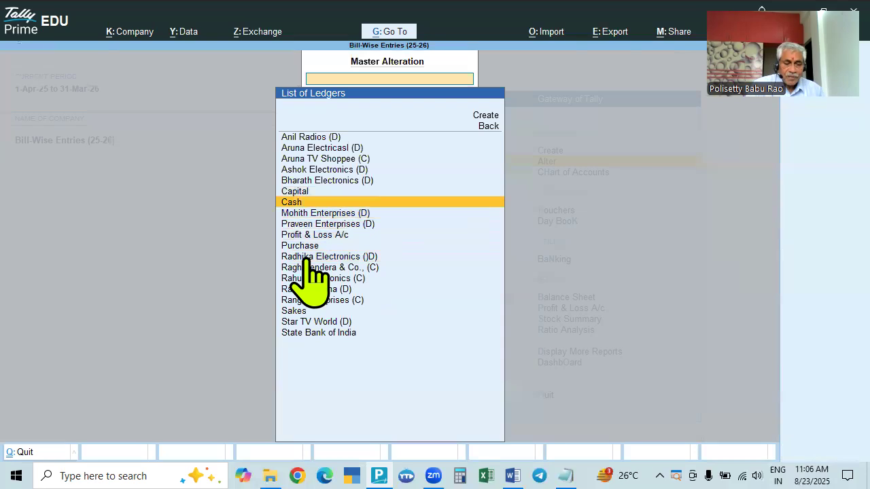
Switch to the TAXATION document in Word and read its New Reference purchases and sales and its Against Reference receipts and payments.
{"action": "key", "text": "alt+Tab"}
{"action": "scroll", "coordinate": [306, 262], "scroll_direction": "down", "scroll_amount": 5}
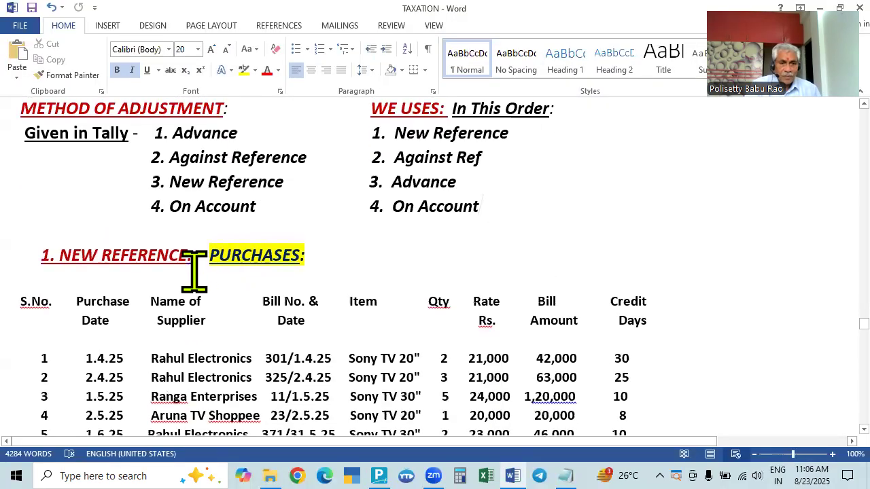
{"action": "scroll", "coordinate": [194, 264], "scroll_direction": "down", "scroll_amount": 2}
{"action": "scroll", "coordinate": [224, 344], "scroll_direction": "down", "scroll_amount": 2}
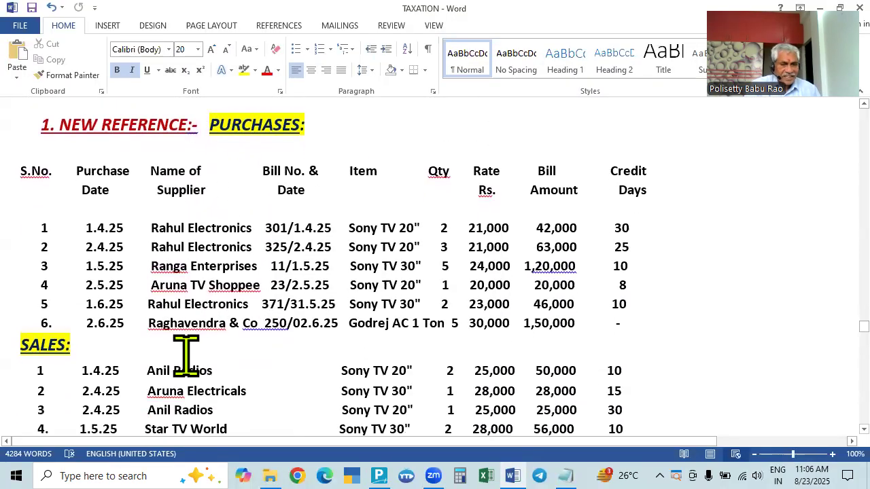
{"action": "scroll", "coordinate": [191, 388], "scroll_direction": "down", "scroll_amount": 2}
{"action": "scroll", "coordinate": [191, 389], "scroll_direction": "down", "scroll_amount": 6}
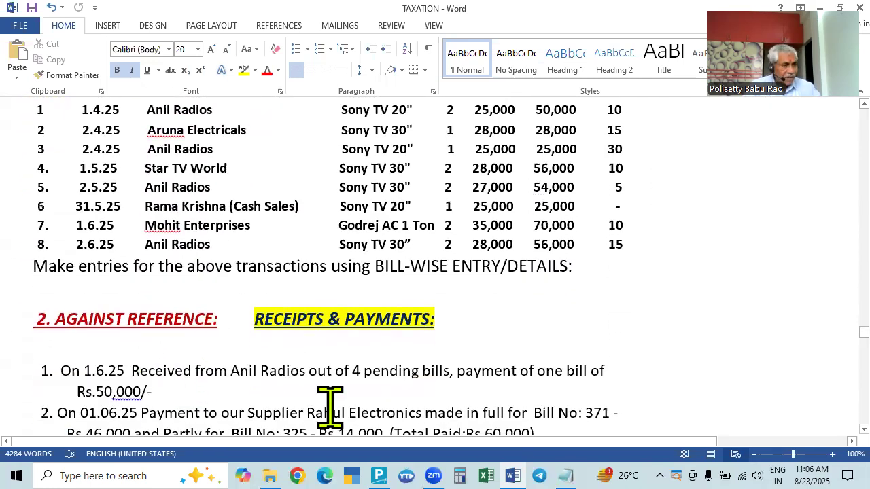
{"action": "scroll", "coordinate": [155, 345], "scroll_direction": "down", "scroll_amount": 2}
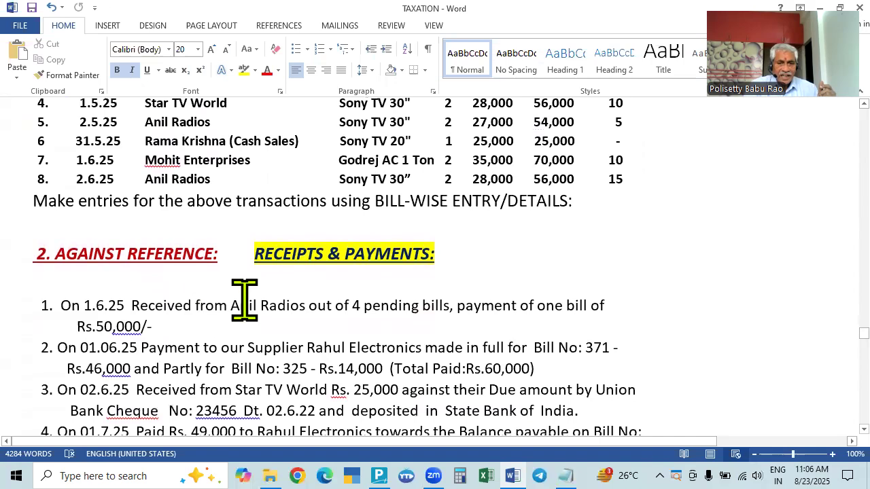
{"action": "scroll", "coordinate": [322, 319], "scroll_direction": "down", "scroll_amount": 4}
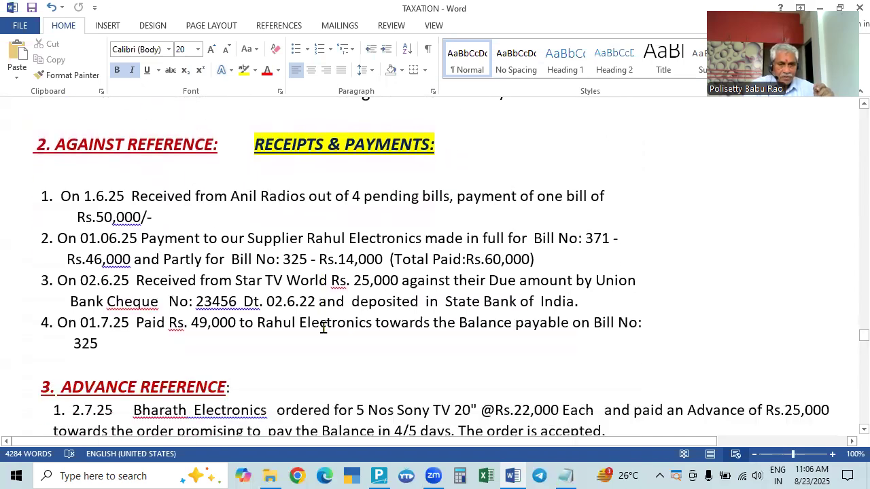
Review the ledger bill-by-bill settings notes again and go back to the New Reference purchases table.
{"action": "scroll", "coordinate": [322, 320], "scroll_direction": "up", "scroll_amount": 15}
{"action": "scroll", "coordinate": [324, 327], "scroll_direction": "up", "scroll_amount": 1}
{"action": "scroll", "coordinate": [323, 327], "scroll_direction": "down", "scroll_amount": 3}
{"action": "scroll", "coordinate": [559, 263], "scroll_direction": "up", "scroll_amount": 2}
{"action": "scroll", "coordinate": [480, 120], "scroll_direction": "up", "scroll_amount": 11}
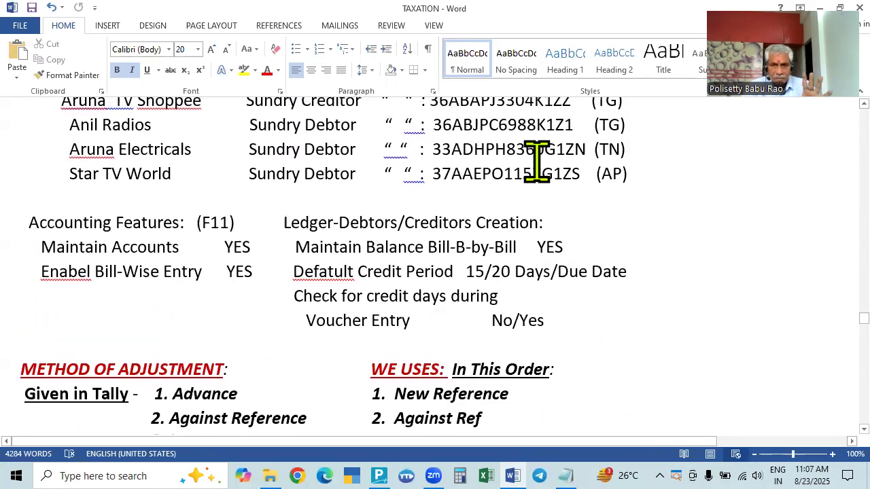
{"action": "scroll", "coordinate": [537, 161], "scroll_direction": "down", "scroll_amount": 12}
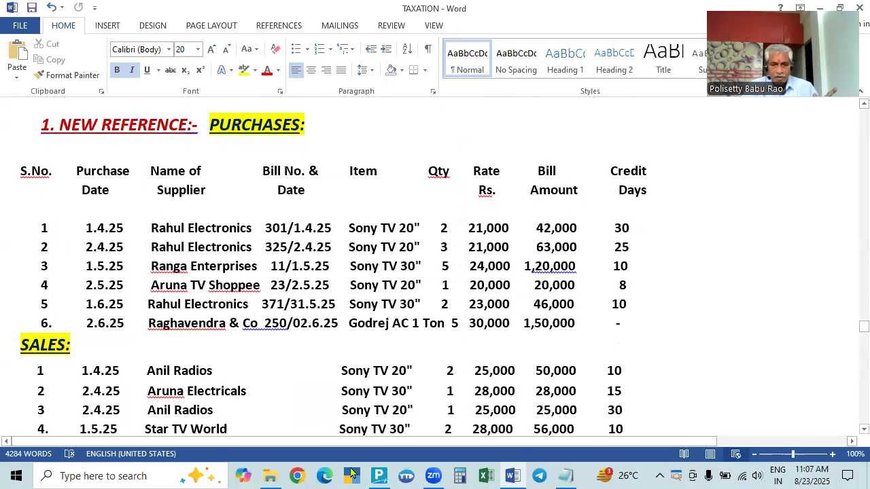
Switch to TallyPrime, check the bill-by-bill setting in the Praveen Enterprises (D) ledger, accept it, and return to the Gateway of Tally.
{"action": "left_click", "coordinate": [377, 475]}
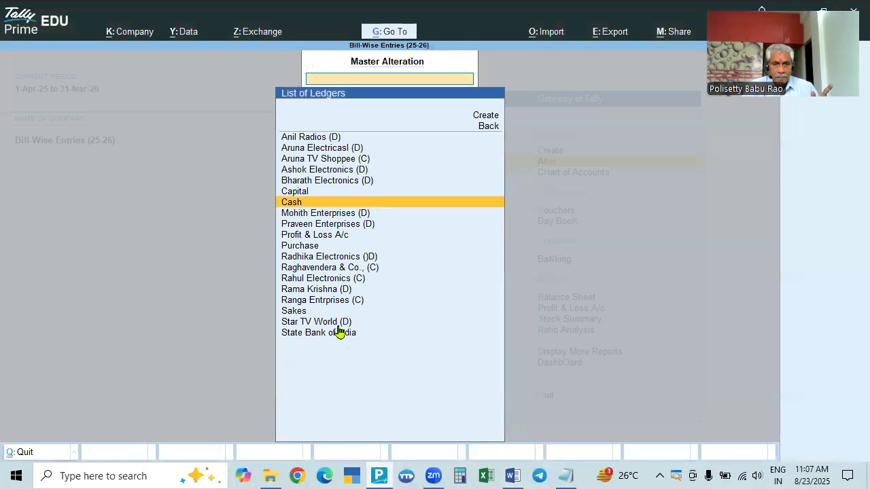
{"action": "left_click", "coordinate": [354, 225]}
{"action": "left_click", "coordinate": [354, 224]}
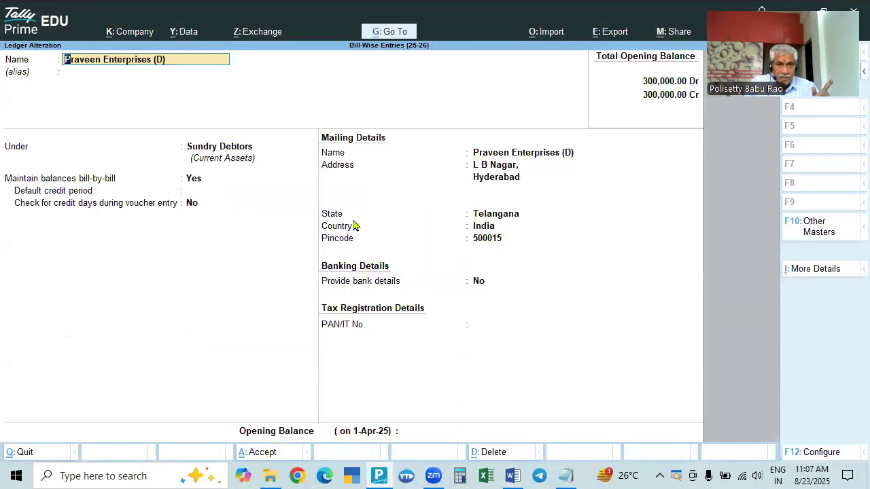
{"action": "key", "text": "Return"}
{"action": "key", "text": "Return"}
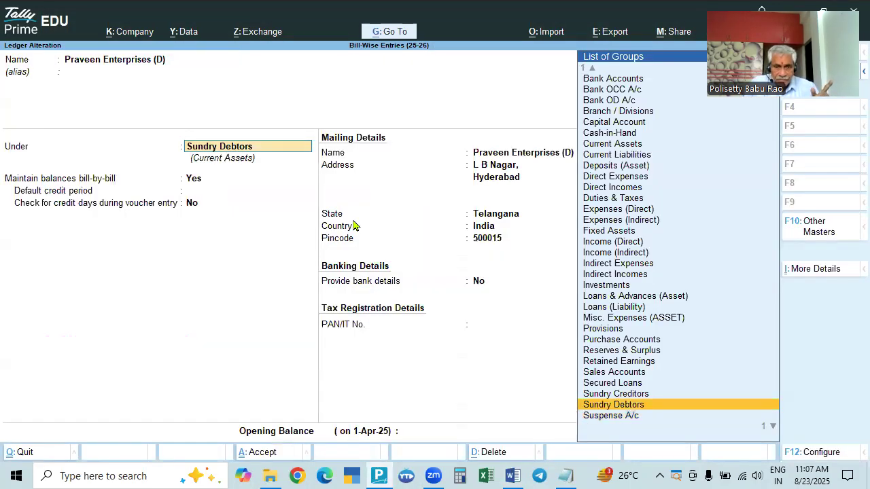
{"action": "key", "text": "Return"}
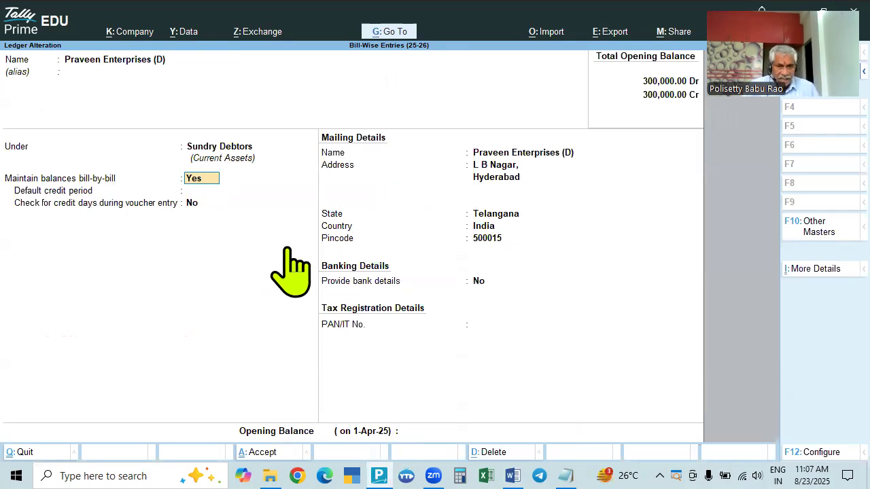
{"action": "key", "text": "ctrl+a"}
{"action": "key", "text": "Escape"}
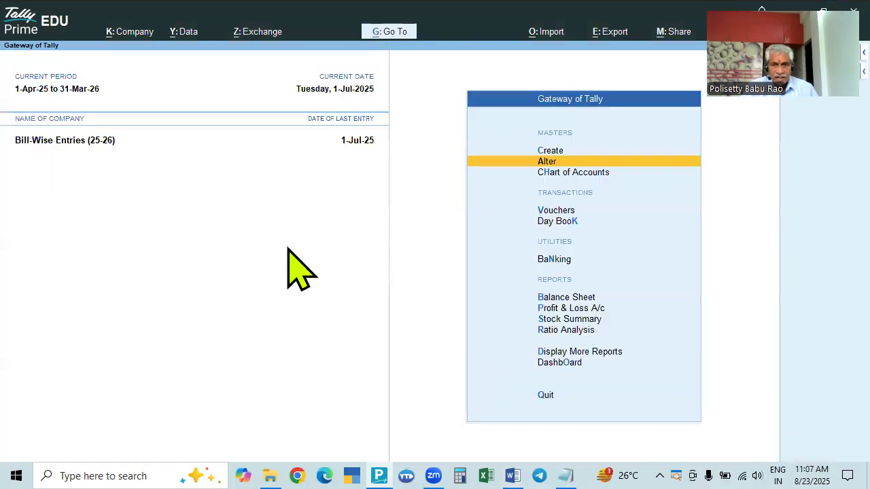
Glance at the purchases table in Word, return to TallyPrime, and view the existing ledgers available for alteration.
{"action": "key", "text": "alt+Tab"}
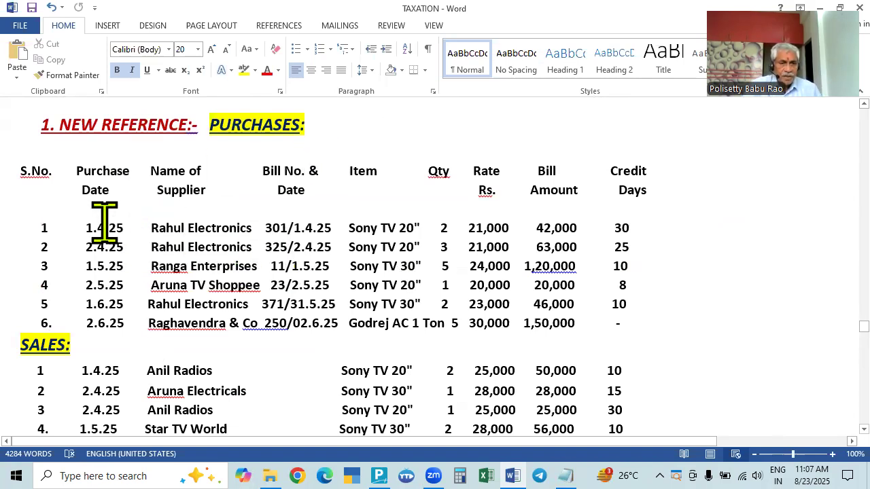
{"action": "key", "text": "alt+Tab"}
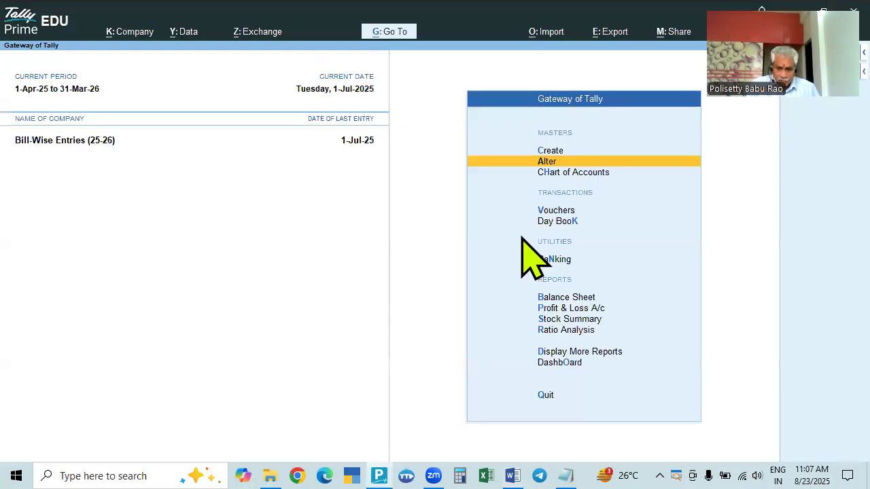
{"action": "key", "text": "Down"}
{"action": "key", "text": "Down"}
{"action": "key", "text": "Return"}
{"action": "key", "text": "Escape"}
{"action": "key", "text": "y"}
{"action": "key", "text": "Up"}
{"action": "key", "text": "Up"}
{"action": "key", "text": "Return"}
{"action": "key", "text": "Down"}
{"action": "key", "text": "Return"}
{"action": "key", "text": "Escape"}
Look through the existing inventory masters available for alteration, including the stock items and units.
{"action": "key", "text": "Down"}
{"action": "key", "text": "Down"}
{"action": "key", "text": "Down"}
{"action": "key", "text": "Down"}
{"action": "key", "text": "Down"}
{"action": "key", "text": "Return"}
{"action": "key", "text": "Down"}
{"action": "key", "text": "Down"}
{"action": "key", "text": "Escape"}
{"action": "key", "text": "Down"}
{"action": "key", "text": "Return"}
{"action": "key", "text": "Escape"}
Open the existing stock groups for checking, including Televisions, and close them without changes.
{"action": "key", "text": "Up"}
{"action": "key", "text": "Up"}
{"action": "key", "text": "Up"}
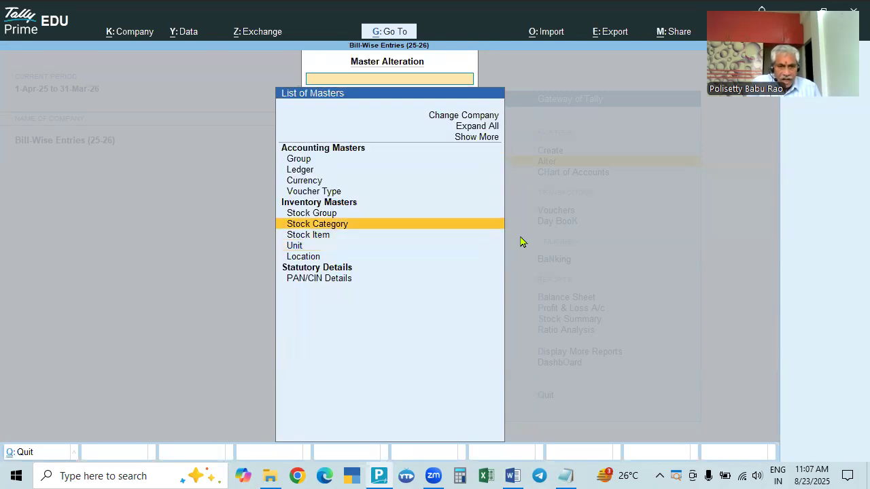
{"action": "key", "text": "Return"}
{"action": "key", "text": "Return"}
{"action": "key", "text": "BackSpace"}
{"action": "key", "text": "Escape"}
{"action": "key", "text": "Down"}
{"action": "key", "text": "Return"}
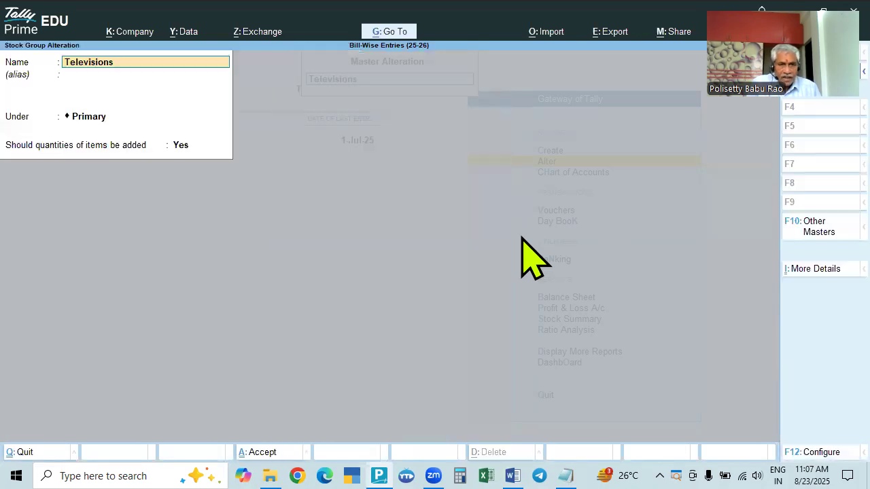
{"action": "key", "text": "BackSpace"}
{"action": "key", "text": "Escape"}
View the list of stock items available for alteration, and return to the list of masters.
{"action": "key", "text": "Escape"}
{"action": "key", "text": "Down"}
{"action": "key", "text": "Down"}
{"action": "key", "text": "Return"}
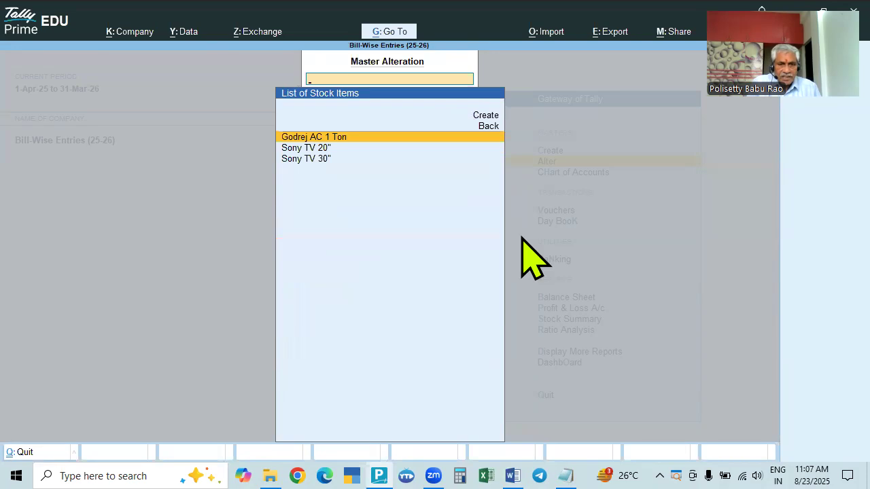
{"action": "key", "text": "Down"}
{"action": "key", "text": "Down"}
{"action": "key", "text": "Up"}
{"action": "key", "text": "Up"}
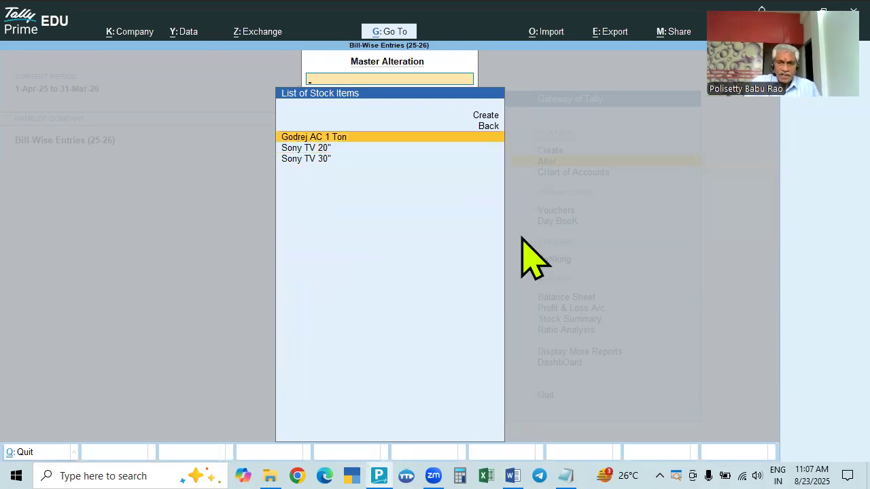
{"action": "key", "text": "Escape"}
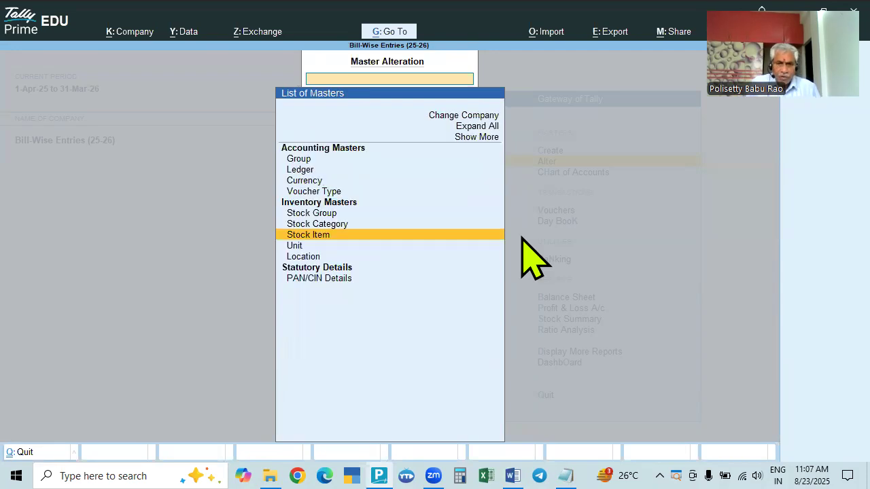
Check the purchases table in Word, start a Purchase voucher in TallyPrime, and change its mode to Accounting Invoice.
{"action": "key", "text": "Escape"}
{"action": "key", "text": "Down"}
{"action": "key", "text": "Down"}
{"action": "key", "text": "Return"}
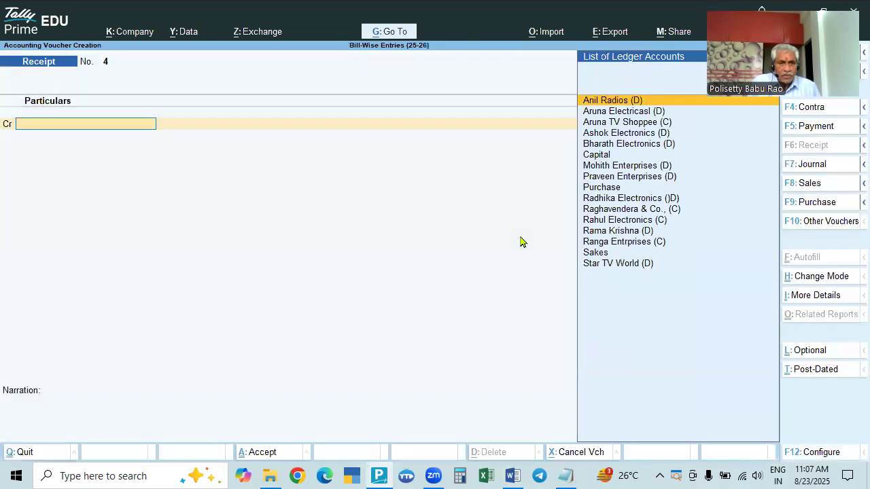
{"action": "key", "text": "alt+Tab"}
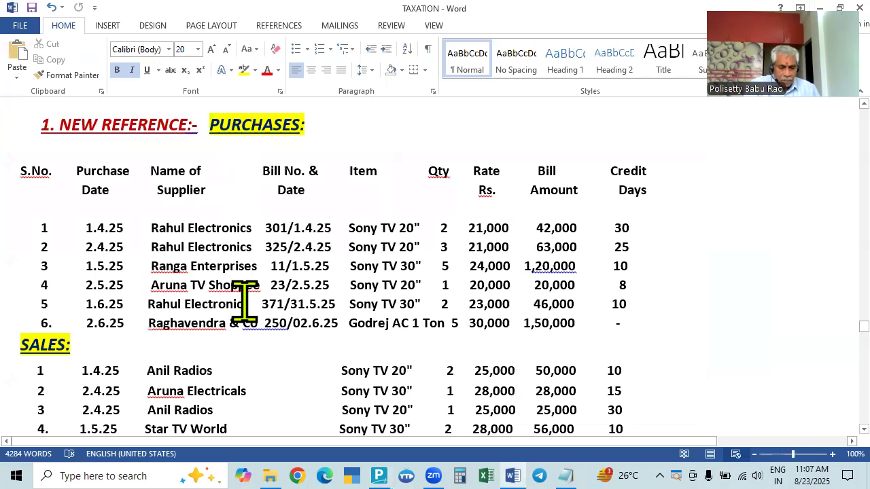
{"action": "key", "text": "alt+Tab"}
{"action": "key", "text": "F9"}
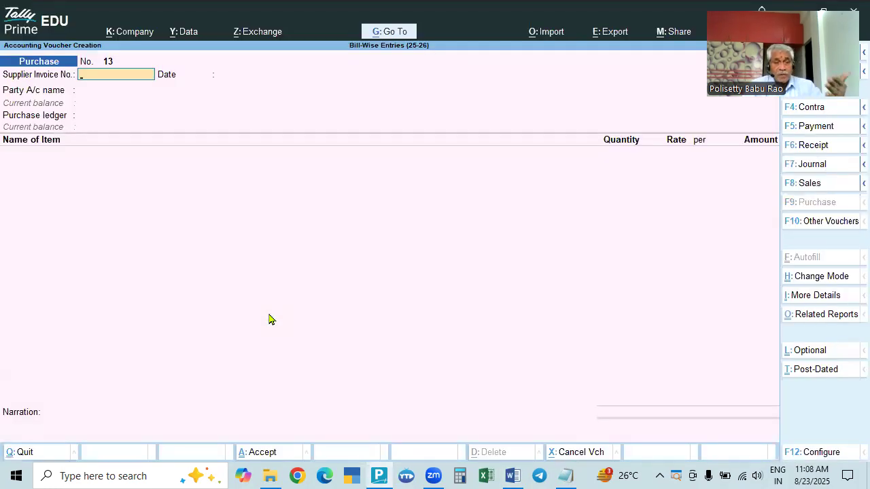
{"action": "left_click", "coordinate": [813, 279]}
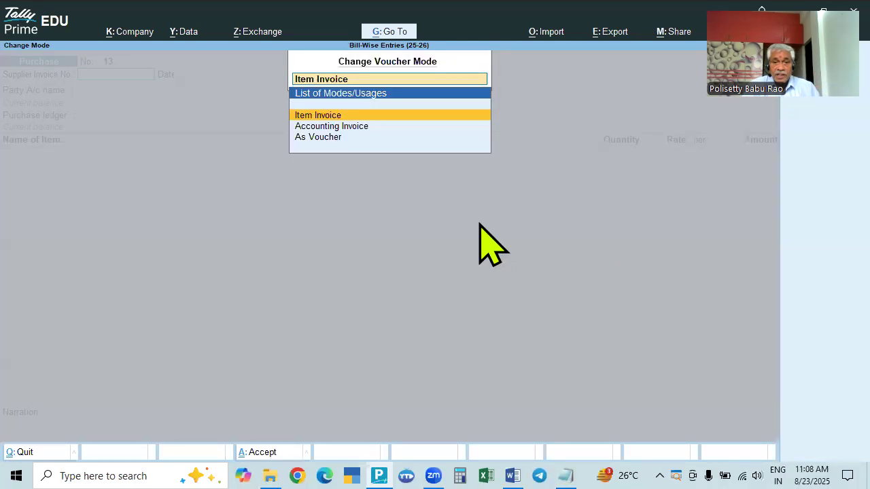
{"action": "left_click", "coordinate": [360, 126]}
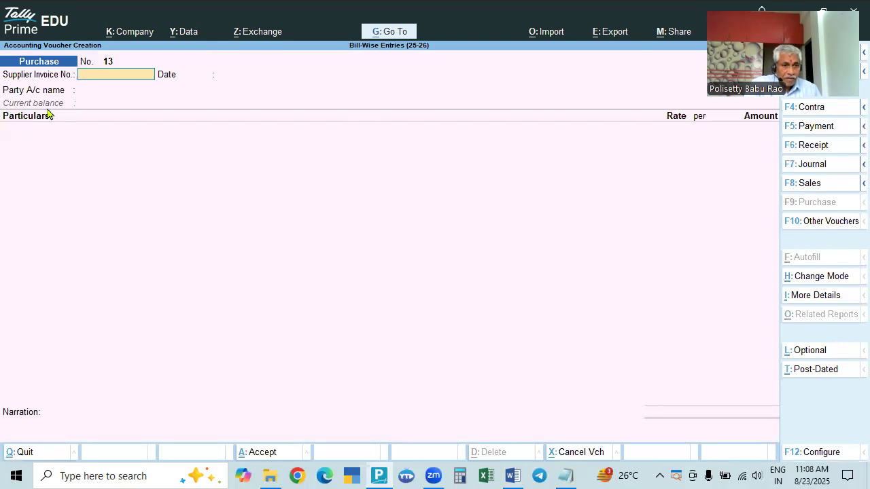
Change the purchase voucher's mode to Item Invoice.
{"action": "left_click", "coordinate": [804, 280]}
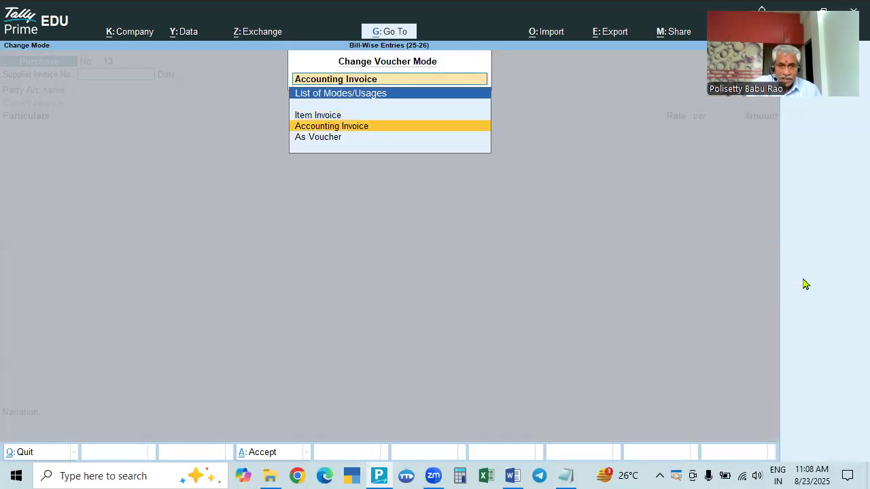
{"action": "key", "text": "Up"}
{"action": "key", "text": "Return"}
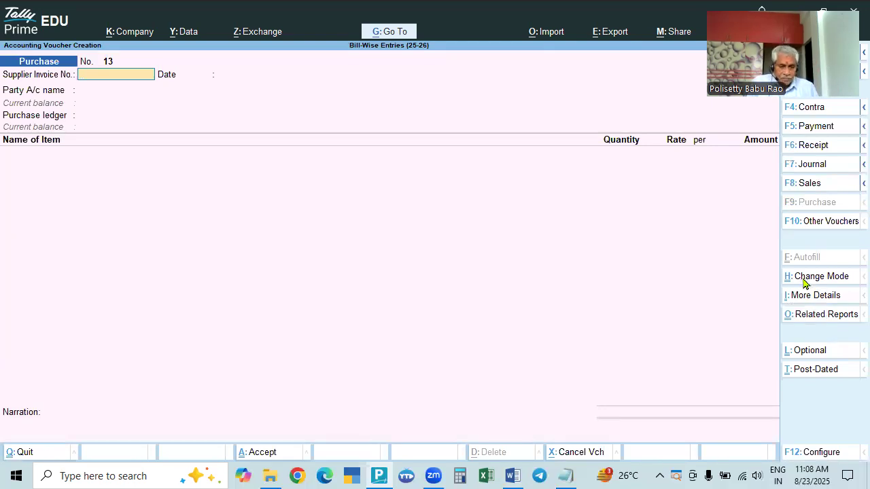
Set the voucher date to 1 April 2025, following the first row of the purchases table in Word.
{"action": "key", "text": "alt+Tab"}
{"action": "key", "text": "alt+Tab"}
{"action": "key", "text": "F2"}
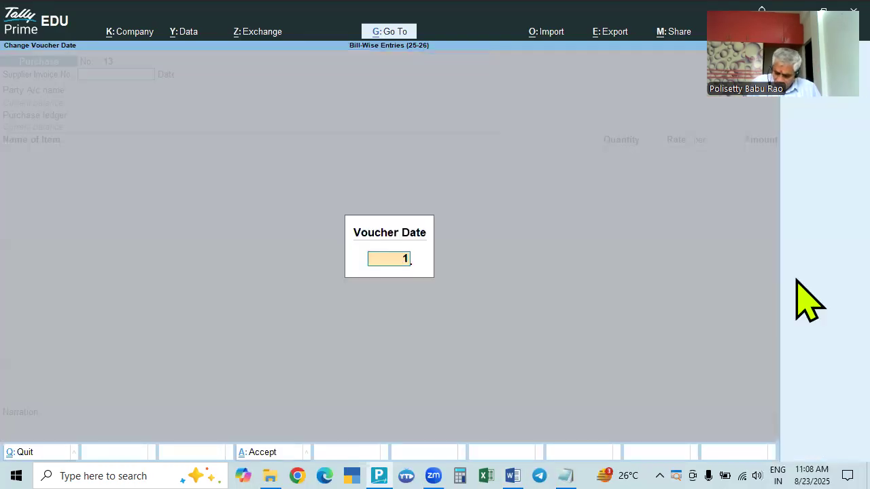
{"action": "type", "text": "1.4"}
{"action": "key", "text": "Return"}
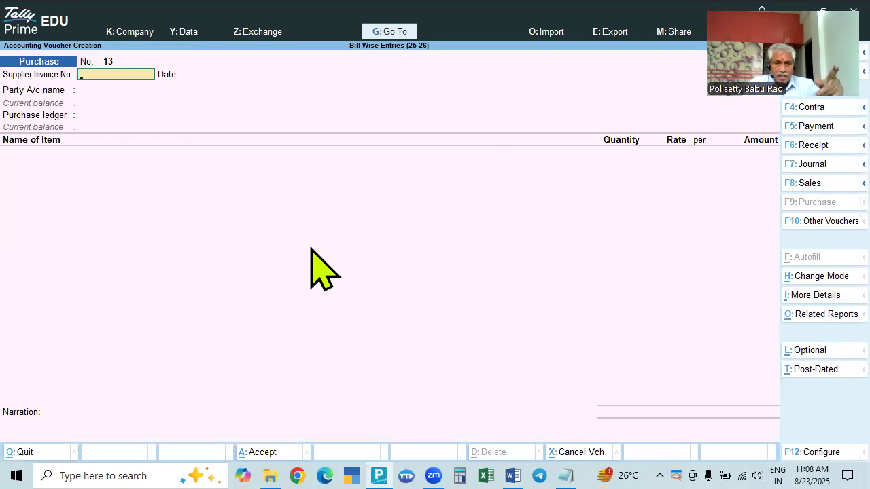
{"action": "key", "text": "alt+Tab"}
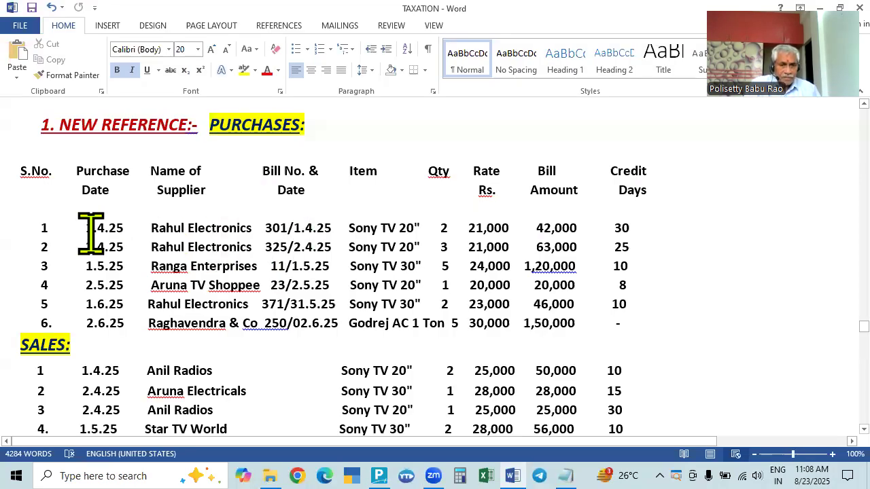
{"action": "key", "text": "alt+Tab"}
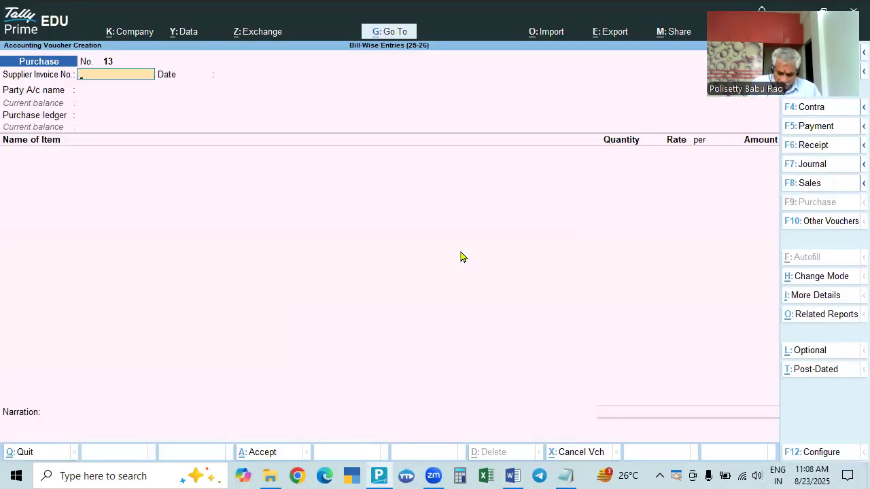
{"action": "key", "text": "F2"}
{"action": "type", "text": "1"}
{"action": "key", "text": "Return"}
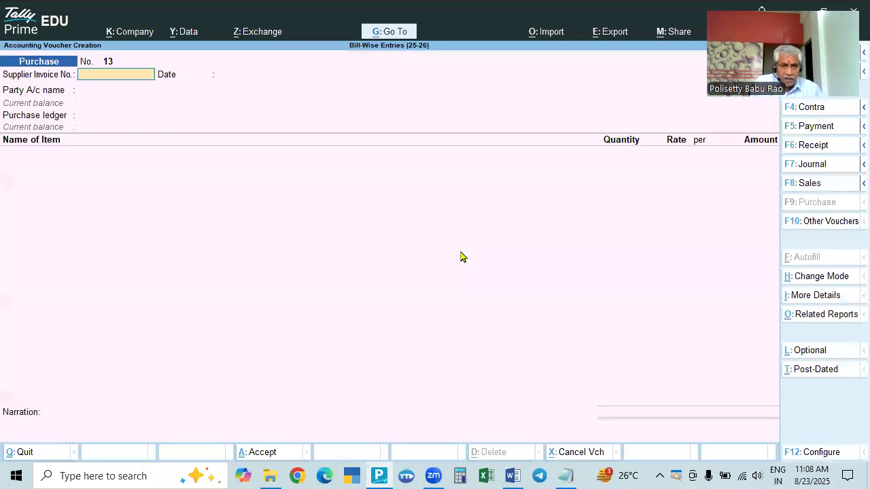
Enter supplier invoice number 301 dated 1-Apr-25, taking the bill details from the purchases table in Word.
{"action": "key", "text": "alt+Tab"}
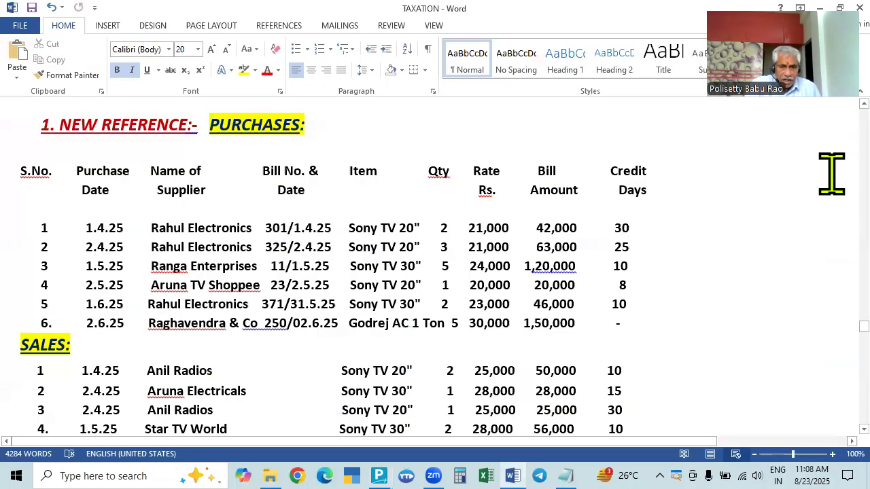
{"action": "key", "text": "alt+Tab"}
{"action": "type", "text": "301"}
{"action": "key", "text": "alt+Tab"}
{"action": "key", "text": "alt+Tab"}
{"action": "key", "text": "Return"}
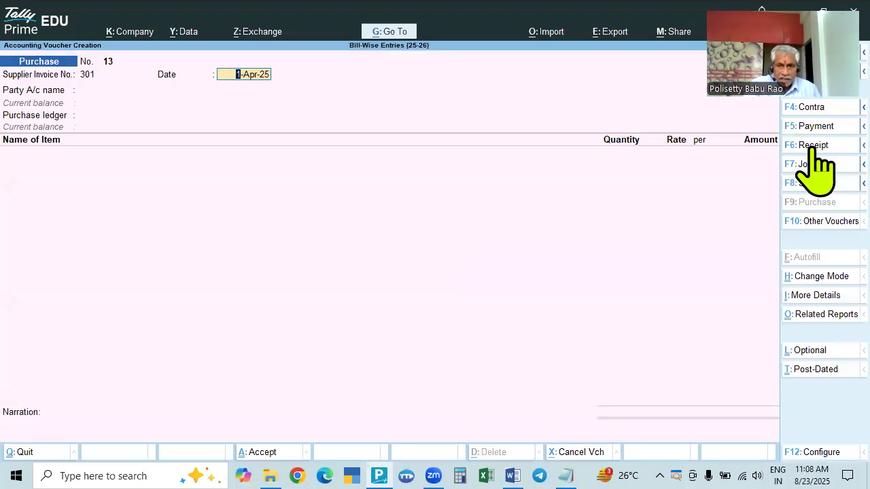
{"action": "key", "text": "alt+Tab"}
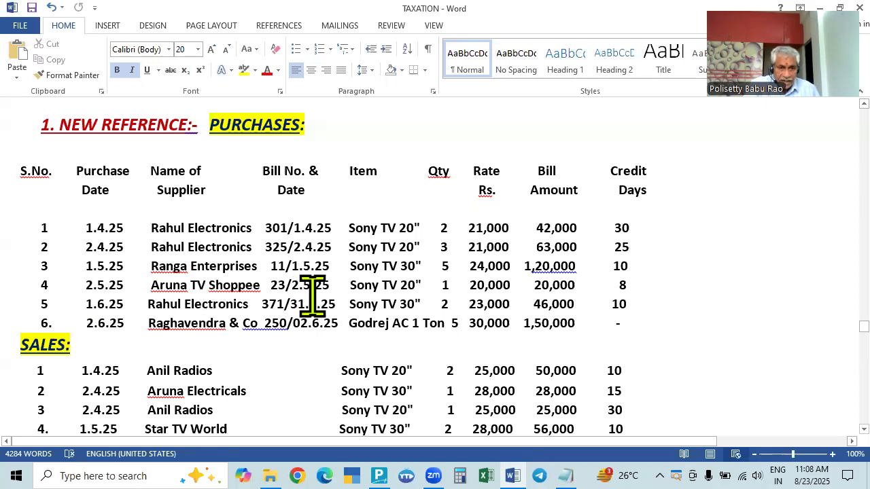
{"action": "key", "text": "alt+Tab"}
{"action": "key", "text": "alt+Tab"}
{"action": "key", "text": "alt+Tab"}
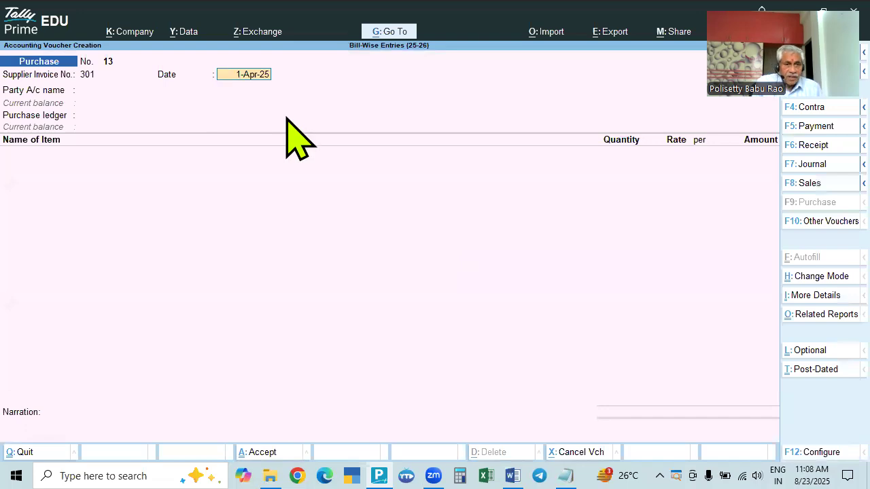
{"action": "key", "text": "Return"}
Select Rahul Electronics (C) as the party account, then open its ledger master for checking and save it as it is.
{"action": "key", "text": "alt+Tab"}
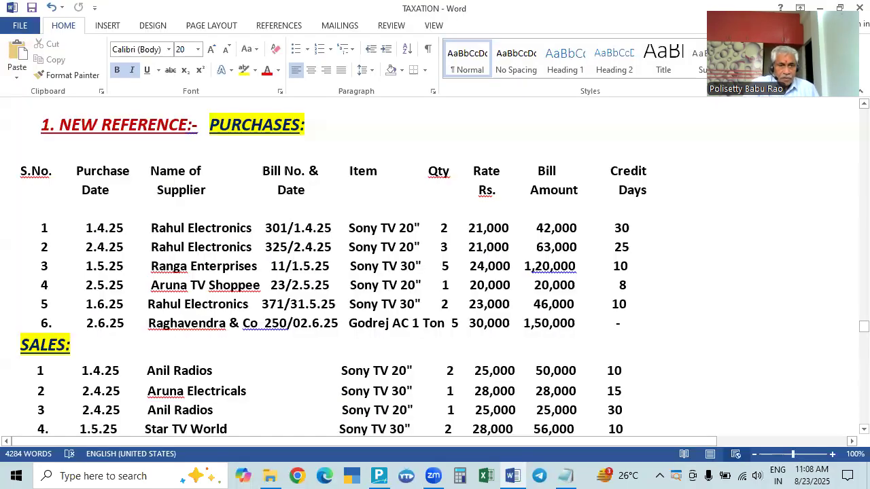
{"action": "key", "text": "alt+Tab"}
{"action": "type", "text": "Rah"}
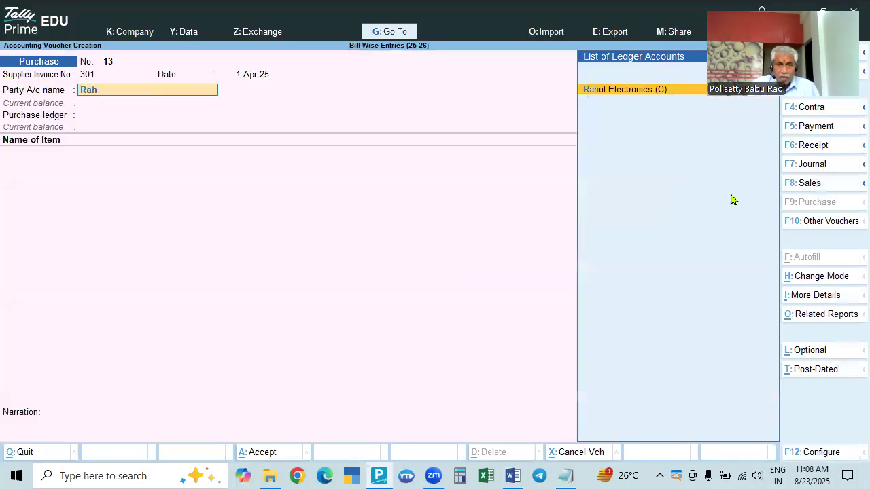
{"action": "key", "text": "Return"}
{"action": "key", "text": "Escape"}
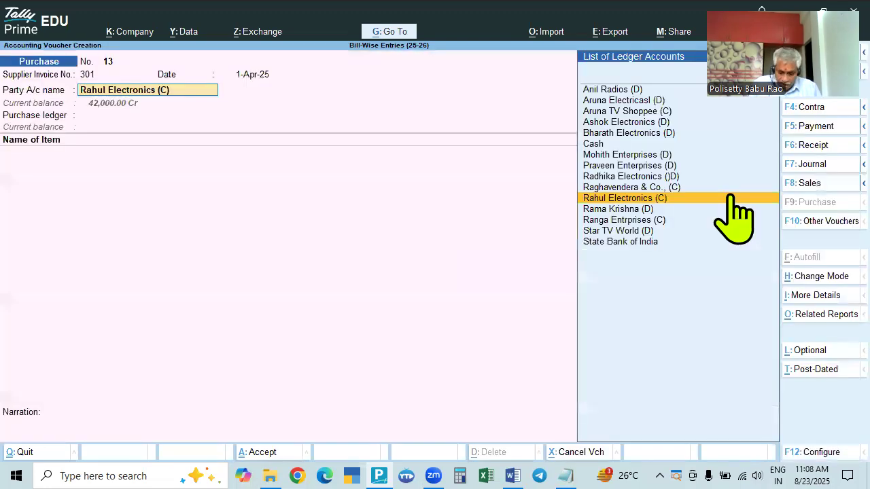
{"action": "key", "text": "ctrl+Return"}
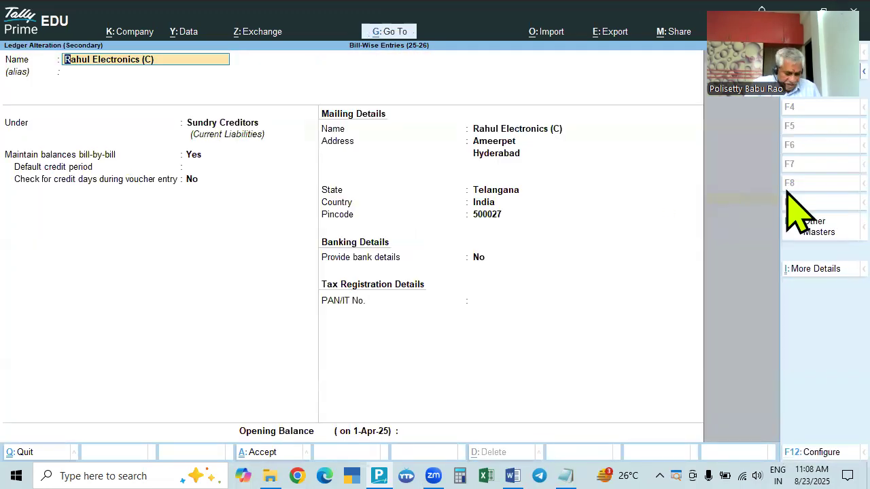
{"action": "key", "text": "ctrl+a"}
{"action": "key", "text": "Return"}
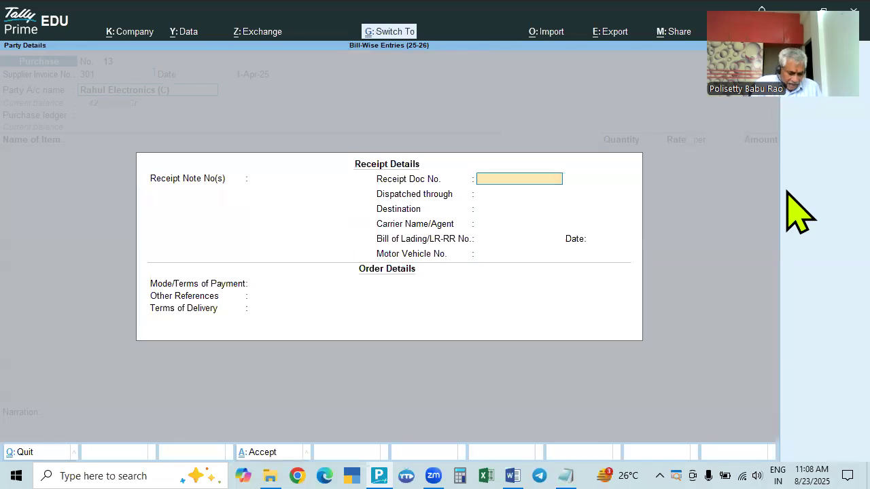
Leave the receipt and order details blank and select Purchase as the purchase ledger.
{"action": "key", "text": "Escape"}
{"action": "key", "text": "Return"}
{"action": "key", "text": "ctrl+a"}
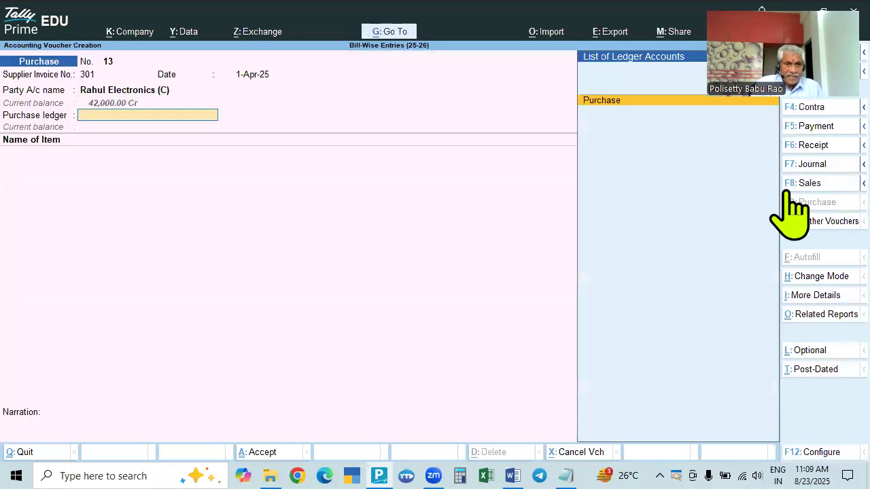
{"action": "key", "text": "Return"}
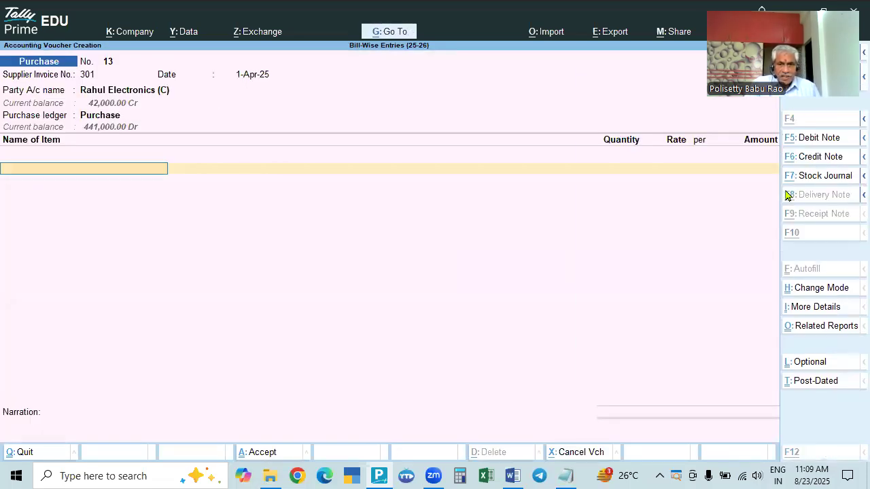
Add the stock item Sony TV 20" with a quantity of 2 Nos, as listed in the Word table.
{"action": "key", "text": "alt+Tab"}
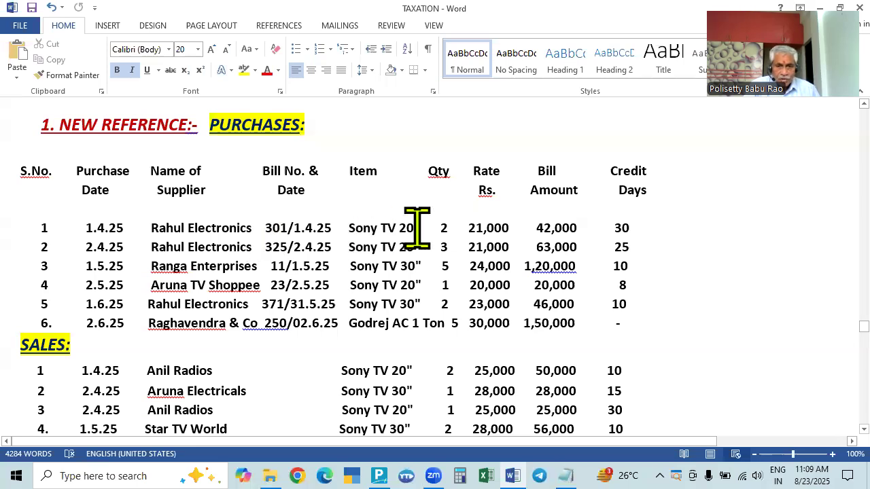
{"action": "key", "text": "alt+Tab"}
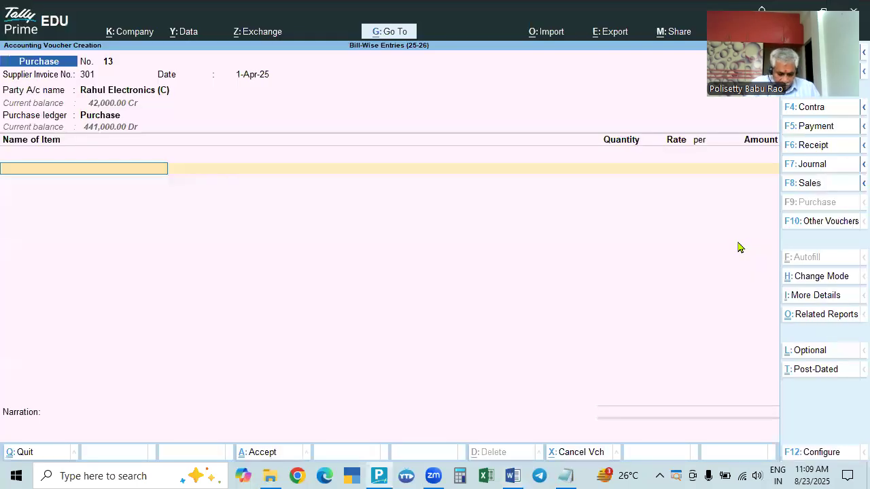
{"action": "type", "text": "Son"}
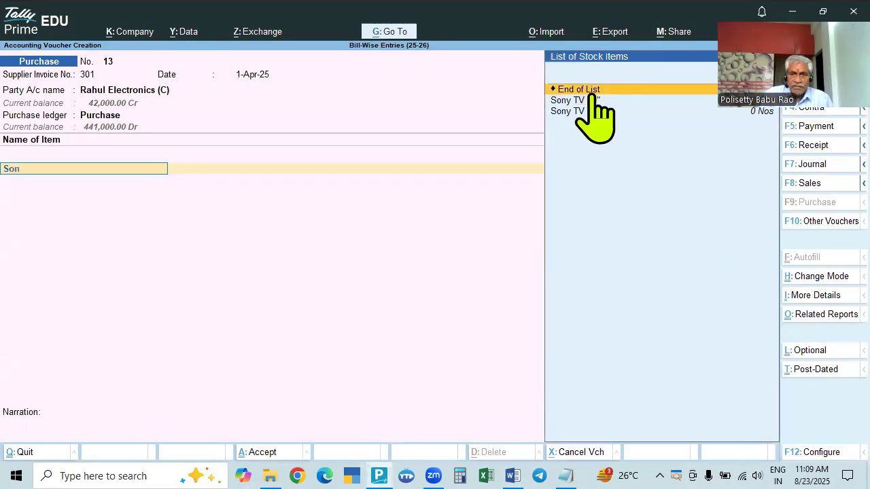
{"action": "key", "text": "Down"}
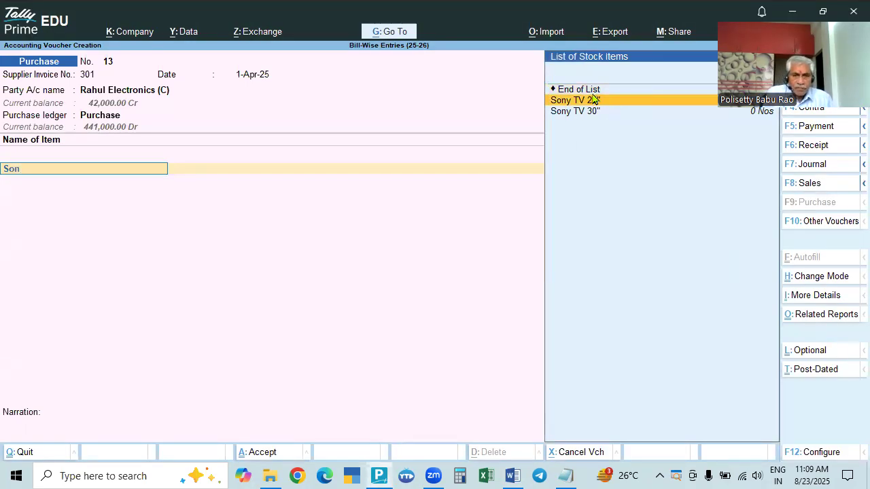
{"action": "left_click", "coordinate": [593, 100]}
{"action": "key", "text": "alt+Tab"}
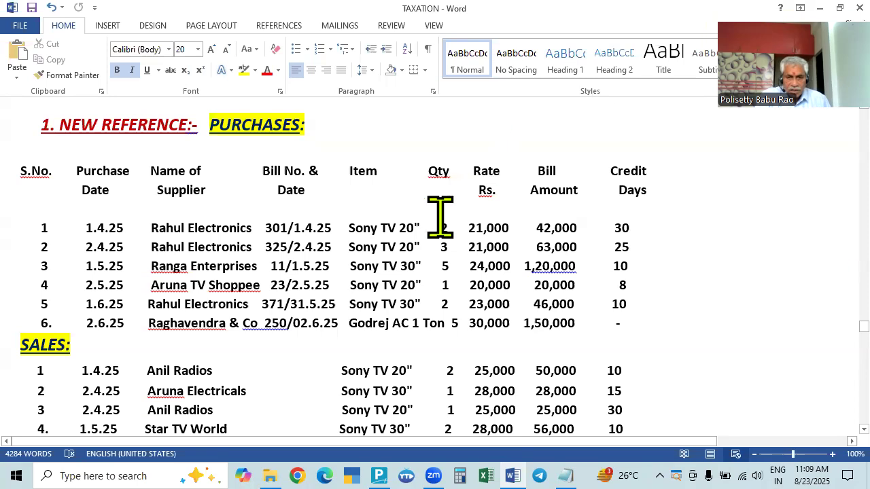
{"action": "key", "text": "alt+Tab"}
{"action": "type", "text": "2"}
{"action": "key", "text": "Return"}
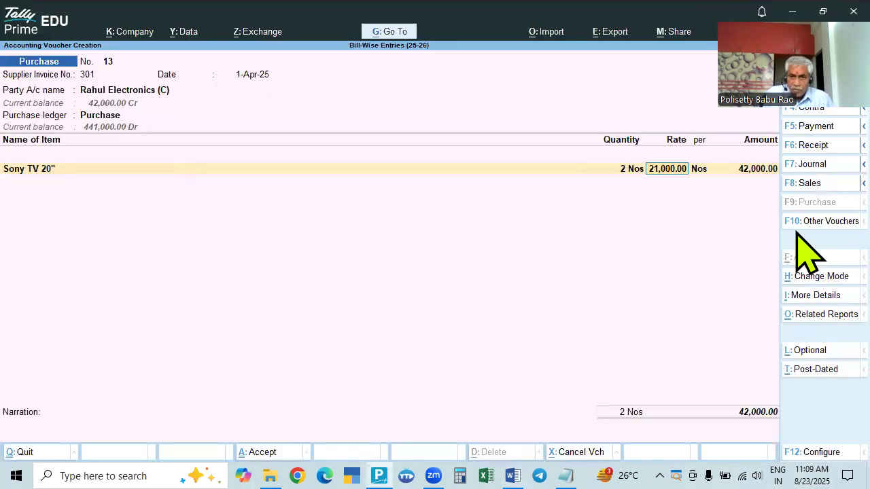
Set the Sony TV 20" rate to 21,000 per Nos and end the item list.
{"action": "type", "text": "210"}
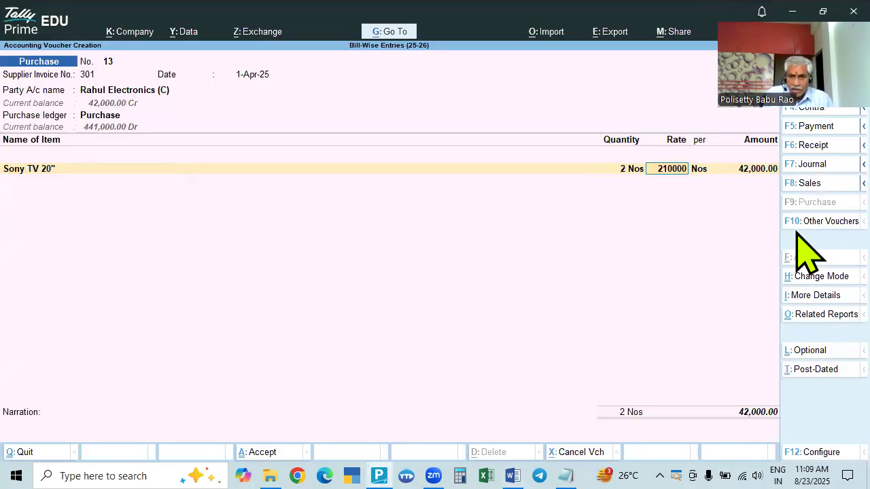
{"action": "key", "text": "Return"}
{"action": "key", "text": "BackSpace"}
{"action": "type", "text": "21"}
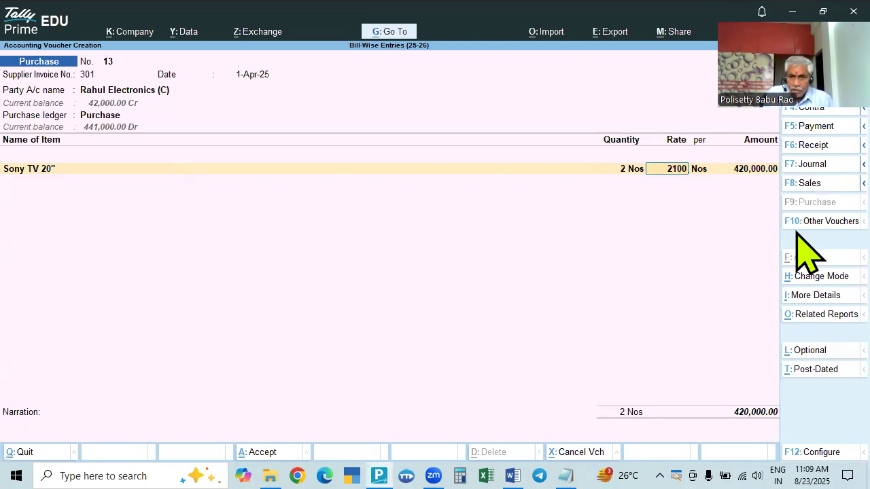
{"action": "key", "text": "Return"}
{"action": "key", "text": "Return"}
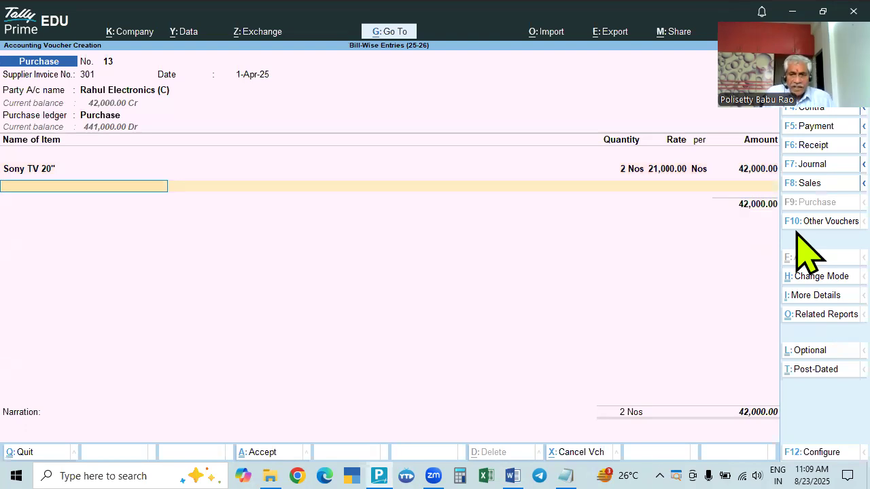
{"action": "key", "text": "Return"}
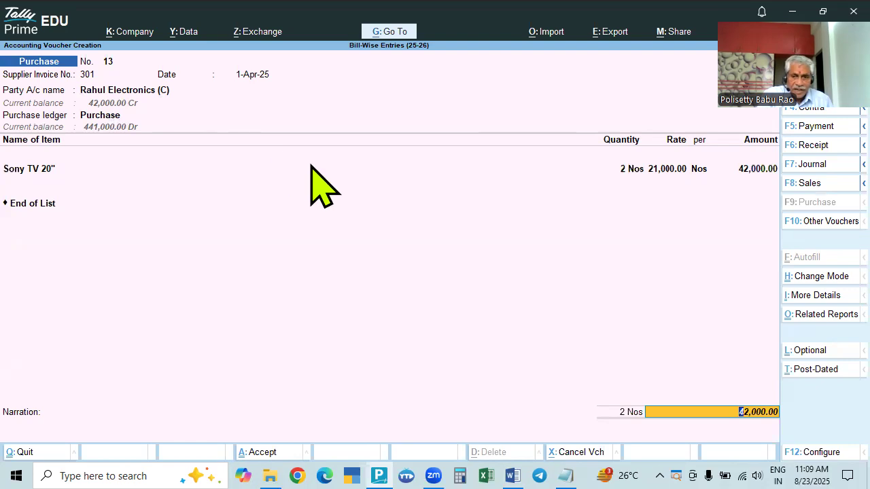
Allocate the 42,000 bill amount to New Ref 301 in the bill-wise details and accept the purchase voucher.
{"action": "key", "text": "Return"}
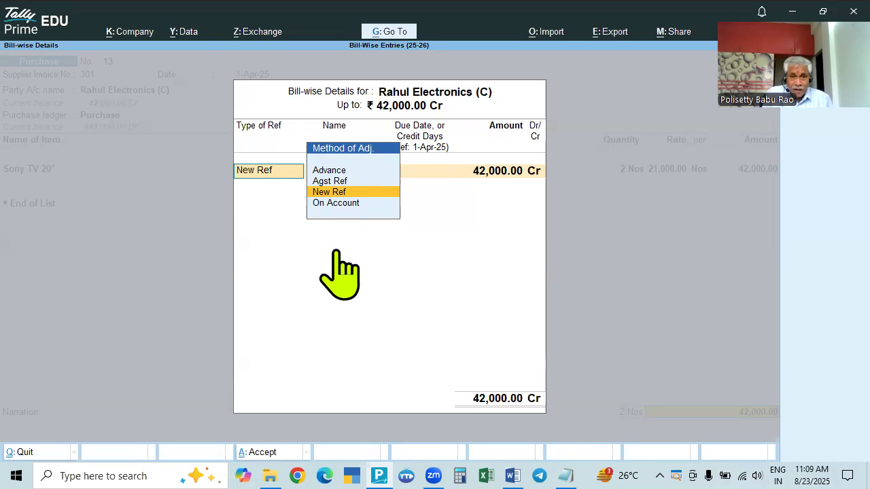
{"action": "key", "text": "Return"}
{"action": "key", "text": "Return"}
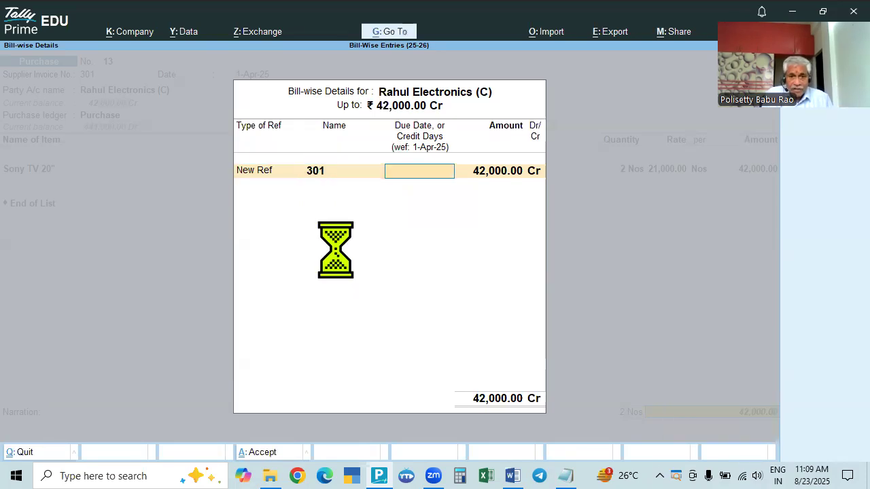
{"action": "key", "text": "Return"}
{"action": "key", "text": "Return"}
{"action": "key", "text": "Return"}
{"action": "key", "text": "Return"}
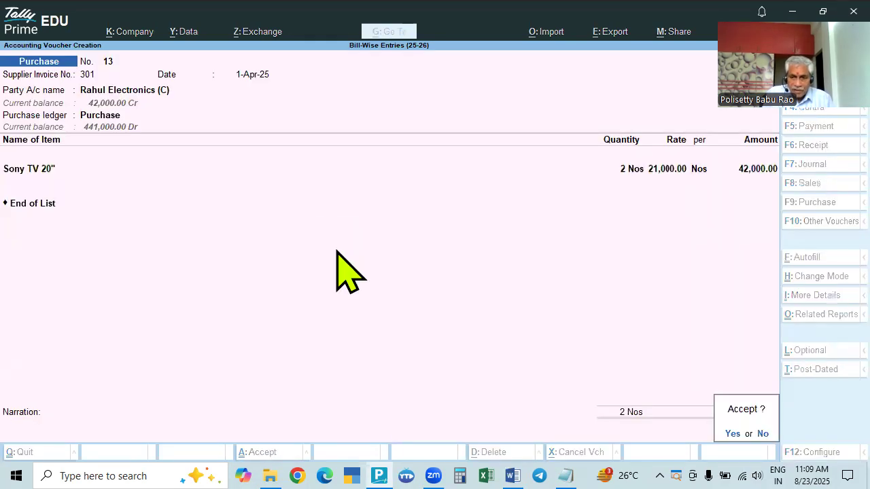
{"action": "key", "text": "Return"}
Set the second purchase voucher's date to 2-4-2025 and check its bill details in the Word purchases table.
{"action": "key", "text": "alt+Tab"}
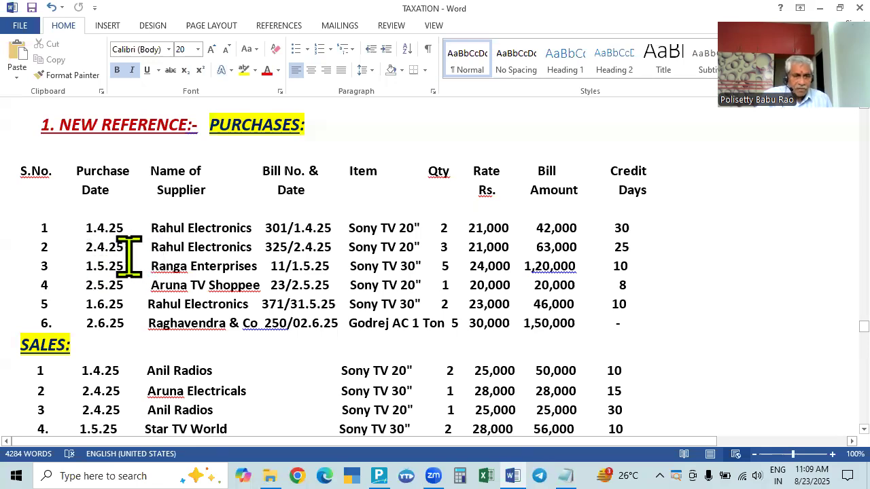
{"action": "key", "text": "alt+Tab"}
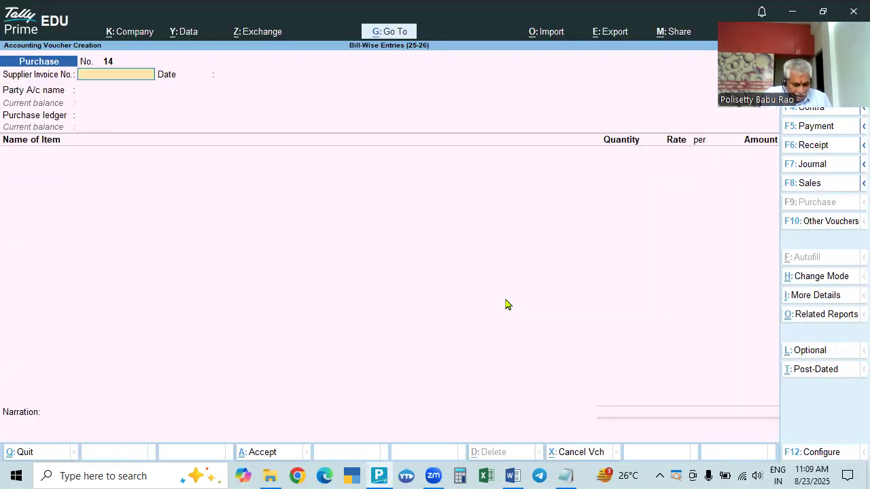
{"action": "key", "text": "F2"}
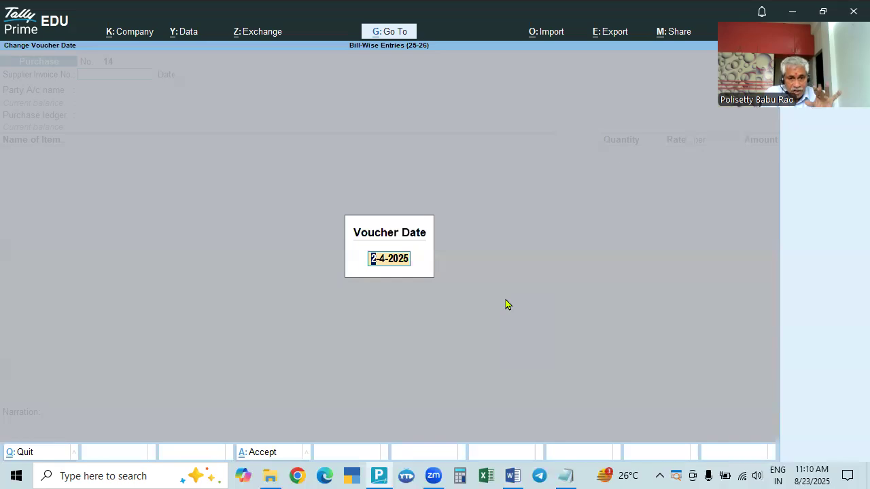
{"action": "key", "text": "Return"}
{"action": "key", "text": "alt+Tab"}
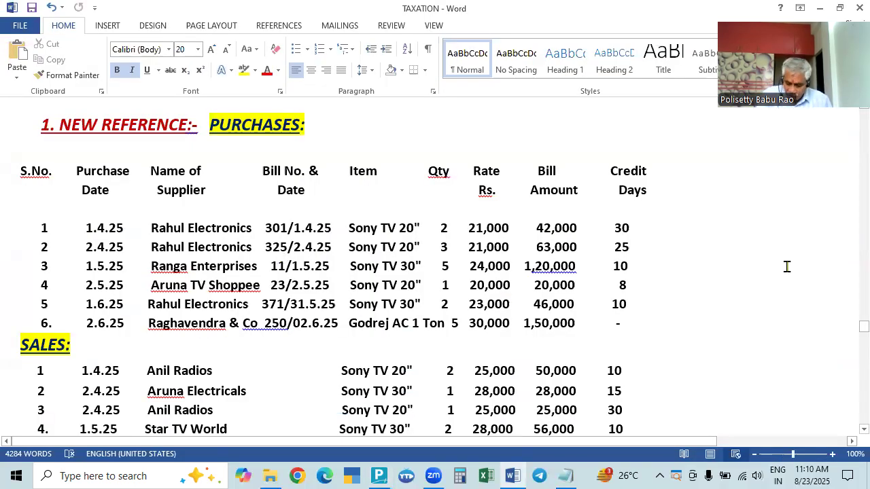
Enter supplier invoice number 325 dated 2-Apr-25 for the second purchase, as listed in the Word table.
{"action": "key", "text": "alt+Tab"}
{"action": "type", "text": "3"}
{"action": "key", "text": "Return"}
{"action": "key", "text": "alt+Tab"}
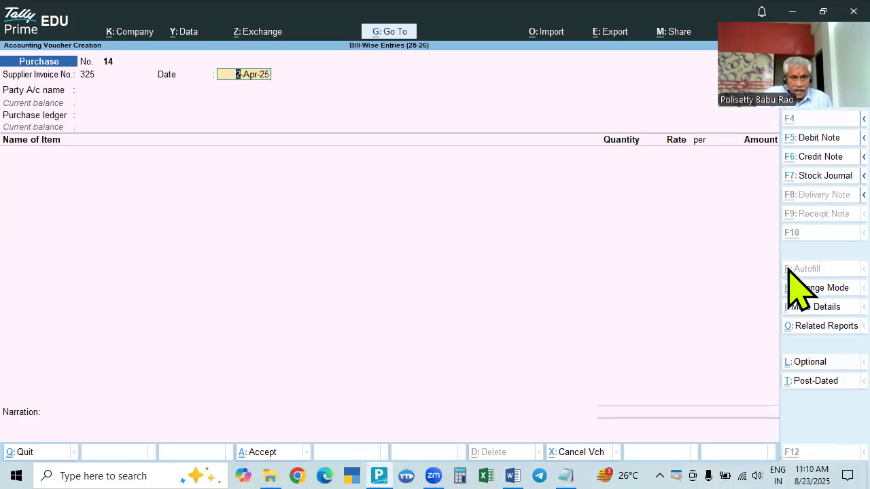
{"action": "key", "text": "alt+Tab"}
{"action": "key", "text": "Return"}
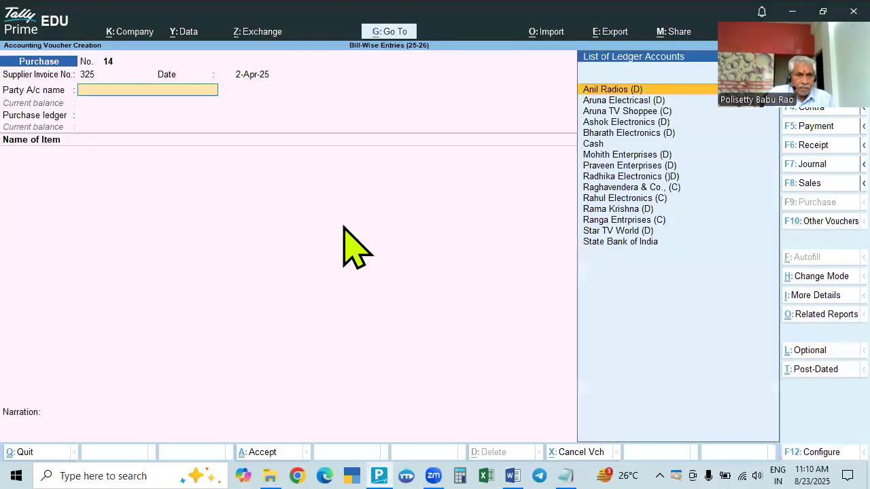
Select Rahul Electronics (C) as the party, accept its receipt and party details, and choose the Purchase ledger.
{"action": "key", "text": "alt+Tab"}
{"action": "key", "text": "alt+Tab"}
{"action": "type", "text": "Rah"}
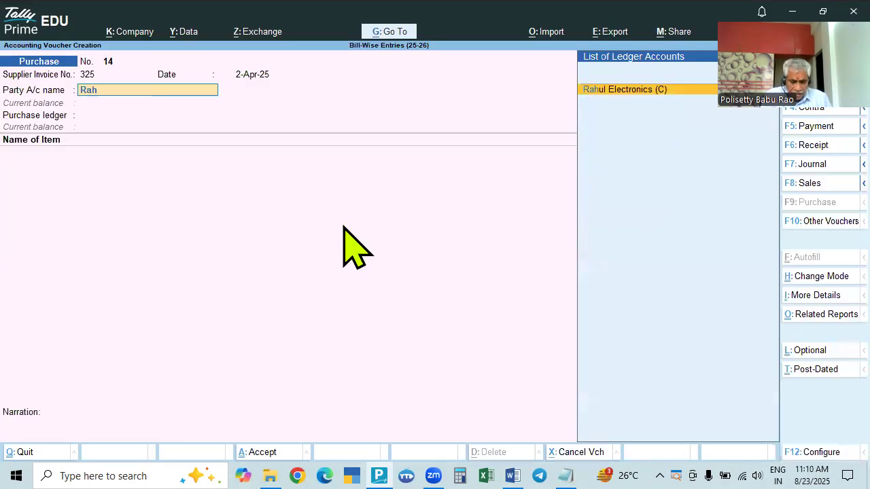
{"action": "key", "text": "Return"}
{"action": "key", "text": "Return"}
{"action": "key", "text": "Return"}
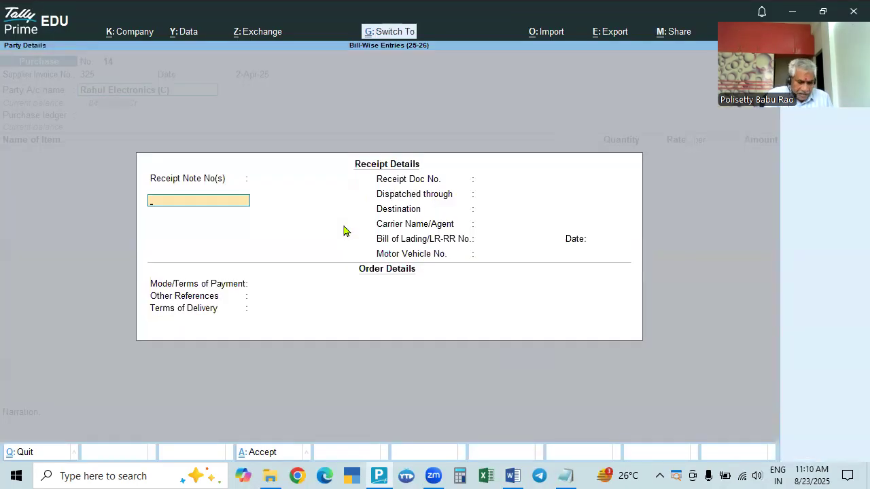
{"action": "key", "text": "Return"}
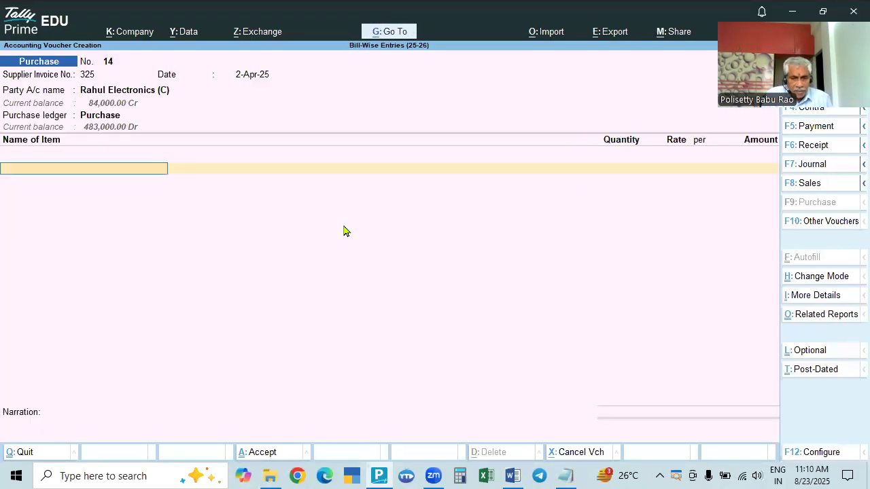
Add the stock item Sony TV 20" with a quantity of 3 Nos, as listed in the Word table.
{"action": "key", "text": "alt+Tab"}
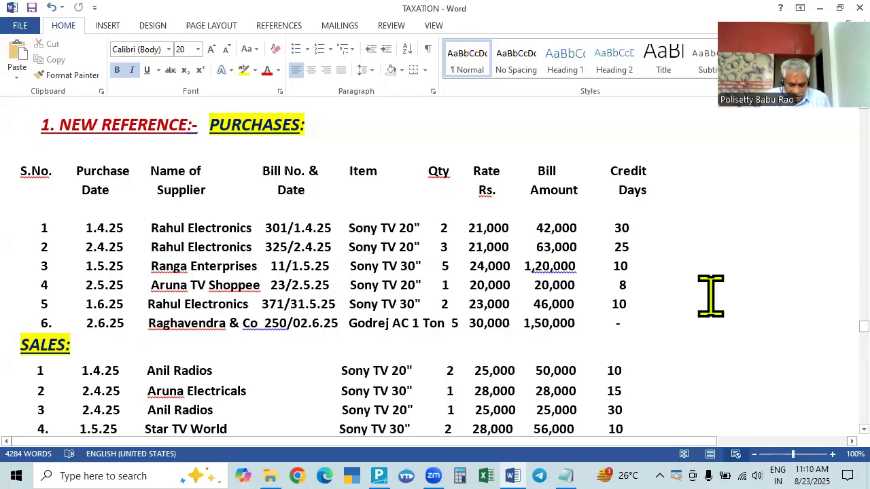
{"action": "key", "text": "alt+Tab"}
{"action": "type", "text": "Son"}
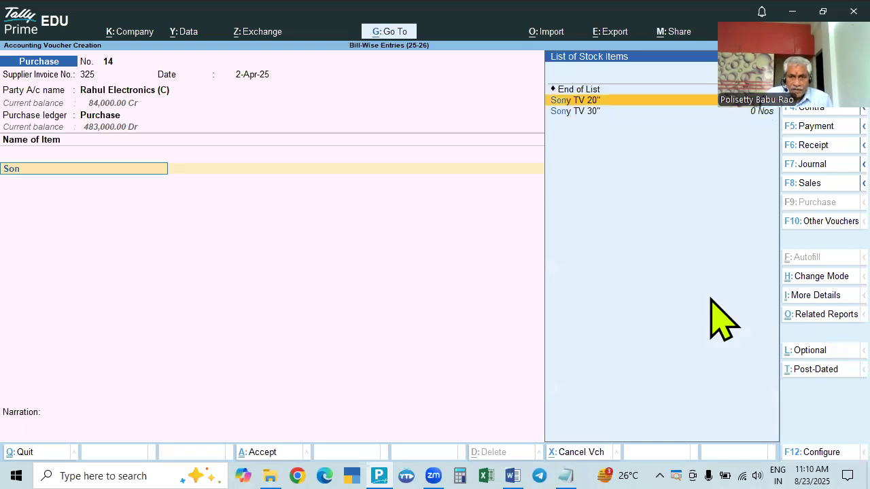
{"action": "key", "text": "Return"}
{"action": "type", "text": "3 Nos"}
{"action": "key", "text": "Return"}
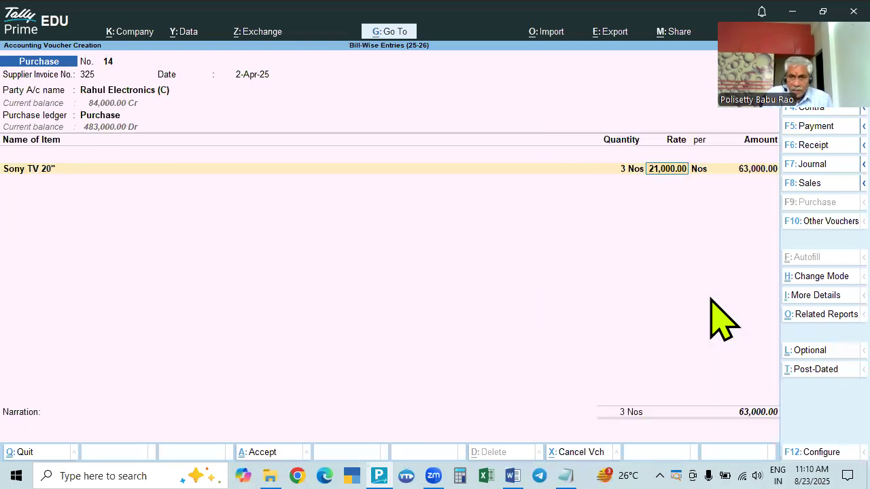
Set the rate to 21,000 per Nos for the 3 Nos of Sony TV 20" and end the item list.
{"action": "key", "text": "alt+Tab"}
{"action": "key", "text": "alt+Tab"}
{"action": "type", "text": "210000"}
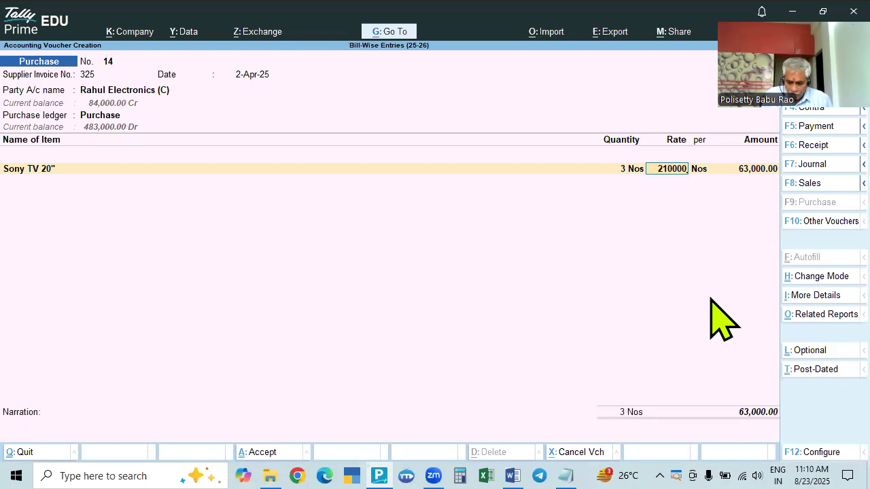
{"action": "key", "text": "BackSpace"}
{"action": "key", "text": "Return"}
{"action": "key", "text": "Return"}
{"action": "key", "text": "Return"}
{"action": "key", "text": "Return"}
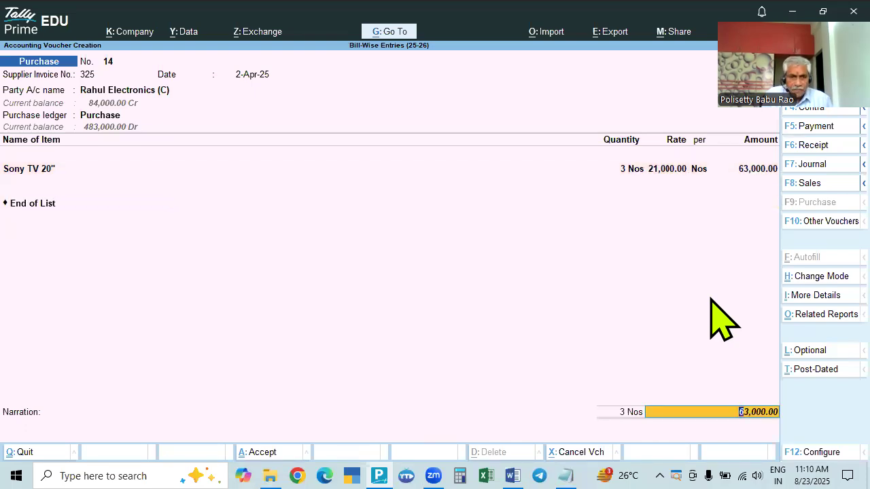
Allocate the 63,000 for supplier invoice 325 as a New Ref in the bill-wise details and accept the voucher.
{"action": "key", "text": "Return"}
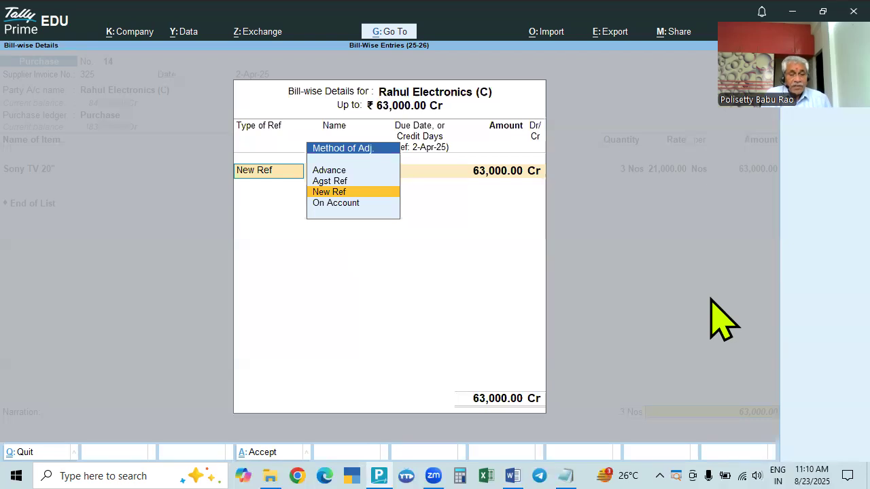
{"action": "key", "text": "Return"}
{"action": "key", "text": "Return"}
{"action": "key", "text": "Return"}
{"action": "key", "text": "BackSpace"}
{"action": "key", "text": "BackSpace"}
{"action": "key", "text": "Return"}
{"action": "key", "text": "Return"}
{"action": "key", "text": "Return"}
{"action": "key", "text": "Return"}
{"action": "key", "text": "Return"}
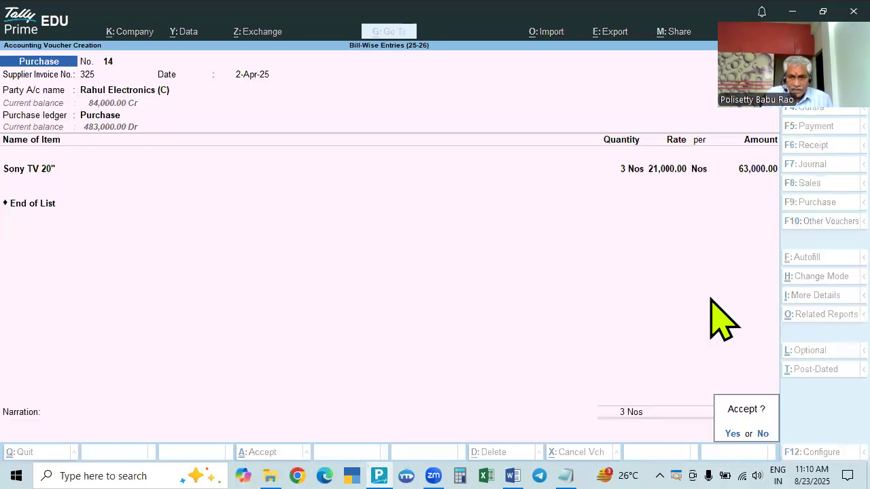
Set the third purchase voucher's date to 1-May-25 and enter supplier invoice number 11 from the Word table.
{"action": "key", "text": "alt+Tab"}
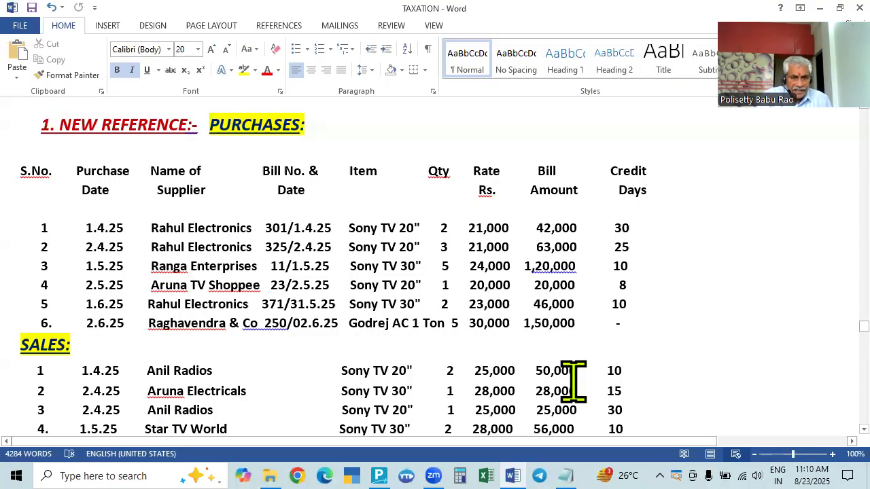
{"action": "key", "text": "alt+Tab"}
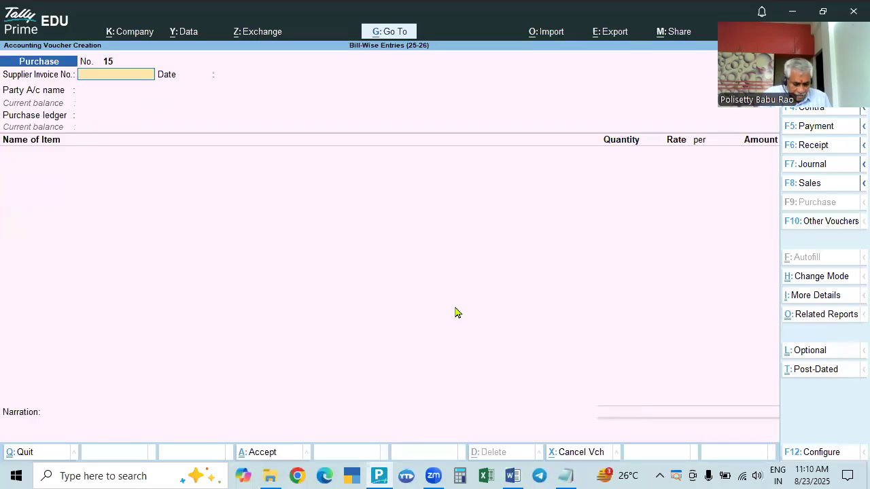
{"action": "key", "text": "F2"}
{"action": "type", "text": "1.5"}
{"action": "key", "text": "Return"}
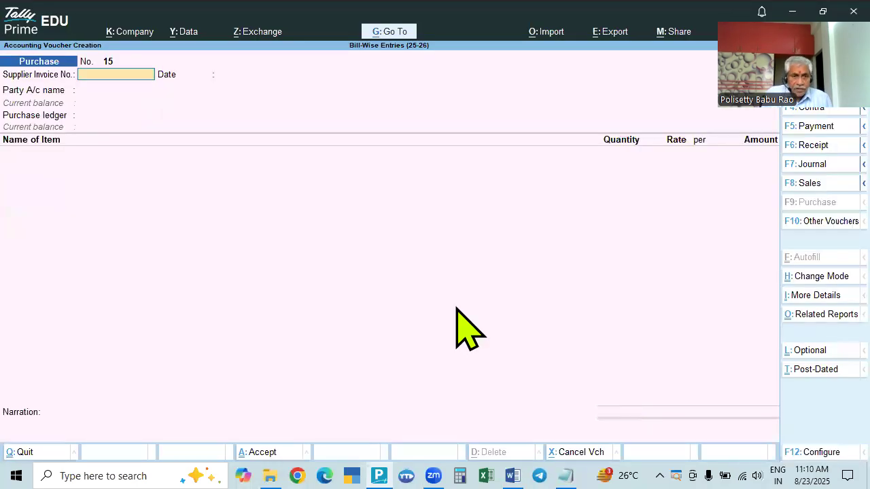
{"action": "key", "text": "alt+Tab"}
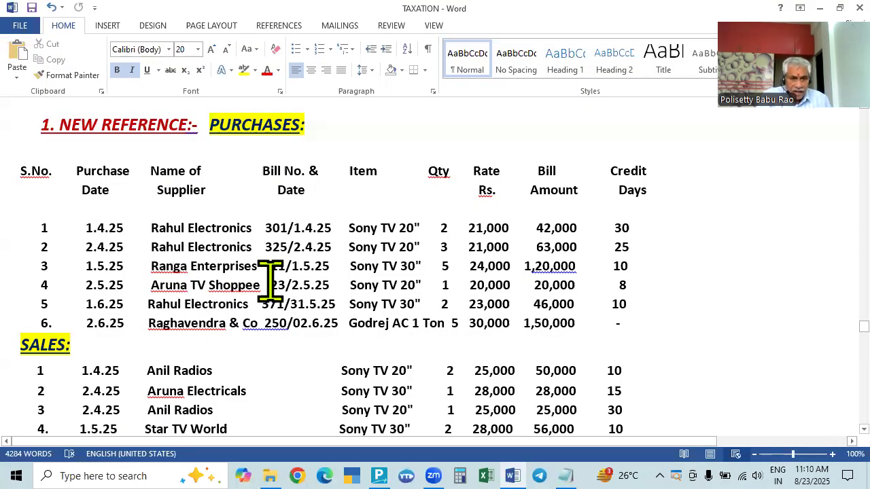
{"action": "key", "text": "alt+Tab"}
{"action": "type", "text": "11"}
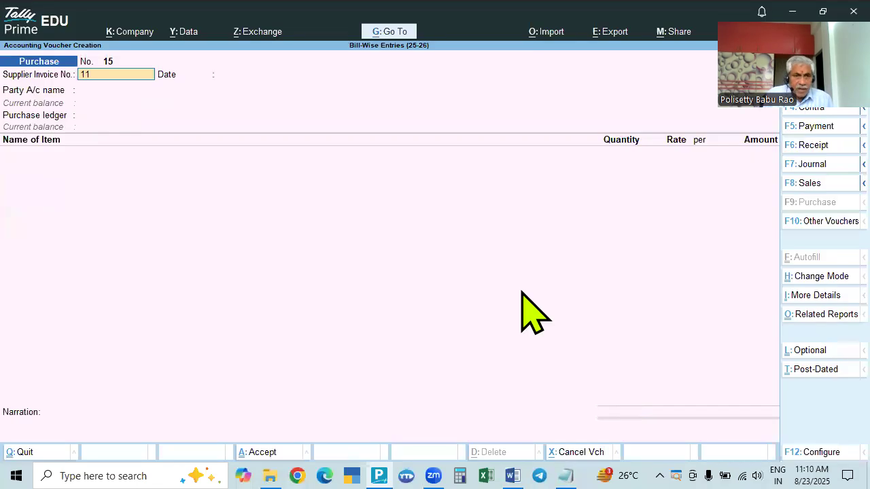
{"action": "key", "text": "Return"}
{"action": "key", "text": "Return"}
Choose Ranga Entrprises (C) as the party, reviewing its ledger master and party details.
{"action": "key", "text": "alt+Tab"}
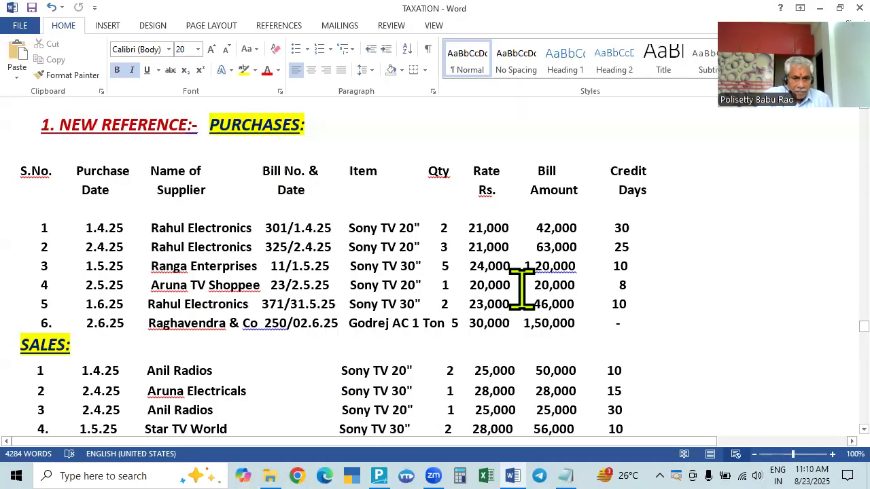
{"action": "key", "text": "alt+Tab"}
{"action": "type", "text": "Rang"}
{"action": "key", "text": "ctrl+Return"}
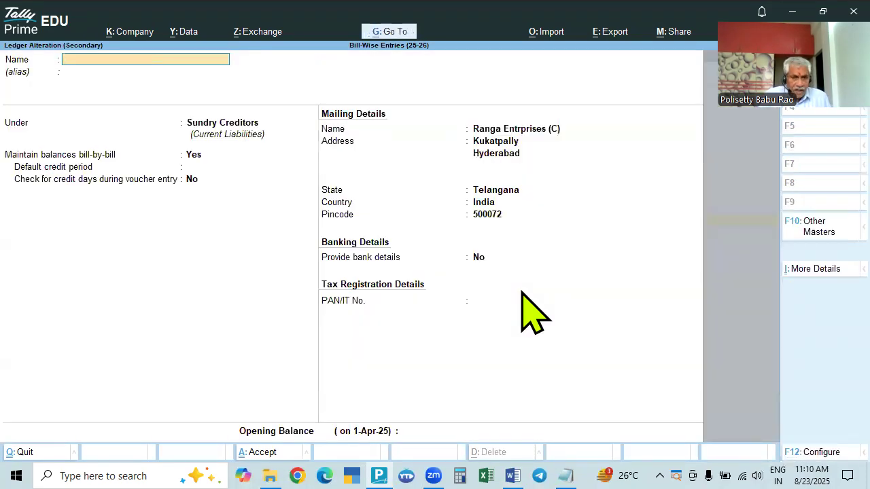
{"action": "key", "text": "ctrl+a"}
{"action": "key", "text": "Return"}
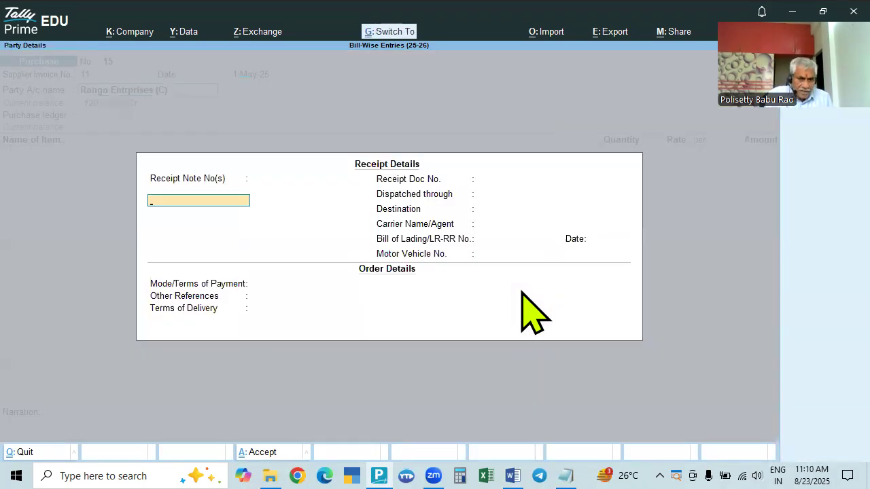
{"action": "key", "text": "ctrl+a"}
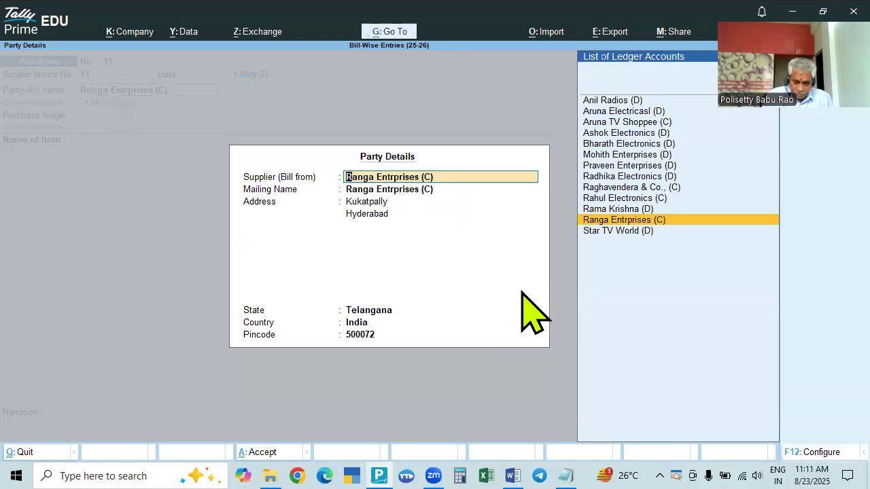
{"action": "key", "text": "ctrl+a"}
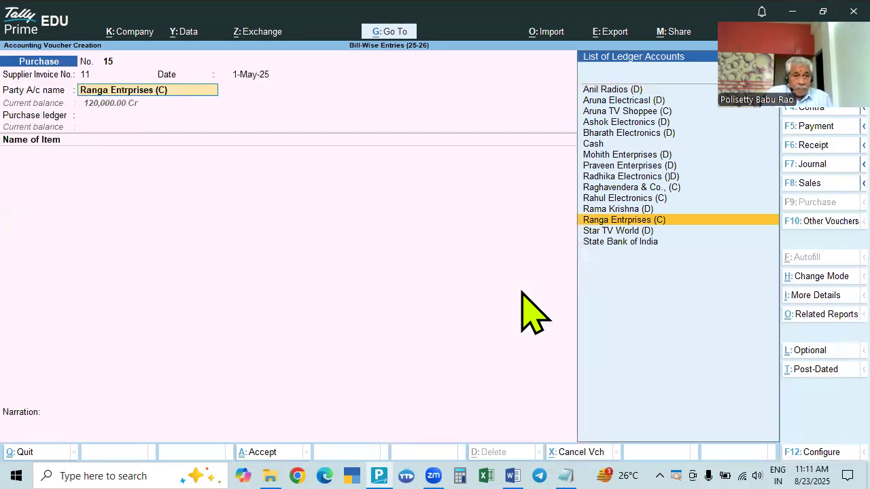
Accept the receipt and party details for Ranga Entrprises (C) and select the Purchase ledger.
{"action": "key", "text": "Return"}
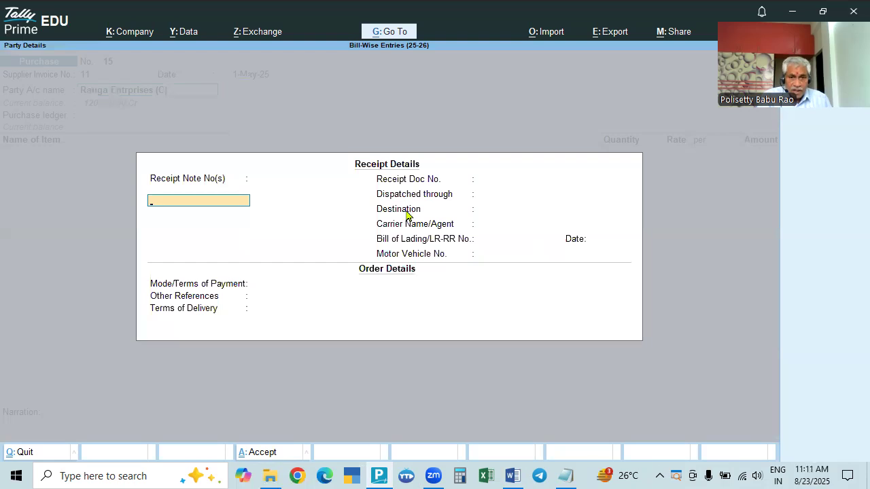
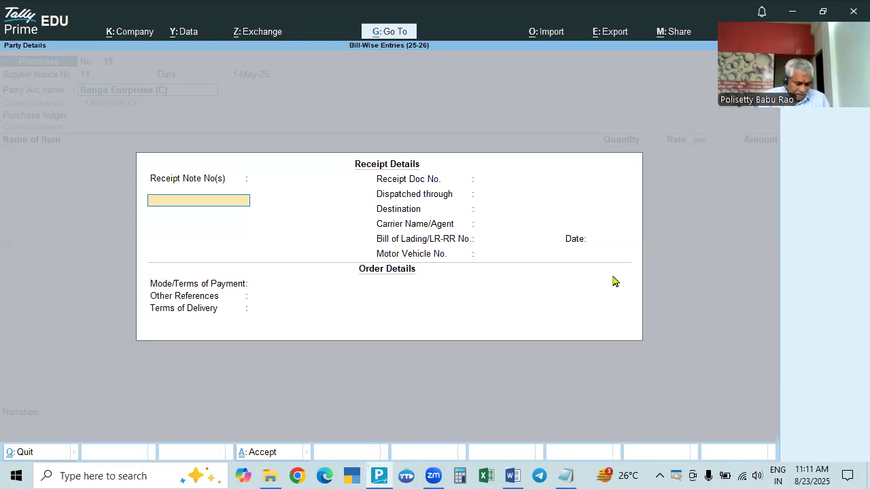
{"action": "key", "text": "ctrl+a"}
{"action": "key", "text": "ctrl+a"}
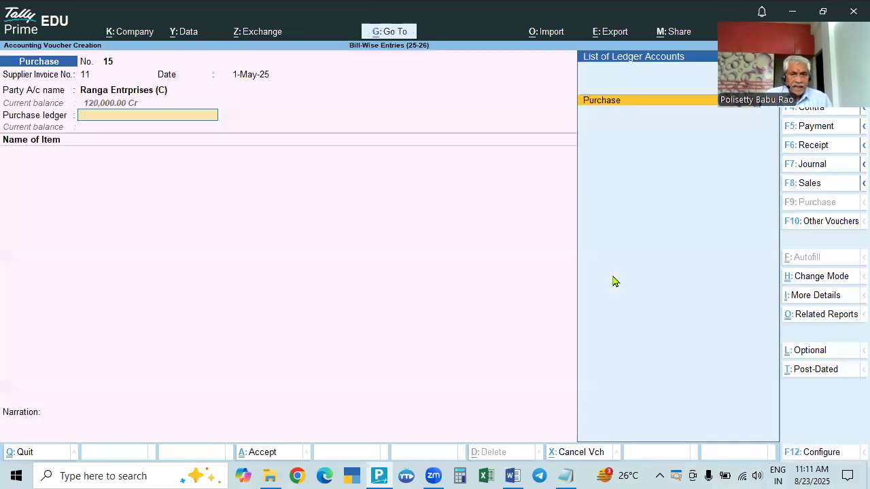
{"action": "key", "text": "Return"}
Add the stock item Sony TV 30" with a quantity of 5 Nos, as listed in the Word table.
{"action": "key", "text": "alt+Tab"}
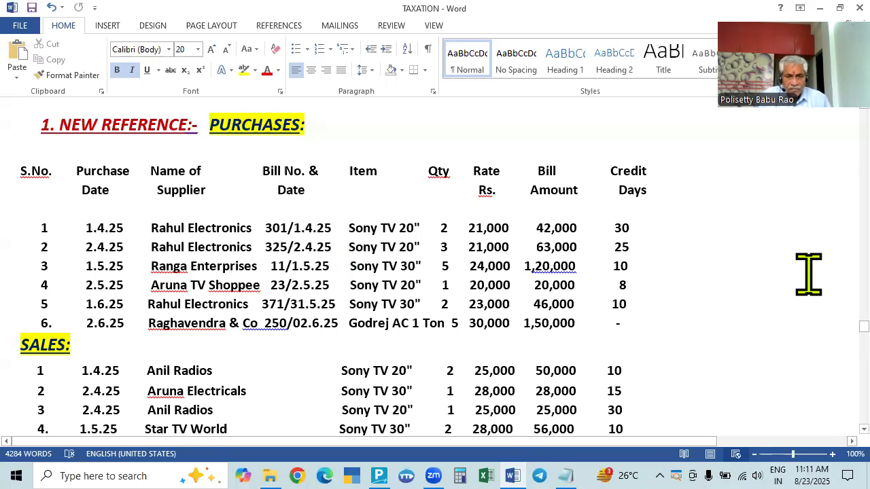
{"action": "key", "text": "alt+Tab"}
{"action": "type", "text": "Son"}
{"action": "key", "text": "Down"}
{"action": "key", "text": "Return"}
{"action": "type", "text": "5 Nos"}
{"action": "key", "text": "Return"}
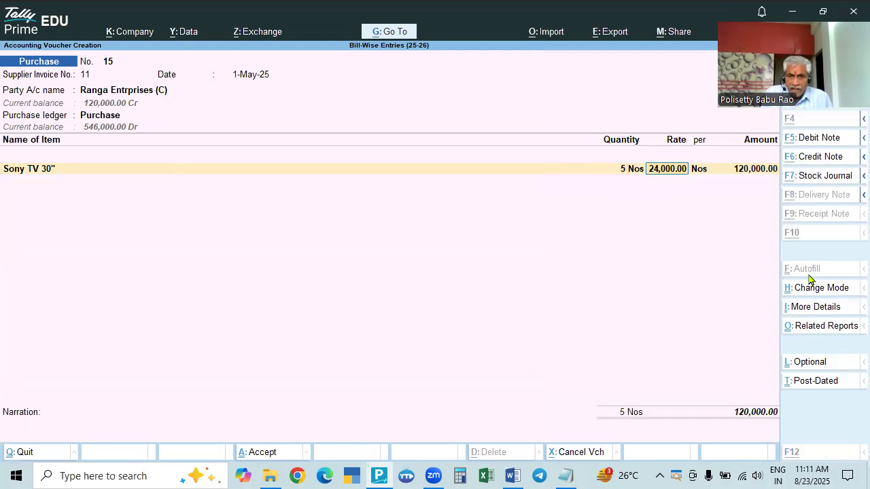
Set the Sony TV 30" rate to 24,000 per Nos, end the item list and check the bill in the Word table.
{"action": "key", "text": "alt+Tab"}
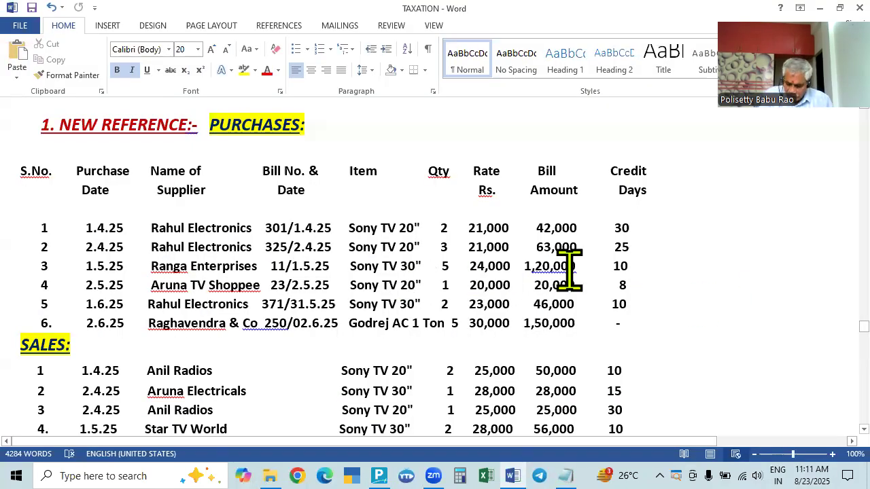
{"action": "key", "text": "alt+Tab"}
{"action": "type", "text": "240000"}
{"action": "key", "text": "BackSpace"}
{"action": "key", "text": "Return"}
{"action": "key", "text": "Return"}
{"action": "key", "text": "Return"}
{"action": "key", "text": "Return"}
{"action": "key", "text": "alt+Tab"}
{"action": "key", "text": "alt+Tab"}
Allocate the 120,000 bill amount to New Ref 11 in the bill-wise details and accept the purchase voucher.
{"action": "key", "text": "Return"}
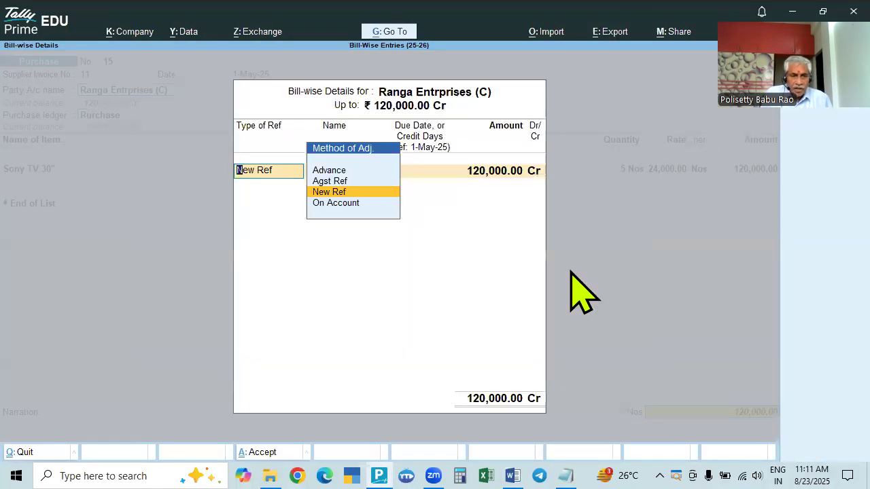
{"action": "key", "text": "alt+Tab"}
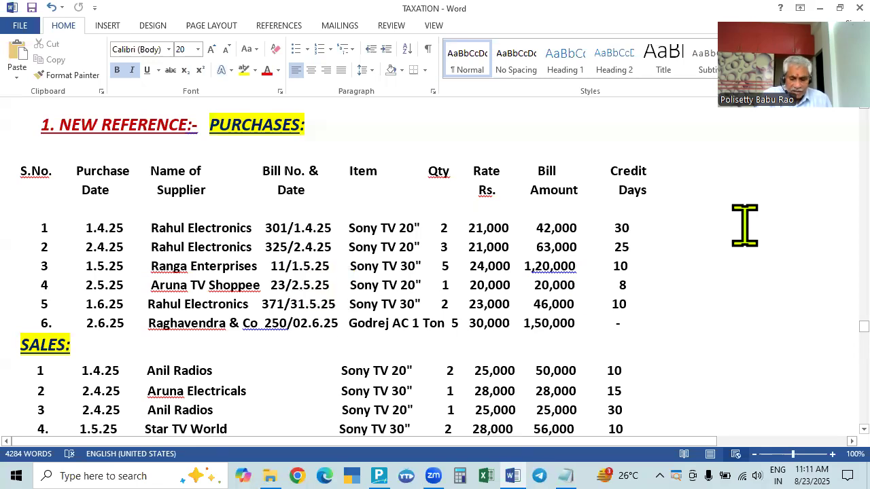
{"action": "key", "text": "alt+Tab"}
{"action": "key", "text": "Return"}
{"action": "type", "text": "11"}
{"action": "key", "text": "Return"}
{"action": "key", "text": "Return"}
{"action": "key", "text": "Return"}
{"action": "key", "text": "Return"}
{"action": "key", "text": "Return"}
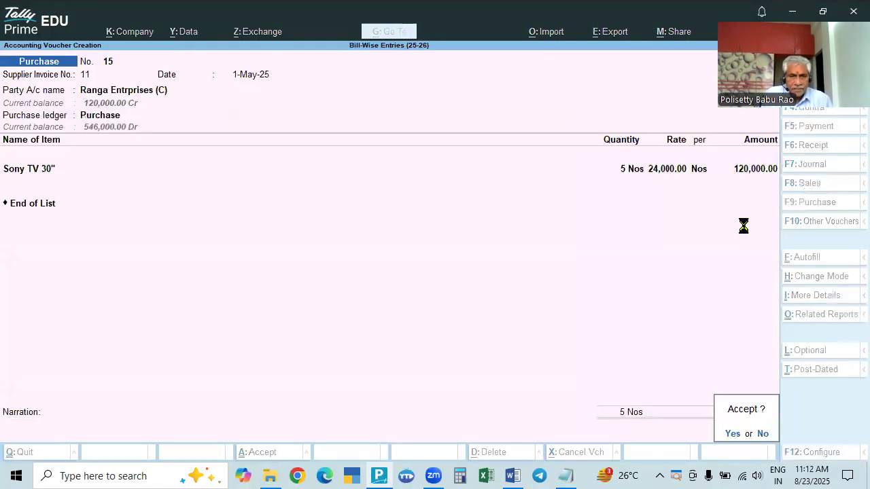
{"action": "key", "text": "Return"}
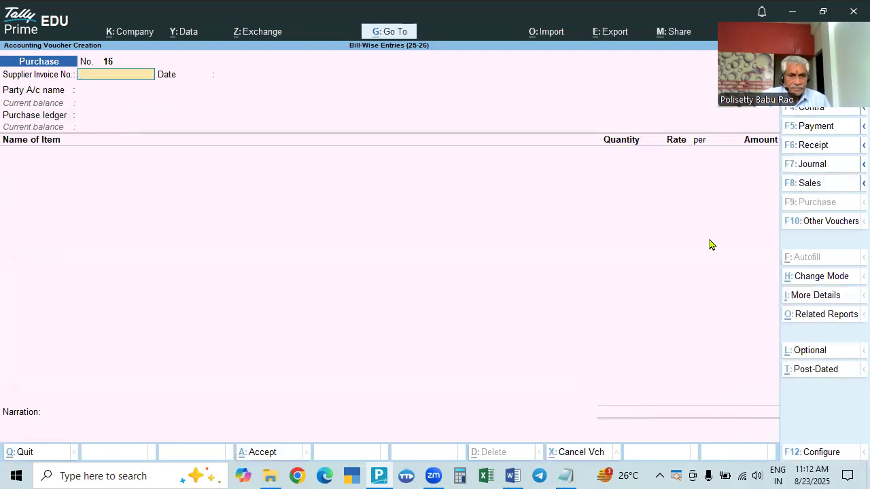
Check the Word purchases table, leave voucher creation in TallyPrime and open the Day Book.
{"action": "key", "text": "alt+Tab"}
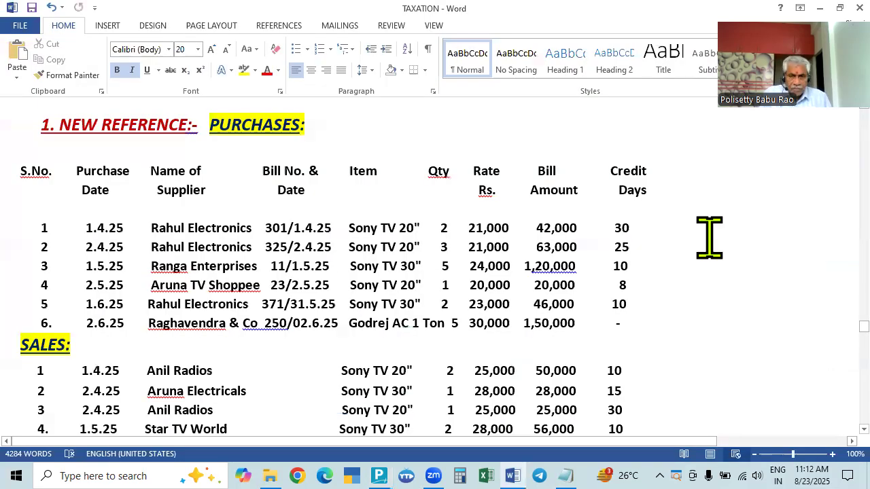
{"action": "key", "text": "alt+Tab"}
{"action": "key", "text": "Escape"}
{"action": "key", "text": "Return"}
{"action": "key", "text": "Down"}
{"action": "key", "text": "Return"}
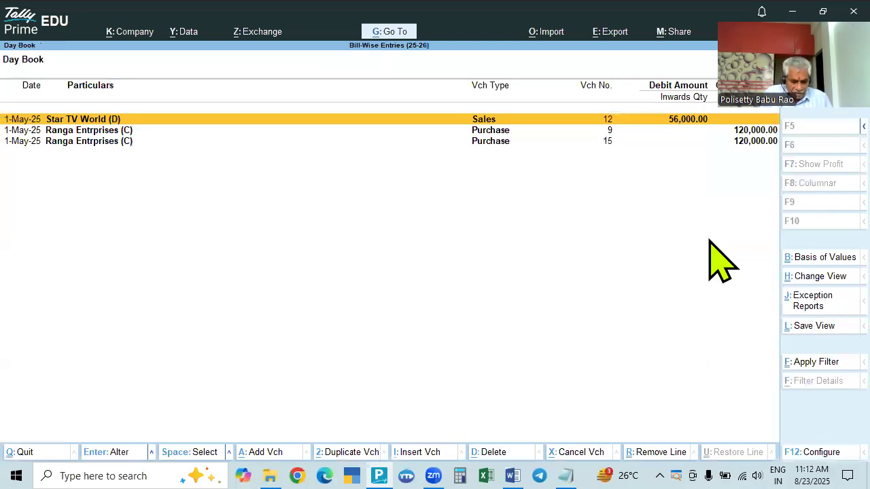
Change the Day Book period to start from 1-Apr-25 and go to Rahul Electronics (C) purchase voucher 14.
{"action": "key", "text": "F2"}
{"action": "key", "text": "BackSpace"}
{"action": "key", "text": "Return"}
{"action": "key", "text": "Up"}
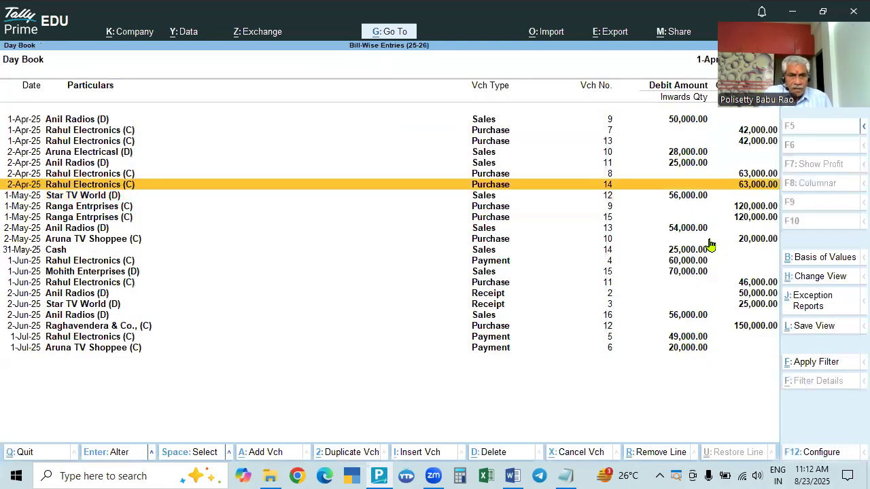
Go through the Day Book's sales, purchase, receipt and payment vouchers dated 1-Apr-25 to 1-Jul-25.
{"action": "key", "text": "Up"}
{"action": "key", "text": "Up"}
{"action": "key", "text": "Up"}
{"action": "key", "text": "Up"}
{"action": "key", "text": "Up"}
{"action": "key", "text": "Up"}
{"action": "key", "text": "Down"}
{"action": "key", "text": "Down"}
{"action": "key", "text": "Down"}
{"action": "key", "text": "Down"}
{"action": "key", "text": "Down"}
{"action": "key", "text": "Down"}
{"action": "key", "text": "Down"}
{"action": "key", "text": "Down"}
{"action": "key", "text": "Down"}
{"action": "key", "text": "Down"}
{"action": "key", "text": "Down"}
{"action": "key", "text": "Down"}
{"action": "key", "text": "Down"}
{"action": "key", "text": "Down"}
{"action": "key", "text": "Down"}
{"action": "key", "text": "Down"}
{"action": "key", "text": "Down"}
{"action": "key", "text": "Down"}
{"action": "key", "text": "Down"}
{"action": "key", "text": "Down"}
{"action": "key", "text": "Down"}
{"action": "key", "text": "Up"}
{"action": "key", "text": "Up"}
{"action": "key", "text": "Up"}
{"action": "key", "text": "Up"}
{"action": "key", "text": "Up"}
{"action": "key", "text": "Up"}
{"action": "key", "text": "Up"}
{"action": "key", "text": "Up"}
{"action": "key", "text": "Up"}
{"action": "key", "text": "Up"}
{"action": "key", "text": "Up"}
{"action": "key", "text": "Up"}
{"action": "key", "text": "Up"}
{"action": "key", "text": "Up"}
{"action": "key", "text": "Up"}
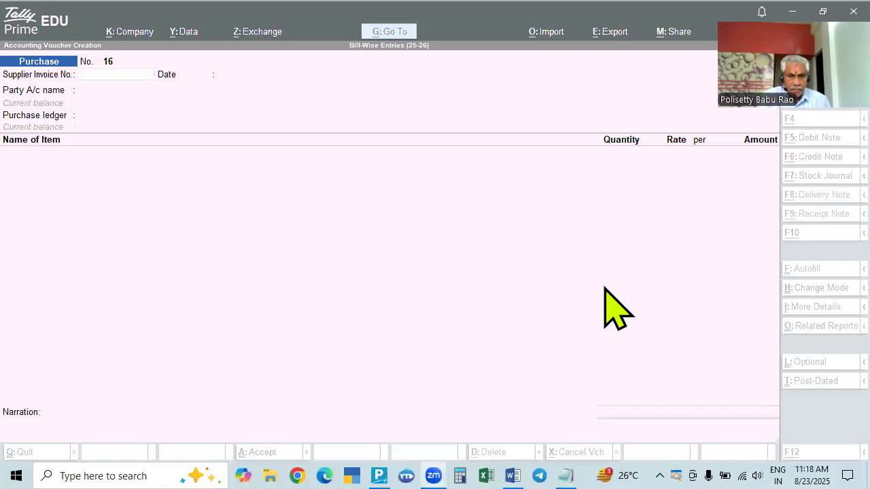
Check the fourth purchase in the Word table and set the new TallyPrime purchase voucher's date to 2-May-25.
{"action": "key", "text": "alt+Tab"}
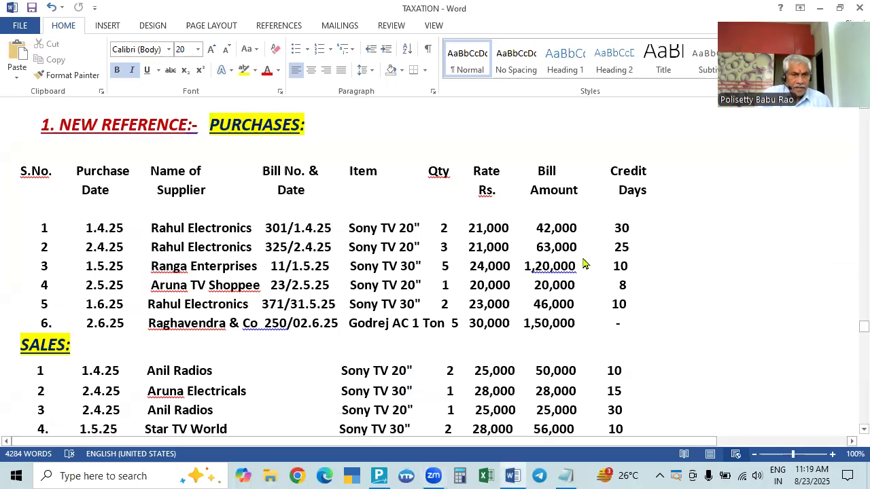
{"action": "key", "text": "alt+Tab"}
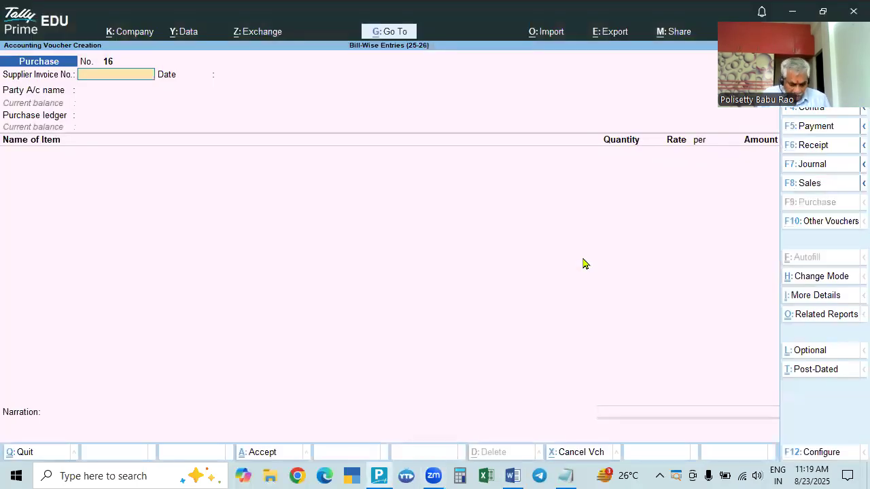
{"action": "key", "text": "F2"}
{"action": "type", "text": "2-5"}
{"action": "key", "text": "Return"}
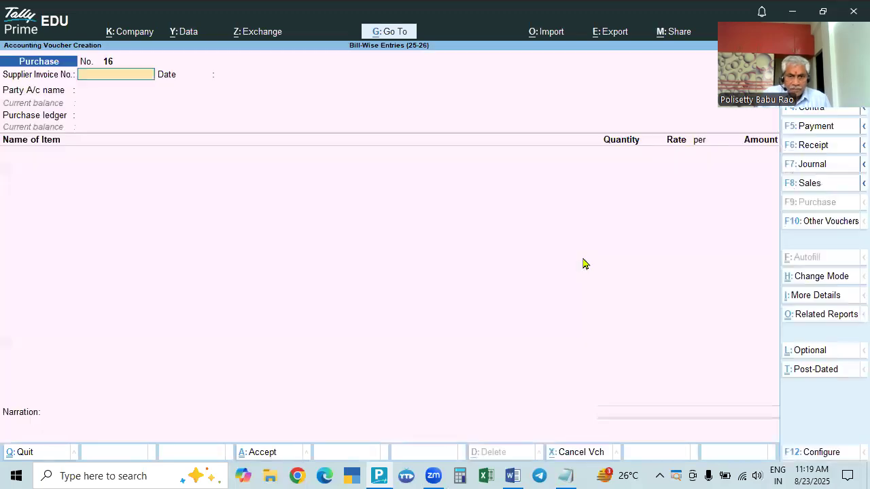
Look up the Aruna TV Shoppee bill in Word and enter supplier invoice number 23 dated 2-May-25.
{"action": "key", "text": "alt+Tab"}
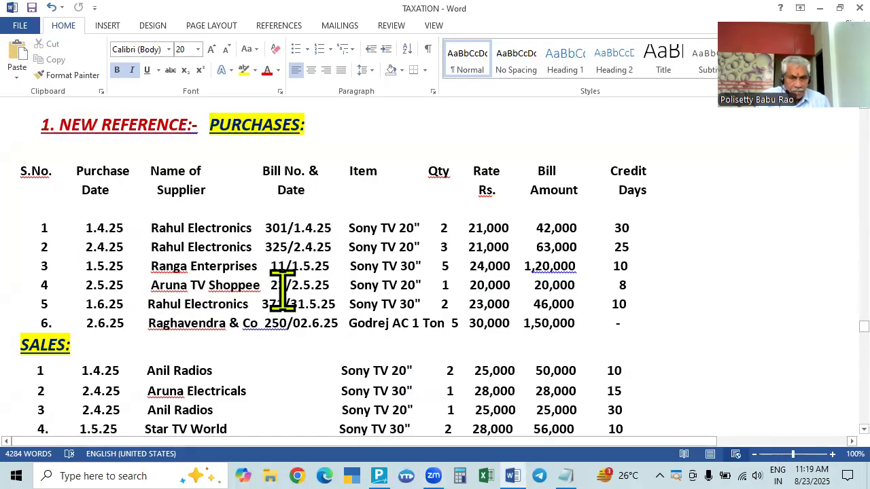
{"action": "key", "text": "alt+Tab"}
{"action": "type", "text": "23"}
{"action": "key", "text": "Return"}
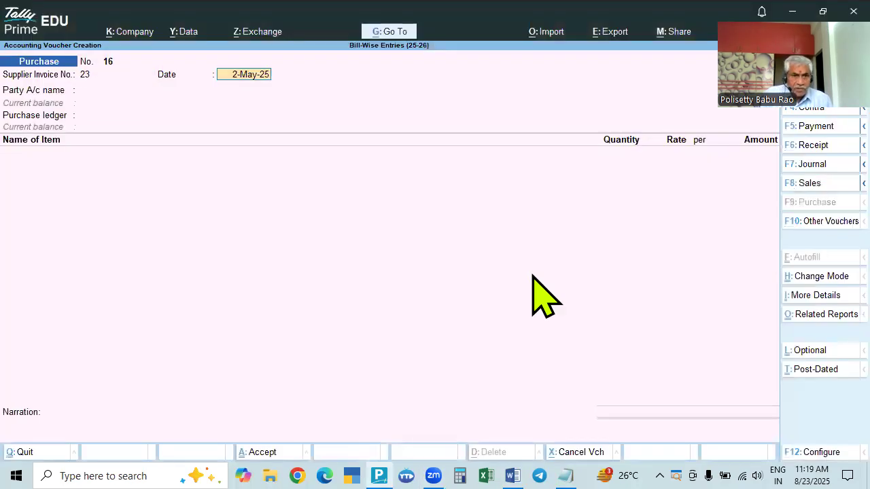
{"action": "key", "text": "Return"}
Check the supplier in the Word table and choose Aruna TV Shoppee (C) as the party account.
{"action": "key", "text": "alt+Tab"}
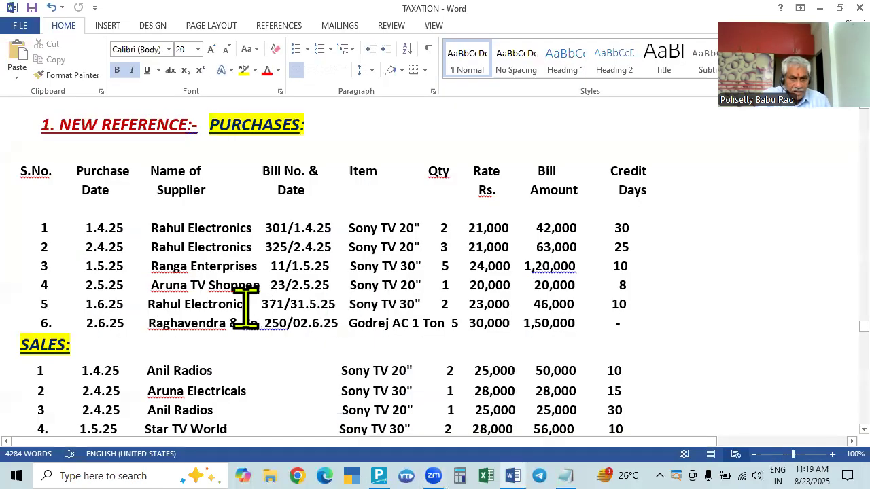
{"action": "key", "text": "alt+Tab"}
{"action": "type", "text": "Arun"}
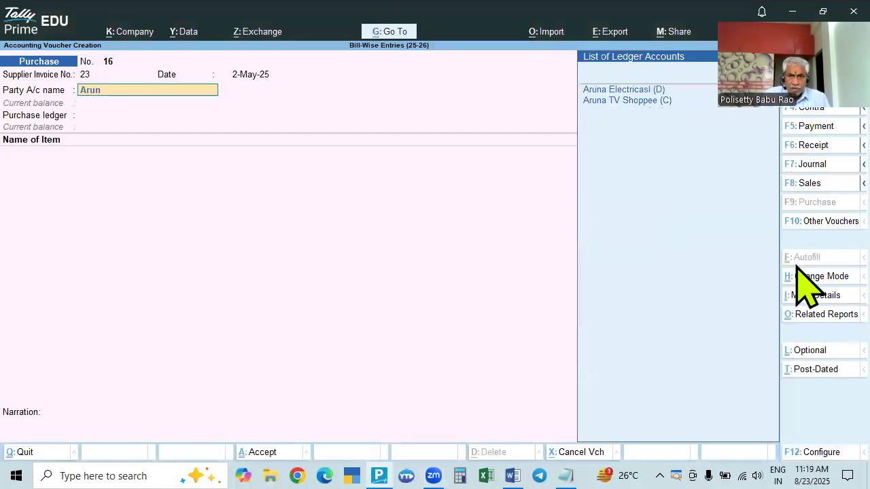
{"action": "key", "text": "Down"}
{"action": "key", "text": "Return"}
{"action": "key", "text": "Escape"}
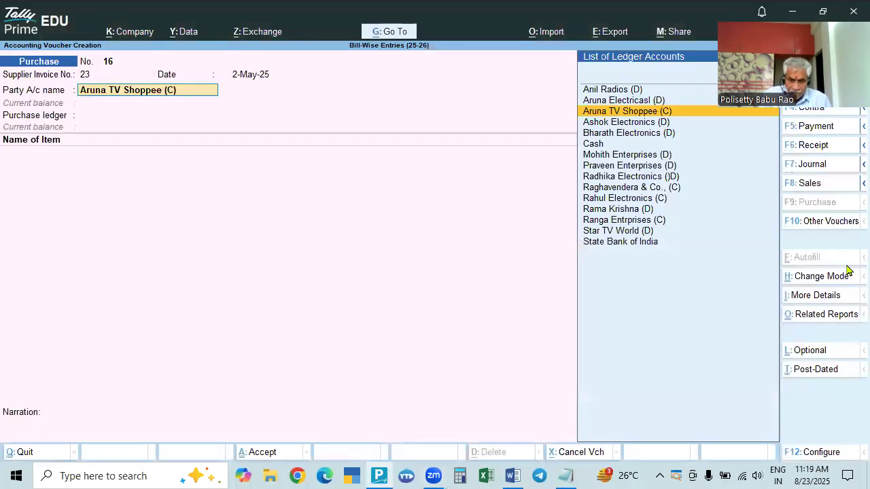
Open the Aruna TV Shoppee (C) ledger for alteration, accept it unchanged and accept the supplier's party details.
{"action": "key", "text": "ctrl+Return"}
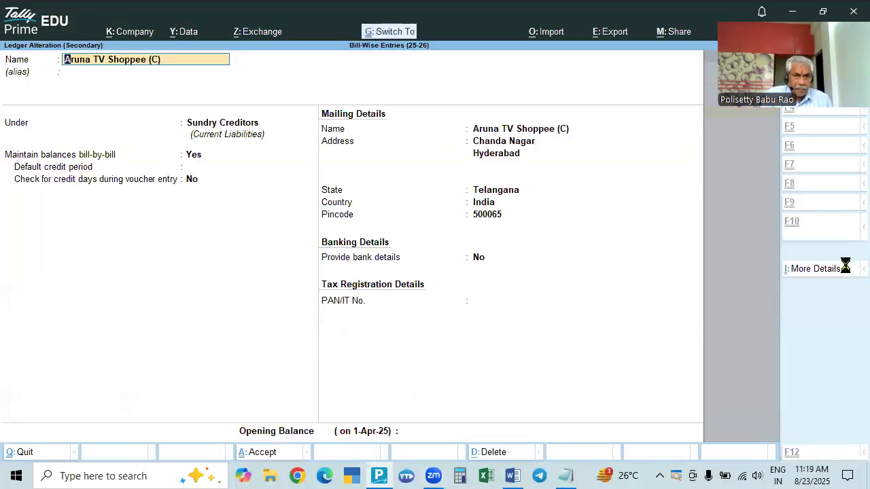
{"action": "key", "text": "ctrl+a"}
{"action": "key", "text": "Return"}
{"action": "key", "text": "ctrl+a"}
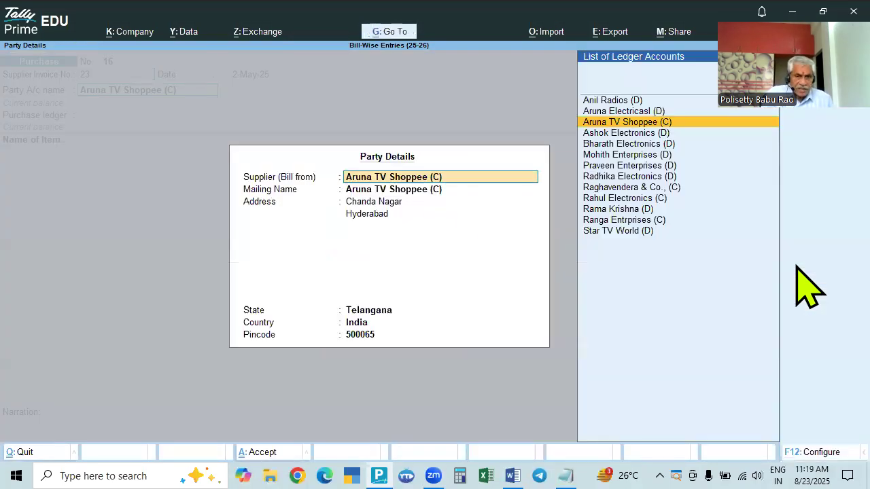
{"action": "key", "text": "Return"}
{"action": "key", "text": "ctrl+a"}
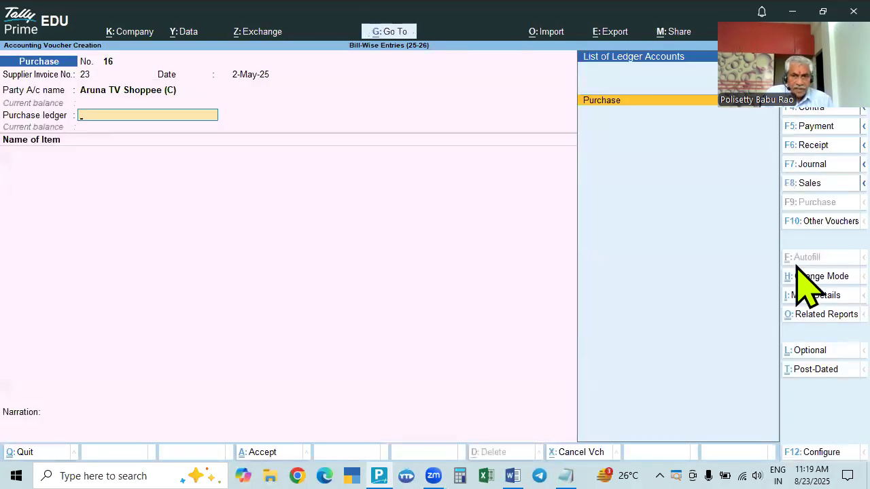
Choose the Purchase ledger and add the Sony TV 20" item from the Word table with a quantity of 1 Nos.
{"action": "key", "text": "Return"}
{"action": "key", "text": "alt+Tab"}
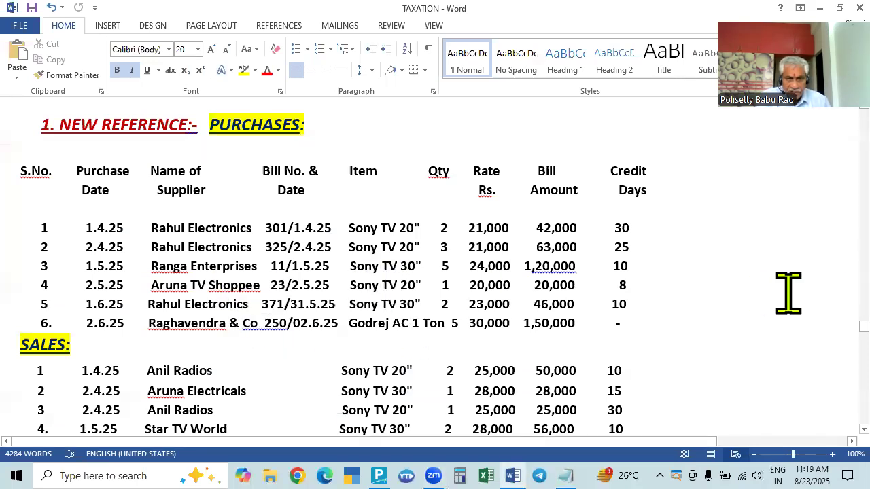
{"action": "key", "text": "alt+Tab"}
{"action": "type", "text": "Son"}
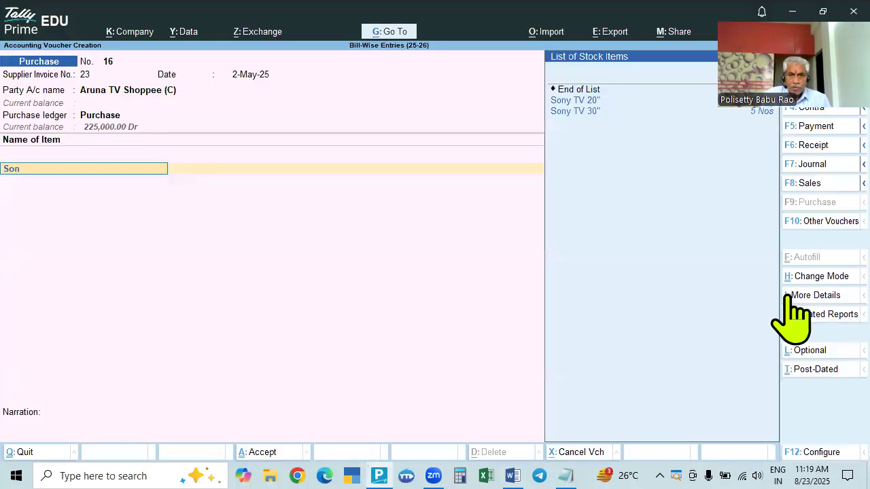
{"action": "key", "text": "Down"}
{"action": "key", "text": "Return"}
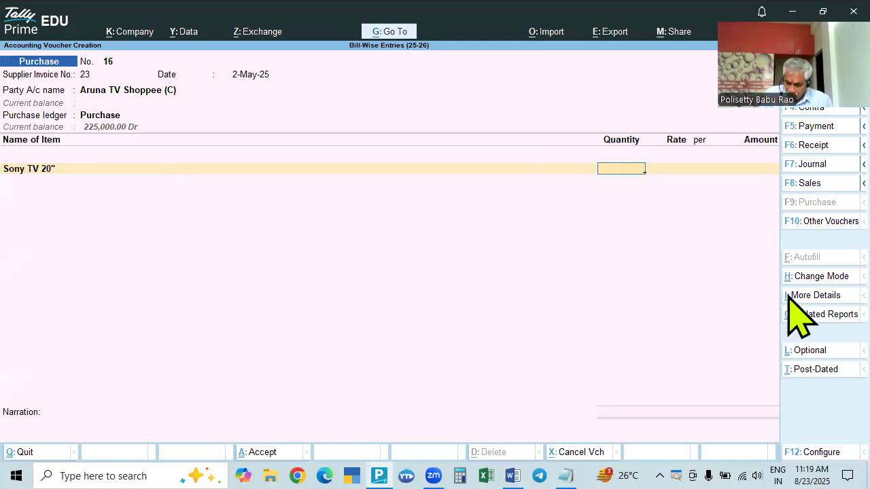
{"action": "key", "text": "Return"}
Look up the Sony TV 20" rate in Word, set it to 20,000 per Nos and complete the item line.
{"action": "key", "text": "alt+Tab"}
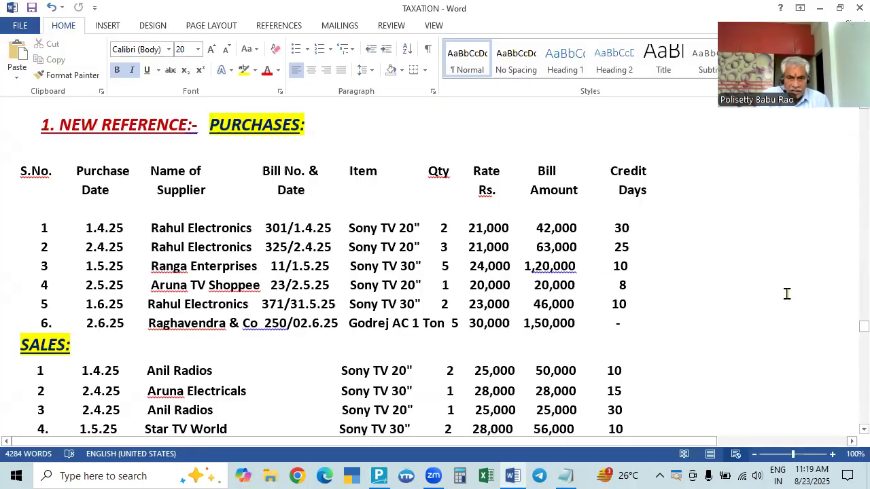
{"action": "key", "text": "alt+Tab"}
{"action": "type", "text": "20000"}
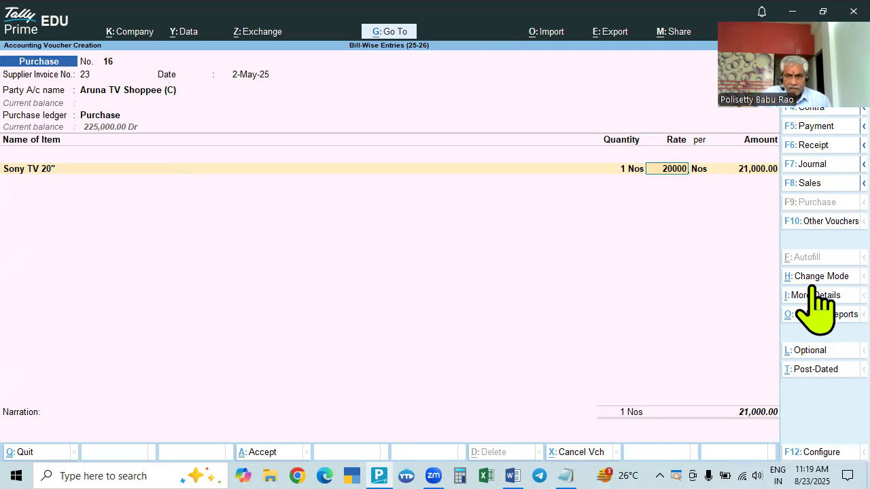
{"action": "key", "text": "Return"}
{"action": "key", "text": "Return"}
{"action": "key", "text": "Return"}
{"action": "key", "text": "Return"}
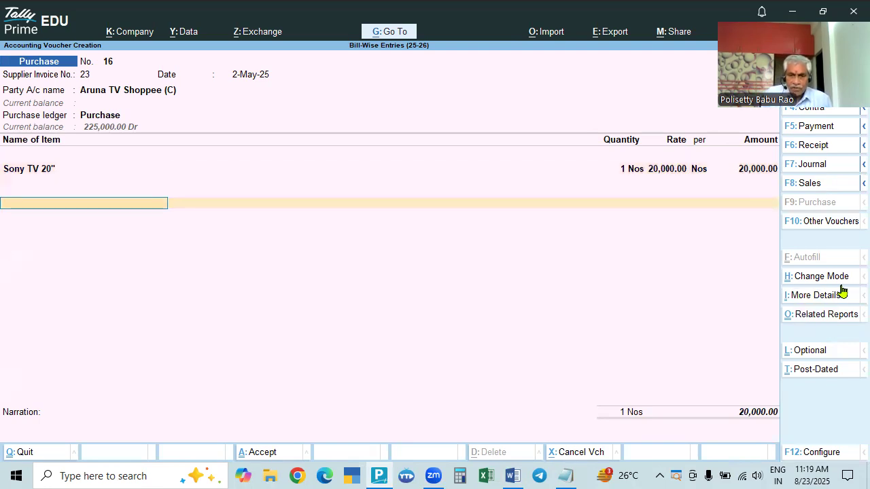
Check the bill in Word, allocate the 20,000 amount to New Ref 23 and accept the purchase voucher.
{"action": "key", "text": "alt+Tab"}
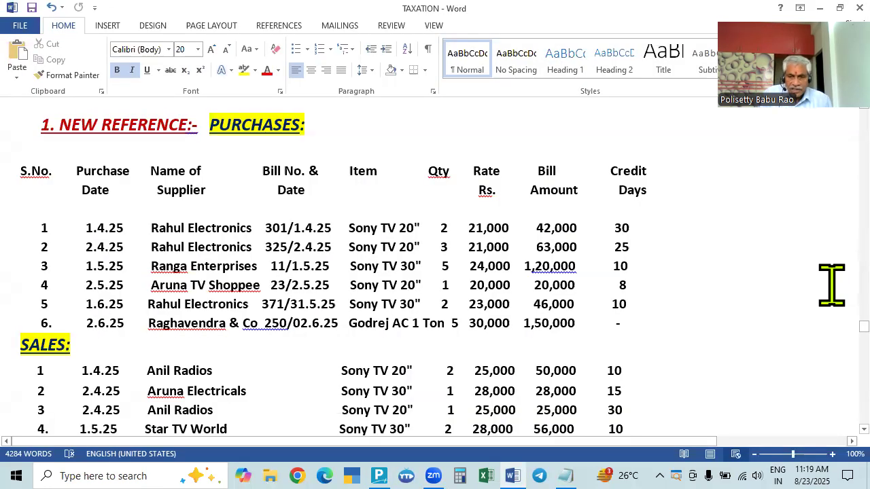
{"action": "key", "text": "alt+Tab"}
{"action": "key", "text": "Return"}
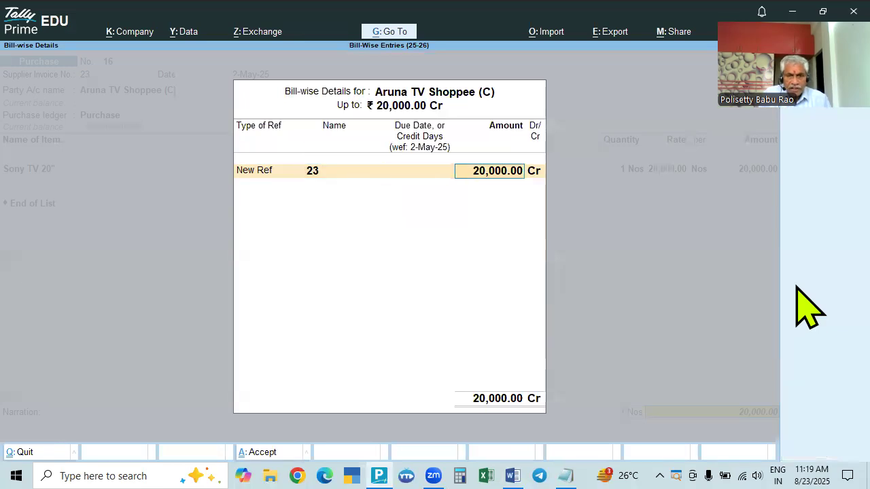
{"action": "key", "text": "Return"}
{"action": "key", "text": "Return"}
{"action": "key", "text": "Return"}
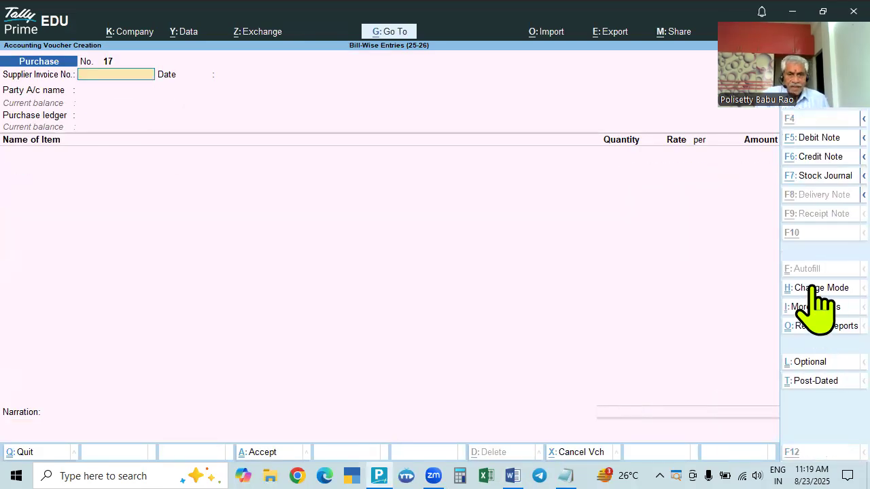
Check the fifth purchase in the Word table and set the next purchase voucher's date to 1-Jun-25.
{"action": "left_click", "coordinate": [513, 476]}
{"action": "key", "text": "alt+Tab"}
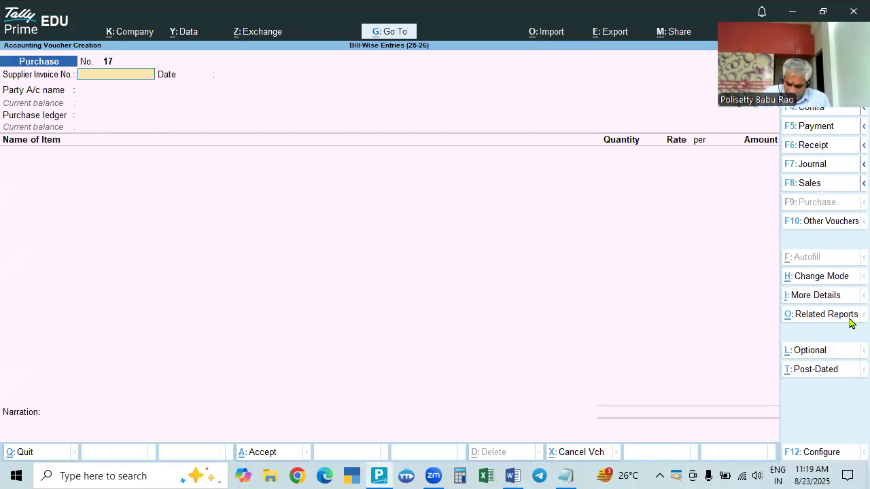
{"action": "key", "text": "F2"}
{"action": "type", "text": "1.6"}
{"action": "key", "text": "Return"}
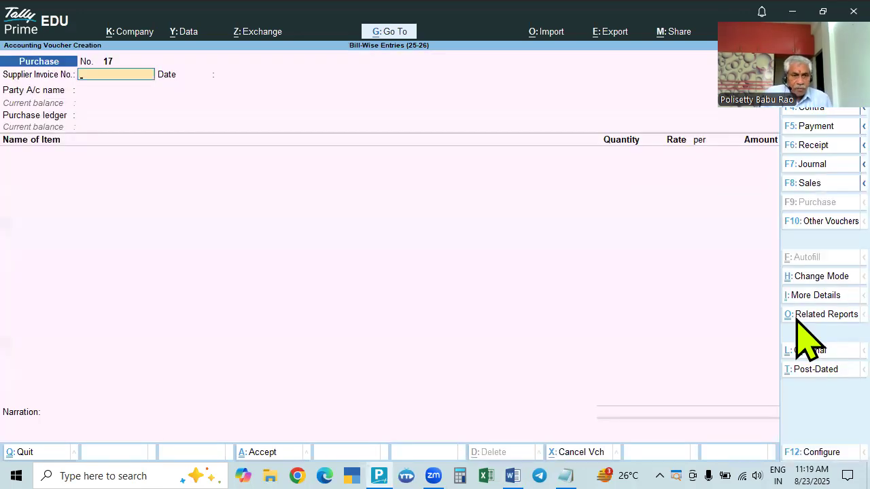
Look up the Rahul Electronics bill in Word and enter supplier invoice number 371 dated 31-May-25.
{"action": "key", "text": "alt+Tab"}
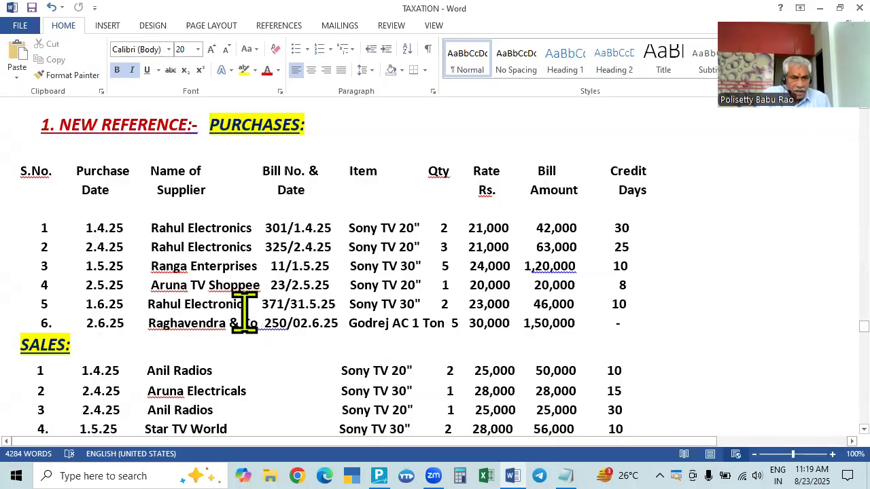
{"action": "key", "text": "alt+Tab"}
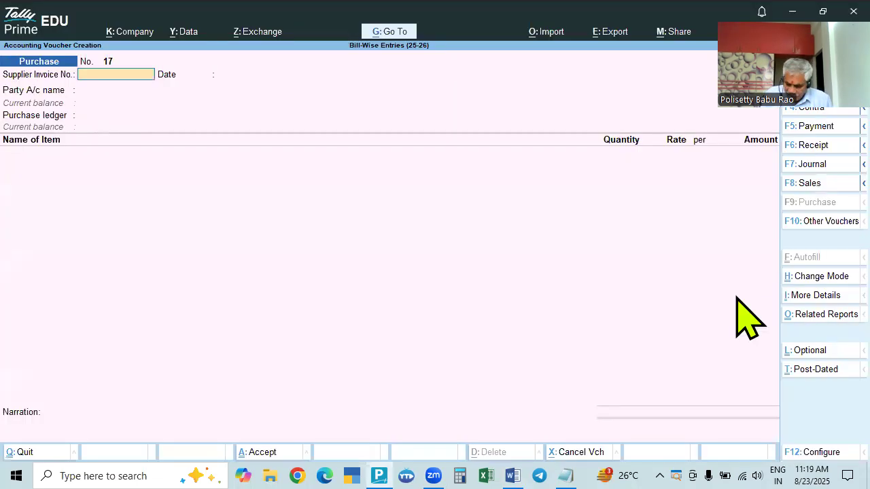
{"action": "key", "text": "Return"}
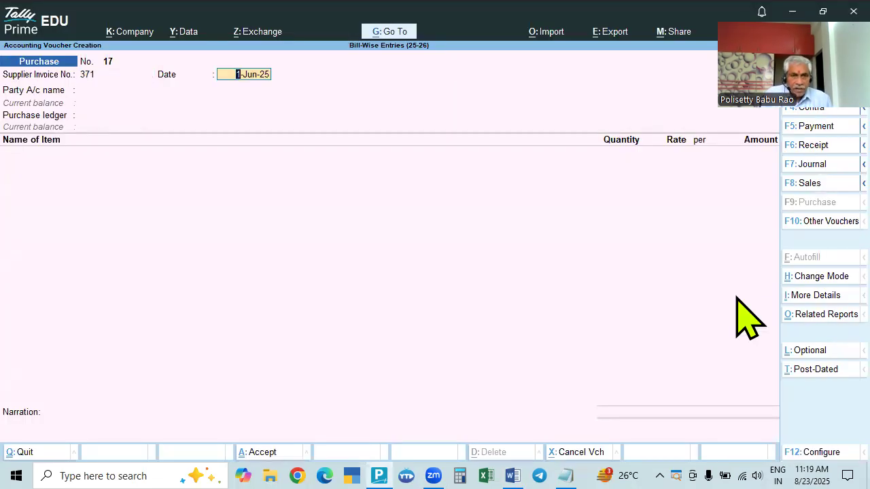
{"action": "key", "text": "alt+Tab"}
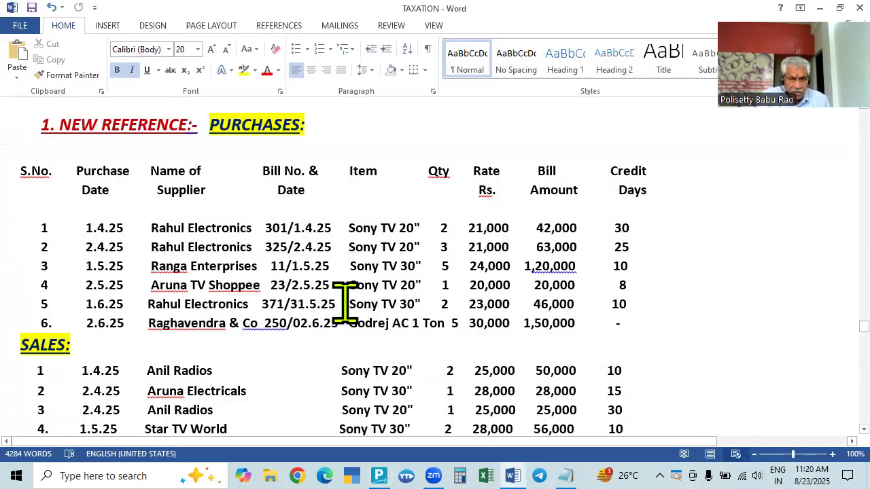
{"action": "key", "text": "alt+Tab"}
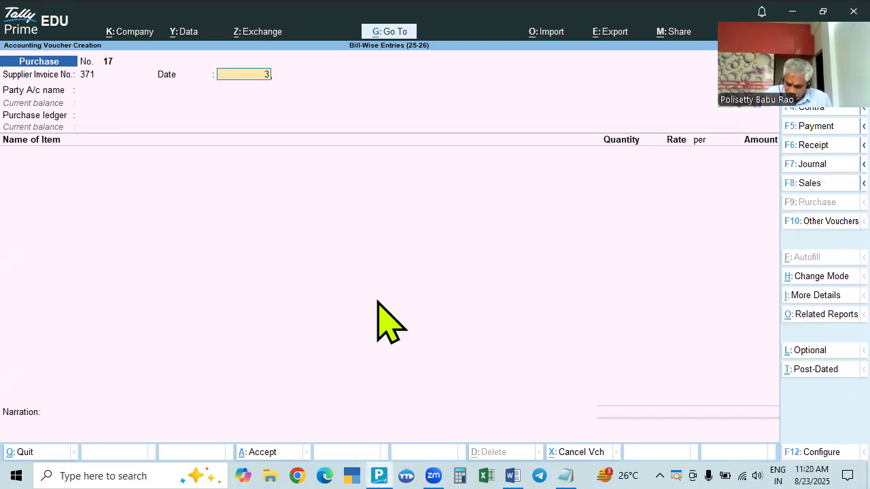
{"action": "type", "text": "31.5"}
{"action": "key", "text": "Return"}
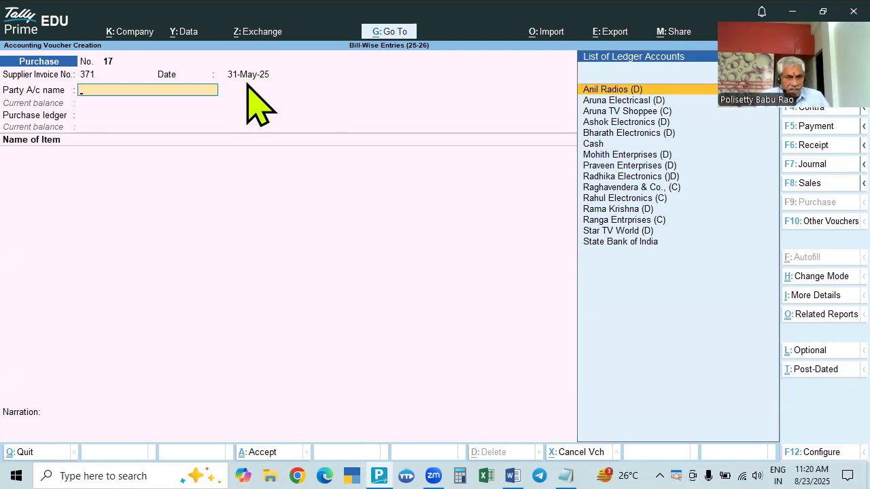
Choose Rahul Electronics (C) as the party account, accept its party details and choose the Purchase ledger.
{"action": "type", "text": "Rahu"}
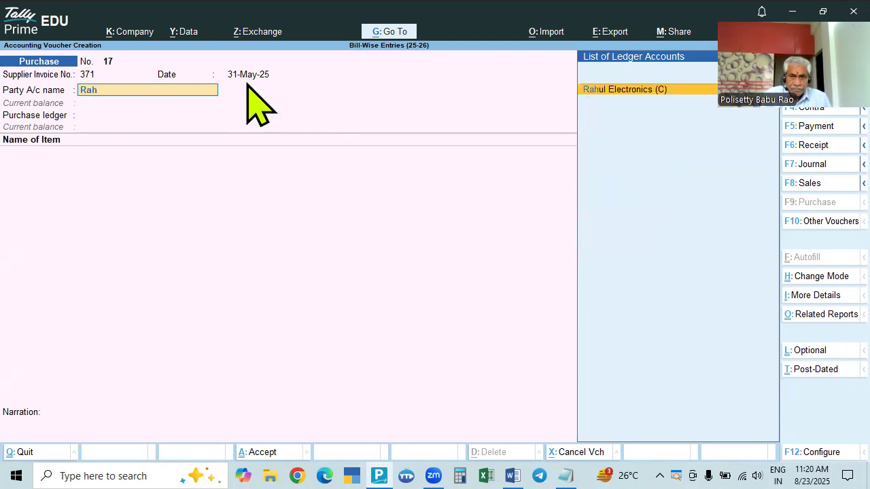
{"action": "key", "text": "Return"}
{"action": "key", "text": "Return"}
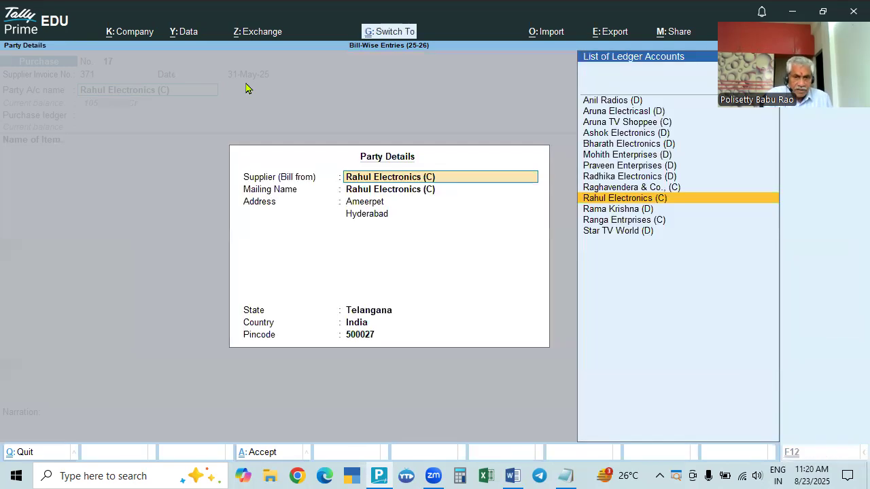
{"action": "key", "text": "Return"}
{"action": "key", "text": "Return"}
Check the fifth purchase's item in Word and add Sony TV 30" with quantity 2 Nos to the purchase voucher.
{"action": "key", "text": "alt+Tab"}
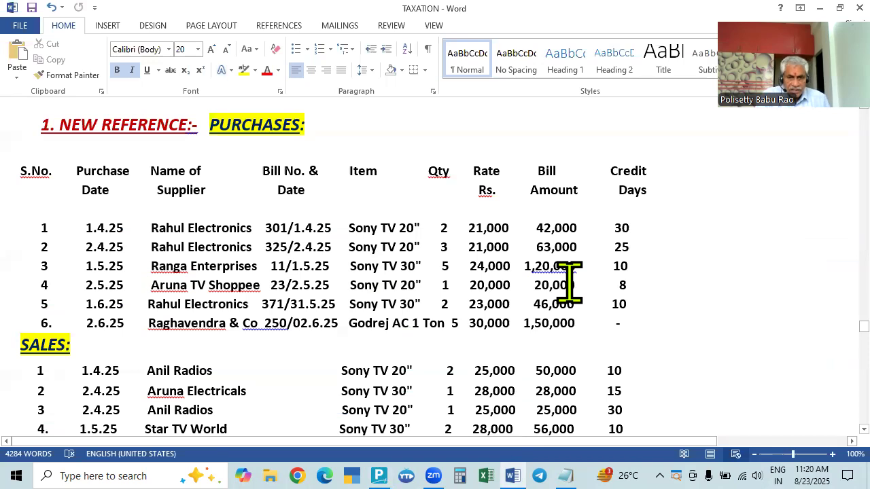
{"action": "key", "text": "alt+Tab"}
{"action": "type", "text": "Son"}
{"action": "key", "text": "Down"}
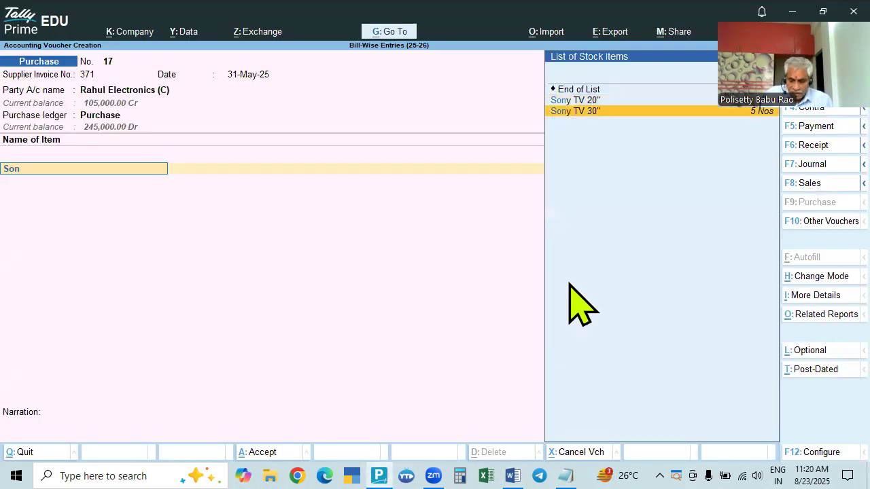
{"action": "key", "text": "Return"}
{"action": "type", "text": "2"}
{"action": "key", "text": "Return"}
Look up the fifth purchase's rate in Word and set the Sony TV 30" rate to 23,000 per Nos.
{"action": "key", "text": "alt+Tab"}
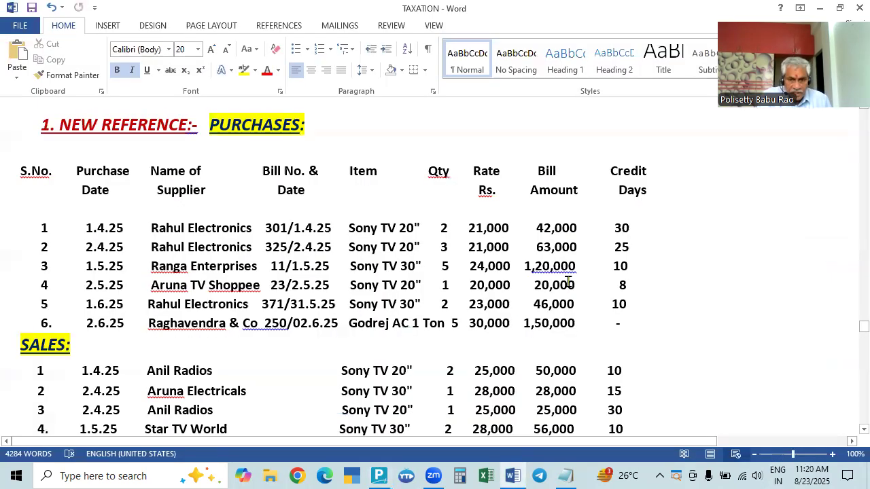
{"action": "key", "text": "alt+Tab"}
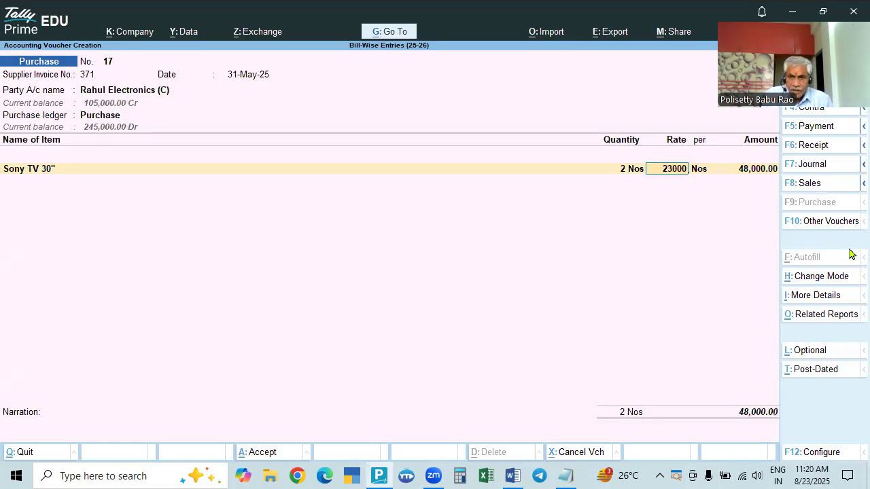
{"action": "key", "text": "Return"}
{"action": "key", "text": "Return"}
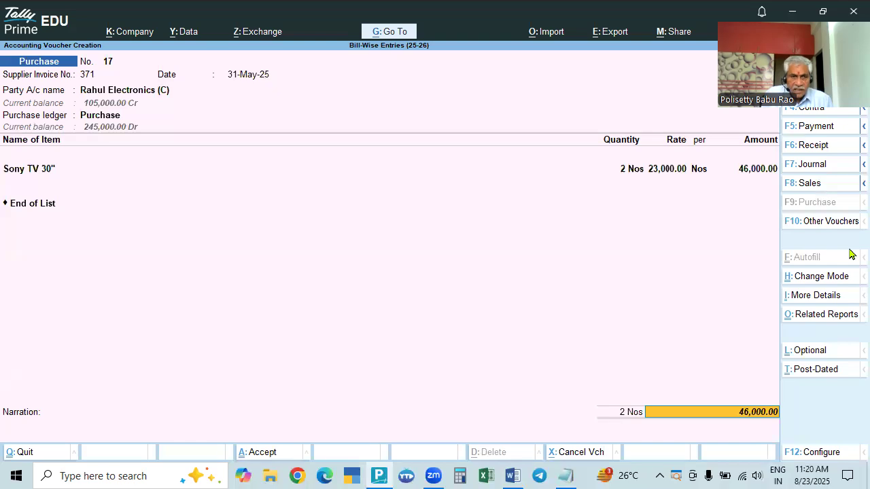
Finish the item list, allocate the 46,000 amount to New Ref 371 and accept the purchase voucher.
{"action": "key", "text": "Return"}
{"action": "key", "text": "Return"}
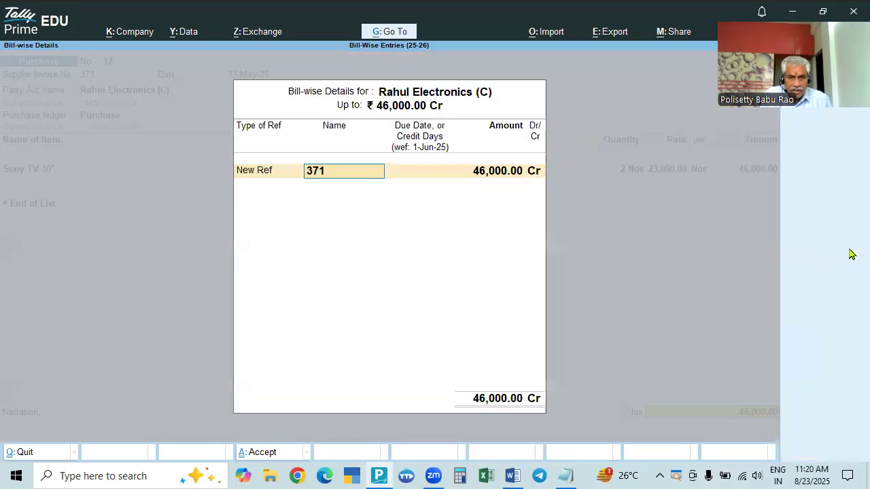
{"action": "key", "text": "Return"}
{"action": "key", "text": "Return"}
{"action": "key", "text": "Return"}
{"action": "key", "text": "Return"}
{"action": "key", "text": "Return"}
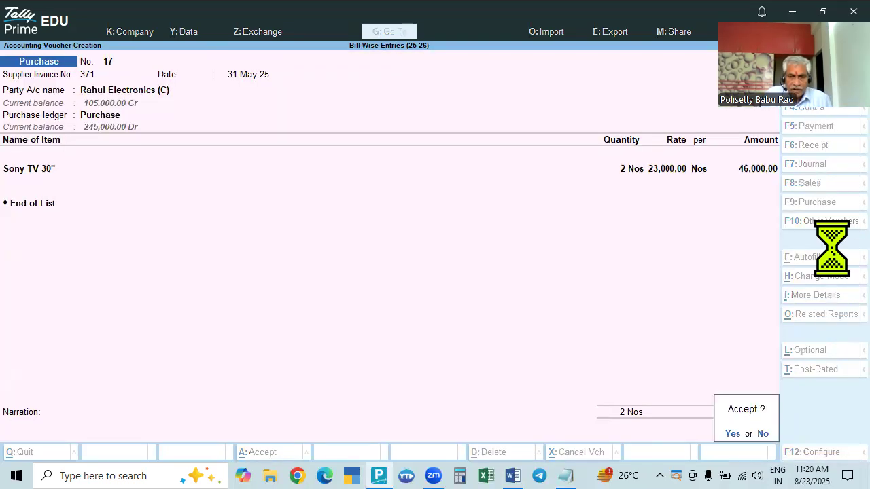
Check the sixth purchase in the Word table and set the next purchase voucher's date to 2-Jun-25.
{"action": "key", "text": "alt+Tab"}
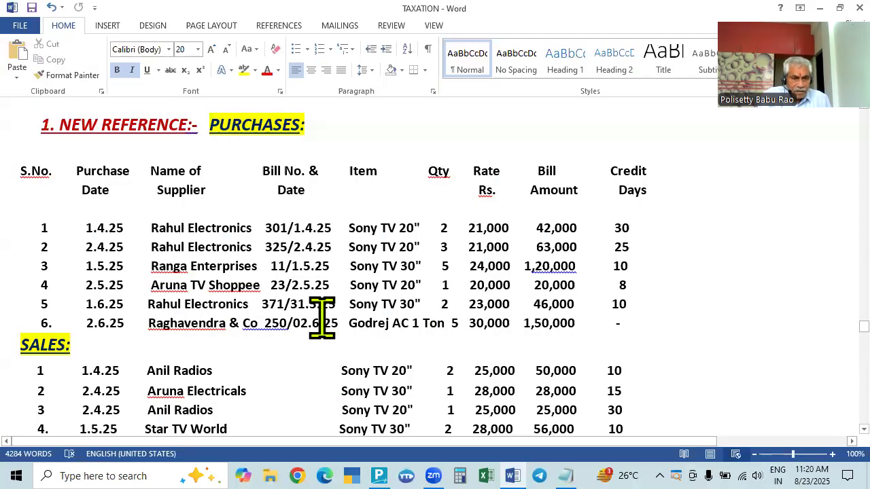
{"action": "key", "text": "alt+Tab"}
{"action": "key", "text": "F2"}
{"action": "key", "text": "Return"}
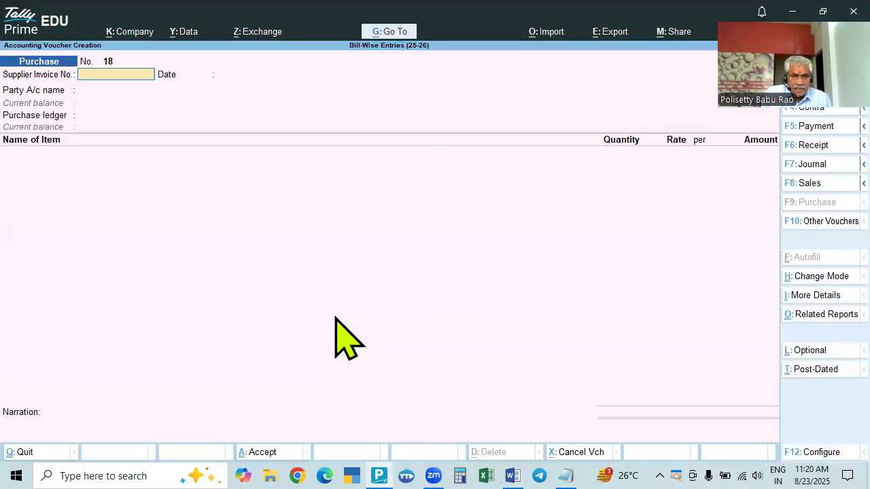
Look up the Raghavendra & Co bill in Word and enter supplier invoice number 250 dated 2-Jun-25.
{"action": "key", "text": "alt+Tab"}
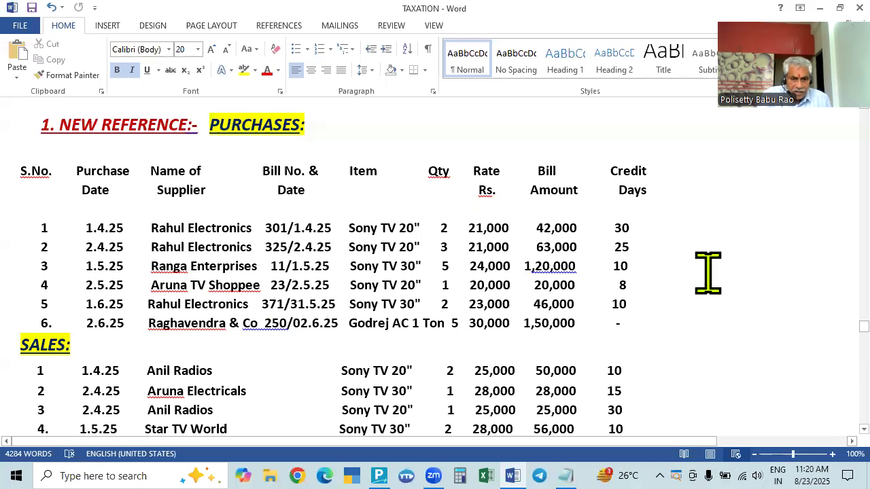
{"action": "key", "text": "alt+Tab"}
{"action": "type", "text": "250"}
{"action": "key", "text": "Return"}
{"action": "key", "text": "Return"}
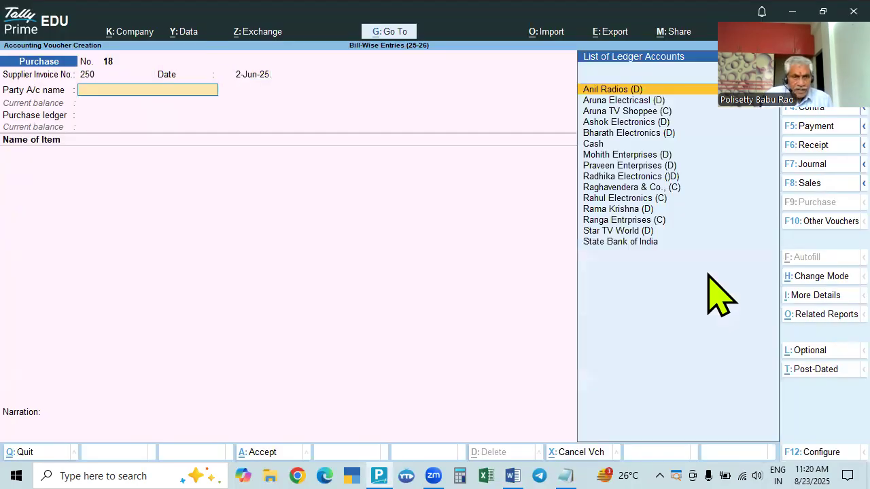
Confirm the supplier in Word, choose Raghavendera & Co., (C) as party account, accept its receipt and party details, and choose the Purchase ledger.
{"action": "key", "text": "alt+Tab"}
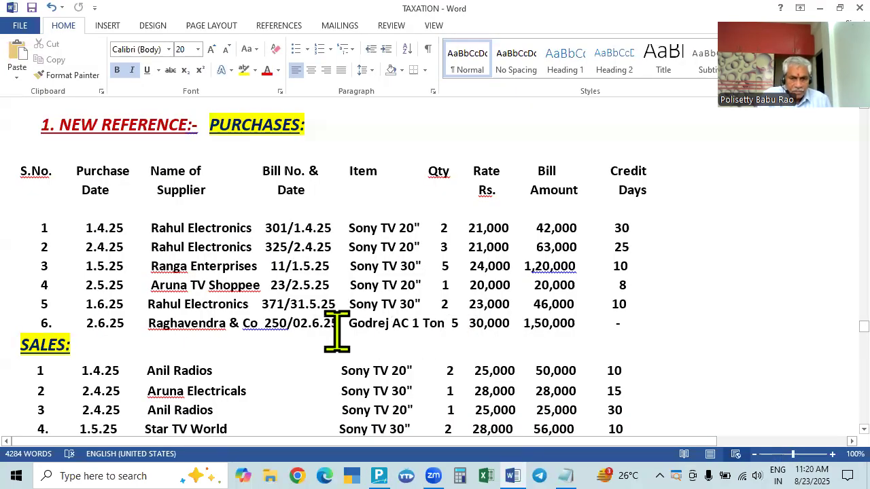
{"action": "key", "text": "alt+Tab"}
{"action": "type", "text": "Rag"}
{"action": "key", "text": "Return"}
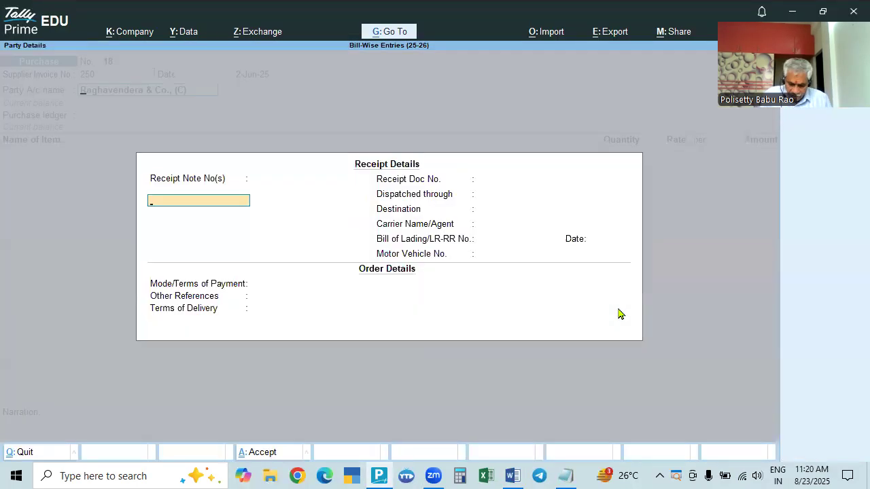
{"action": "key", "text": "ctrl+Return"}
{"action": "key", "text": "ctrl+a"}
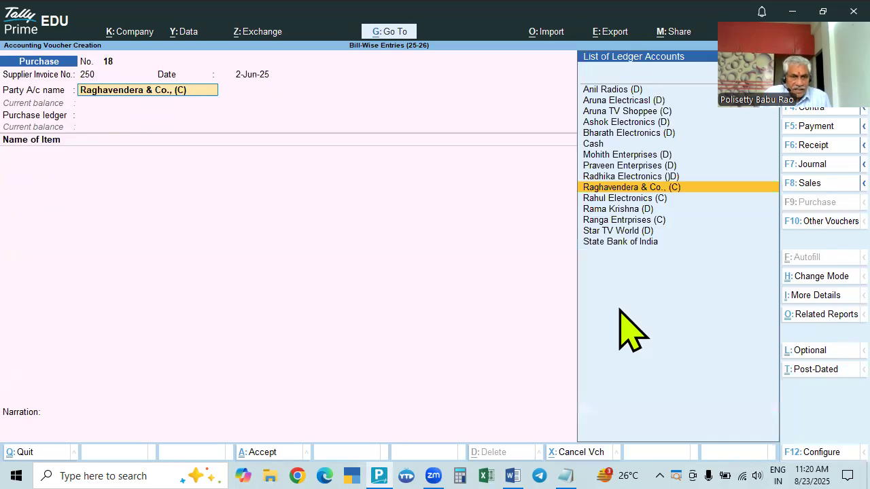
{"action": "key", "text": "Return"}
{"action": "key", "text": "ctrl+a"}
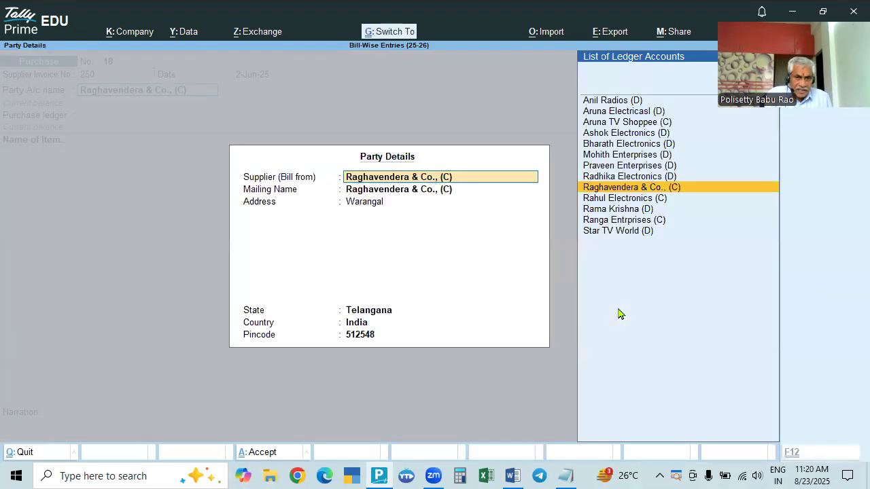
{"action": "key", "text": "ctrl+a"}
{"action": "key", "text": "Return"}
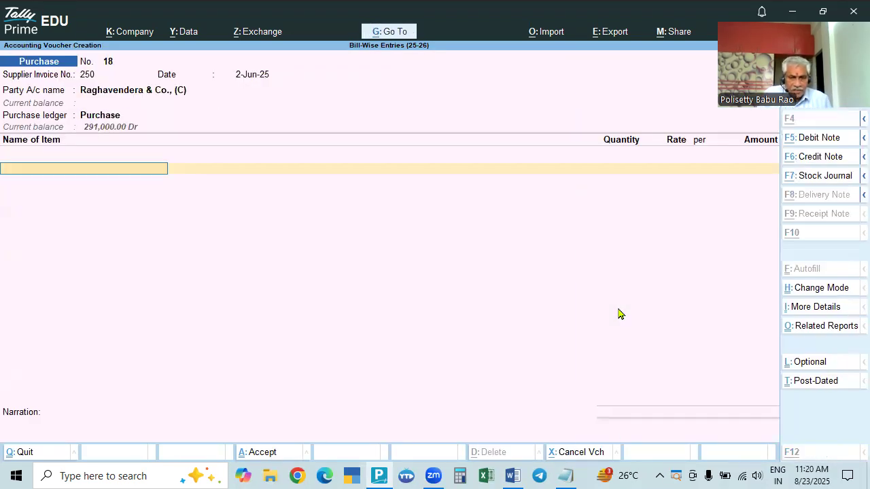
Check the sixth purchase's item, quantity and rate in the Word table.
{"action": "key", "text": "alt+Tab"}
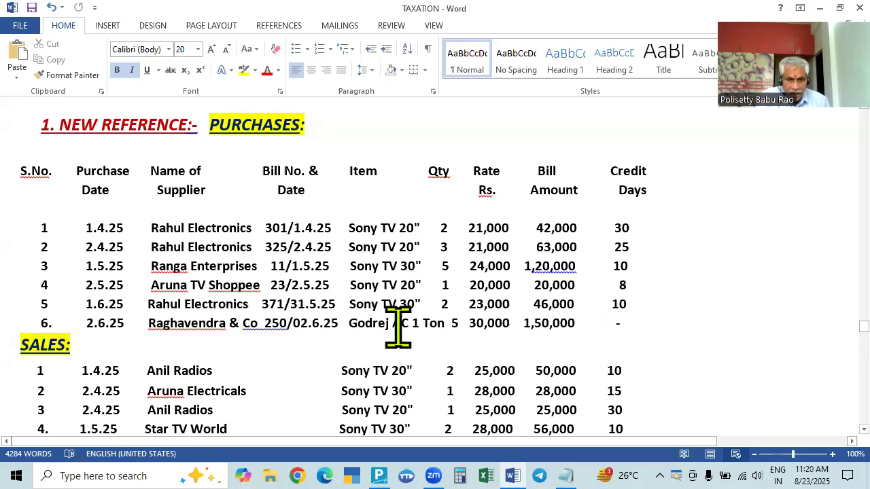
In TallyPrime, add Godrej AC 1 Ton to the purchase voucher with quantity 5 and a rate of 30,000 per Nos.
{"action": "key", "text": "alt+Tab"}
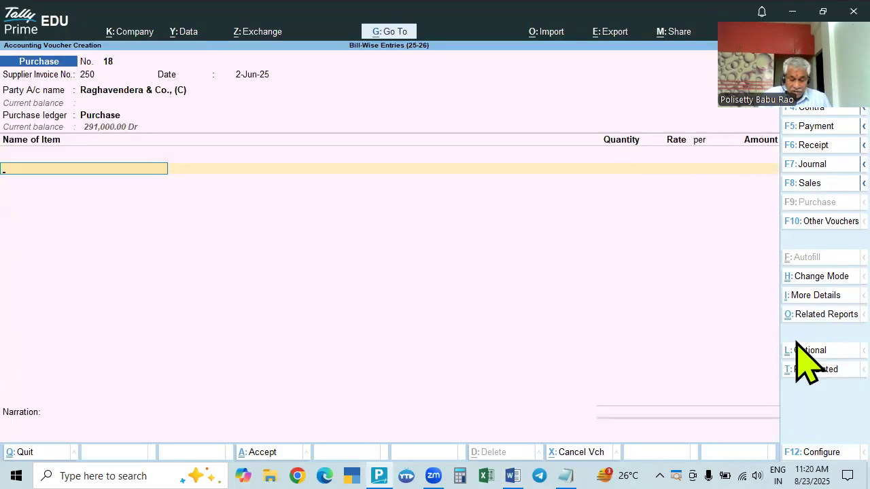
{"action": "type", "text": "G"}
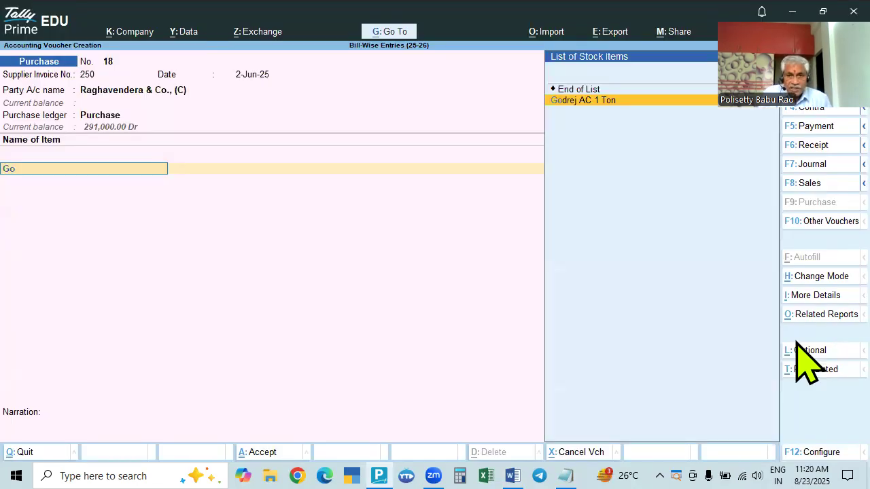
{"action": "type", "text": "o"}
{"action": "key", "text": "Return"}
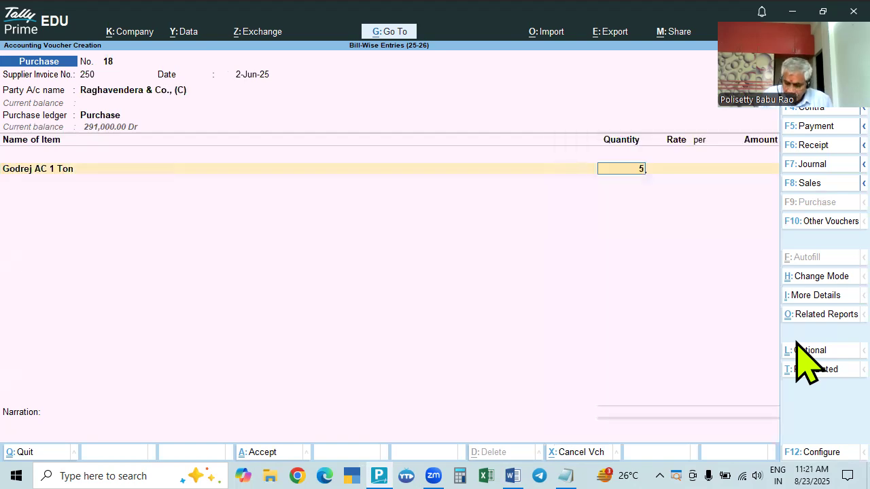
{"action": "key", "text": "Return"}
{"action": "key", "text": "alt+Tab"}
{"action": "key", "text": "alt+Tab"}
{"action": "type", "text": "30,000"}
{"action": "key", "text": "Return"}
{"action": "key", "text": "Return"}
{"action": "key", "text": "Return"}
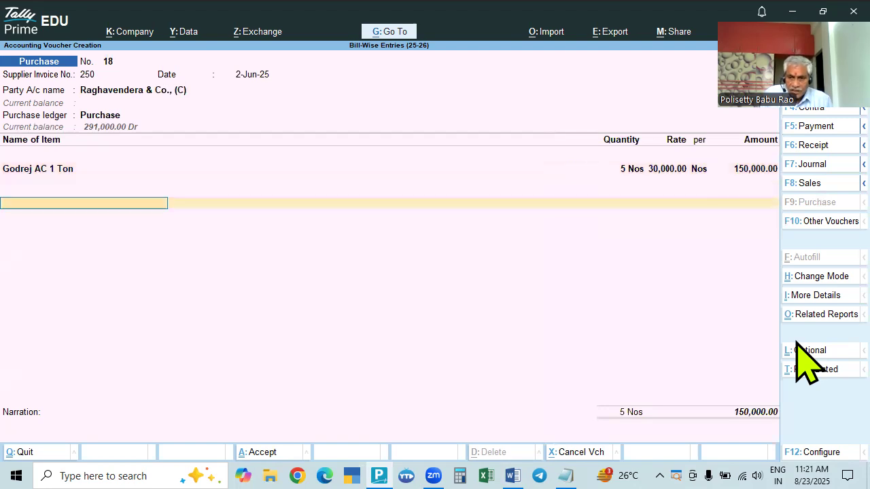
End the item list, keep the default remaining details, leave the narration empty, and save the purchase voucher.
{"action": "key", "text": "Return"}
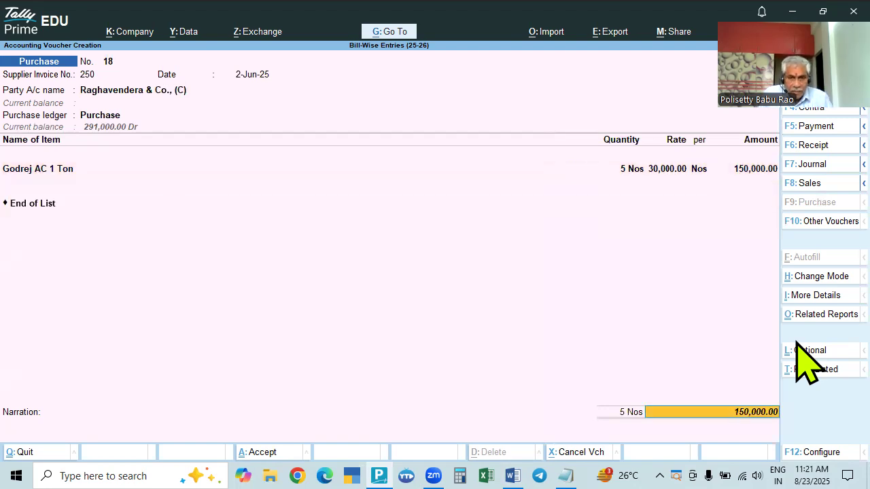
{"action": "key", "text": "Return"}
{"action": "key", "text": "Return"}
{"action": "key", "text": "Return"}
{"action": "key", "text": "Return"}
{"action": "key", "text": "Return"}
{"action": "key", "text": "Return"}
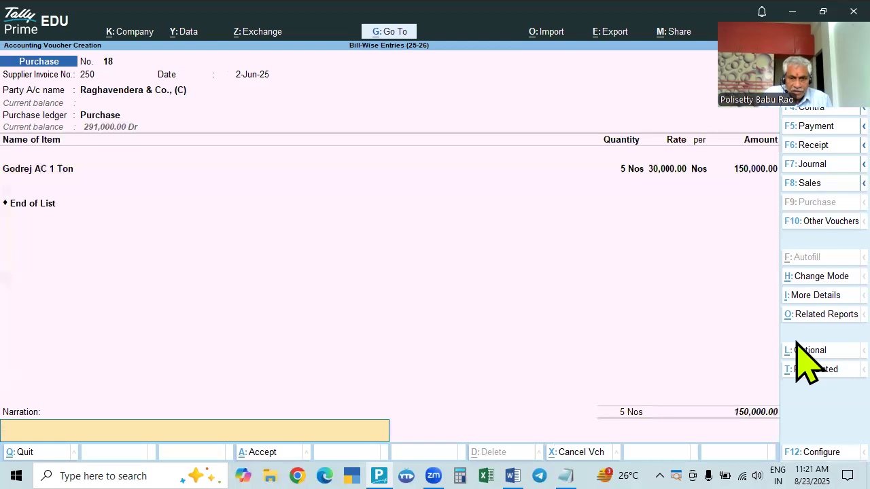
{"action": "key", "text": "Return"}
{"action": "key", "text": "Return"}
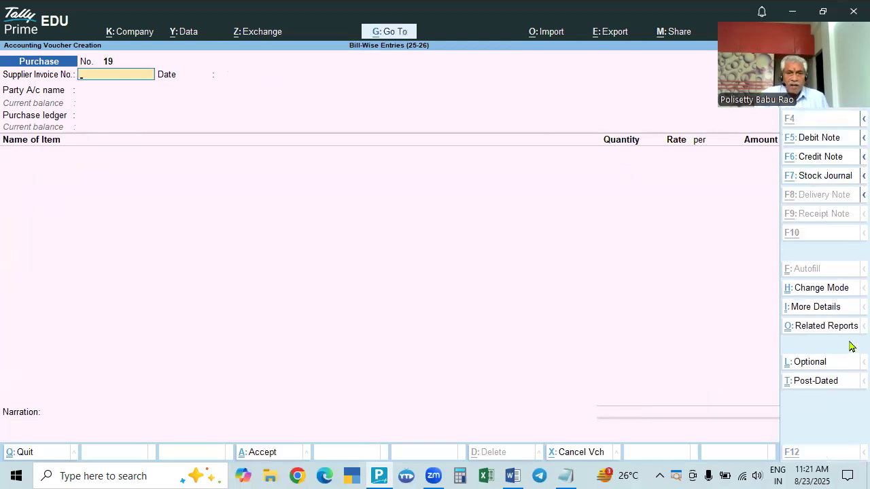
Look over the sales transactions in the Word document and open a new sales voucher in TallyPrime.
{"action": "key", "text": "alt+Tab"}
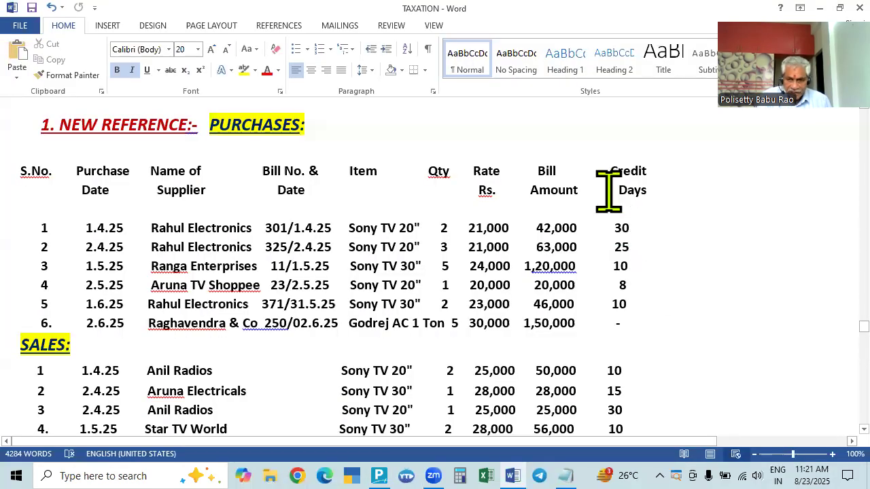
{"action": "scroll", "coordinate": [683, 346], "scroll_direction": "down", "scroll_amount": 2}
{"action": "scroll", "coordinate": [683, 346], "scroll_direction": "down", "scroll_amount": 7}
{"action": "scroll", "coordinate": [652, 351], "scroll_direction": "up", "scroll_amount": 5}
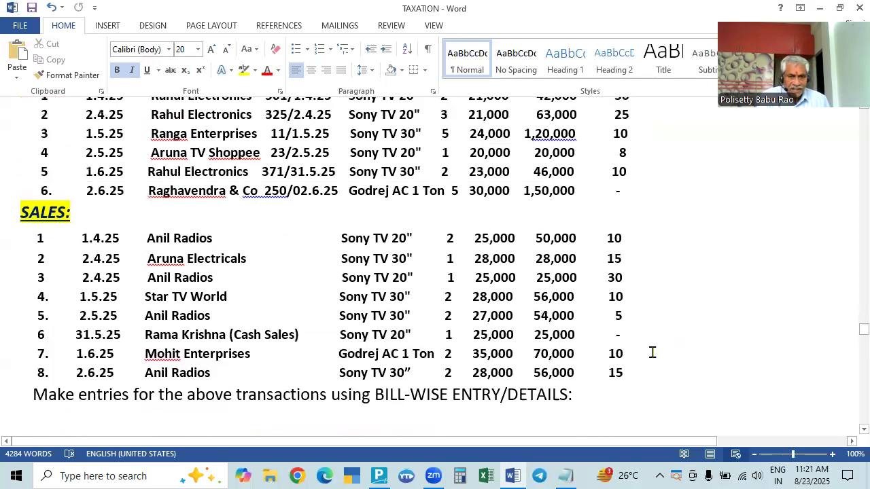
{"action": "key", "text": "alt+Tab"}
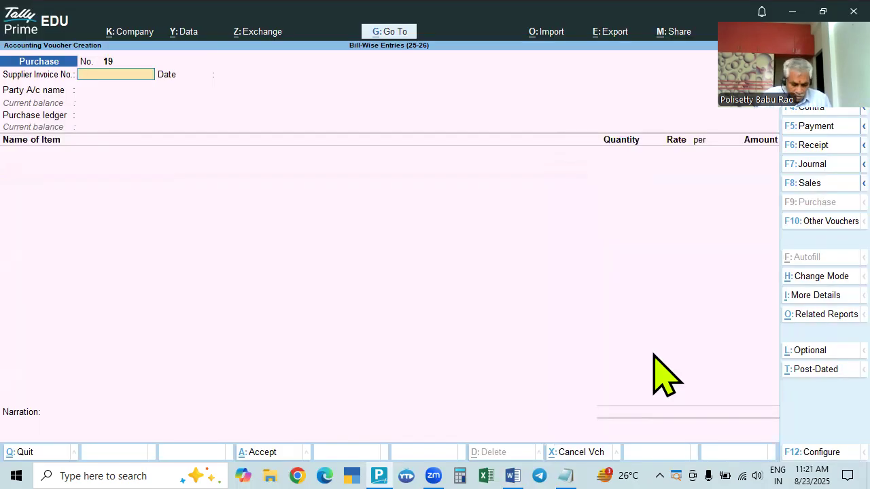
{"action": "key", "text": "F8"}
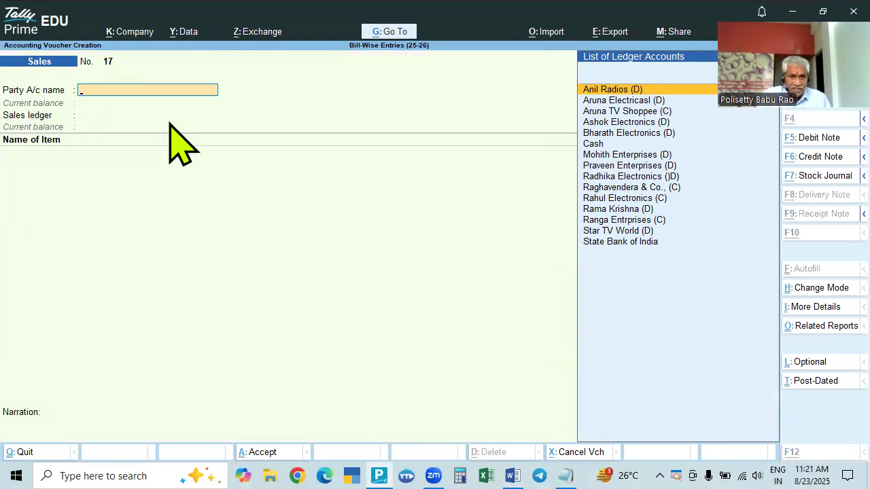
Check the first sales transaction in the Word list and set the sales voucher date to 1-Apr-25 in TallyPrime.
{"action": "key", "text": "alt+Tab"}
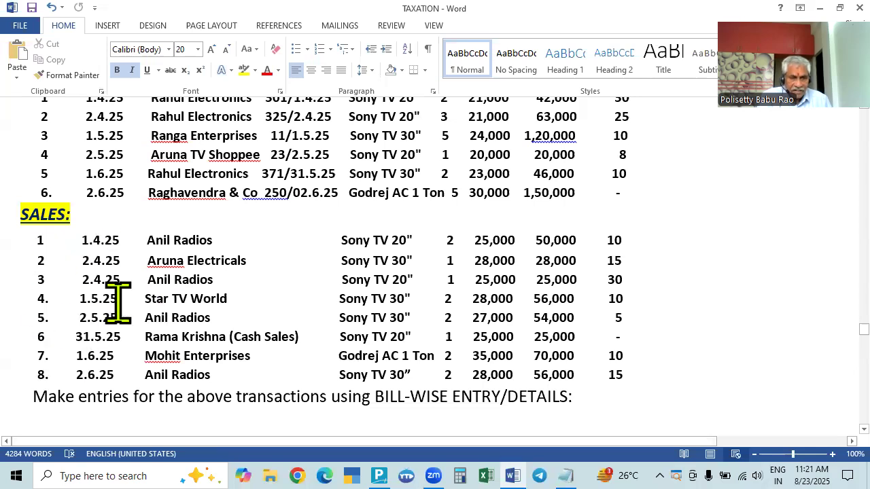
{"action": "key", "text": "alt+Tab"}
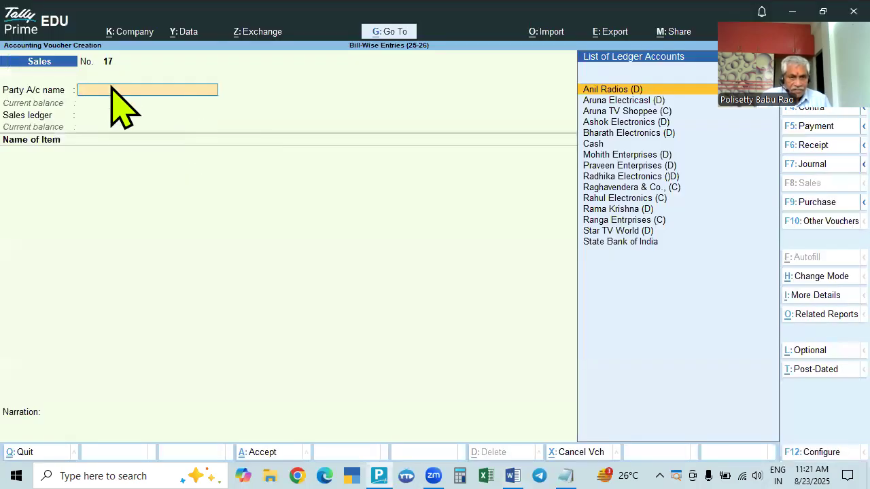
{"action": "key", "text": "alt+Tab"}
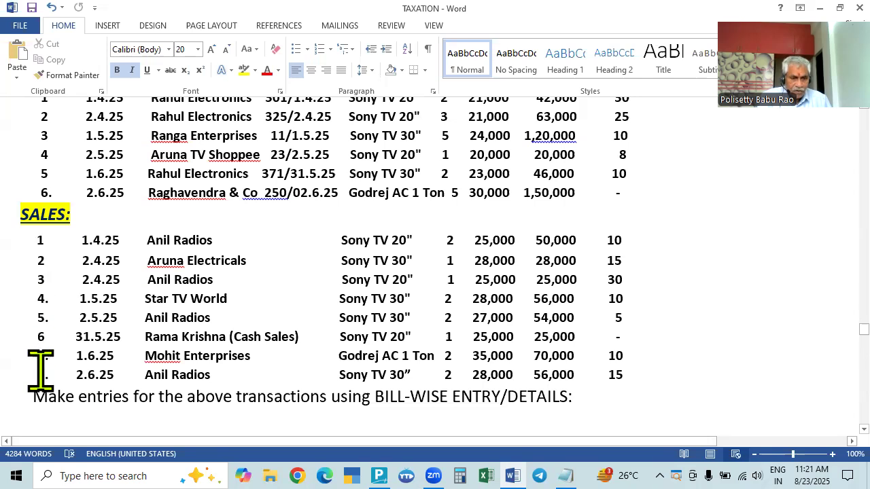
{"action": "key", "text": "alt+Tab"}
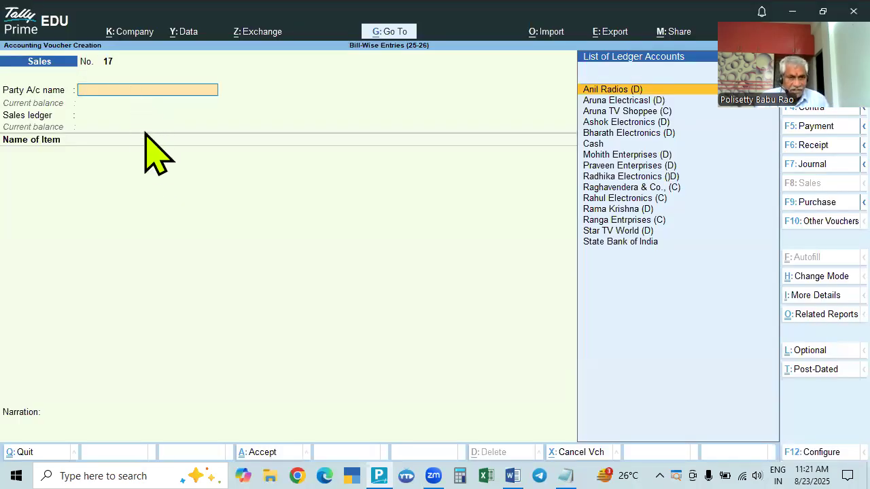
{"action": "key", "text": "alt+Tab"}
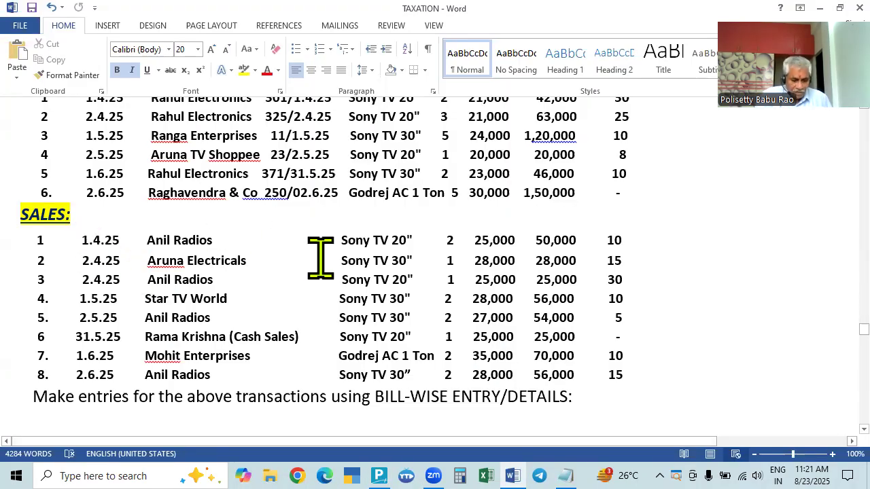
{"action": "key", "text": "alt+Tab"}
{"action": "key", "text": "F2"}
{"action": "type", "text": "21"}
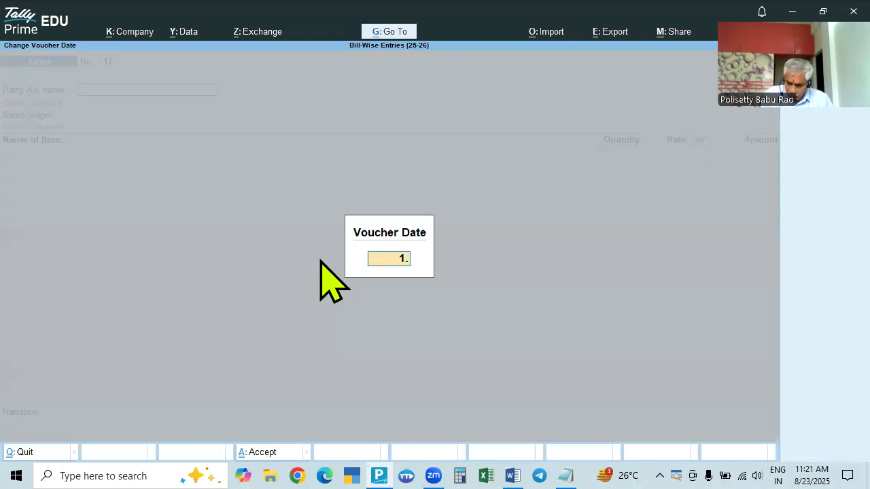
{"action": "key", "text": "Return"}
Choose Anil Radios (D) as the party account of the sales voucher, following the Word list.
{"action": "key", "text": "alt+Tab"}
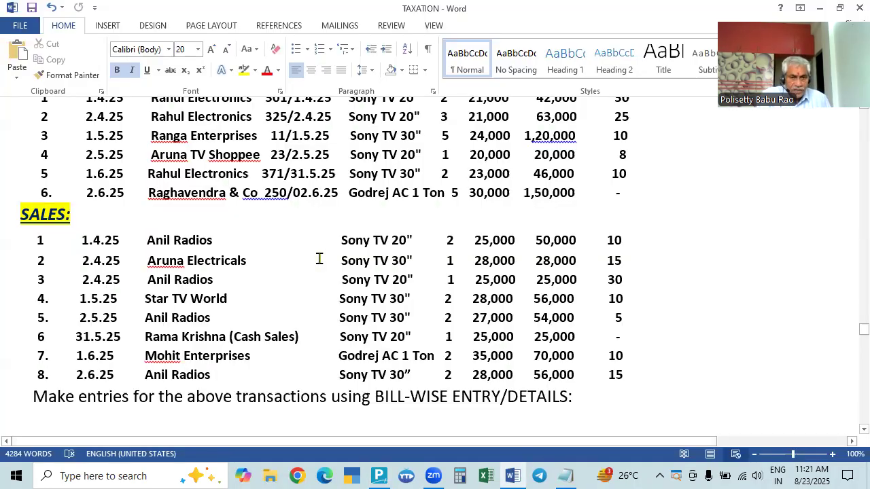
{"action": "key", "text": "alt+Tab"}
{"action": "type", "text": "Ani"}
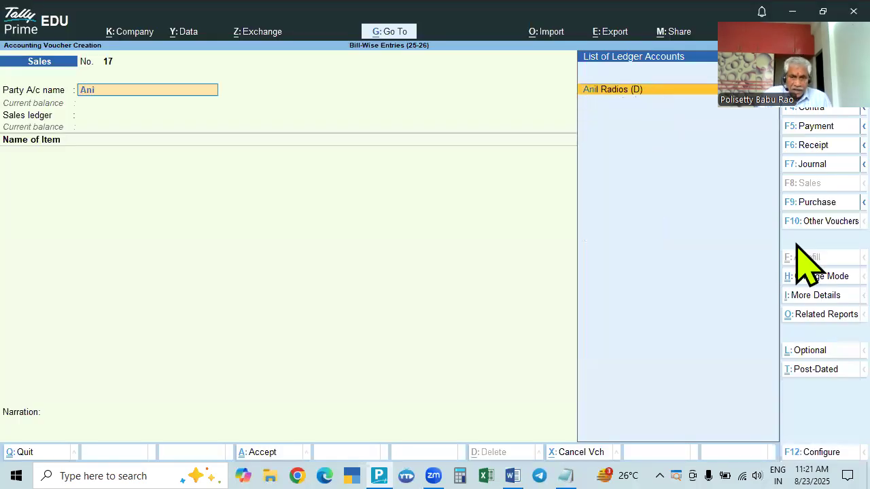
{"action": "key", "text": "Return"}
Return to the party account field, open the Anil Radios (D) ledger master and close it without changes.
{"action": "key", "text": "Escape"}
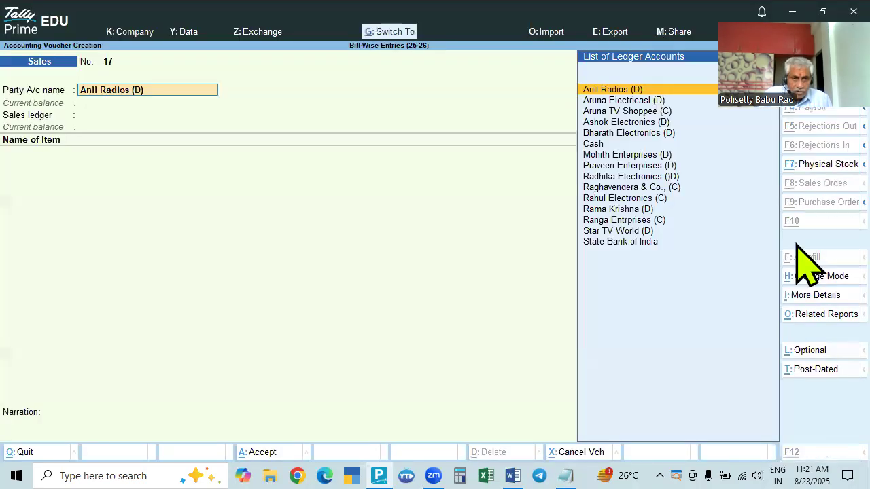
{"action": "key", "text": "ctrl+Return"}
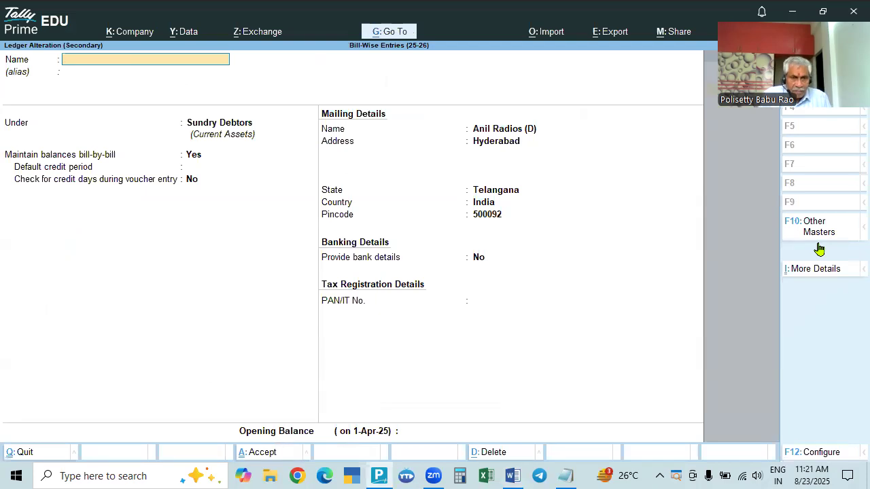
{"action": "key", "text": "Escape"}
Confirm Anil Radios (D) as party with the dispatch and order details left blank, and select Sakes as the sales ledger.
{"action": "key", "text": "Return"}
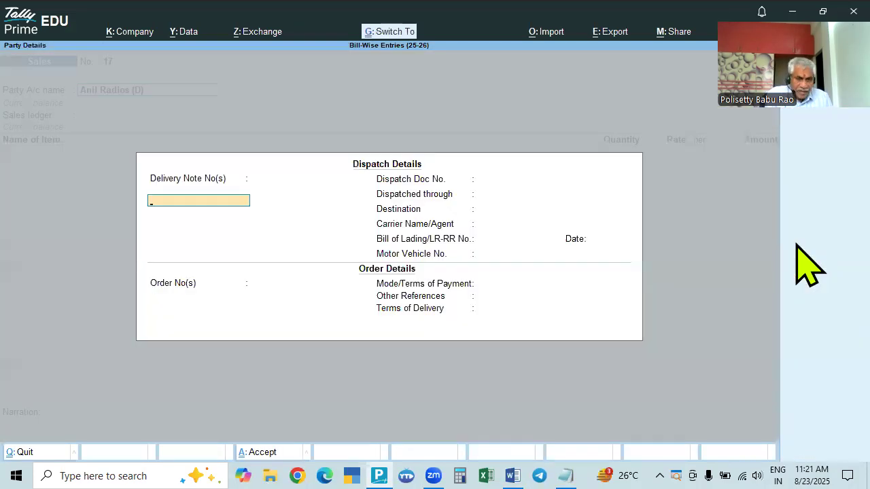
{"action": "key", "text": "ctrl+a"}
{"action": "key", "text": "ctrl+a"}
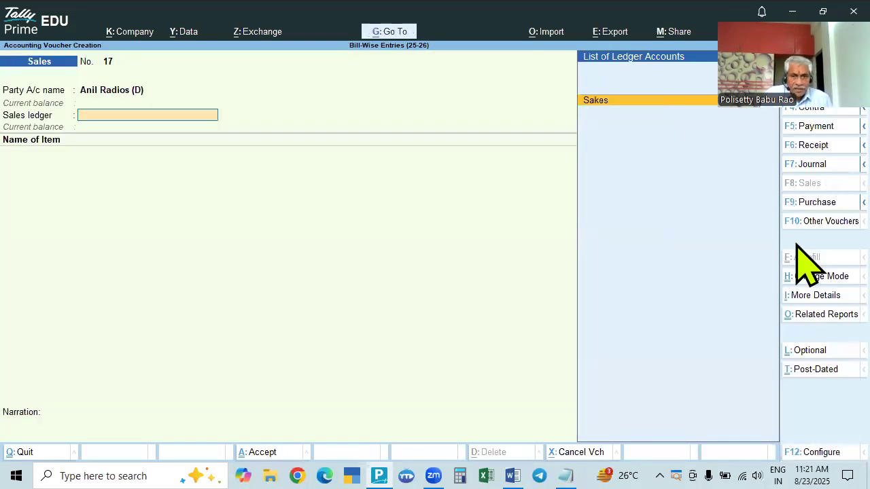
{"action": "key", "text": "Return"}
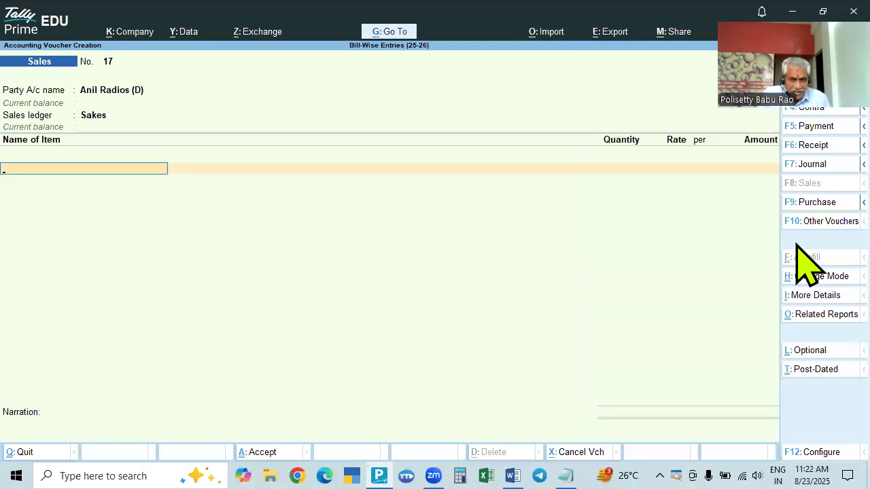
Add Sony TV 20" to the sales voucher with a quantity of 2, as given in the Word list.
{"action": "key", "text": "alt+Tab"}
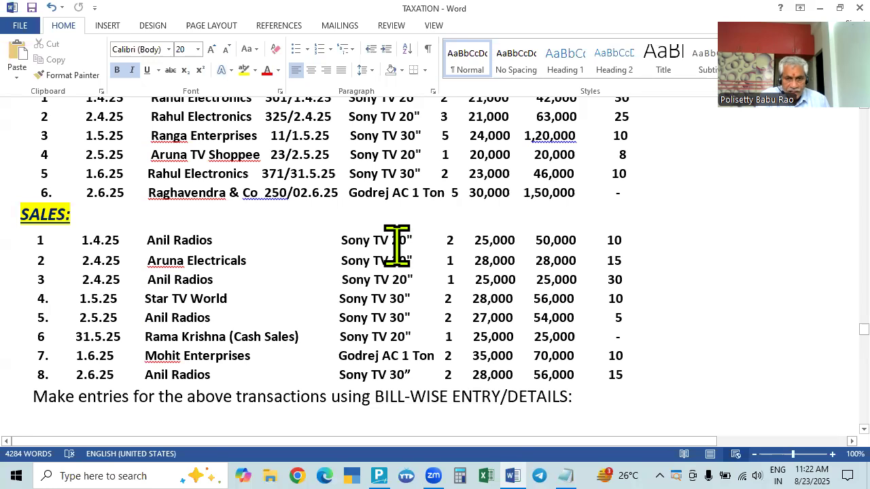
{"action": "key", "text": "alt+Tab"}
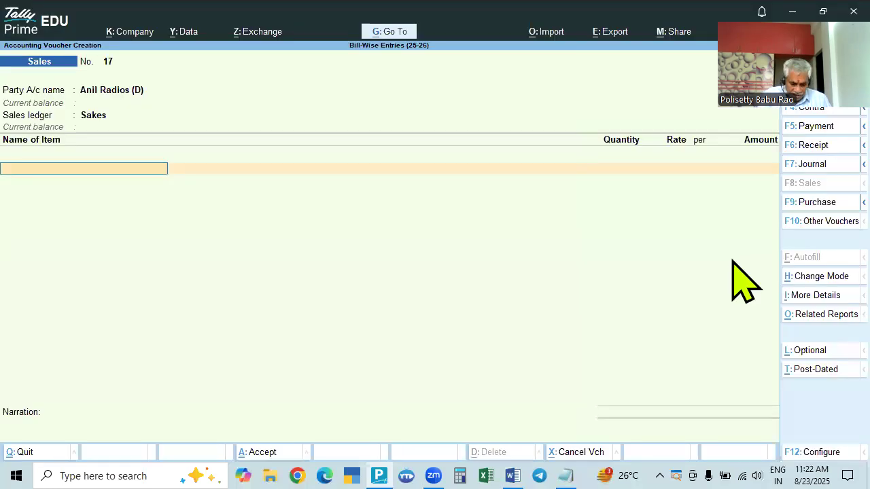
{"action": "type", "text": "Son"}
{"action": "key", "text": "Down"}
{"action": "key", "text": "Return"}
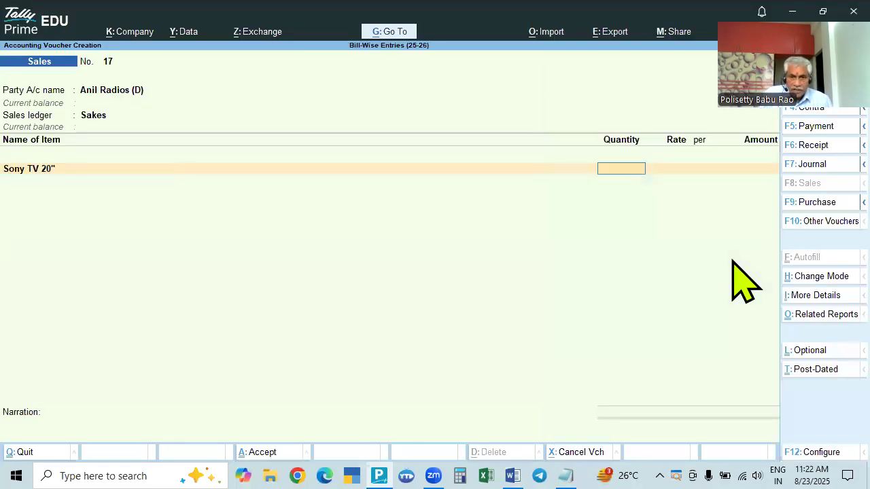
{"action": "type", "text": "2"}
{"action": "key", "text": "Return"}
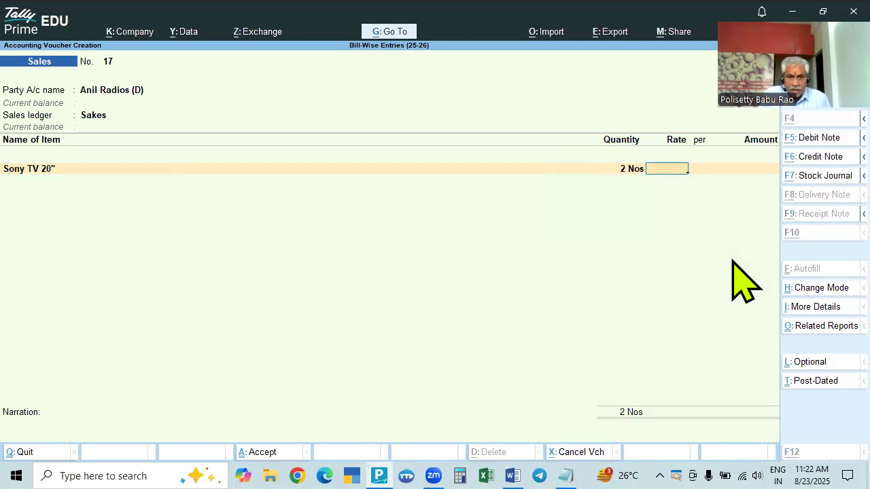
Set the Sony TV 20" rate to 25,000 per Nos from the Word list and complete the item line.
{"action": "key", "text": "alt+Tab"}
{"action": "key", "text": "alt+Tab"}
{"action": "type", "text": "25,000"}
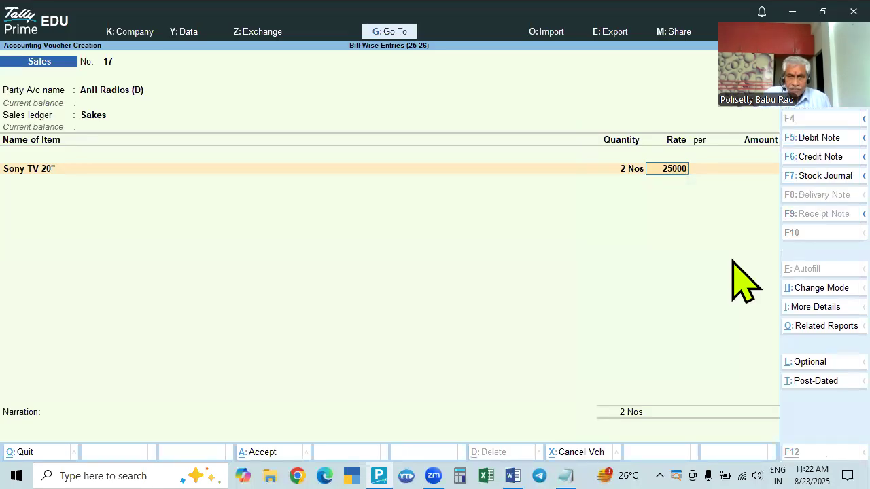
{"action": "key", "text": "alt+Tab"}
{"action": "key", "text": "alt+Tab"}
{"action": "key", "text": "Return"}
{"action": "key", "text": "Return"}
{"action": "key", "text": "Return"}
{"action": "key", "text": "Return"}
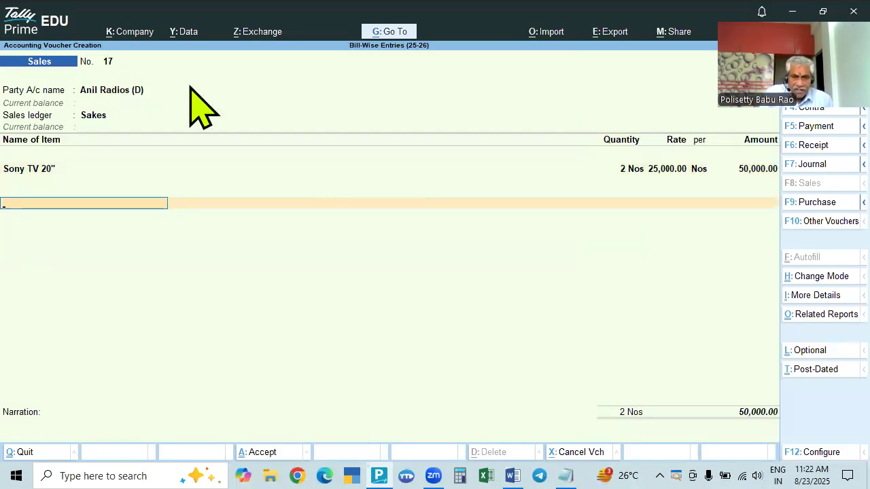
End the item list and allocate the full bill amount as New Ref 17 without credit days.
{"action": "key", "text": "Return"}
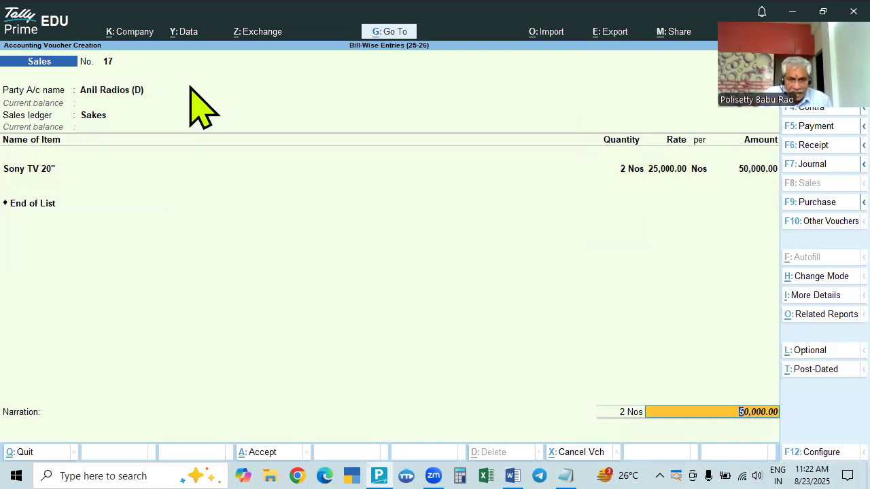
{"action": "key", "text": "Return"}
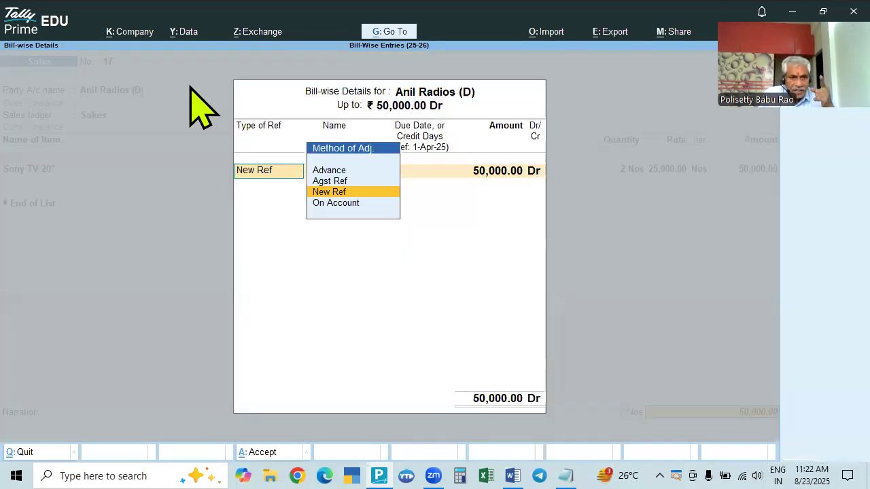
{"action": "key", "text": "Return"}
{"action": "key", "text": "Return"}
{"action": "key", "text": "Return"}
{"action": "key", "text": "Return"}
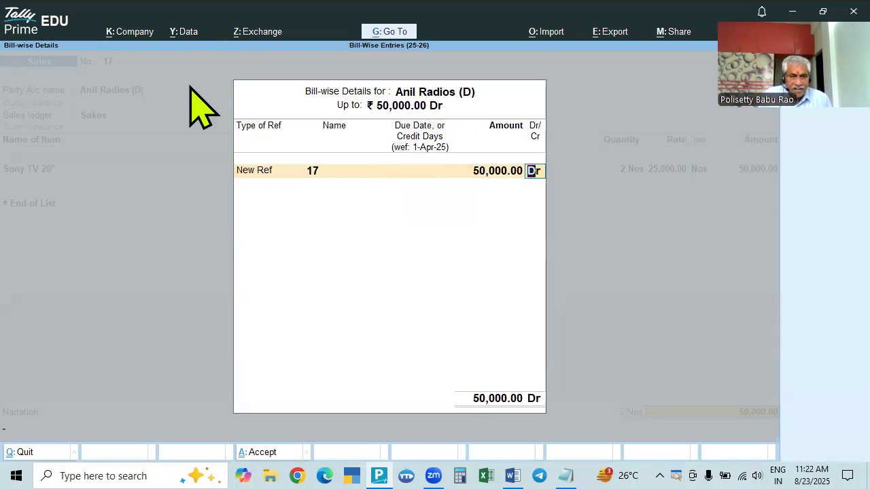
{"action": "key", "text": "Return"}
Save the sales voucher with an empty narration and return to the sales list in Word.
{"action": "key", "text": "Return"}
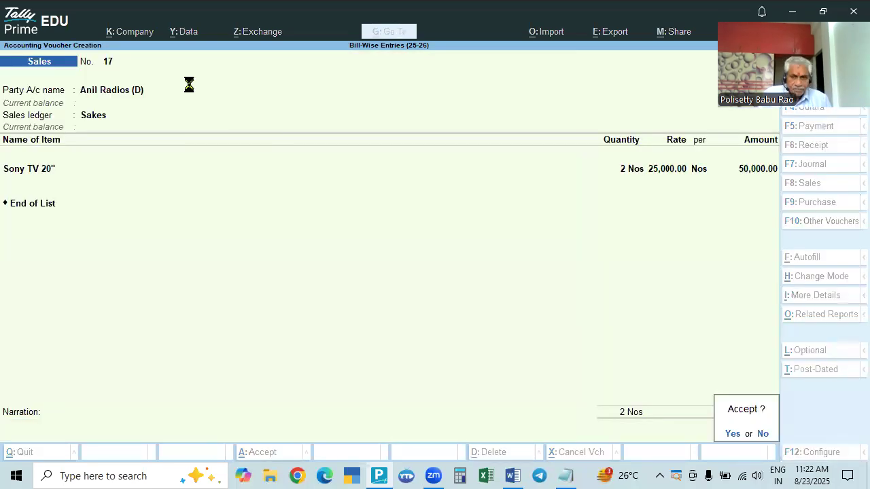
{"action": "key", "text": "Return"}
{"action": "key", "text": "alt+Tab"}
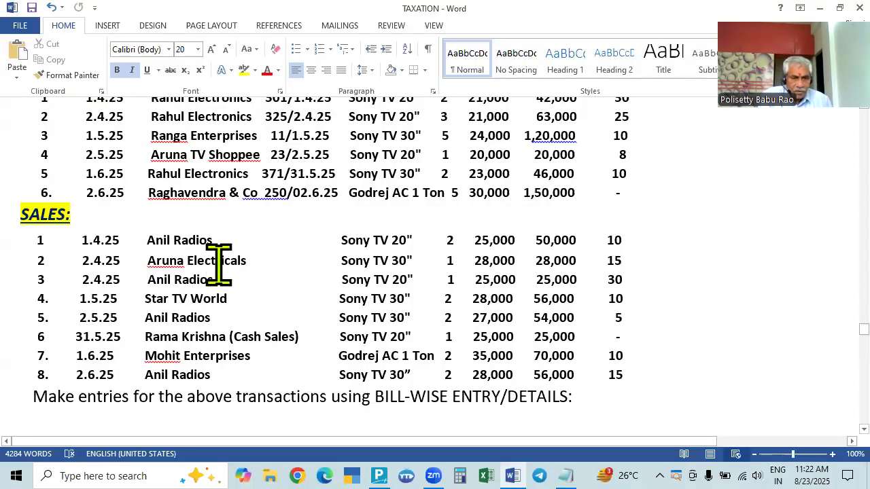
Set the TallyPrime sales voucher date to 2-4-2025 and check the second sales entry in the Word list.
{"action": "key", "text": "alt+Tab"}
{"action": "key", "text": "F2"}
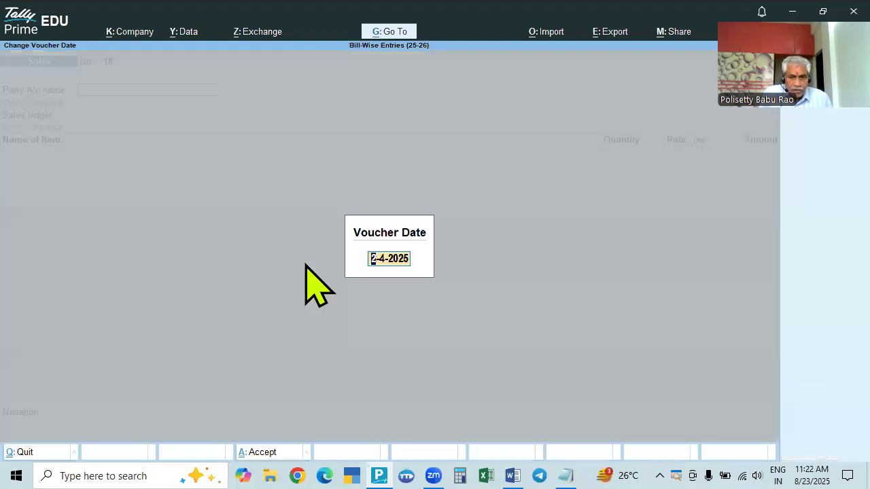
{"action": "key", "text": "Return"}
{"action": "key", "text": "alt+Tab"}
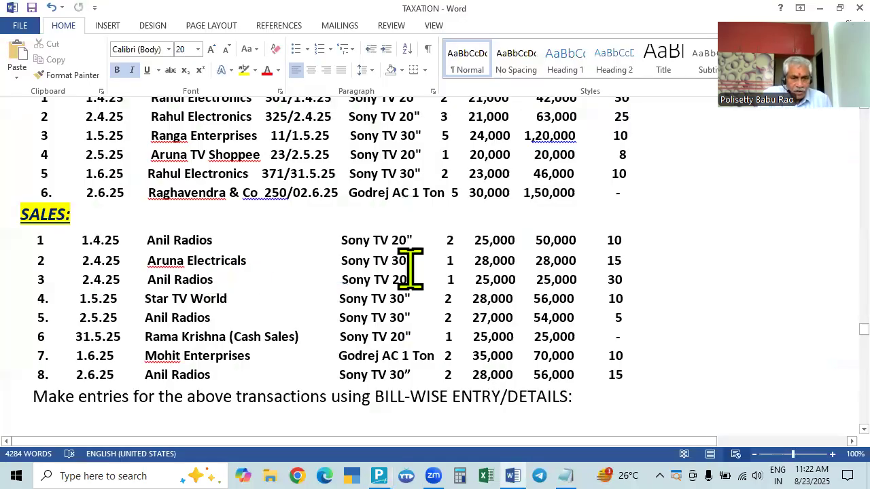
Select Aruna Electricasl (D) as the voucher's party, accept its party details, and set the sales ledger to Sakes.
{"action": "key", "text": "alt+Tab"}
{"action": "type", "text": "Arun"}
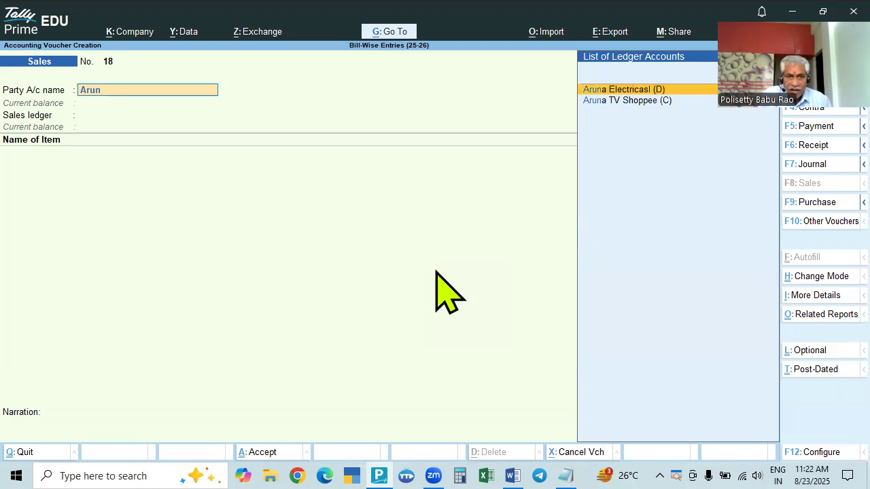
{"action": "key", "text": "Return"}
{"action": "key", "text": "Escape"}
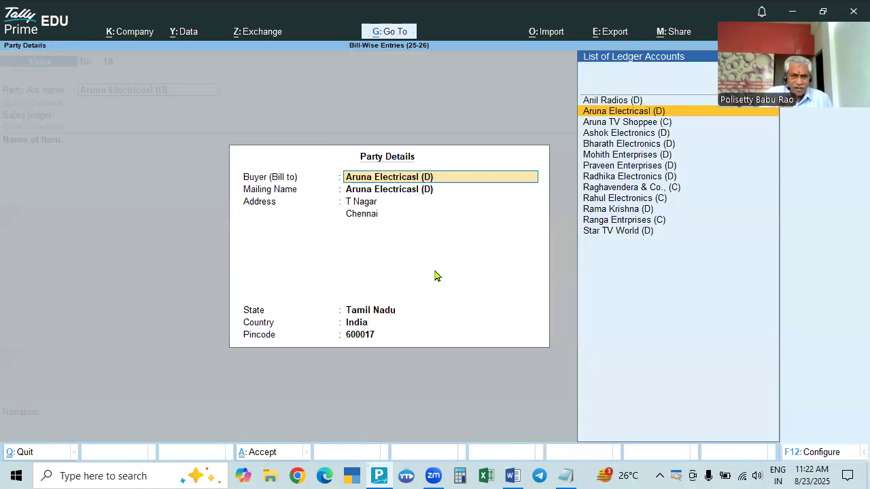
{"action": "key", "text": "ctrl+a"}
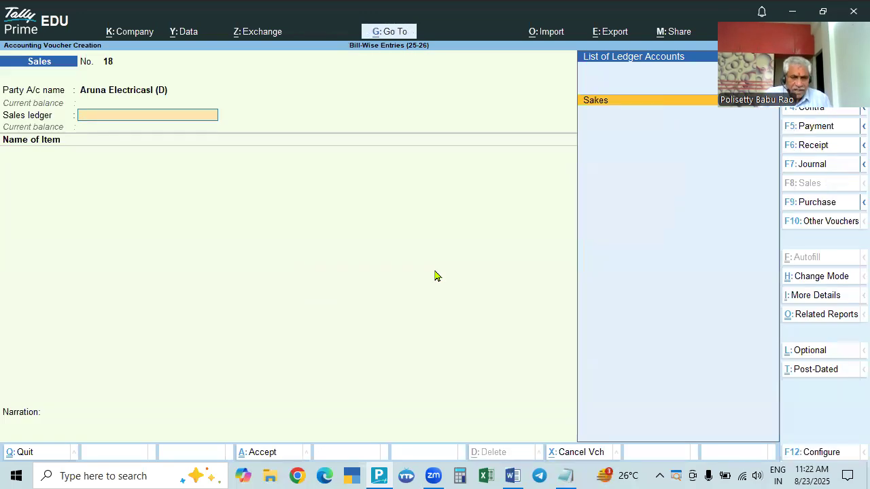
{"action": "key", "text": "ctrl"}
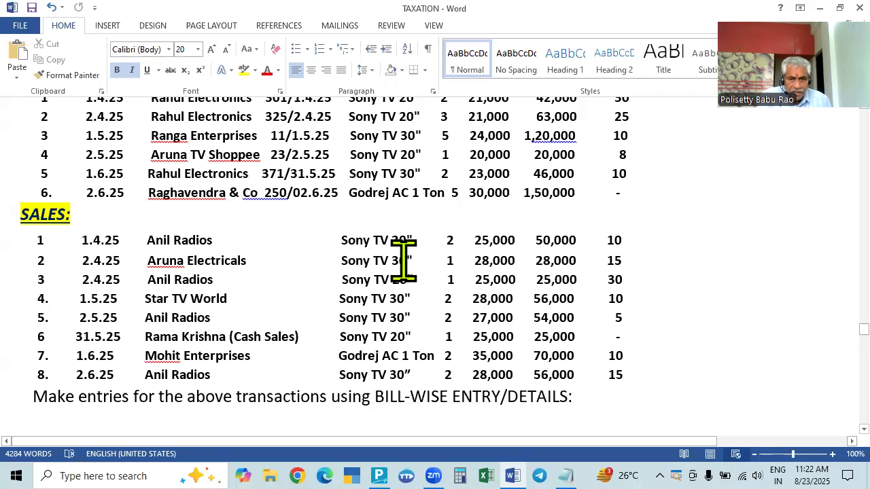
Add Sony TV 30" to the Aruna Electricasl sales voucher with a quantity of 1, following the Word list.
{"action": "key", "text": "alt+Tab"}
{"action": "type", "text": "Son"}
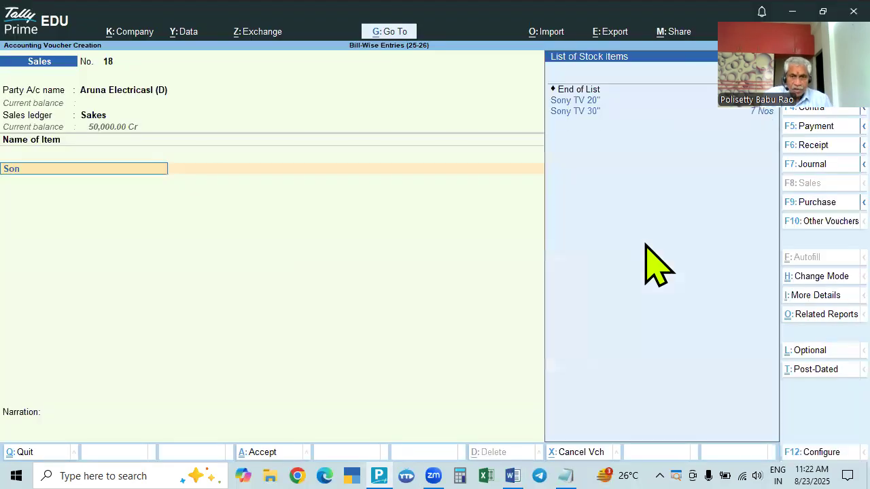
{"action": "key", "text": "Down"}
{"action": "key", "text": "Down"}
{"action": "key", "text": "Return"}
{"action": "type", "text": "1"}
{"action": "key", "text": "Return"}
Set the Sony TV 30" rate to 28,000 per Nos from the Word list and complete the item line.
{"action": "key", "text": "alt+Tab"}
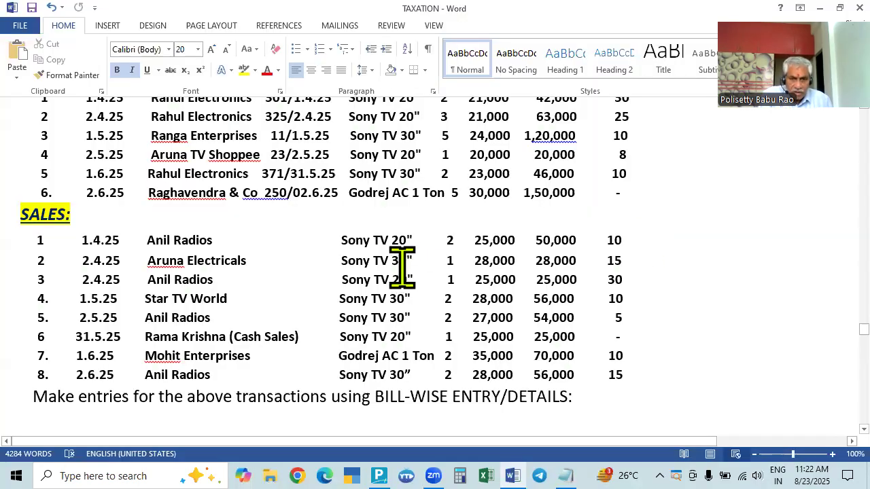
{"action": "key", "text": "alt+Tab"}
{"action": "type", "text": "2"}
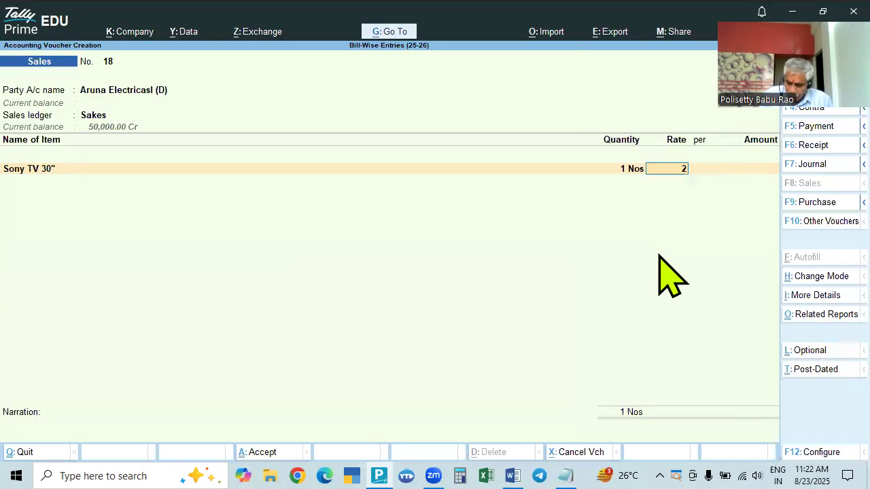
{"action": "type", "text": "8,000"}
{"action": "key", "text": "Return"}
{"action": "key", "text": "Return"}
{"action": "key", "text": "Return"}
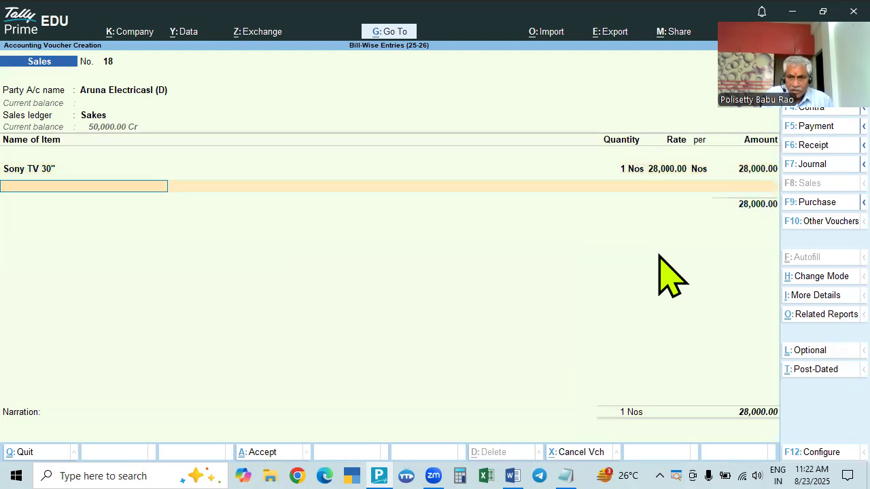
End the item list and allocate the full 28,000 bill as New Ref 18 without credit days.
{"action": "key", "text": "Return"}
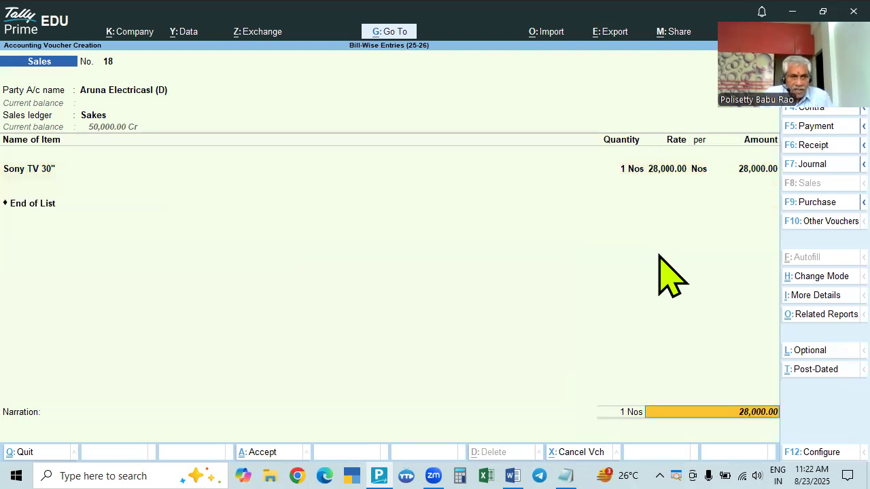
{"action": "key", "text": "Return"}
{"action": "key", "text": "Return"}
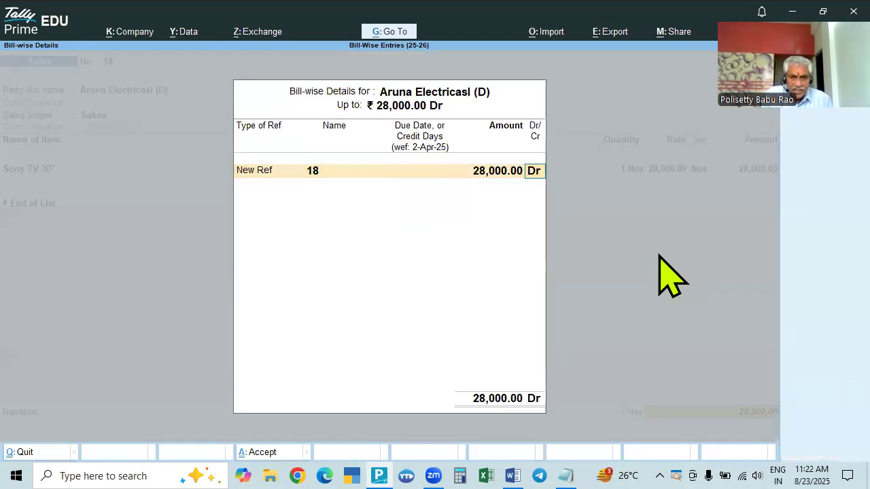
{"action": "key", "text": "Return"}
Save the Aruna Electricasl voucher with an empty narration and check the third sales entry in Word.
{"action": "key", "text": "Return"}
{"action": "key", "text": "Return"}
{"action": "key", "text": "alt+Tab"}
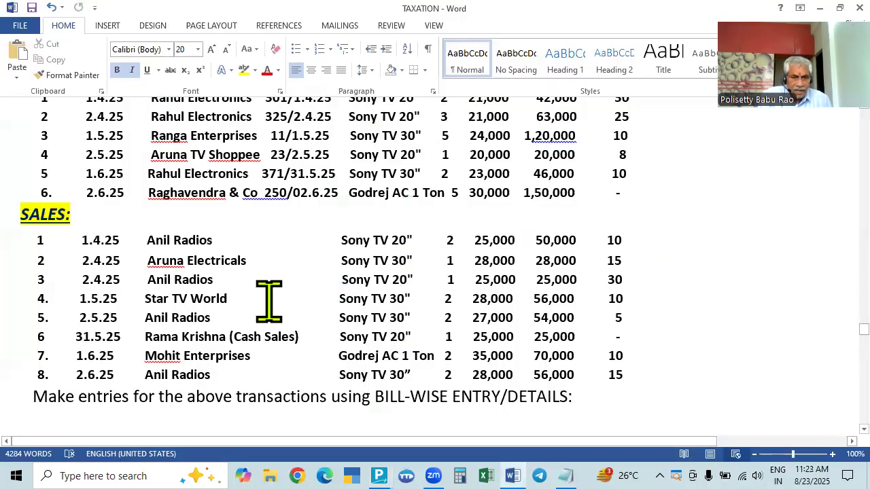
{"action": "key", "text": "alt"}
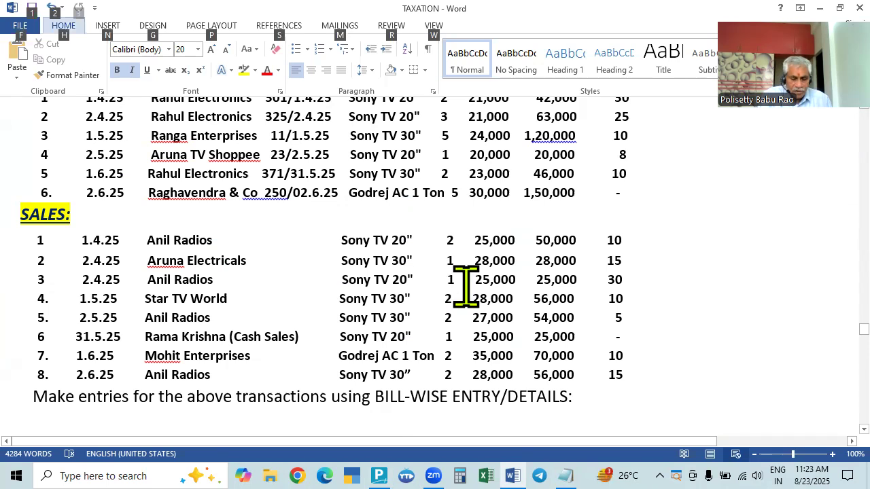
Select Anil Radios (D) as the new voucher's party in TallyPrime, accept its details, and choose the Sakes ledger.
{"action": "key", "text": "alt+Tab"}
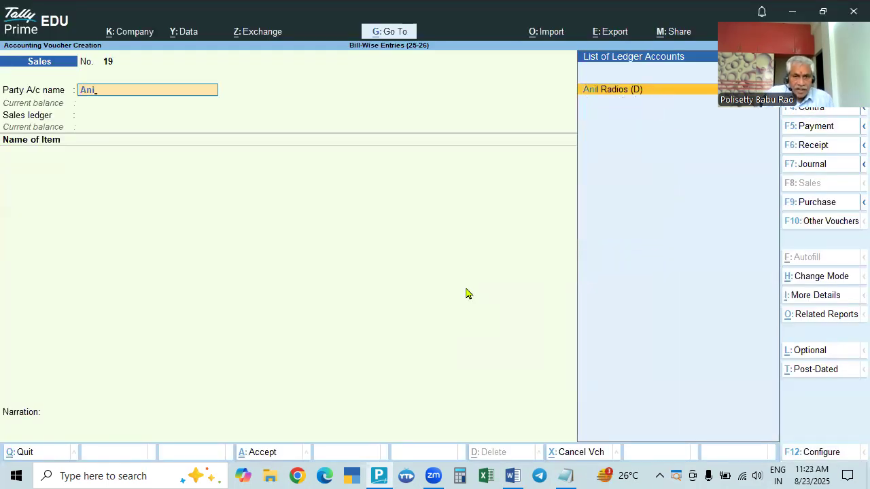
{"action": "key", "text": "Return"}
{"action": "key", "text": "ctrl+a"}
{"action": "key", "text": "ctrl+a"}
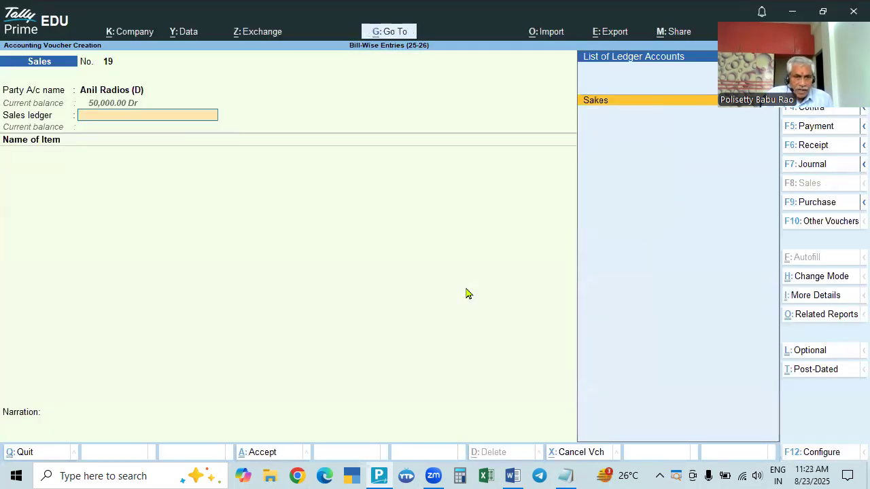
{"action": "key", "text": "Return"}
Add Sony TV 20" to the Anil Radios sales voucher with a quantity of 1, as given in the Word list.
{"action": "type", "text": "son"}
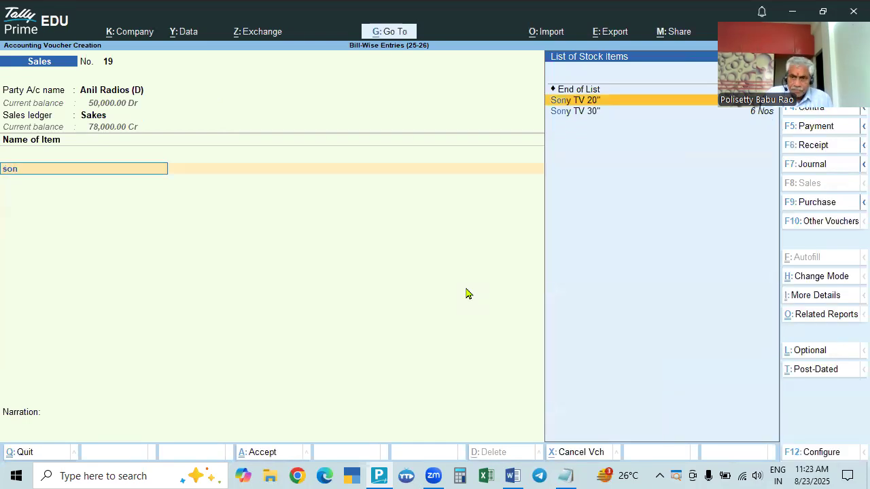
{"action": "key", "text": "Down"}
{"action": "key", "text": "Up"}
{"action": "key", "text": "Return"}
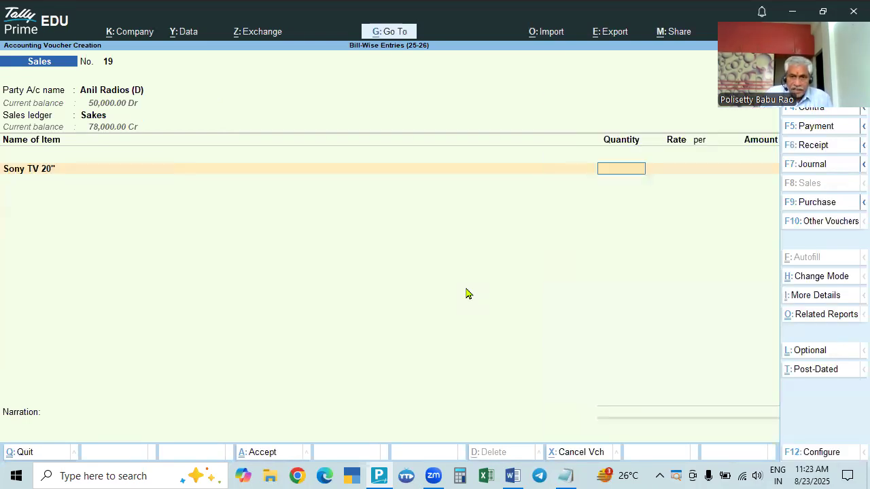
{"action": "key", "text": "alt+Tab"}
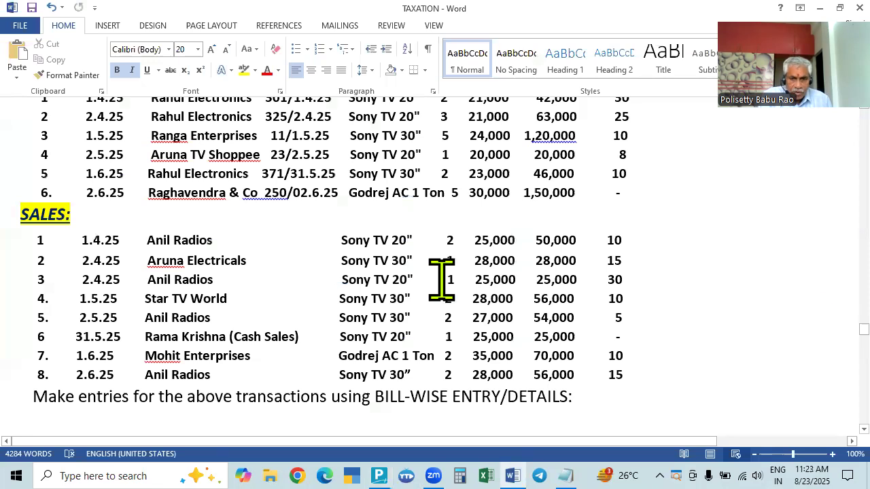
{"action": "key", "text": "alt+Tab"}
{"action": "type", "text": "1"}
{"action": "key", "text": "Return"}
Set the Sony TV 20" rate to 25,000 per Nos and complete the item line.
{"action": "type", "text": "25000"}
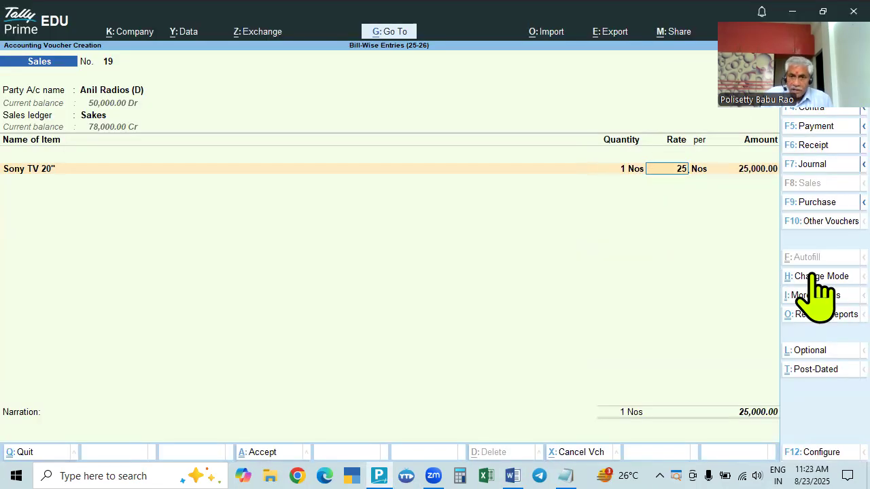
{"action": "key", "text": "Return"}
{"action": "key", "text": "Return"}
{"action": "key", "text": "Return"}
End the item list and allocate the full 25,000 bill as New Ref 19 without credit days.
{"action": "key", "text": "Return"}
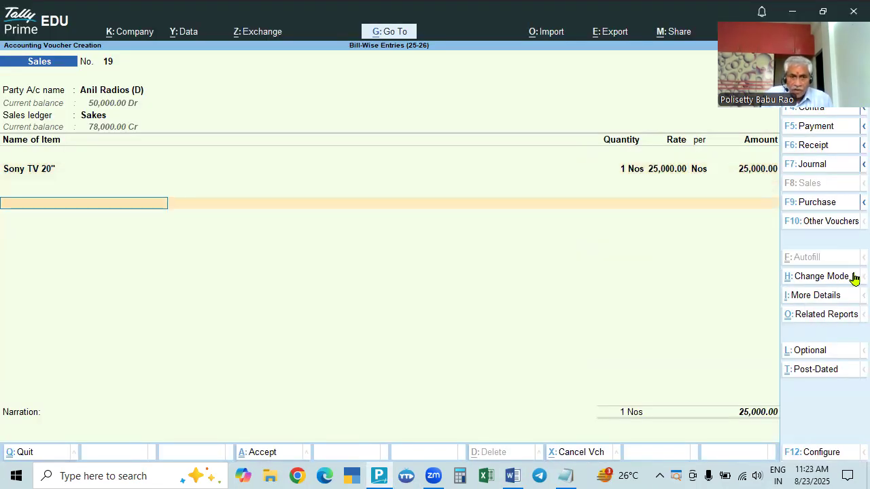
{"action": "key", "text": "Return"}
{"action": "key", "text": "Return"}
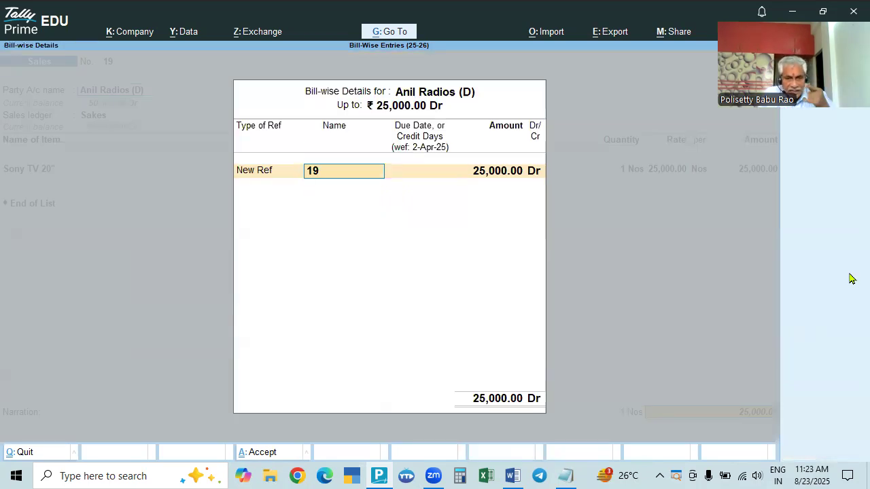
{"action": "key", "text": "Return"}
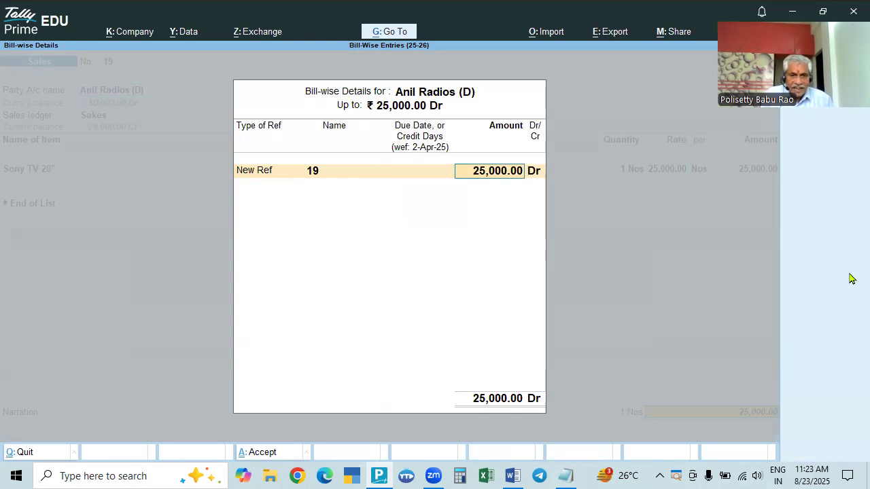
{"action": "key", "text": "Return"}
Save the Anil Radios voucher with an empty narration and return to the sales list in Word.
{"action": "key", "text": "Return"}
{"action": "key", "text": "Return"}
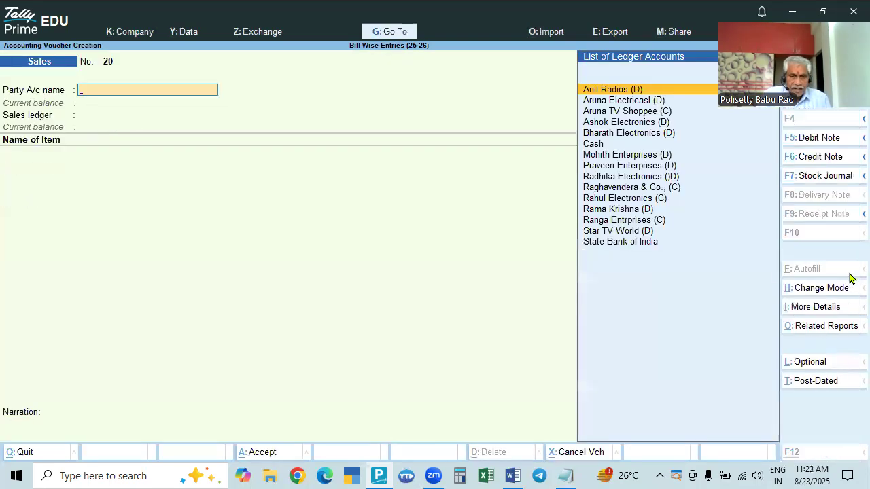
{"action": "key", "text": "alt+Tab"}
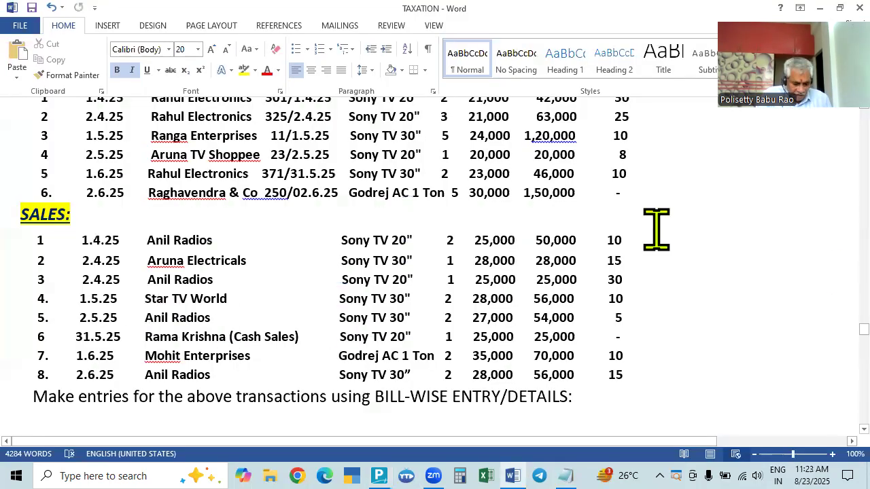
Set the next sales voucher's date to 1-5-2025 in TallyPrime and check the fourth sales entry in Word.
{"action": "key", "text": "alt+Tab"}
{"action": "key", "text": "F2"}
{"action": "type", "text": "1."}
{"action": "key", "text": "Return"}
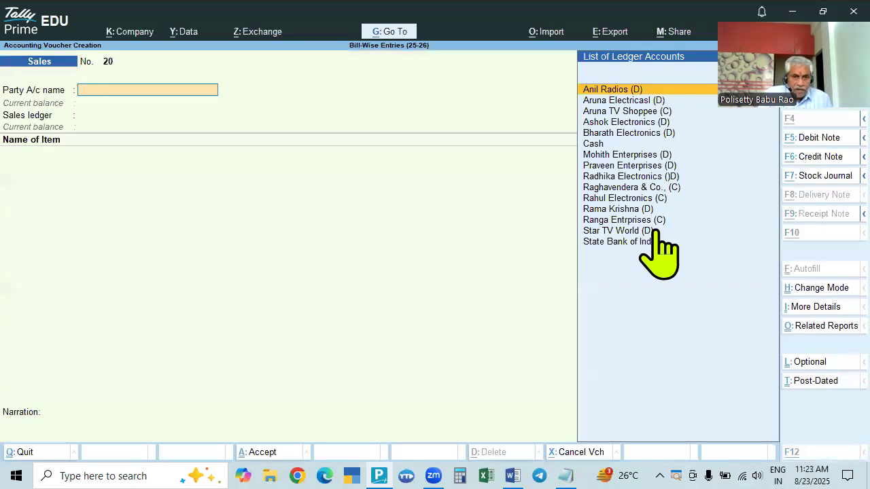
{"action": "key", "text": "alt+Tab"}
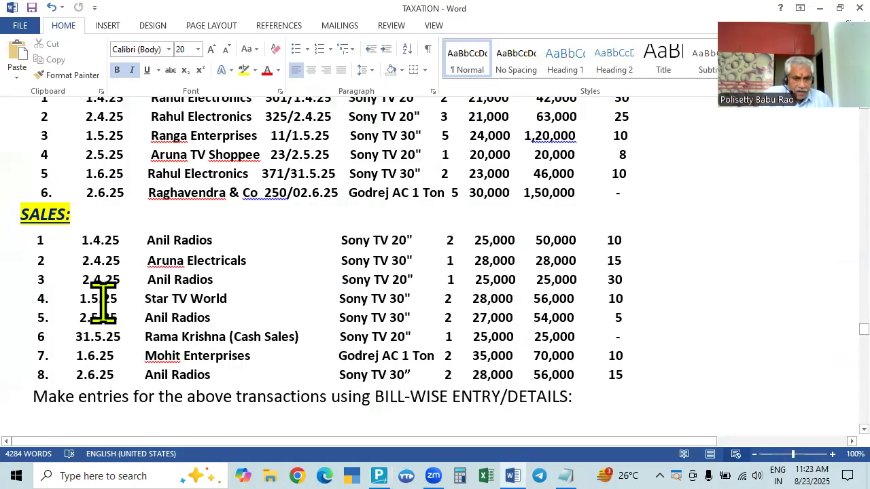
Select Star TV World (D) as the voucher's party, accept its party details, and set the sales ledger to Sakes.
{"action": "key", "text": "alt+Tab"}
{"action": "type", "text": "Sta"}
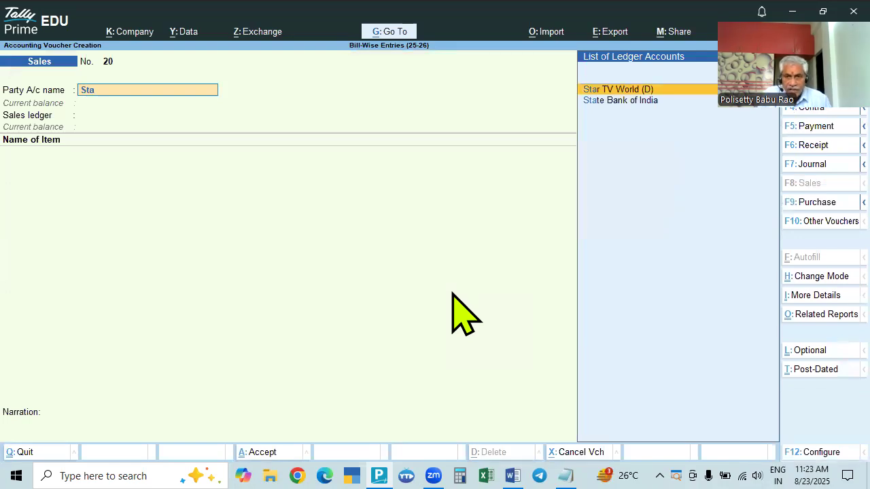
{"action": "key", "text": "Return"}
{"action": "key", "text": "ctrl+a"}
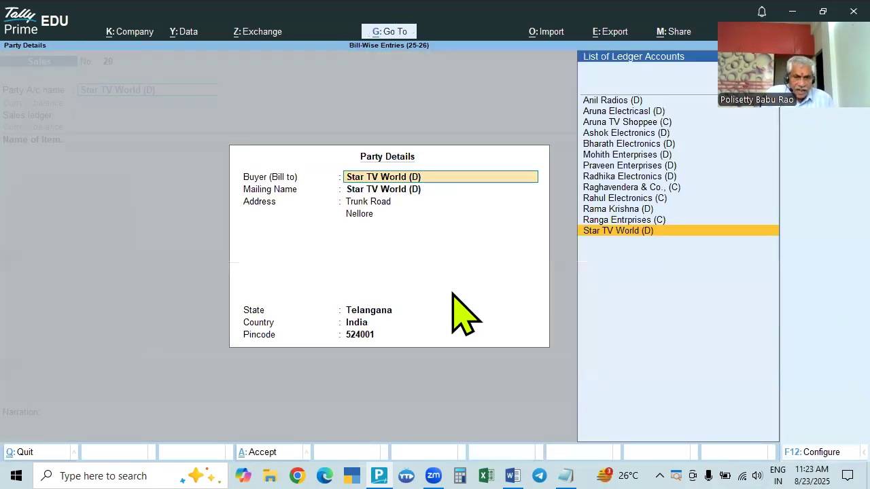
{"action": "key", "text": "Return"}
{"action": "key", "text": "ctrl+a"}
{"action": "key", "text": "Return"}
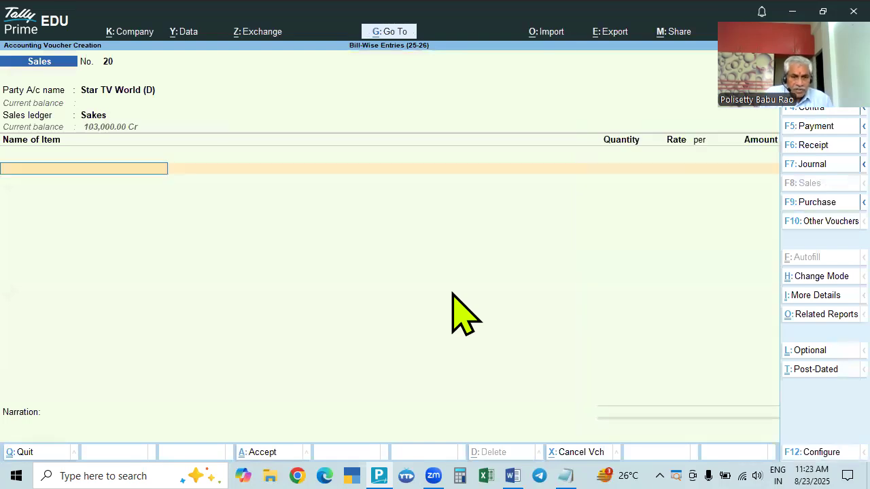
Add Sony TV 30" to the Star TV World sales voucher with a quantity of 2, following the Word list.
{"action": "key", "text": "alt+Tab"}
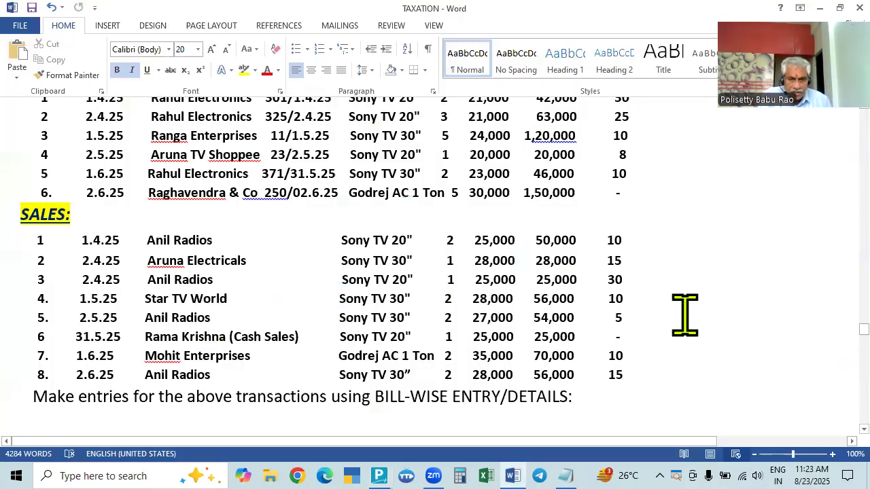
{"action": "key", "text": "alt+Tab"}
{"action": "type", "text": "Son"}
{"action": "key", "text": "Down"}
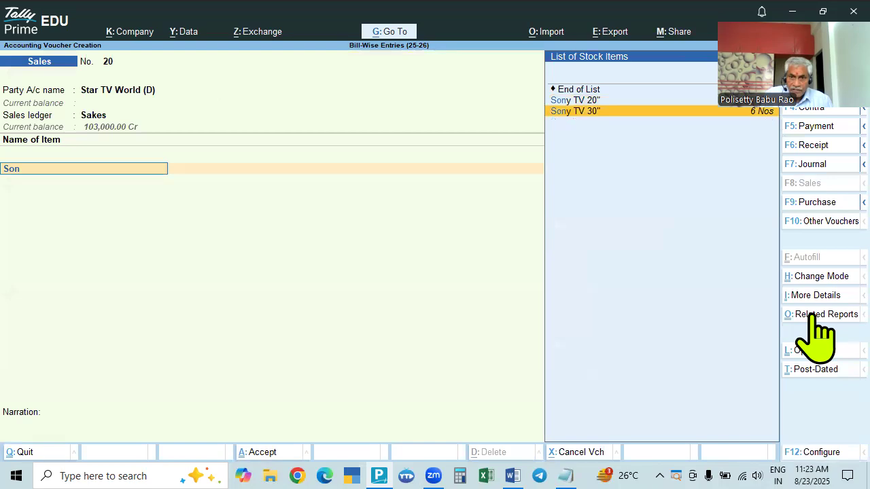
{"action": "key", "text": "Return"}
{"action": "key", "text": "Return"}
Set the Sony TV 30" rate to 28,000 per Nos in the Star TV World voucher, as listed in Word.
{"action": "key", "text": "alt+Tab"}
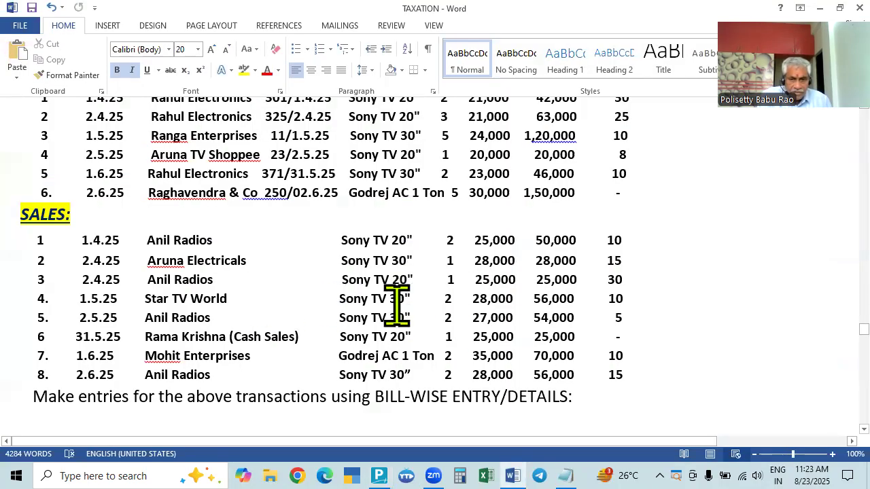
{"action": "key", "text": "alt+Tab"}
{"action": "key", "text": "Return"}
{"action": "key", "text": "Return"}
{"action": "key", "text": "Return"}
Finish the Star TV World sales voucher with New Ref 20 as its bill-wise reference and save it.
{"action": "key", "text": "Return"}
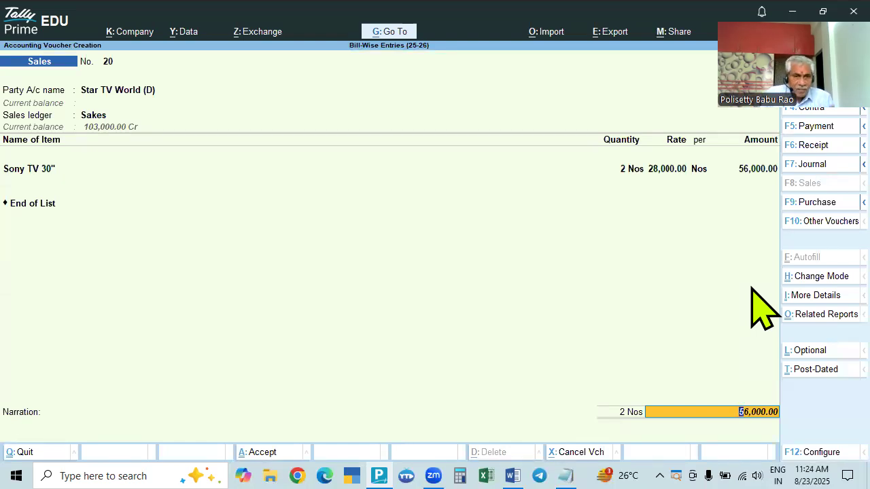
{"action": "key", "text": "Return"}
{"action": "key", "text": "Return"}
{"action": "key", "text": "Return"}
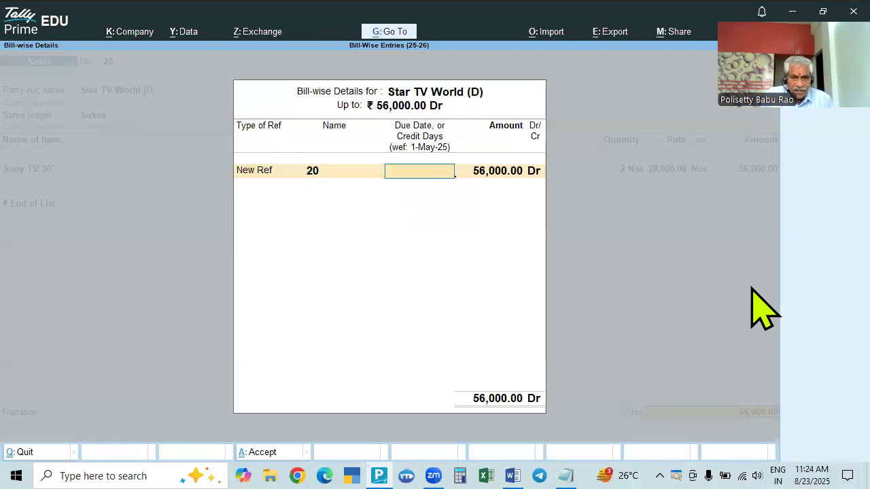
{"action": "key", "text": "Return"}
{"action": "key", "text": "Return"}
{"action": "key", "text": "Return"}
{"action": "key", "text": "Return"}
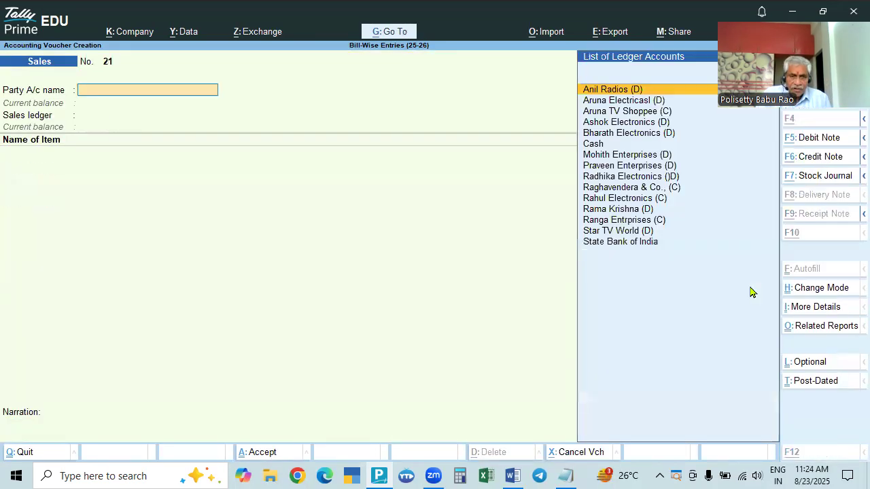
Check the fifth sales entry in Word and set the next sales voucher's date to 2-5-2025 in TallyPrime.
{"action": "key", "text": "alt+Tab"}
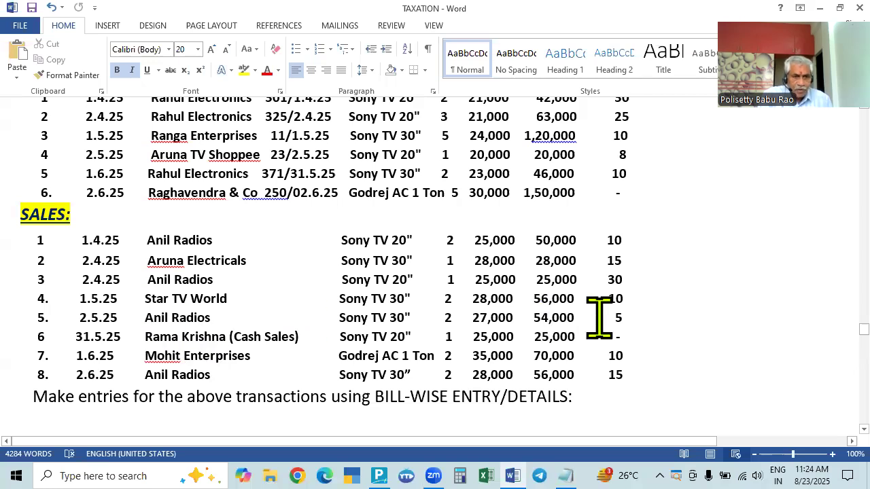
{"action": "key", "text": "alt+Tab"}
{"action": "key", "text": "F2"}
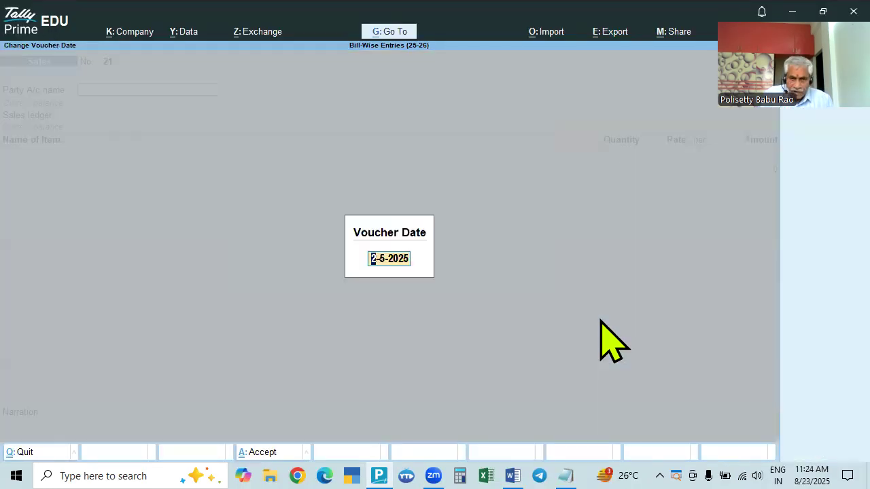
{"action": "key", "text": "Return"}
Select Anil Radios (D) as the voucher's party, accept its dispatch and party details, and set the sales ledger to Sakes.
{"action": "key", "text": "alt+Tab"}
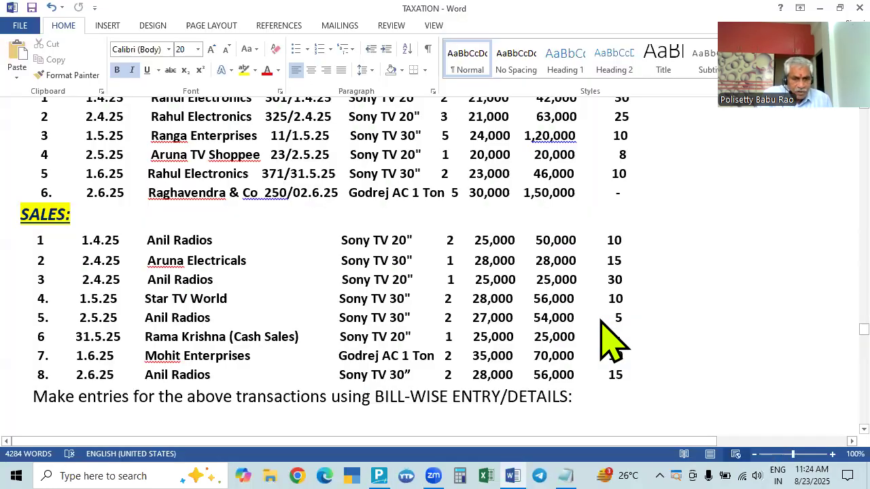
{"action": "key", "text": "alt+Tab"}
{"action": "type", "text": "Ani"}
{"action": "key", "text": "Return"}
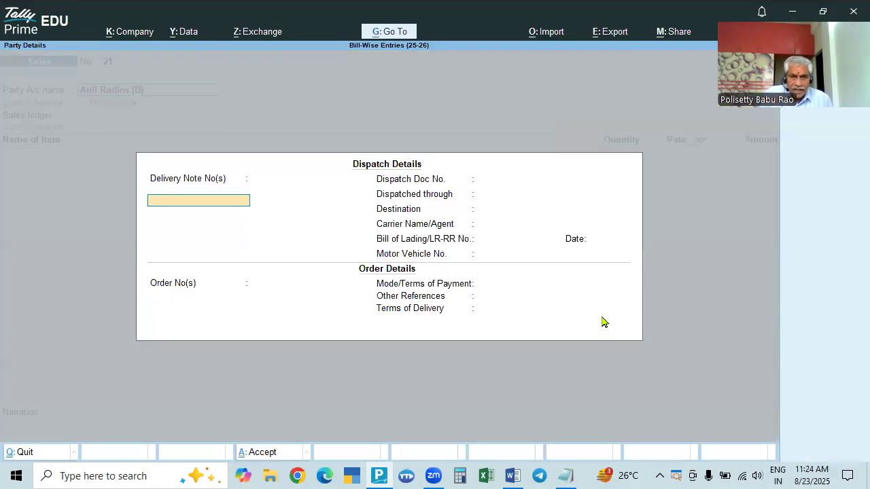
{"action": "key", "text": "ctrl+a"}
{"action": "key", "text": "ctrl+a"}
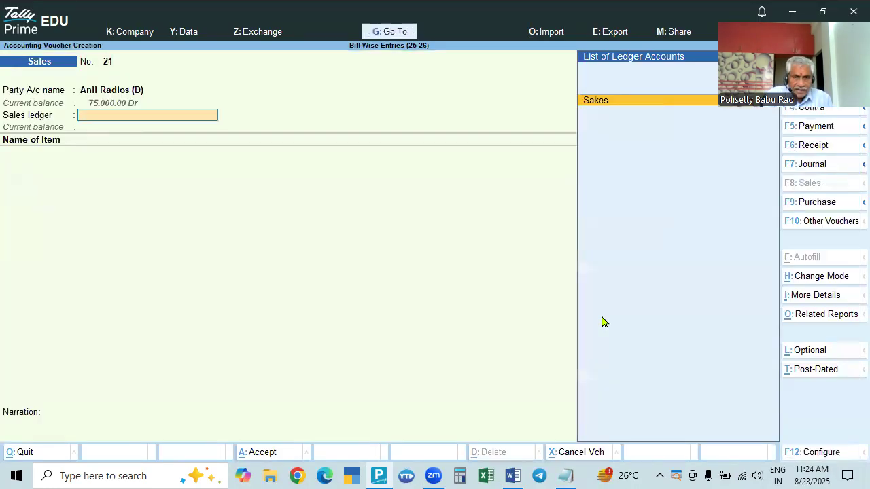
{"action": "key", "text": "alt+Tab"}
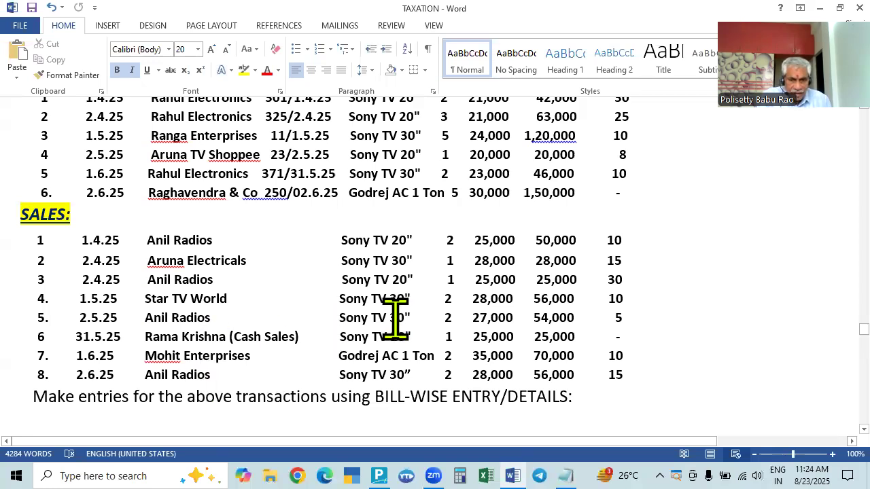
{"action": "key", "text": "alt+Tab"}
{"action": "type", "text": "s"}
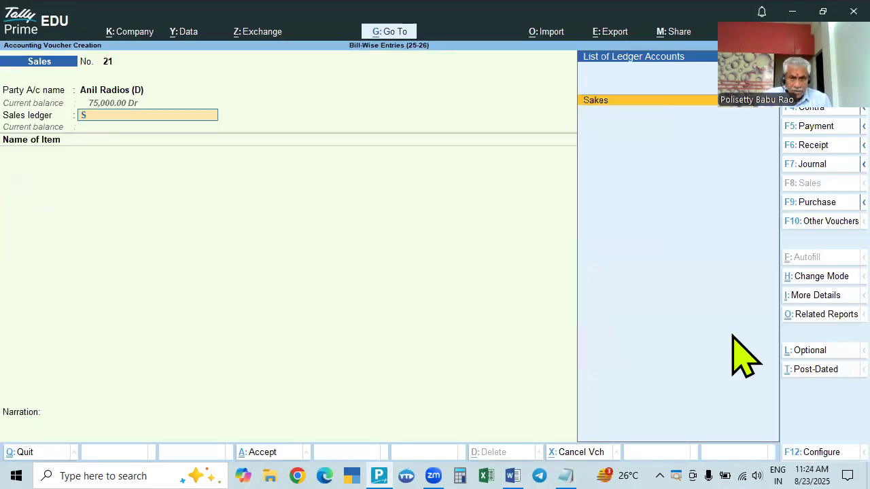
{"action": "key", "text": "Return"}
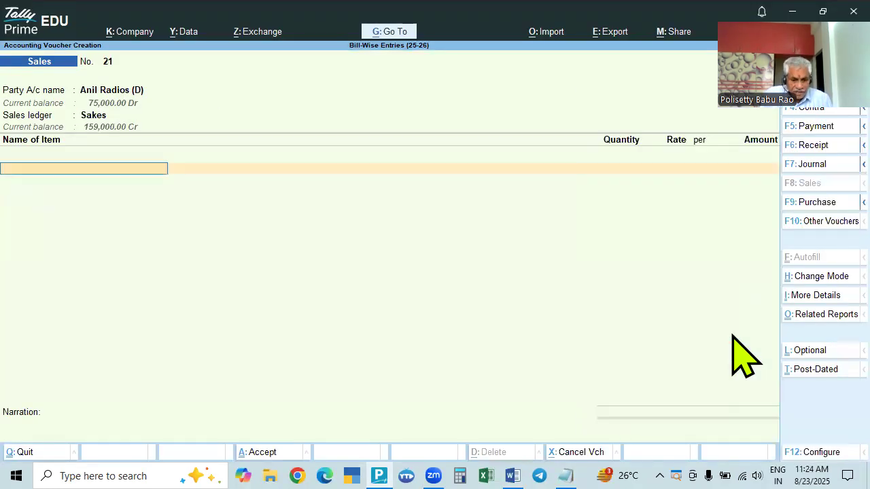
Add Sony TV 30" to the Anil Radios sales voucher with a quantity of 2.
{"action": "type", "text": "Son"}
{"action": "key", "text": "Down"}
{"action": "key", "text": "Down"}
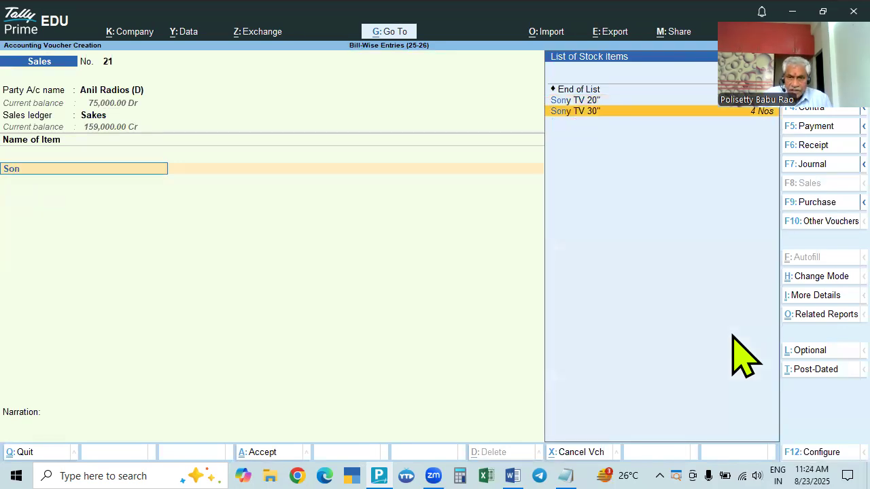
{"action": "key", "text": "Return"}
{"action": "type", "text": "2"}
{"action": "key", "text": "Return"}
Set the Sony TV 30" rate to 27,000 per Nos in the Anil Radios voucher, as listed in Word.
{"action": "key", "text": "alt+Tab"}
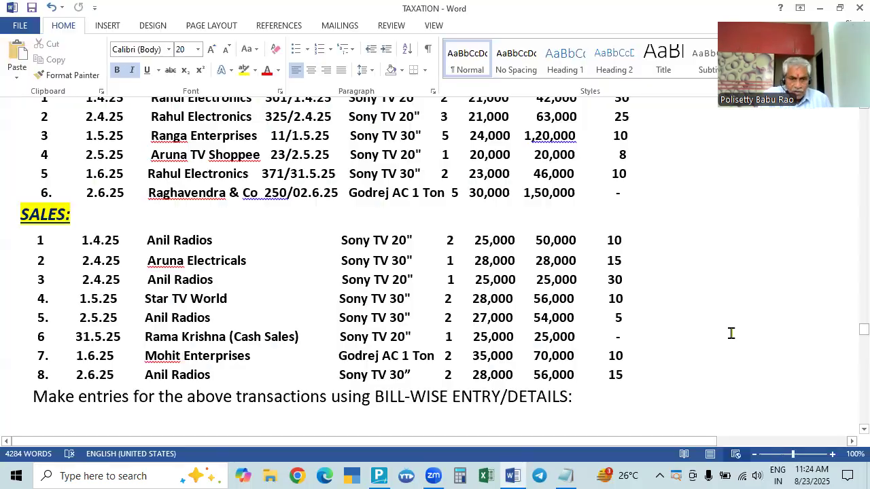
{"action": "key", "text": "alt+Tab"}
{"action": "type", "text": "27000"}
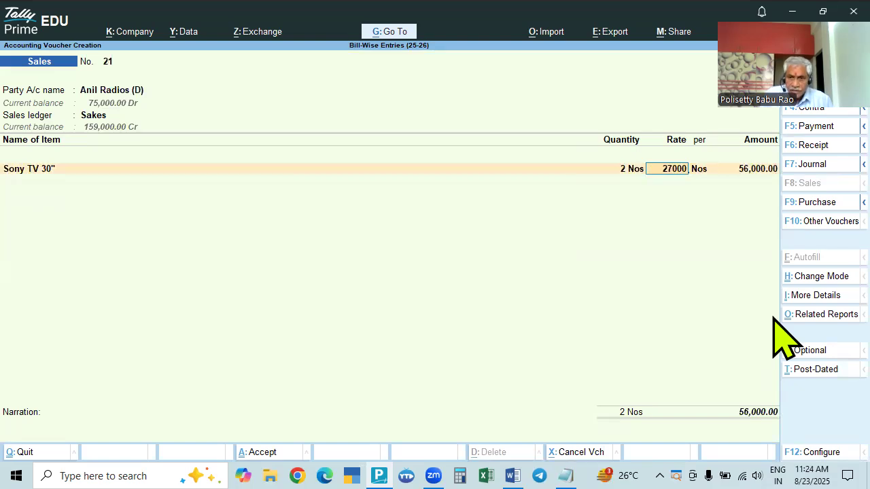
{"action": "key", "text": "Return"}
{"action": "key", "text": "Return"}
Accept the bill-wise details of the Anil Radios sales voucher and save it.
{"action": "key", "text": "Return"}
{"action": "key", "text": "Return"}
{"action": "key", "text": "Return"}
{"action": "key", "text": "Return"}
{"action": "key", "text": "Return"}
{"action": "key", "text": "Return"}
{"action": "key", "text": "Return"}
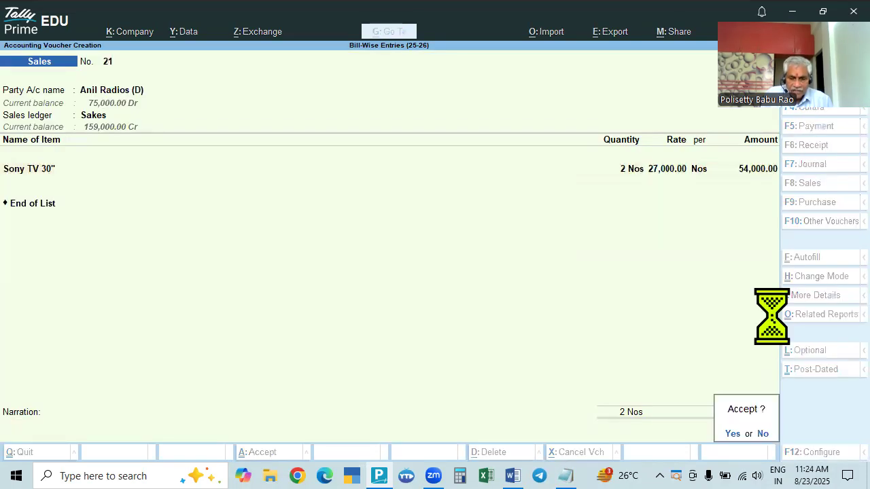
{"action": "key", "text": "Return"}
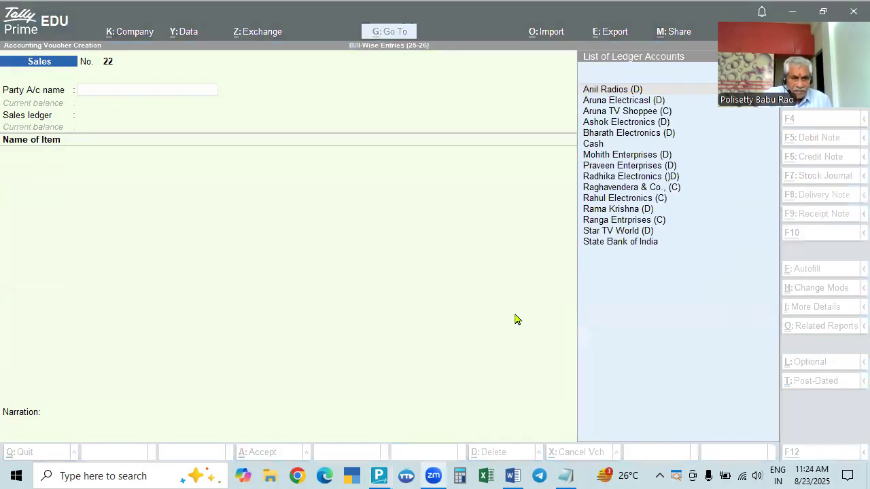
Check the sixth sales entry in Word and set the next sales voucher's date to 31-5-2025 in TallyPrime.
{"action": "key", "text": "alt+Tab"}
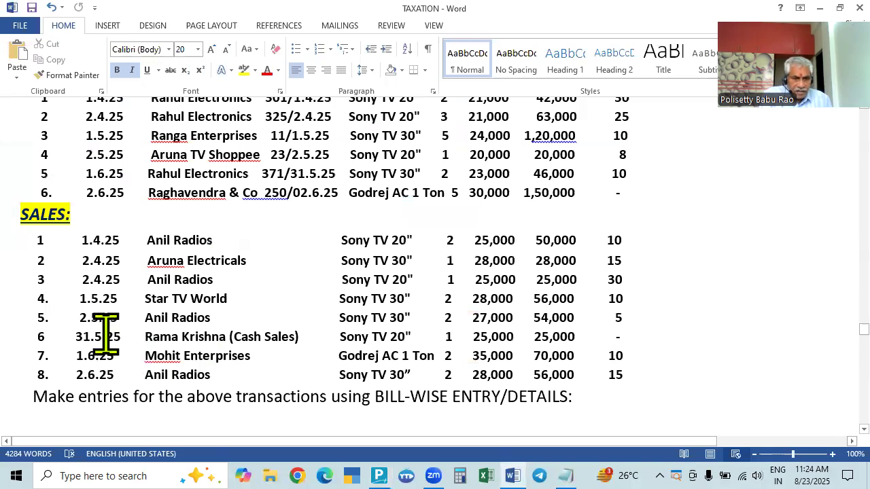
{"action": "key", "text": "alt+Tab"}
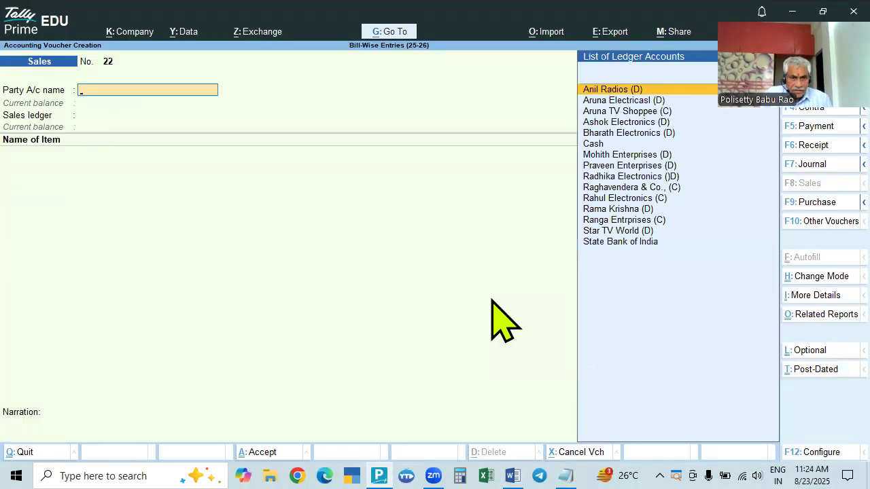
{"action": "key", "text": "F2"}
{"action": "type", "text": "31.5"}
{"action": "key", "text": "Return"}
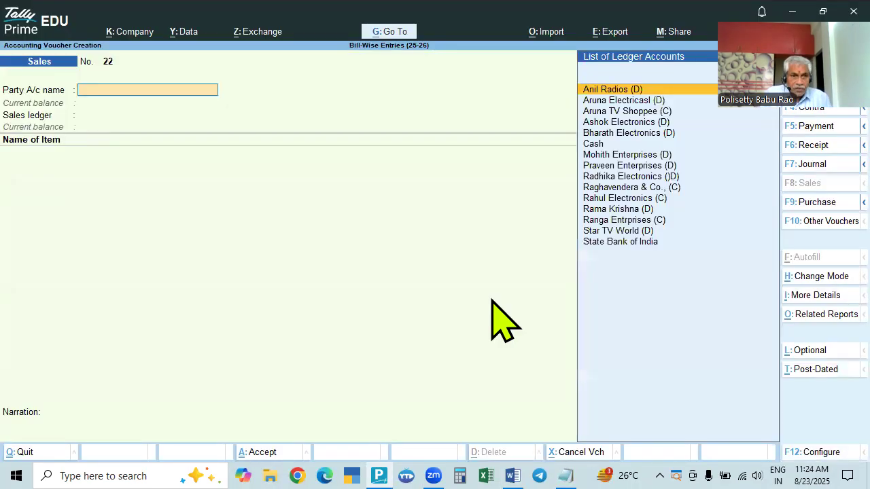
Select Cash as the party account of the sales voucher, following the cash sales entry in Word.
{"action": "key", "text": "alt+Tab"}
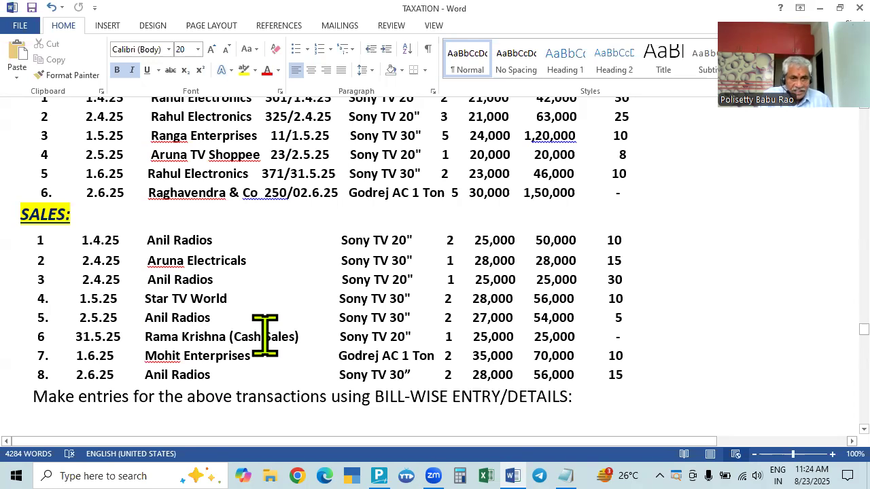
{"action": "key", "text": "alt+Tab"}
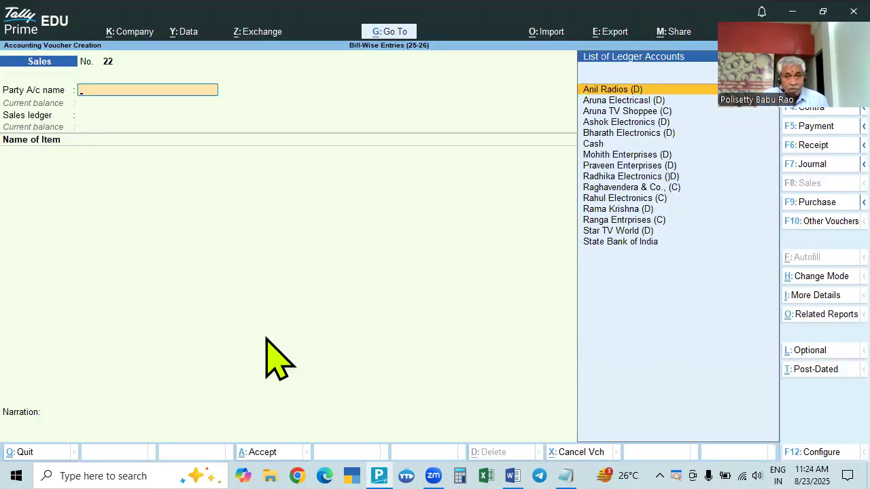
{"action": "type", "text": "Cas"}
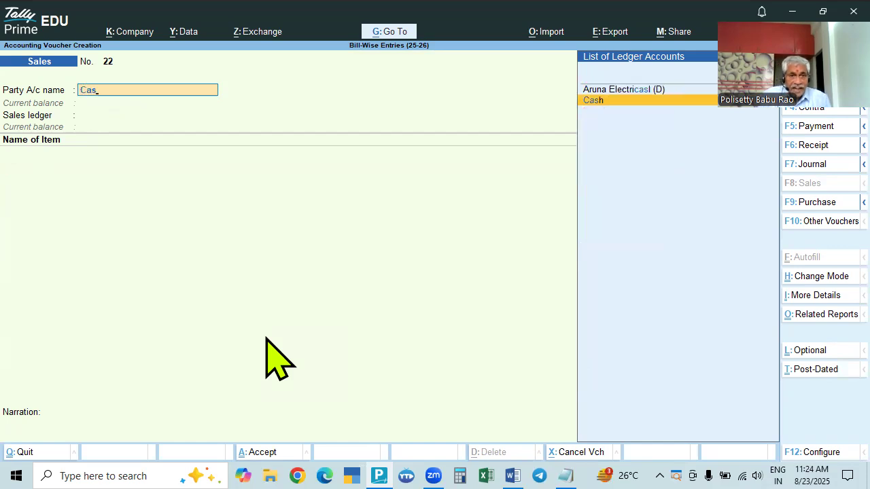
{"action": "key", "text": "Return"}
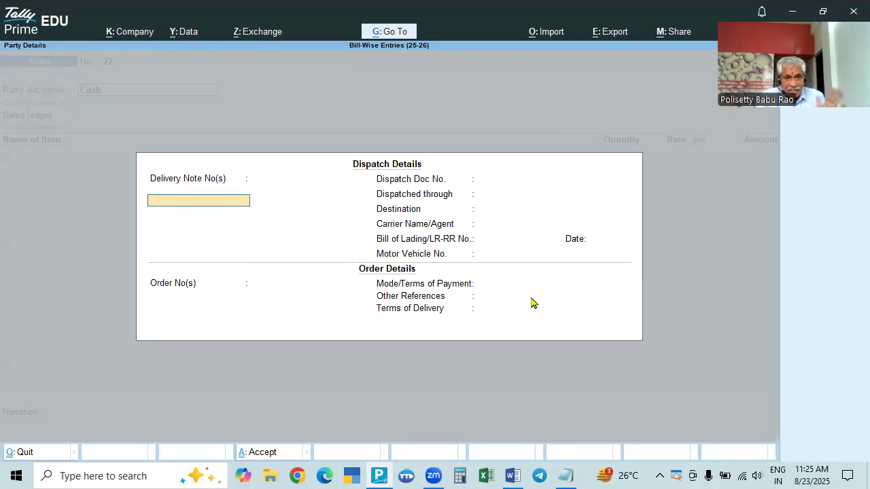
Set the mode of payment to CASH in the voucher's order details and accept the dispatch details.
{"action": "key", "text": "alt+Tab"}
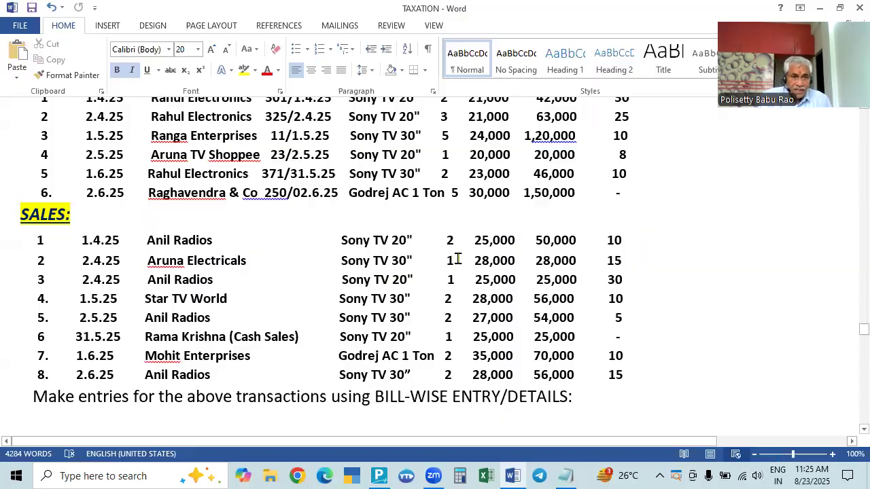
{"action": "key", "text": "alt+Tab"}
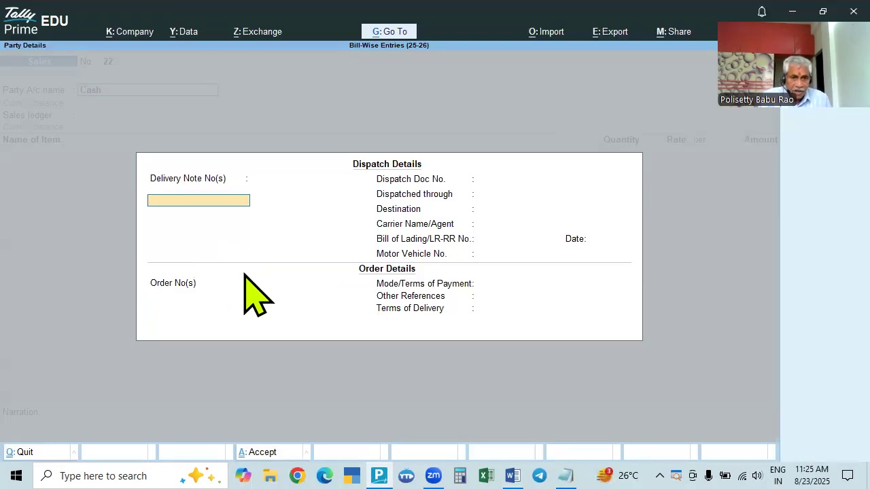
{"action": "left_click", "coordinate": [481, 284]}
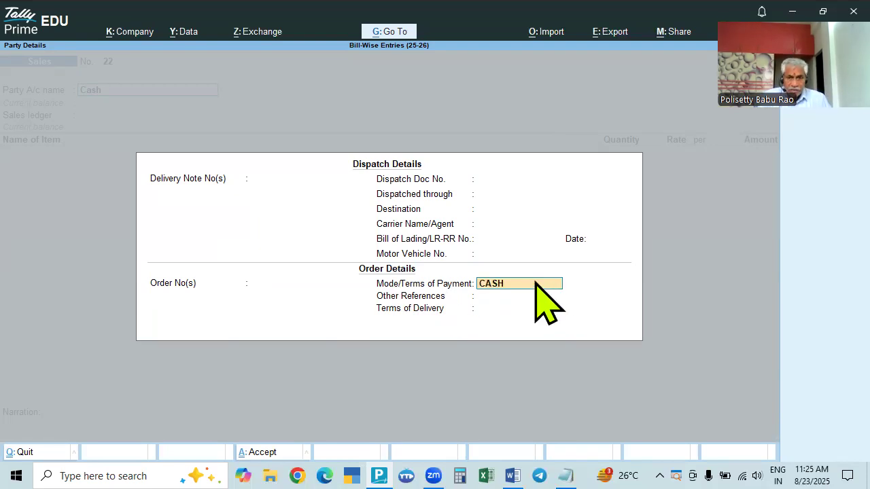
{"action": "key", "text": "Return"}
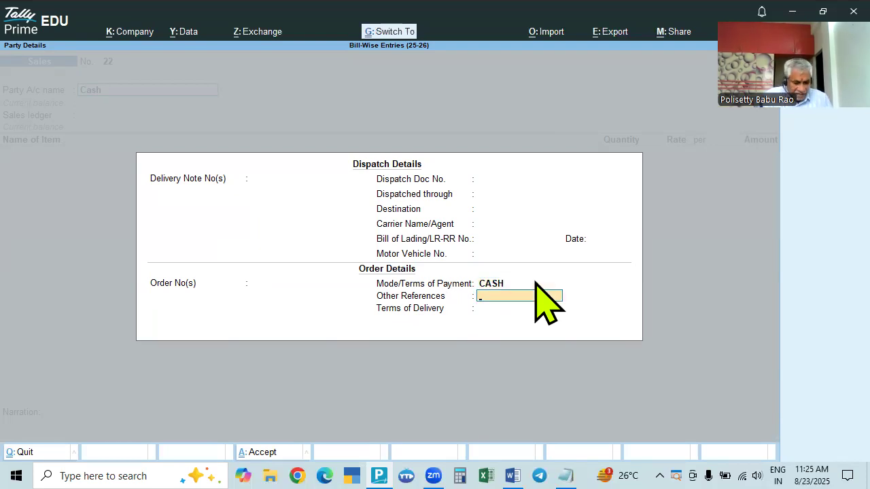
{"action": "key", "text": "ctrl+a"}
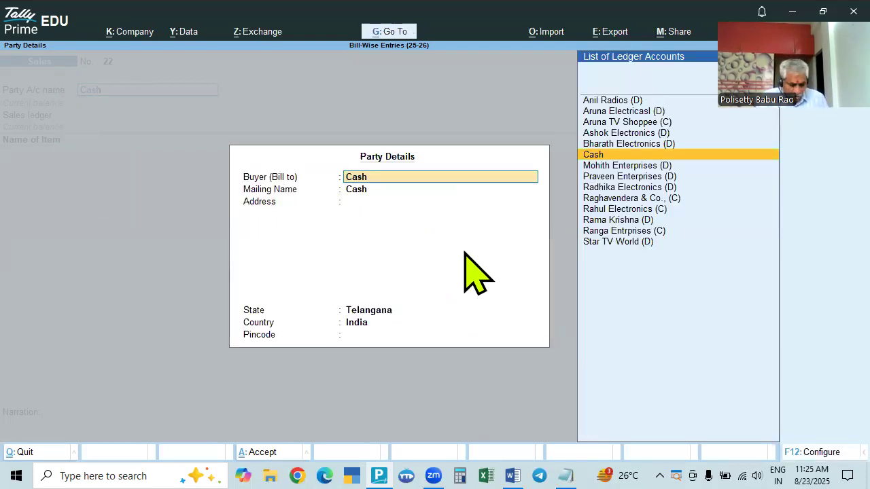
Choose the customer named in Word's cash sales entry as the voucher's buyer and go through the filled-in mailing details.
{"action": "key", "text": "alt+Tab"}
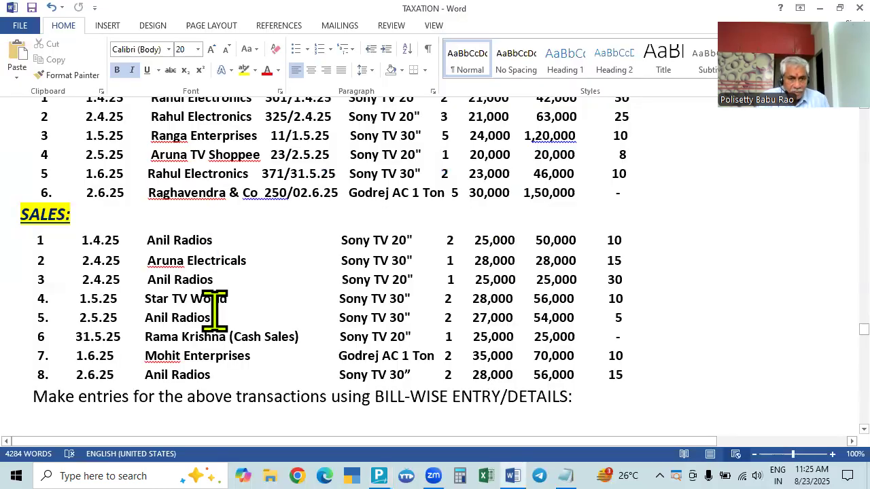
{"action": "key", "text": "alt+Tab"}
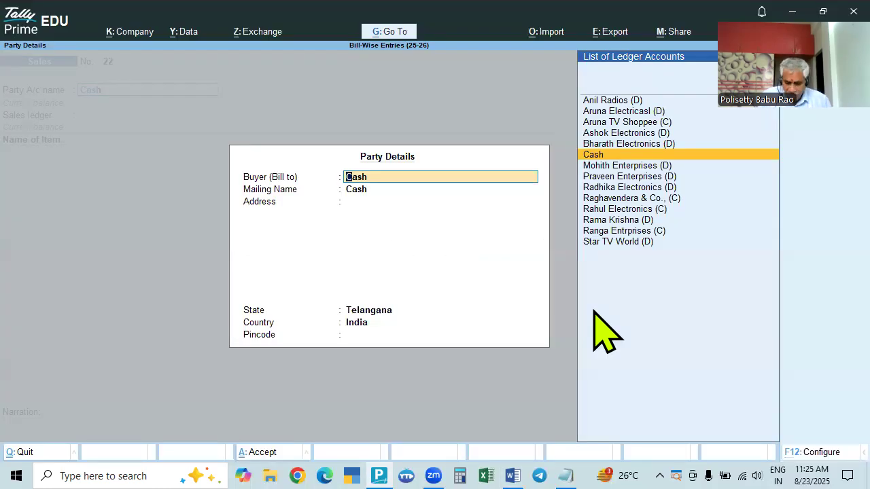
{"action": "key", "text": "Down"}
{"action": "key", "text": "Down"}
{"action": "key", "text": "Down"}
{"action": "key", "text": "Down"}
{"action": "key", "text": "Down"}
{"action": "key", "text": "Down"}
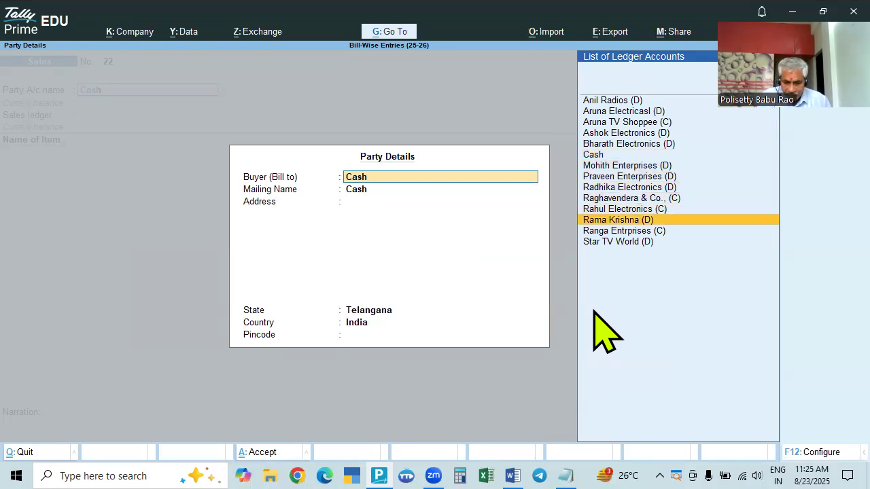
{"action": "key", "text": "Return"}
{"action": "key", "text": "BackSpace"}
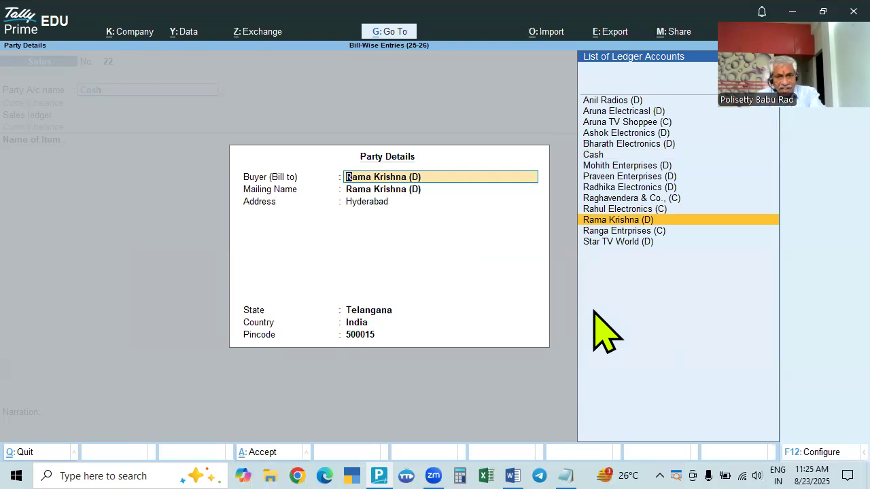
{"action": "key", "text": "Return"}
{"action": "key", "text": "Return"}
{"action": "key", "text": "Return"}
{"action": "key", "text": "Return"}
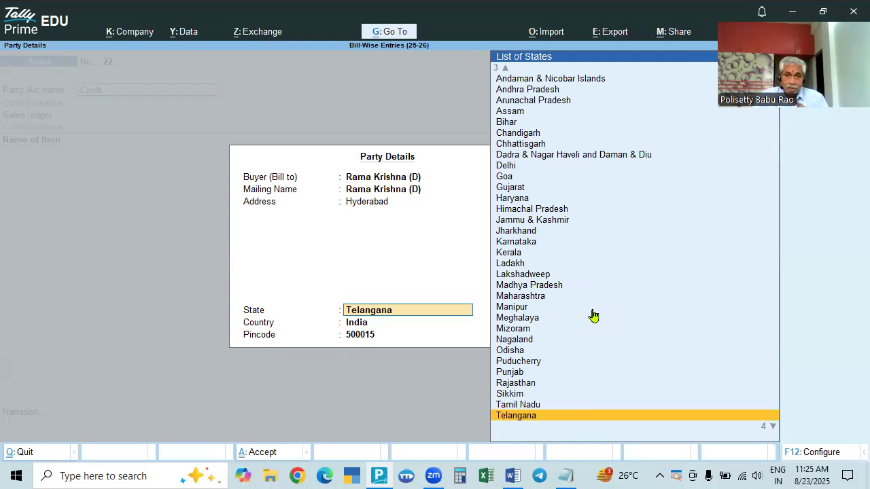
{"action": "left_click", "coordinate": [400, 178]}
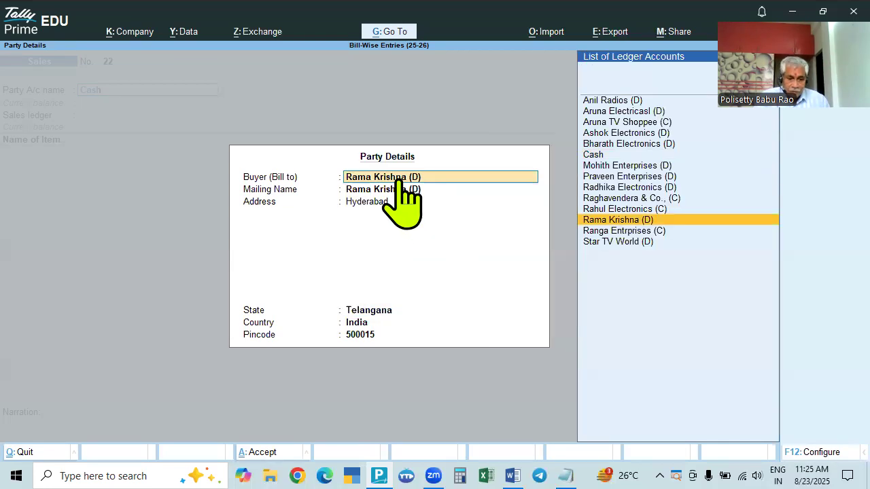
{"action": "key", "text": "alt+c"}
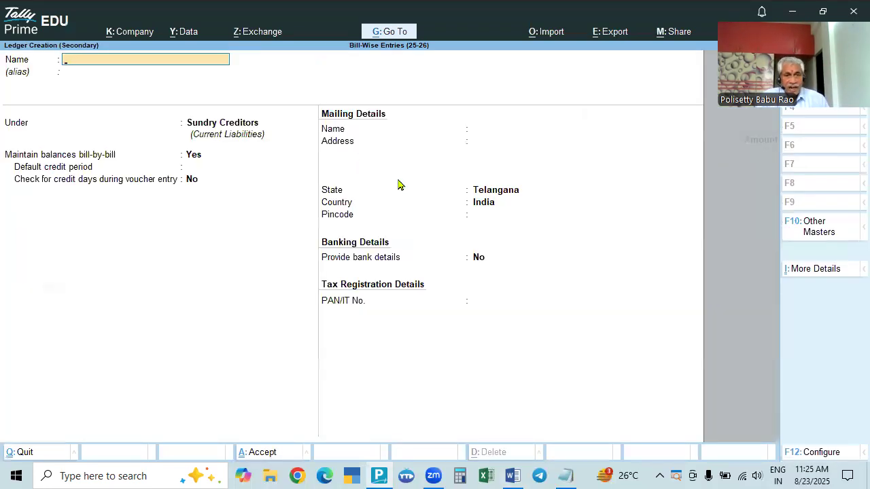
{"action": "key", "text": "Escape"}
Accept the buyer's party details and select Sakes as the sales ledger of the cash voucher.
{"action": "key", "text": "Return"}
{"action": "key", "text": "Return"}
{"action": "key", "text": "Return"}
{"action": "key", "text": "Return"}
{"action": "key", "text": "Return"}
{"action": "key", "text": "Return"}
{"action": "key", "text": "Return"}
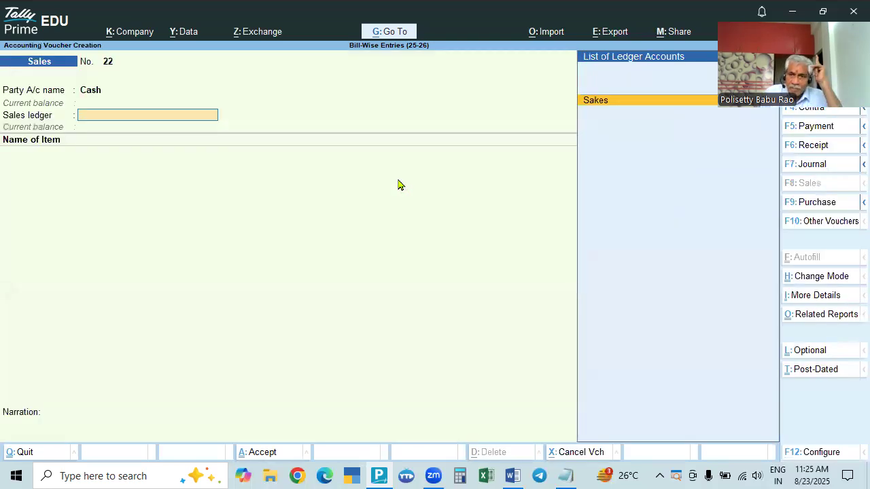
{"action": "key", "text": "Return"}
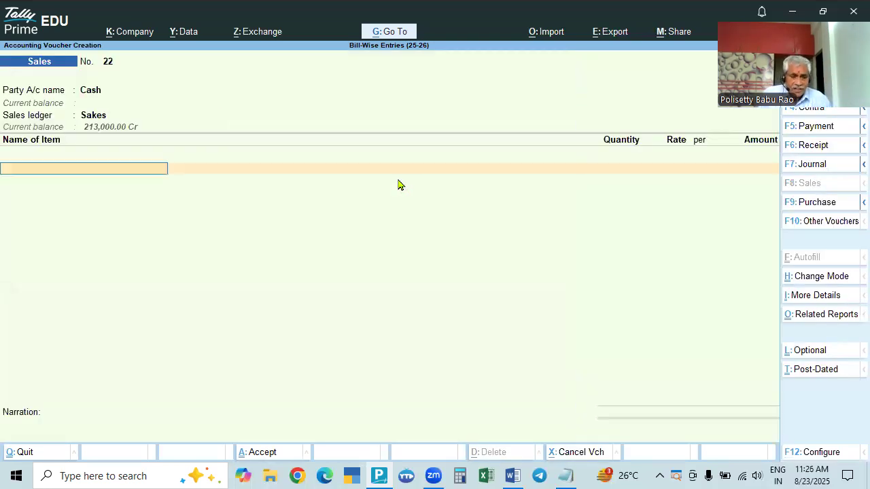
Add the item Sony TV 20" with a quantity of 1 Nos, following the cash sales entry in Word.
{"action": "key", "text": "alt+Tab"}
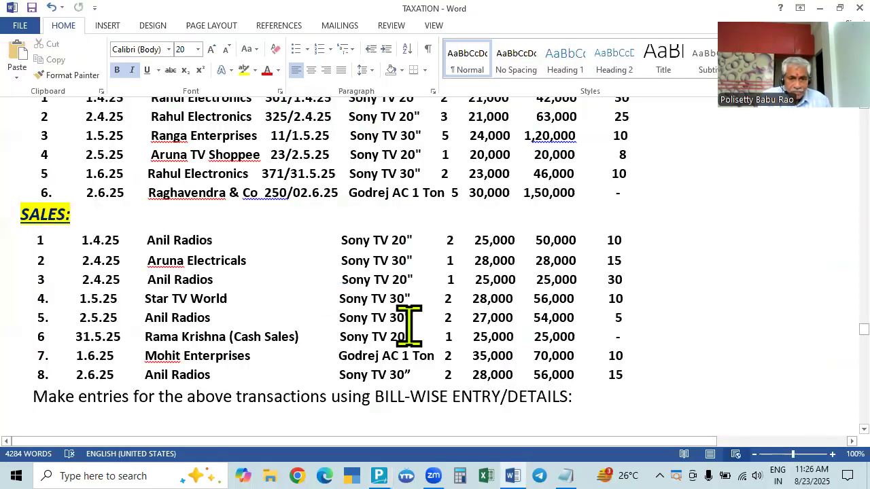
{"action": "key", "text": "alt+Tab"}
{"action": "type", "text": "Son"}
{"action": "key", "text": "Return"}
{"action": "key", "text": "alt+Tab"}
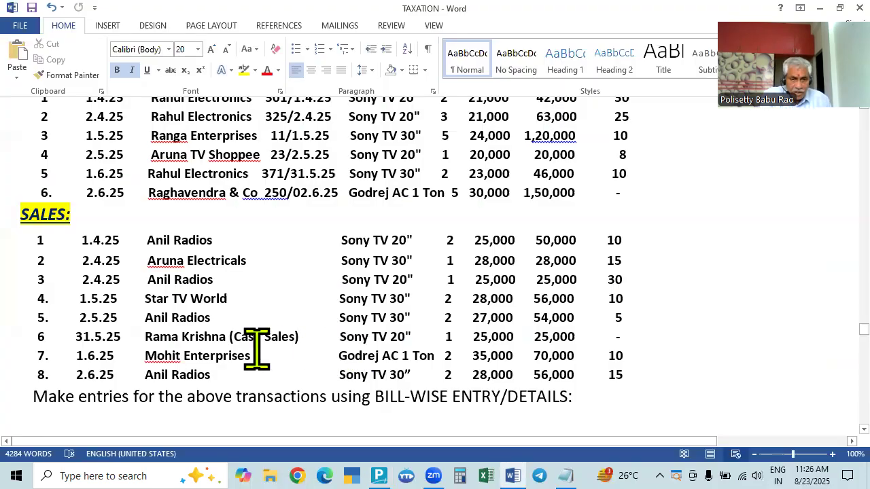
{"action": "key", "text": "alt+Tab"}
{"action": "type", "text": "1"}
{"action": "key", "text": "Return"}
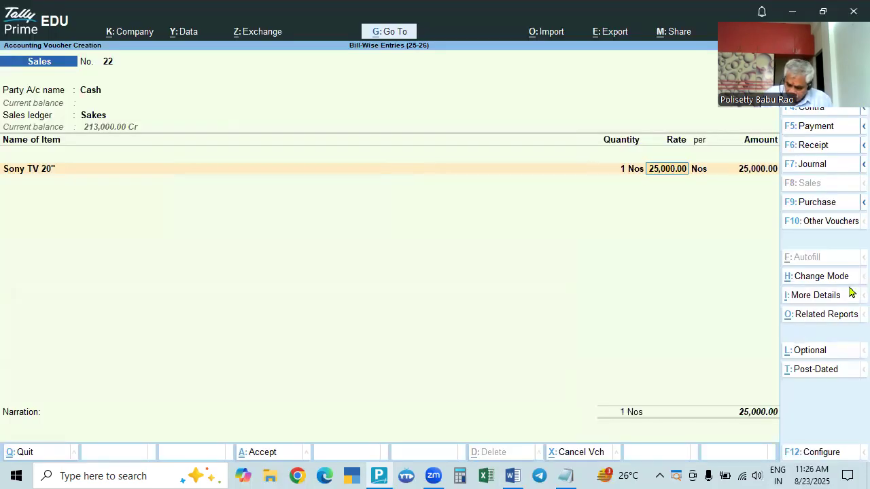
Set the Sony TV 20" rate to 25,000 and save the cash sales voucher without a narration.
{"action": "type", "text": "25000"}
{"action": "key", "text": "Return"}
{"action": "key", "text": "Return"}
{"action": "key", "text": "Return"}
{"action": "key", "text": "Return"}
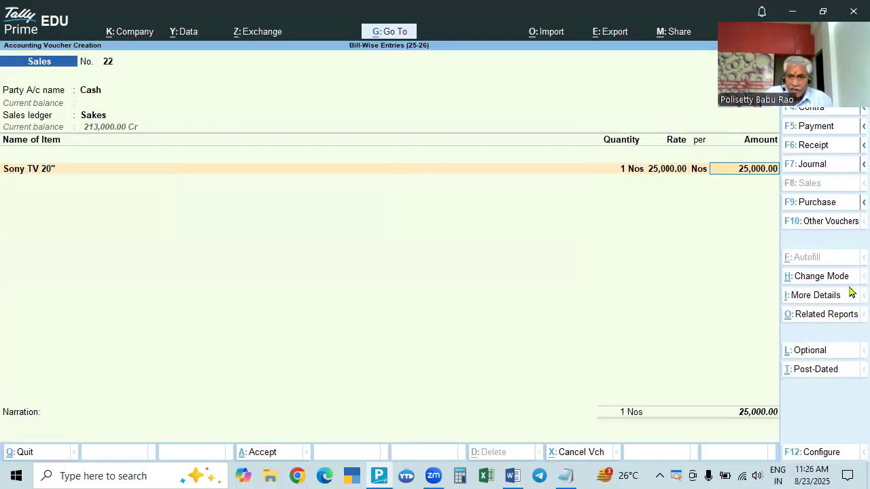
{"action": "key", "text": "Return"}
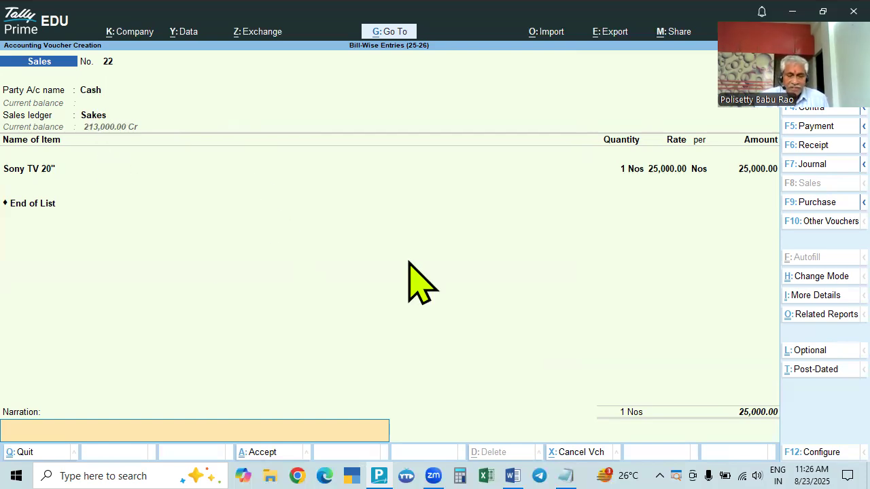
{"action": "key", "text": "Return"}
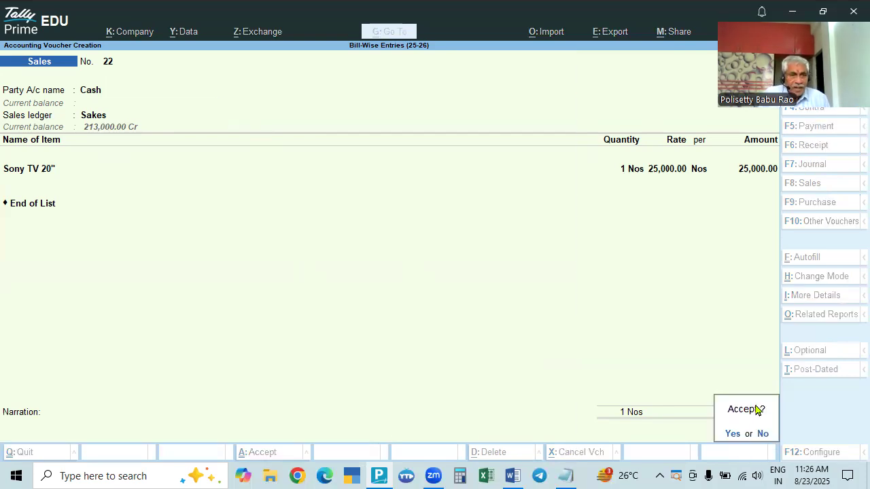
{"action": "key", "text": "Return"}
Check the seventh sales entry in Word and set the next sales voucher's date to 1.6 in TallyPrime.
{"action": "key", "text": "alt+Tab"}
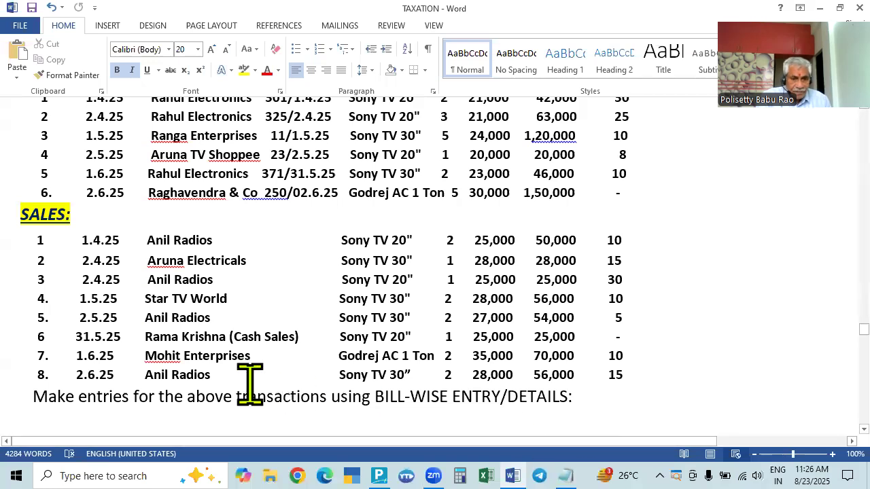
{"action": "key", "text": "alt+Tab"}
{"action": "key", "text": "F2"}
{"action": "type", "text": "1.6"}
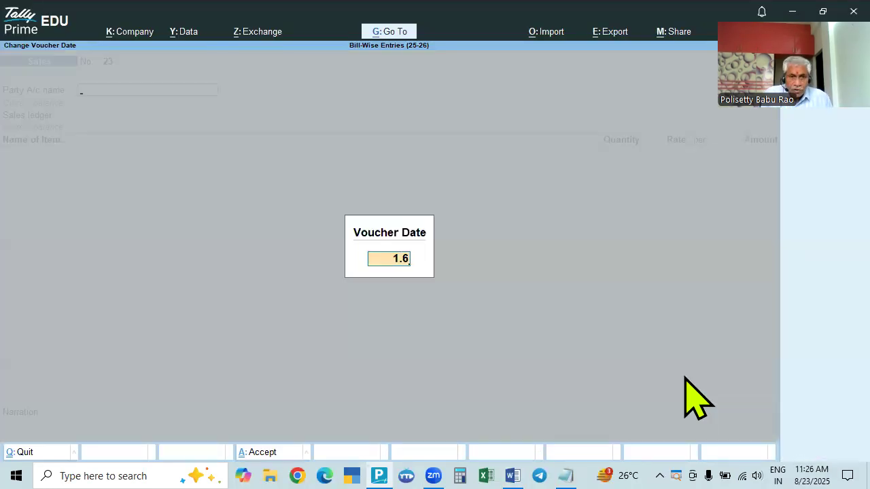
{"action": "key", "text": "Return"}
Select Mohith Enterprises (D) as the party with empty dispatch details, and Sakes as the sales ledger.
{"action": "key", "text": "alt+Tab"}
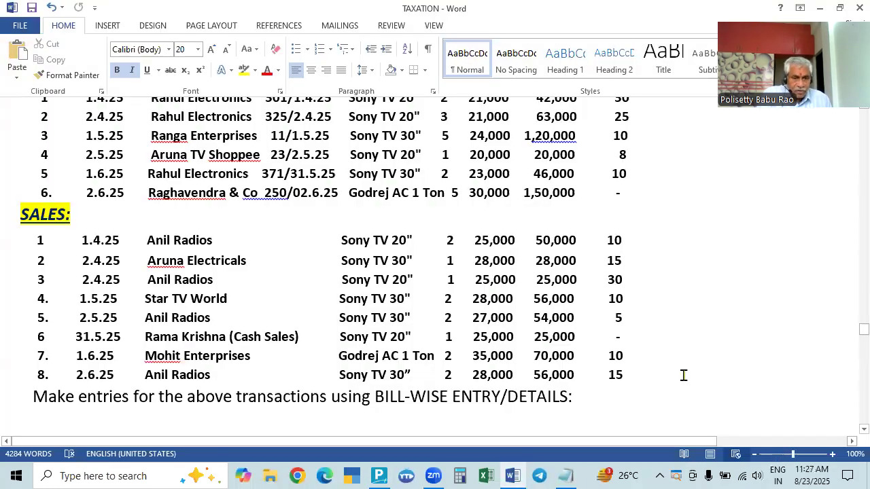
{"action": "key", "text": "alt+Tab"}
{"action": "type", "text": "mo"}
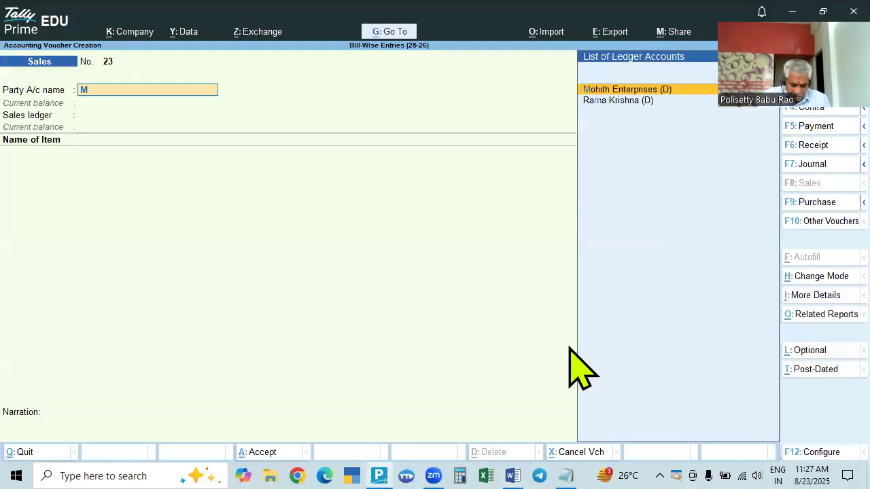
{"action": "type", "text": "h"}
{"action": "key", "text": "Return"}
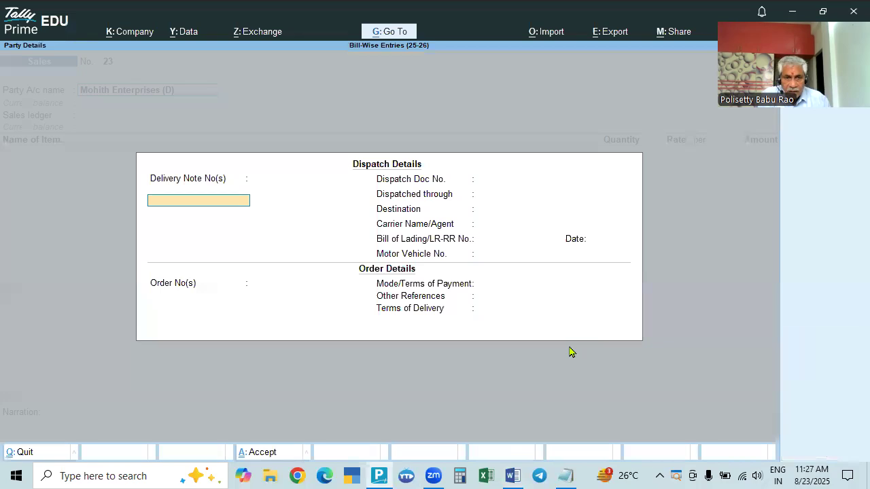
{"action": "key", "text": "ctrl+a"}
{"action": "key", "text": "ctrl+a"}
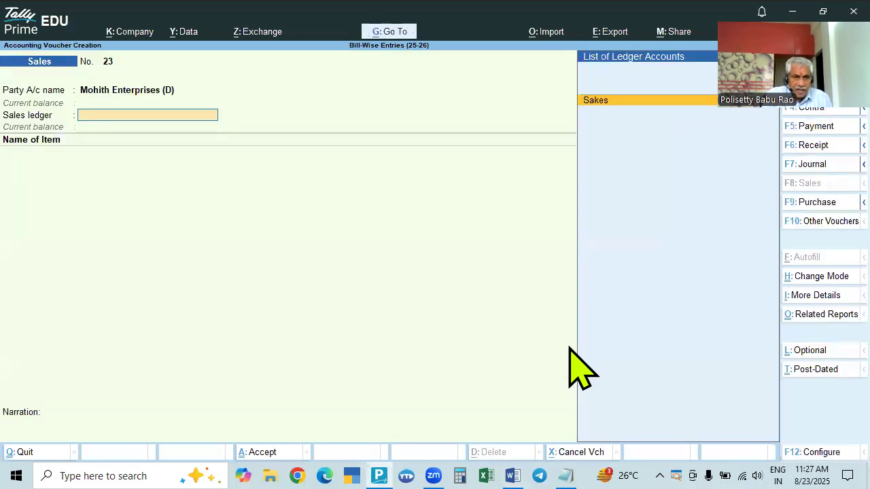
{"action": "key", "text": "Return"}
Add the item Godrej AC 1 Ton with a quantity of 2 Nos, following Word's seventh sales entry.
{"action": "key", "text": "alt+Tab"}
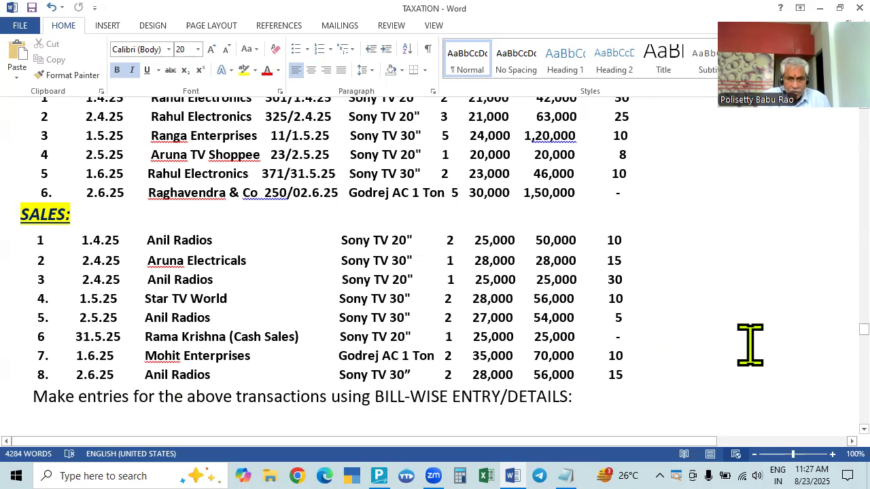
{"action": "key", "text": "alt+Tab"}
{"action": "type", "text": "Go"}
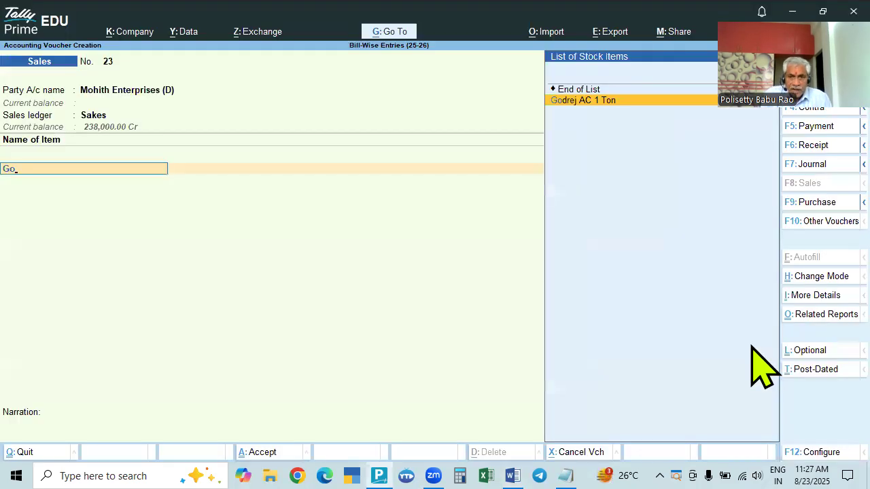
{"action": "key", "text": "Return"}
{"action": "type", "text": "1 Nos"}
{"action": "key", "text": "Return"}
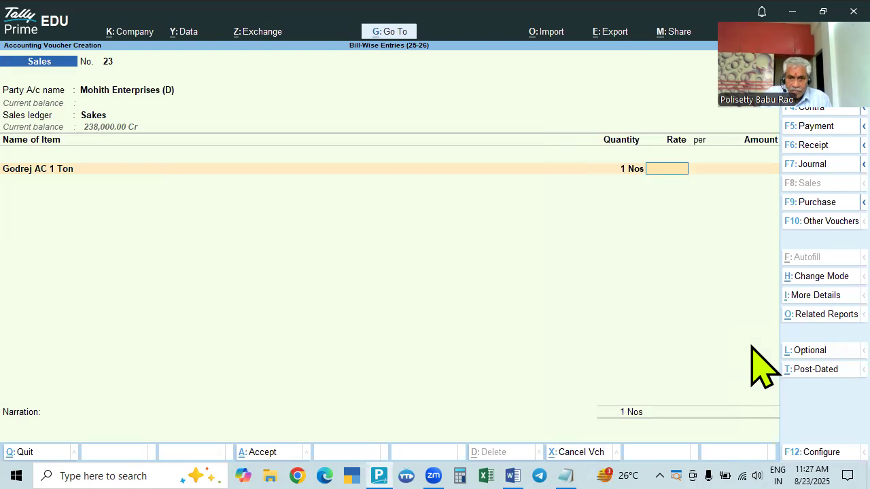
{"action": "key", "text": "alt+Tab"}
{"action": "key", "text": "alt+Tab"}
{"action": "type", "text": "2"}
{"action": "key", "text": "Return"}
Check the rate in Word and set the Godrej AC 1 Ton rate to 35,000 per Nos.
{"action": "key", "text": "alt+Tab"}
{"action": "key", "text": "alt+Tab"}
{"action": "type", "text": "35000"}
{"action": "key", "text": "Return"}
{"action": "key", "text": "Return"}
{"action": "key", "text": "Return"}
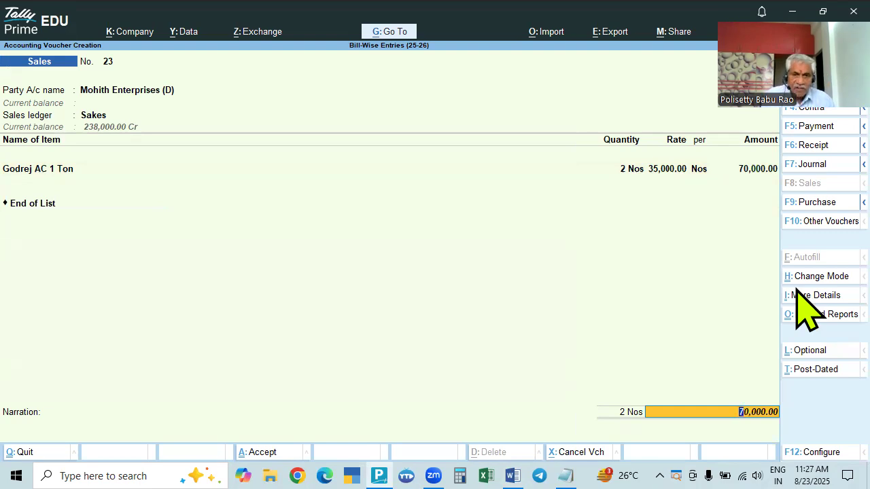
Accept New Ref 23 for 70,000 Dr in the bill-wise details and save the Mohith Enterprises sales voucher.
{"action": "key", "text": "Return"}
{"action": "key", "text": "Return"}
{"action": "key", "text": "Return"}
{"action": "key", "text": "Return"}
{"action": "key", "text": "Return"}
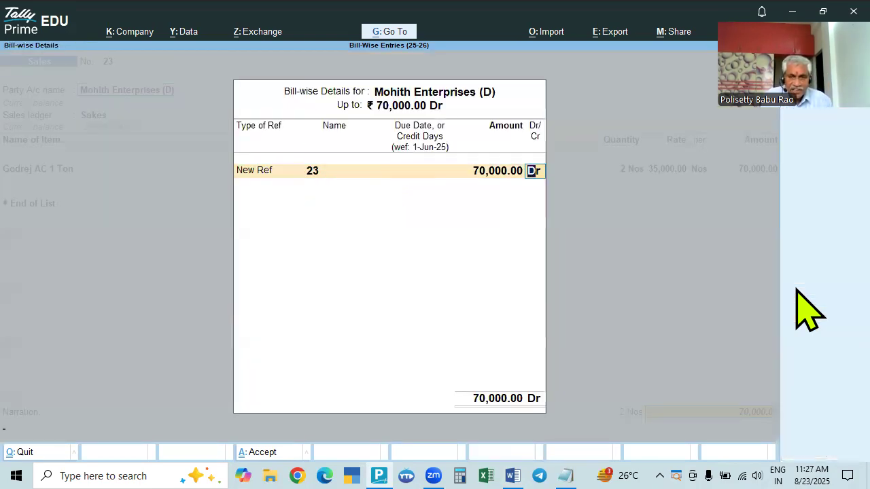
{"action": "key", "text": "Return"}
{"action": "key", "text": "Return"}
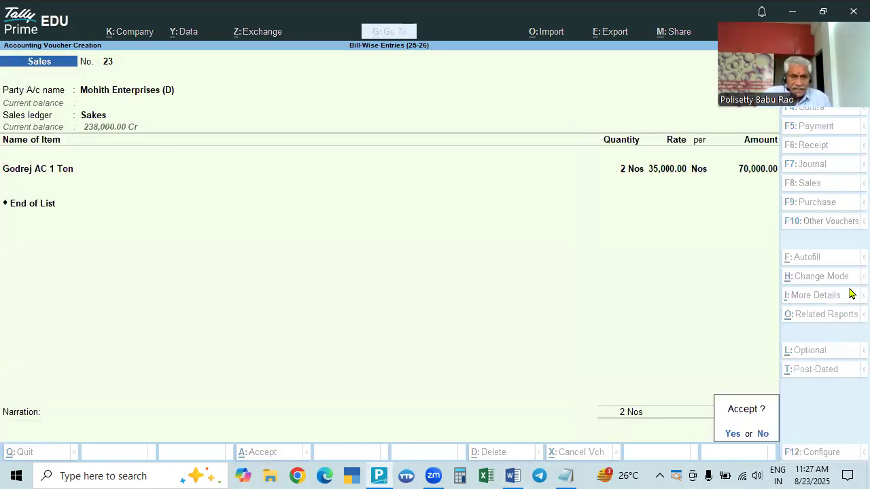
{"action": "key", "text": "Return"}
Check the eighth sales entry in Word and set the next sales voucher's date to 2-6-2025 in TallyPrime.
{"action": "key", "text": "alt+Tab"}
{"action": "key", "text": "alt+Tab"}
{"action": "key", "text": "F2"}
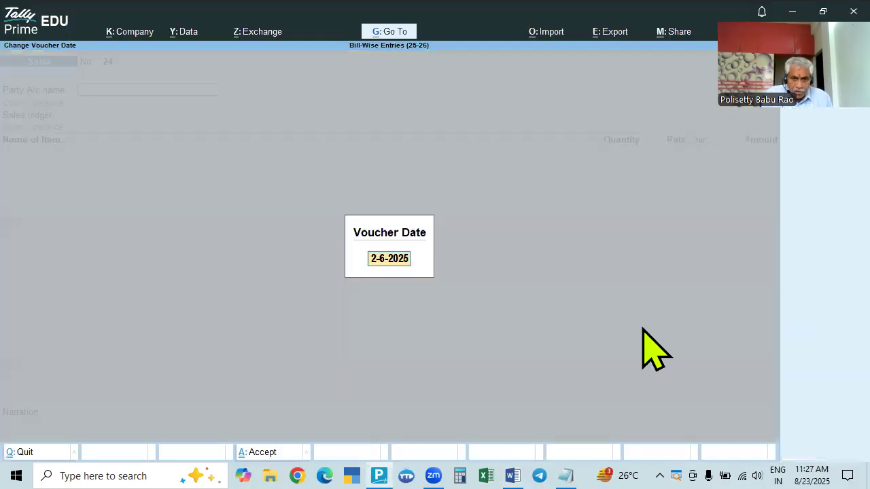
{"action": "key", "text": "Return"}
Select Anil Radios (D) as the party, accept the dispatch and party details, and use Sakes as the sales ledger.
{"action": "key", "text": "alt+Tab"}
{"action": "key", "text": "alt+Tab"}
{"action": "type", "text": "Ani"}
{"action": "key", "text": "Return"}
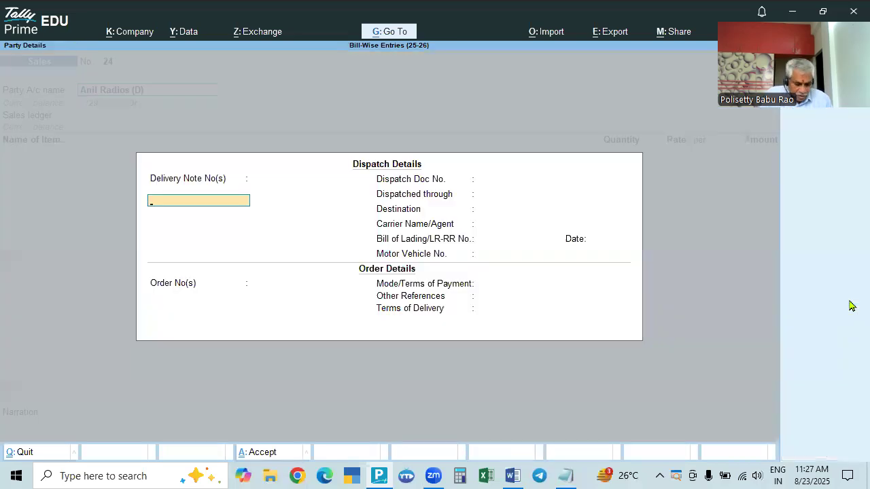
{"action": "key", "text": "ctrl+a"}
{"action": "key", "text": "ctrl+a"}
{"action": "key", "text": "Return"}
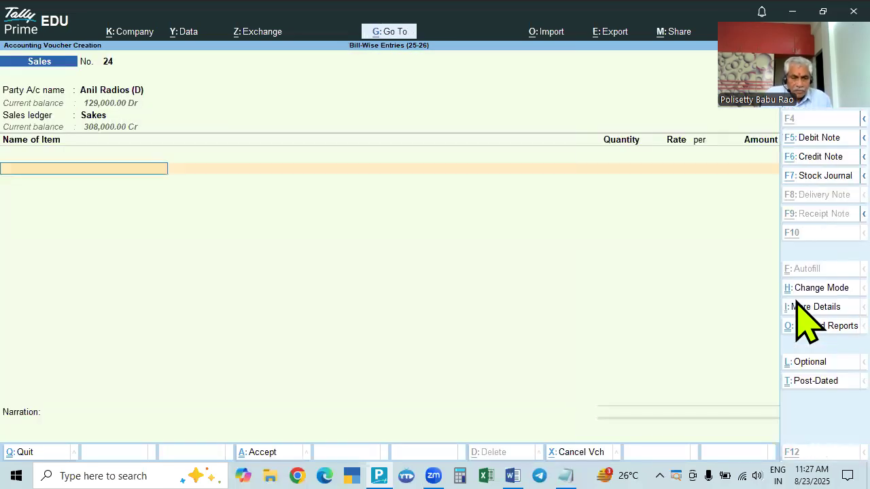
Add the item Sony TV 30" with a quantity of 2 Nos, following Word's eighth sales entry.
{"action": "key", "text": "alt+Tab"}
{"action": "key", "text": "alt+Tab"}
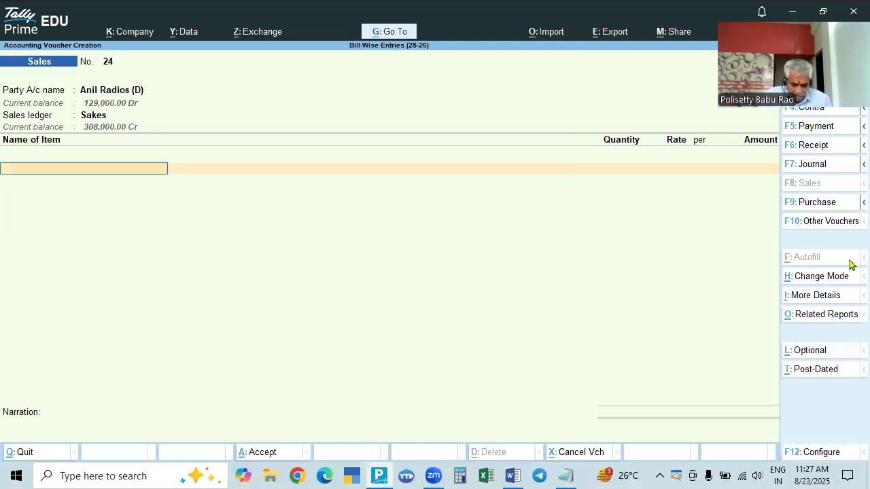
{"action": "type", "text": "Son"}
{"action": "key", "text": "Down"}
{"action": "key", "text": "Down"}
{"action": "key", "text": "Return"}
{"action": "type", "text": "2"}
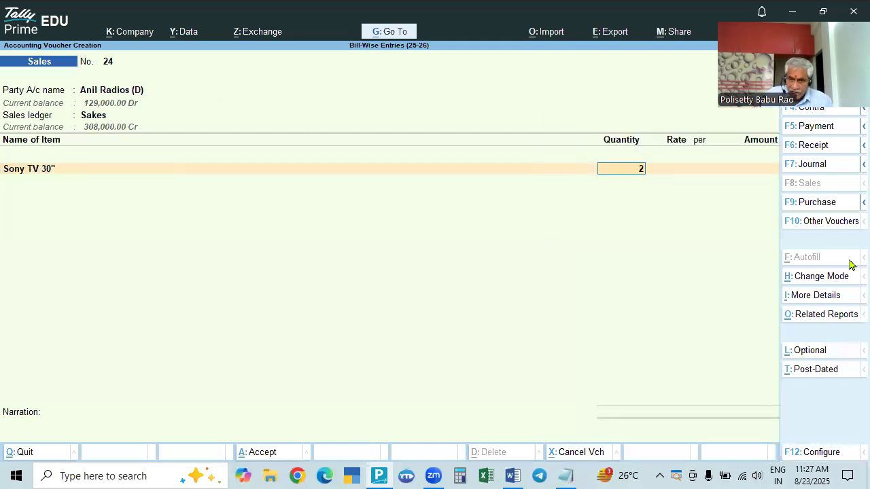
{"action": "key", "text": "Return"}
Check the rate in Word and set the Sony TV 30" rate to 28,000 per Nos.
{"action": "key", "text": "alt+Tab"}
{"action": "key", "text": "alt+Tab"}
{"action": "type", "text": "28,000"}
{"action": "key", "text": "Return"}
{"action": "key", "text": "Return"}
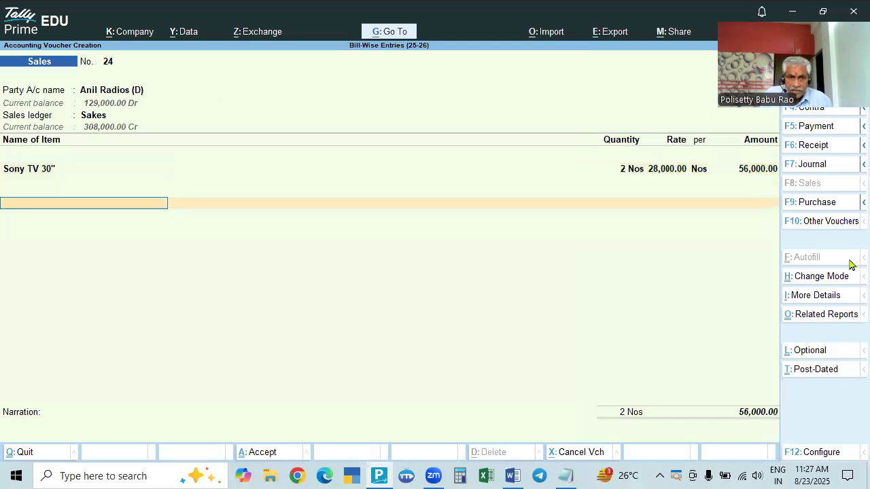
Accept the bill-wise details for Anil Radios, save the sales voucher and leave voucher entry.
{"action": "key", "text": "Return"}
{"action": "key", "text": "Return"}
{"action": "key", "text": "Return"}
{"action": "key", "text": "Return"}
{"action": "key", "text": "Return"}
{"action": "key", "text": "Return"}
{"action": "key", "text": "Return"}
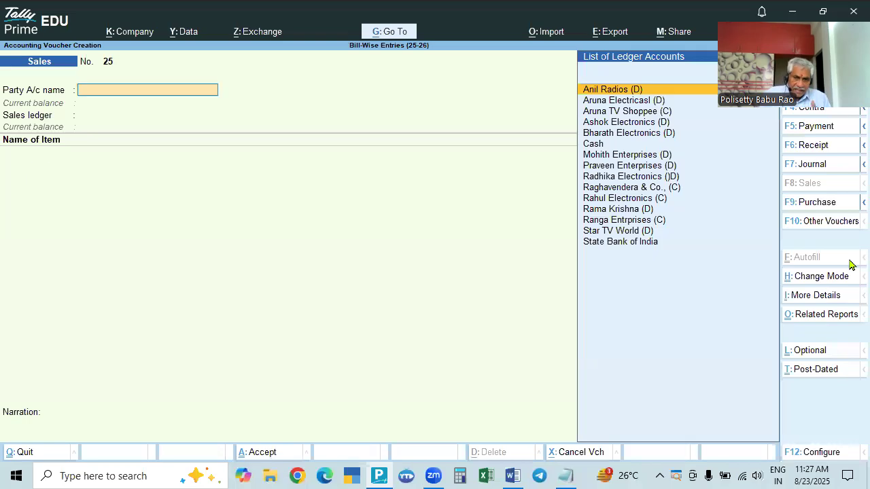
{"action": "key", "text": "Escape"}
{"action": "key", "text": "Return"}
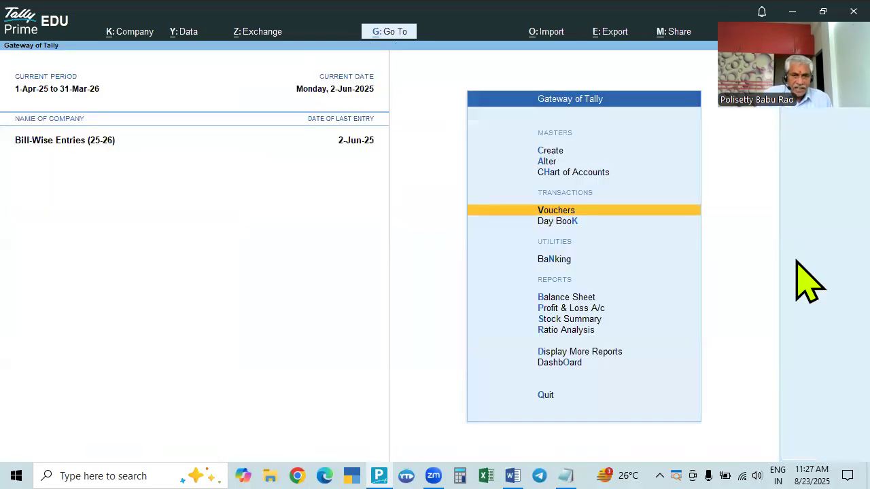
Review the purchases and sales lists in the Word document.
{"action": "key", "text": "alt+Tab"}
{"action": "scroll", "coordinate": [722, 243], "scroll_direction": "up", "scroll_amount": 6}
{"action": "scroll", "coordinate": [524, 268], "scroll_direction": "down", "scroll_amount": 1}
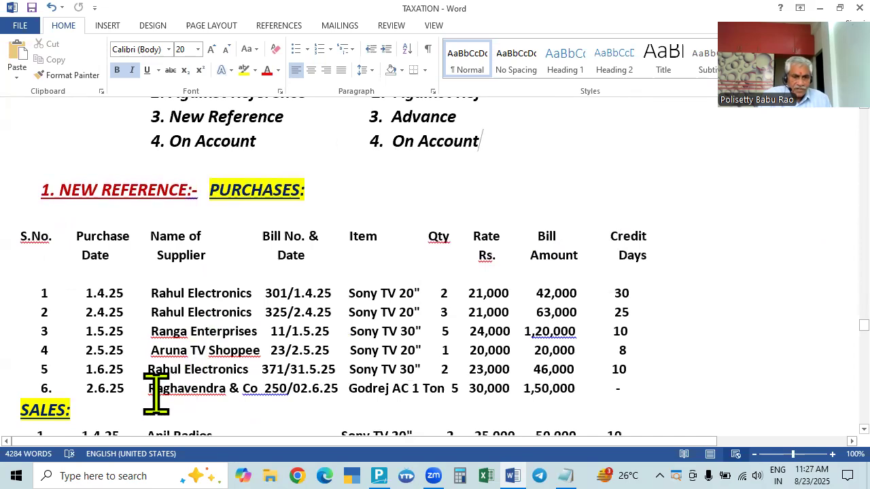
{"action": "scroll", "coordinate": [170, 391], "scroll_direction": "down", "scroll_amount": 5}
{"action": "scroll", "coordinate": [169, 390], "scroll_direction": "down", "scroll_amount": 1}
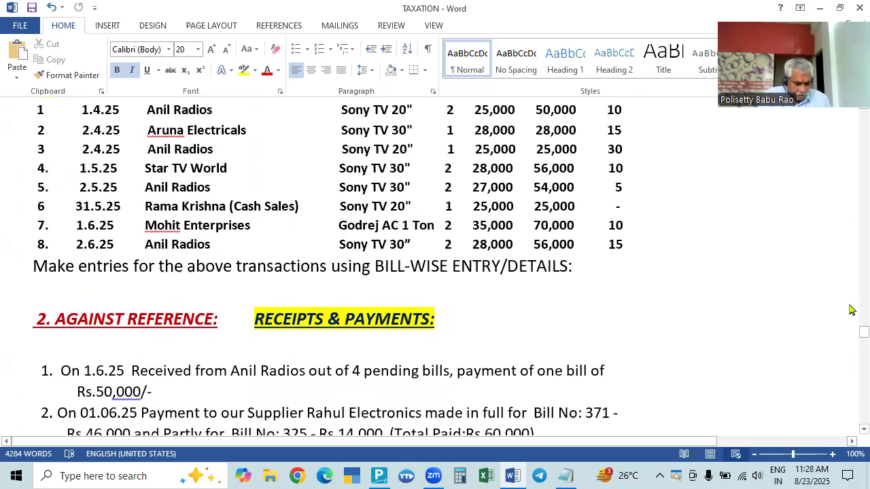
Open the Day Book in TallyPrime and set its period to start on 1-Apr.
{"action": "key", "text": "alt+Tab"}
{"action": "key", "text": "Down"}
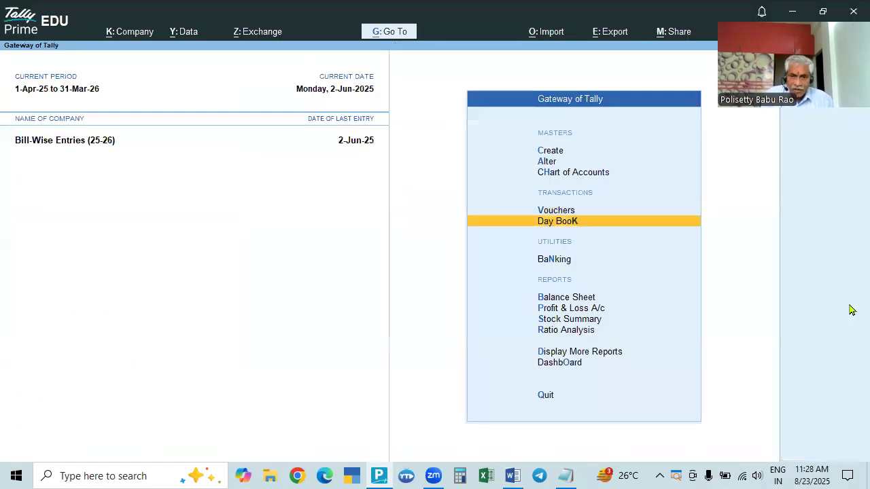
{"action": "key", "text": "Return"}
{"action": "key", "text": "F2"}
{"action": "key", "text": "space"}
{"action": "key", "text": "Return"}
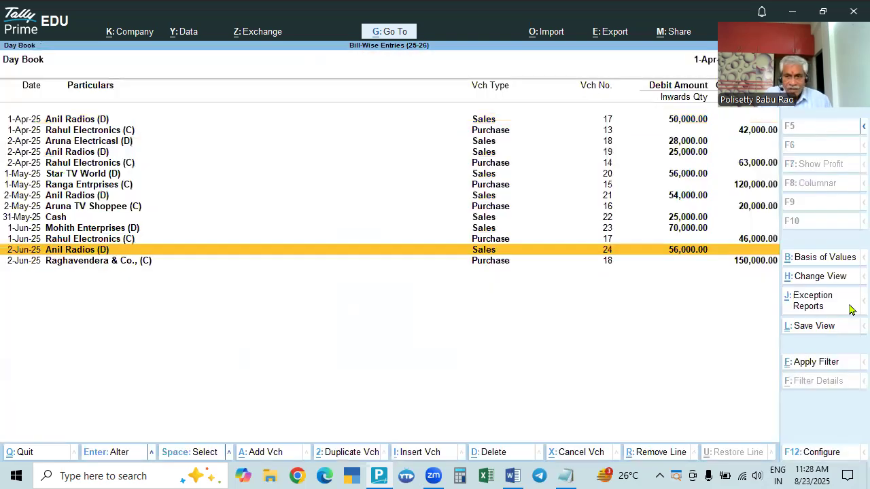
Go through the purchase and sales vouchers listed in the Day Book, from the April entries to the last one.
{"action": "key", "text": "Up"}
{"action": "key", "text": "Up"}
{"action": "key", "text": "Up"}
{"action": "key", "text": "Up"}
{"action": "key", "text": "Up"}
{"action": "key", "text": "Up"}
{"action": "key", "text": "Up"}
{"action": "key", "text": "Up"}
{"action": "key", "text": "Up"}
{"action": "key", "text": "Up"}
{"action": "key", "text": "Up"}
{"action": "key", "text": "Up"}
{"action": "key", "text": "Down"}
{"action": "key", "text": "Down"}
{"action": "key", "text": "Down"}
{"action": "key", "text": "Down"}
{"action": "key", "text": "Down"}
{"action": "key", "text": "Down"}
{"action": "key", "text": "Down"}
{"action": "key", "text": "Down"}
{"action": "key", "text": "Down"}
{"action": "key", "text": "Down"}
{"action": "key", "text": "Down"}
{"action": "key", "text": "Down"}
{"action": "key", "text": "Down"}
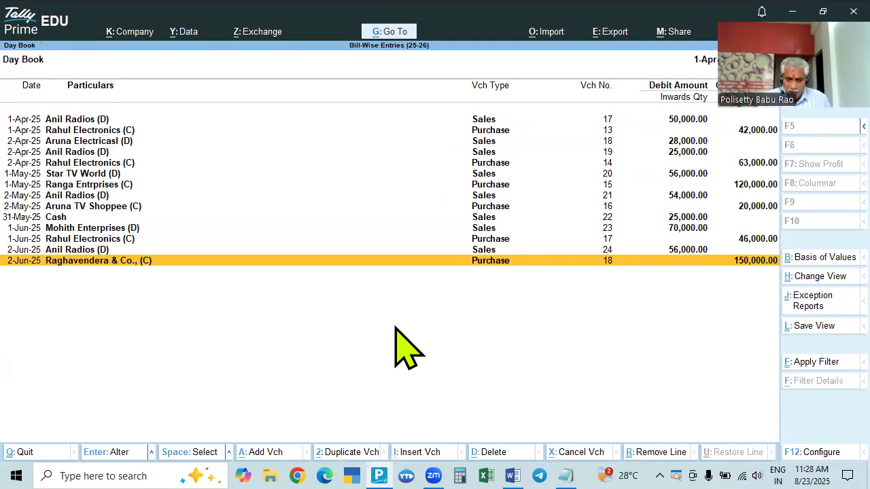
Review the sales list and the receipts and payments under Against Reference in the Word document.
{"action": "key", "text": "Escape"}
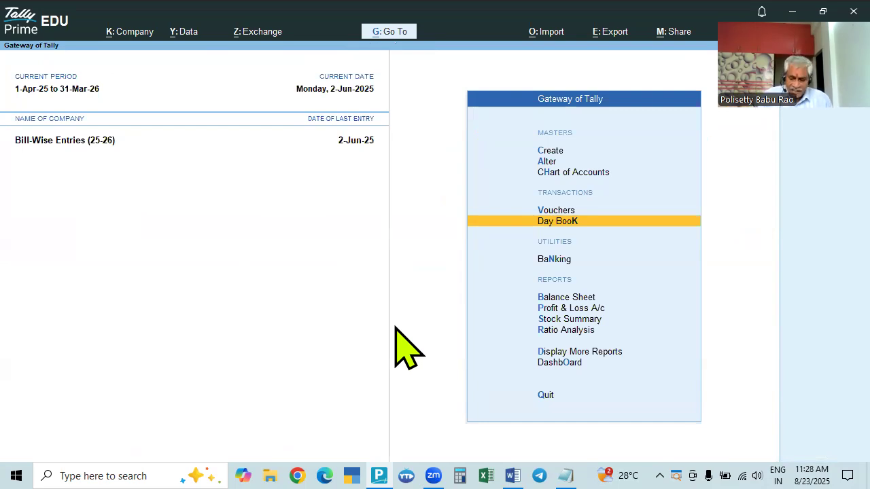
{"action": "key", "text": "Up"}
{"action": "key", "text": "Return"}
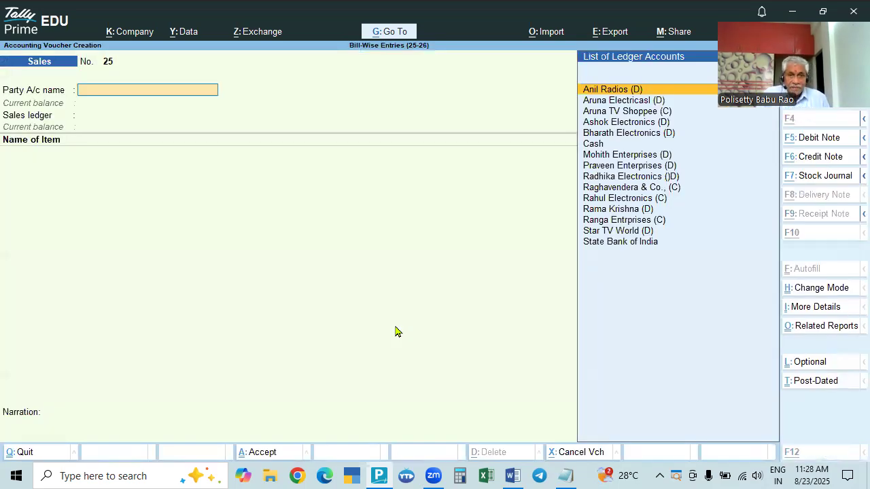
{"action": "key", "text": "alt+Tab"}
{"action": "scroll", "coordinate": [282, 232], "scroll_direction": "up", "scroll_amount": 5}
{"action": "scroll", "coordinate": [282, 231], "scroll_direction": "down", "scroll_amount": 5}
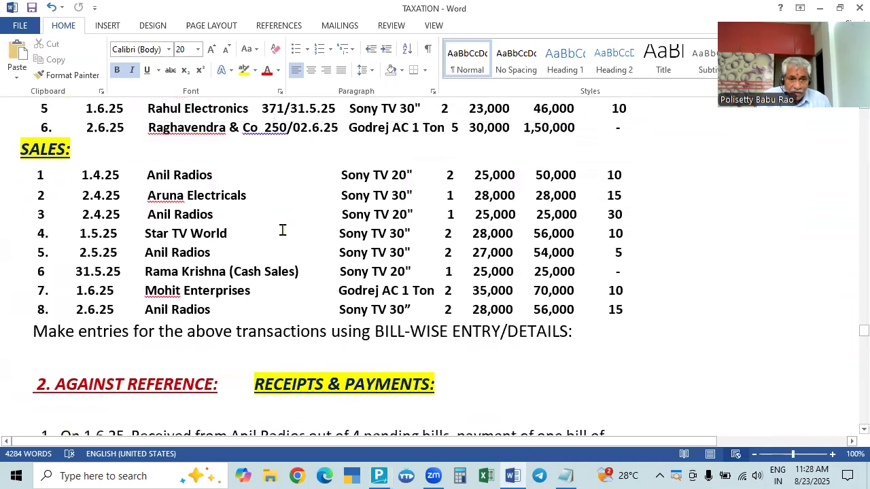
{"action": "scroll", "coordinate": [286, 259], "scroll_direction": "down", "scroll_amount": 3}
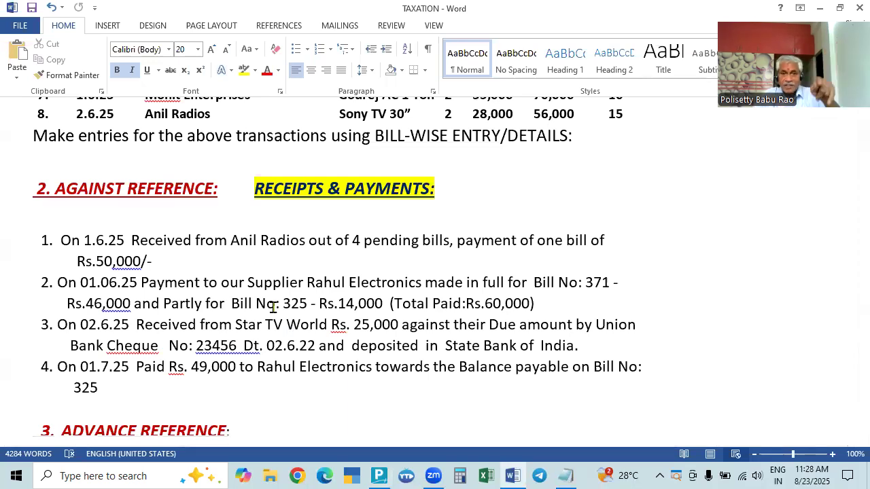
{"action": "scroll", "coordinate": [274, 307], "scroll_direction": "up", "scroll_amount": 5}
{"action": "scroll", "coordinate": [274, 307], "scroll_direction": "down", "scroll_amount": 1}
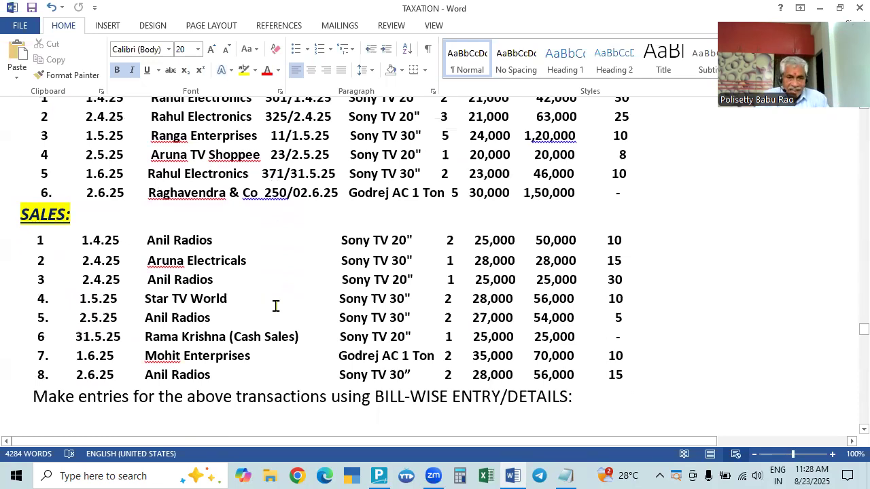
{"action": "scroll", "coordinate": [274, 306], "scroll_direction": "down", "scroll_amount": 4}
{"action": "scroll", "coordinate": [277, 311], "scroll_direction": "down", "scroll_amount": 1}
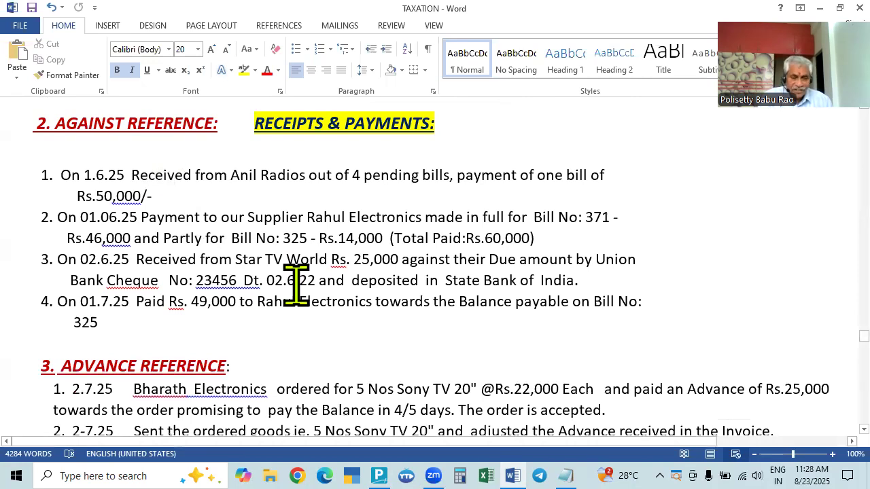
Open voucher creation in TallyPrime and consult the first receipt transaction in the Word document.
{"action": "key", "text": "alt+Tab"}
{"action": "key", "text": "Escape"}
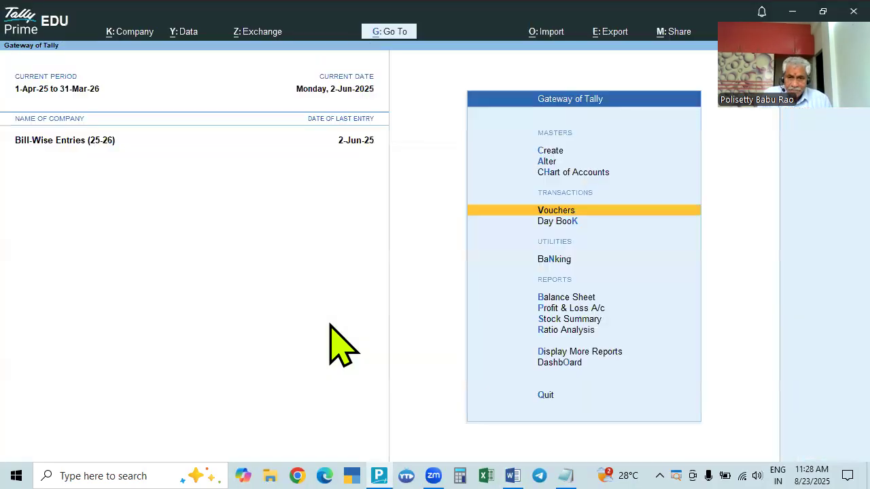
{"action": "key", "text": "Return"}
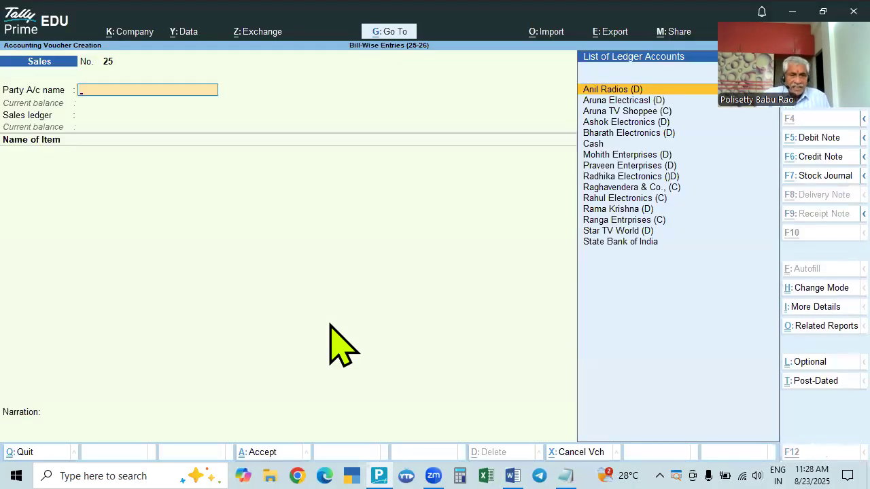
{"action": "key", "text": "alt+Tab"}
{"action": "key", "text": "alt+Tab"}
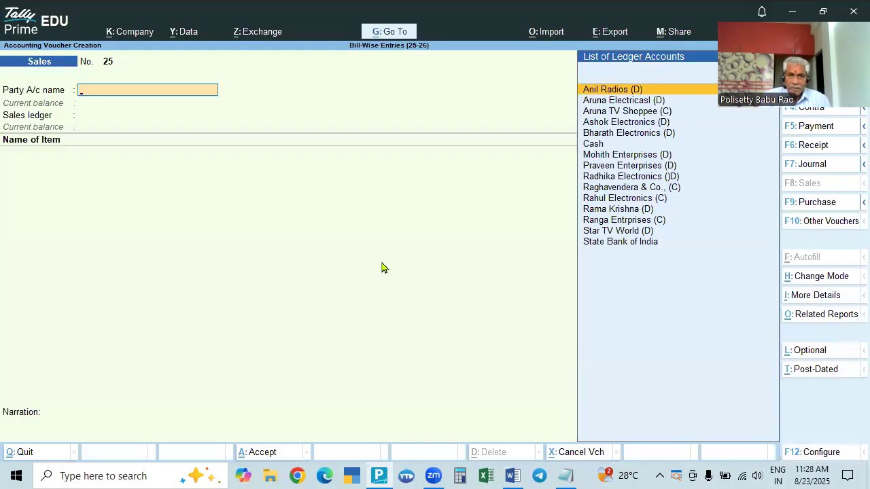
{"action": "key", "text": "alt+Tab"}
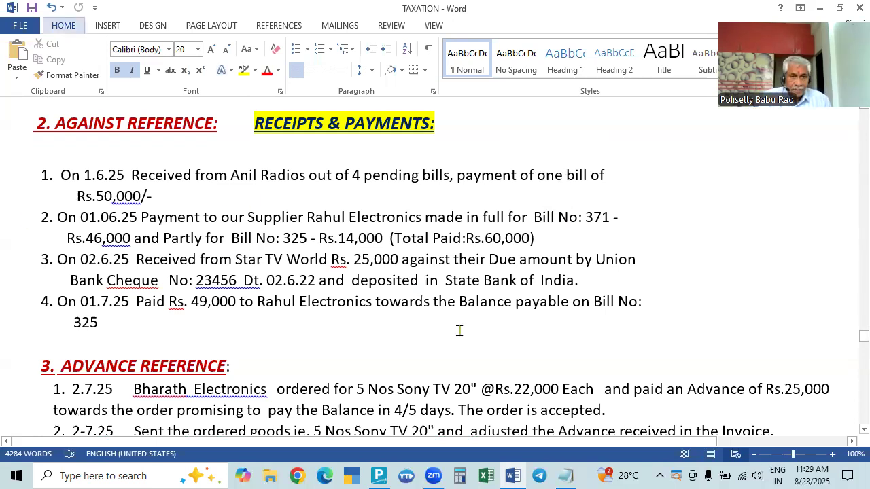
{"action": "key", "text": "alt+Tab"}
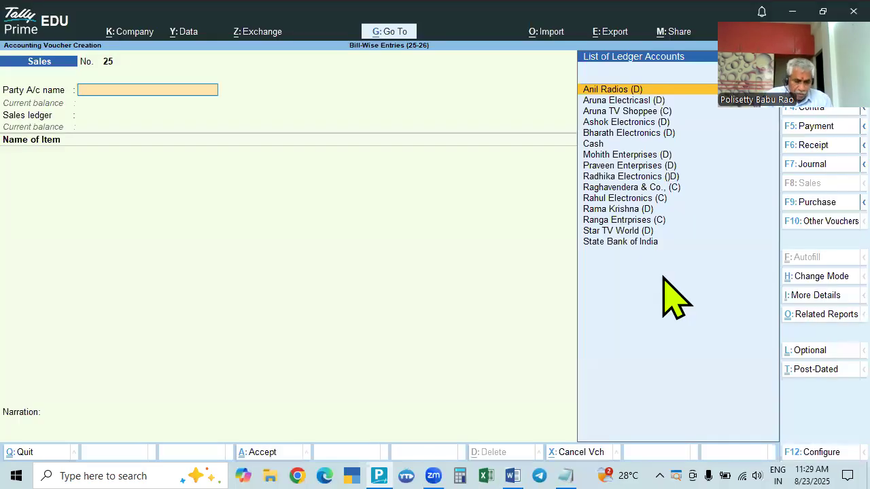
Change to a receipt voucher and set the voucher date to 1.6.
{"action": "key", "text": "F6"}
{"action": "key", "text": "alt+Tab"}
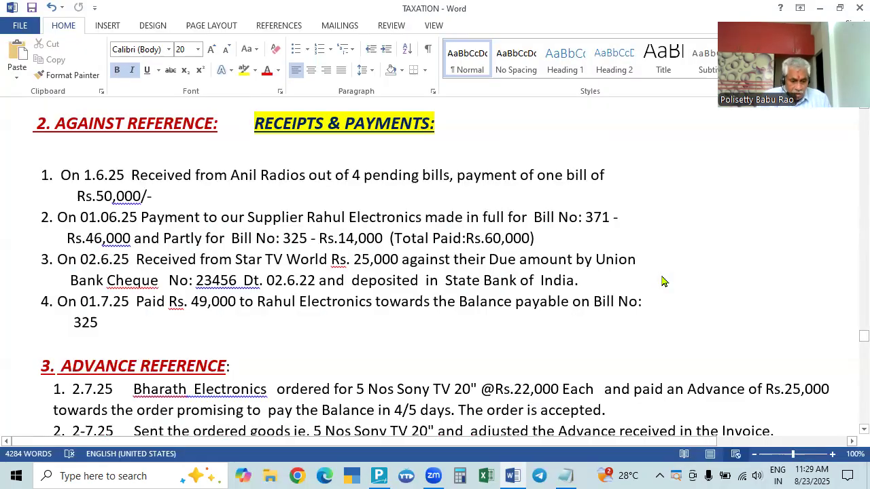
{"action": "key", "text": "alt+Tab"}
{"action": "key", "text": "F2"}
{"action": "type", "text": "1.6"}
{"action": "key", "text": "Return"}
{"action": "key", "text": "Return"}
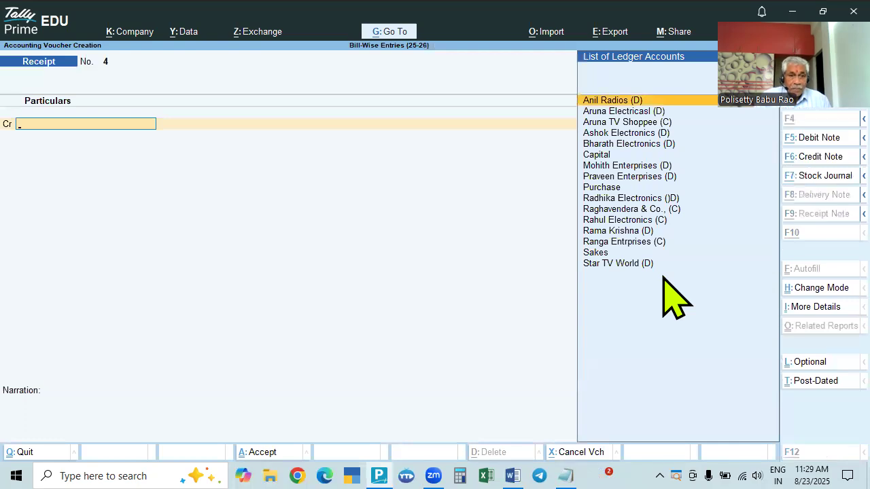
Credit Anil Radios (D) with 50000 in the receipt voucher, following the first receipt in the Word document.
{"action": "key", "text": "alt+Tab"}
{"action": "key", "text": "alt+Tab"}
{"action": "type", "text": "Anil"}
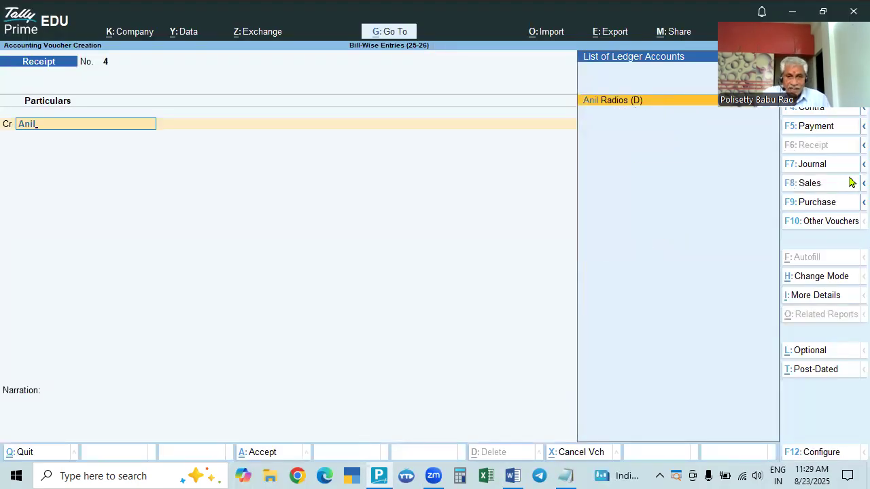
{"action": "key", "text": "Return"}
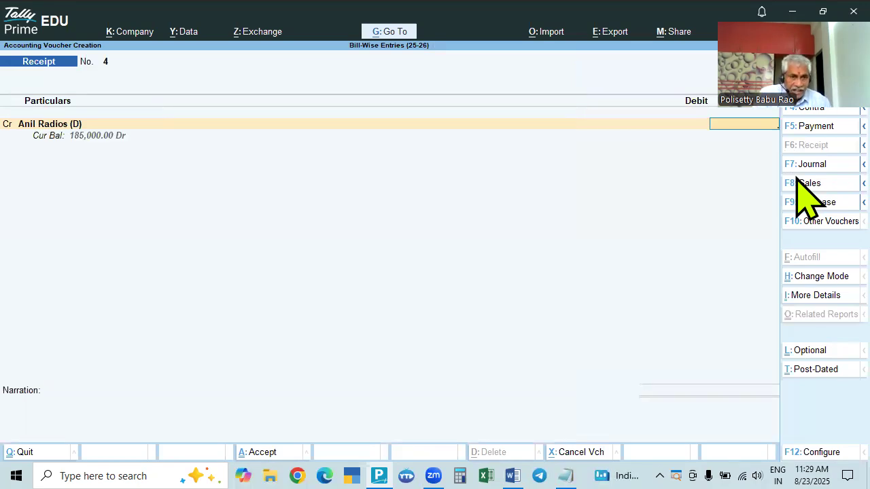
{"action": "key", "text": "alt"}
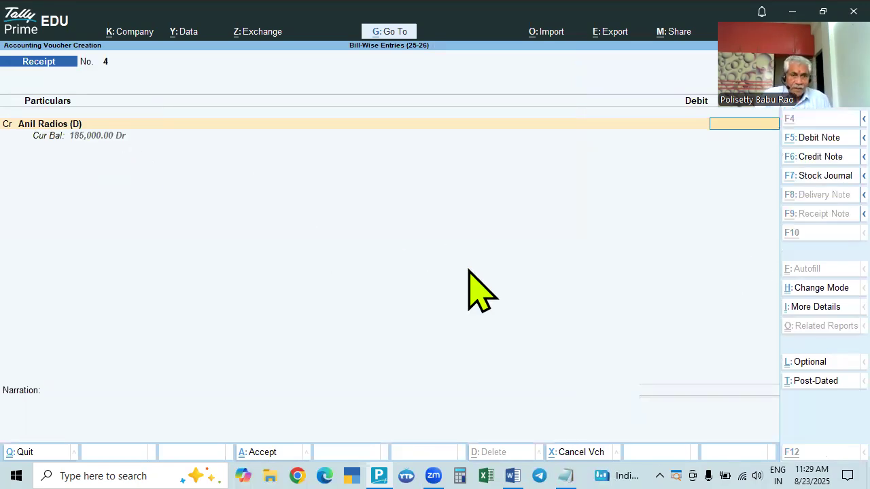
{"action": "key", "text": "alt+Tab"}
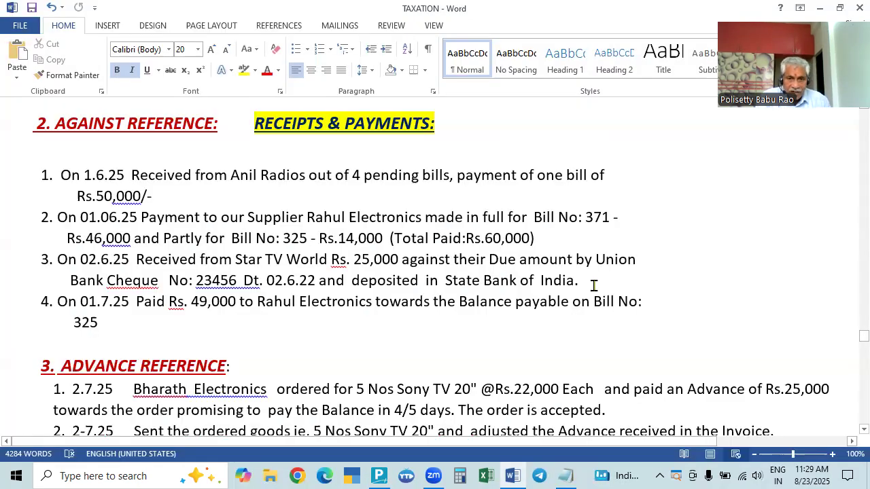
{"action": "key", "text": "alt+Tab"}
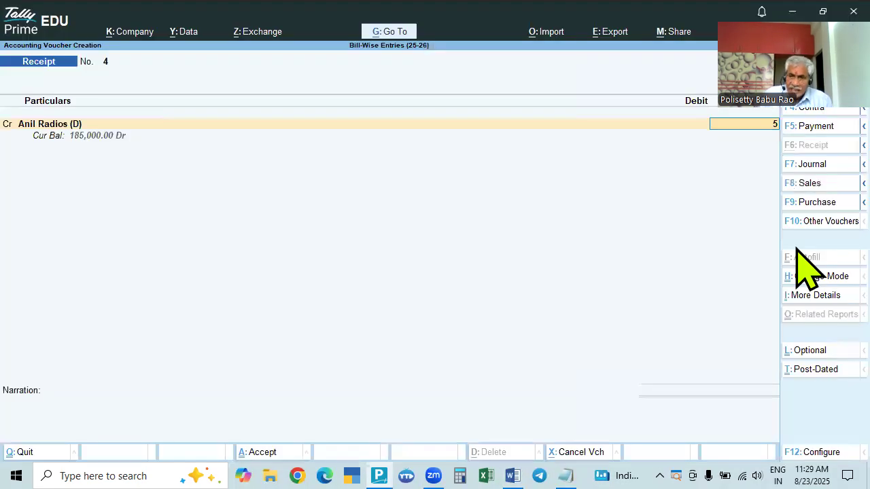
{"action": "type", "text": "0000"}
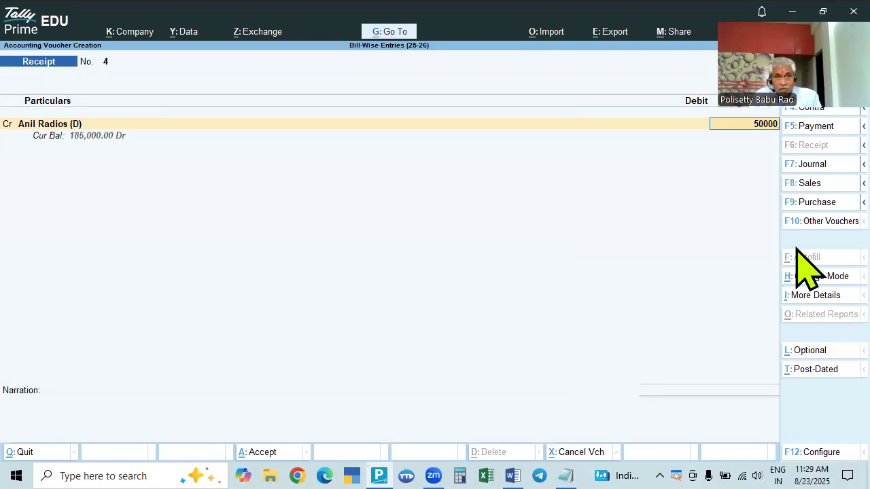
{"action": "type", "text": "."}
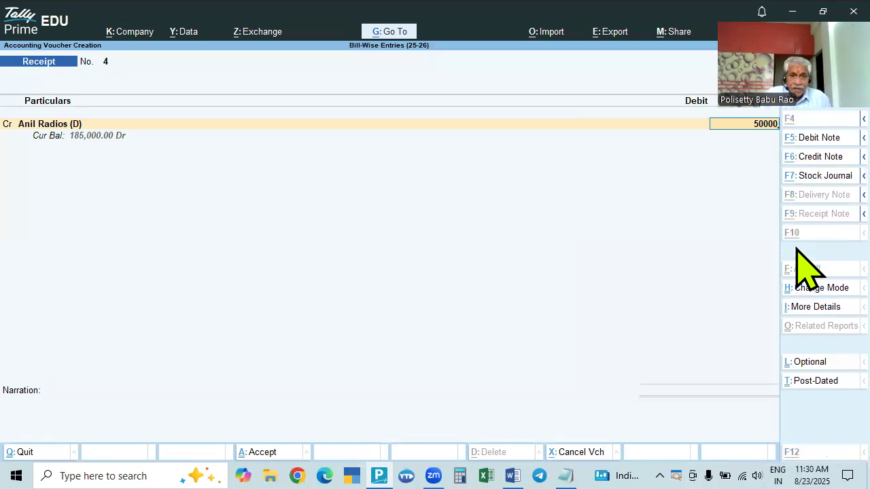
Recheck the transaction in Word, accept the receipt amount and choose Agst Ref as the bill-wise adjustment for Anil Radios.
{"action": "key", "text": "alt+Tab"}
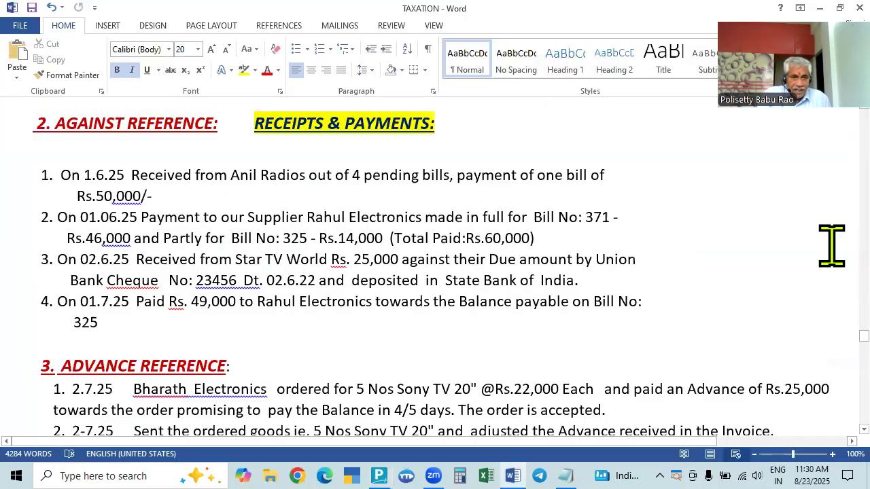
{"action": "scroll", "coordinate": [832, 246], "scroll_direction": "up", "scroll_amount": 6}
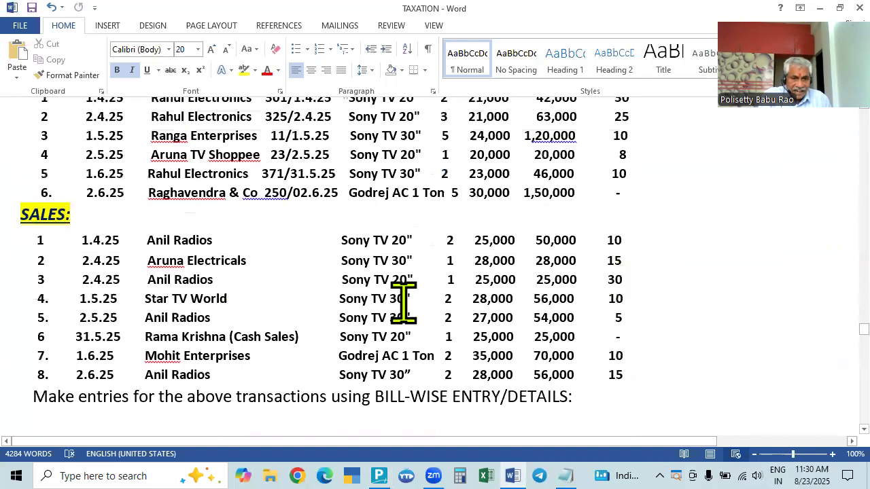
{"action": "scroll", "coordinate": [727, 288], "scroll_direction": "down", "scroll_amount": 6}
{"action": "scroll", "coordinate": [730, 289], "scroll_direction": "up", "scroll_amount": 4}
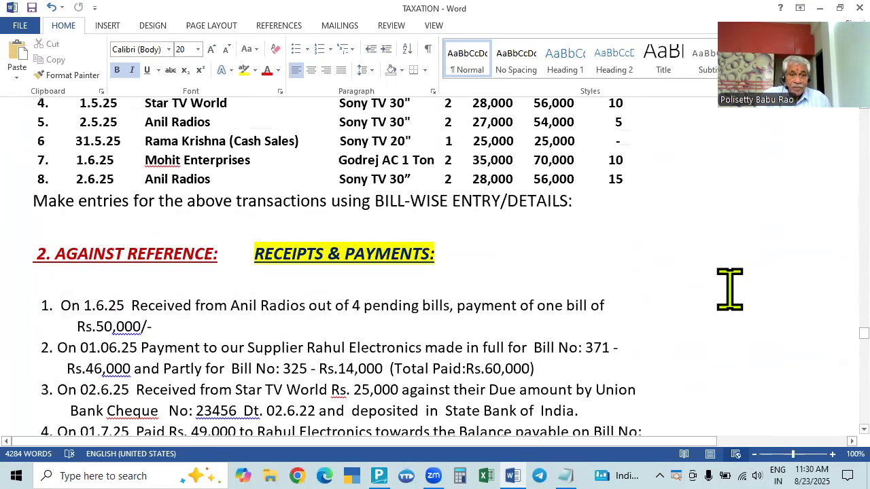
{"action": "scroll", "coordinate": [730, 289], "scroll_direction": "down", "scroll_amount": 2}
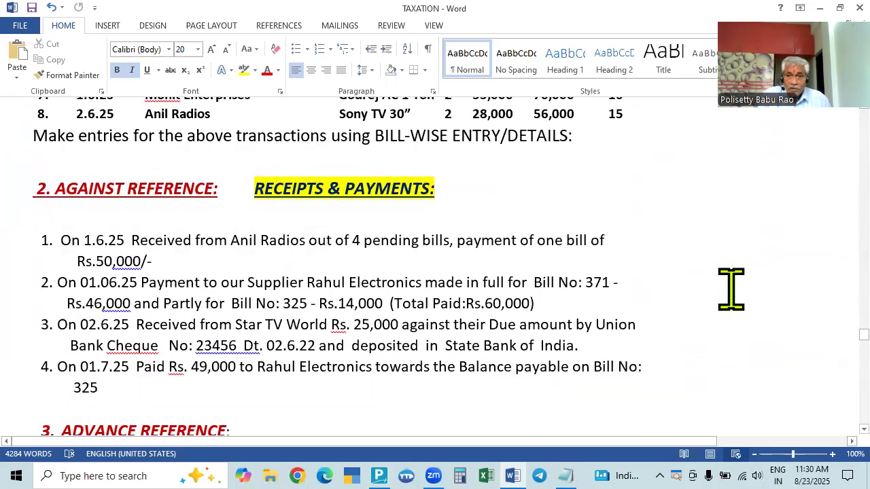
{"action": "key", "text": "alt+Tab"}
{"action": "key", "text": "Return"}
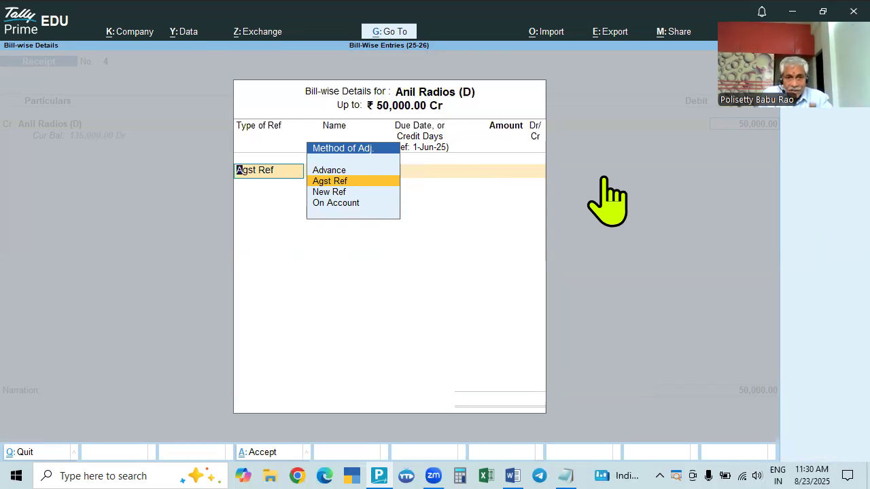
{"action": "key", "text": "Return"}
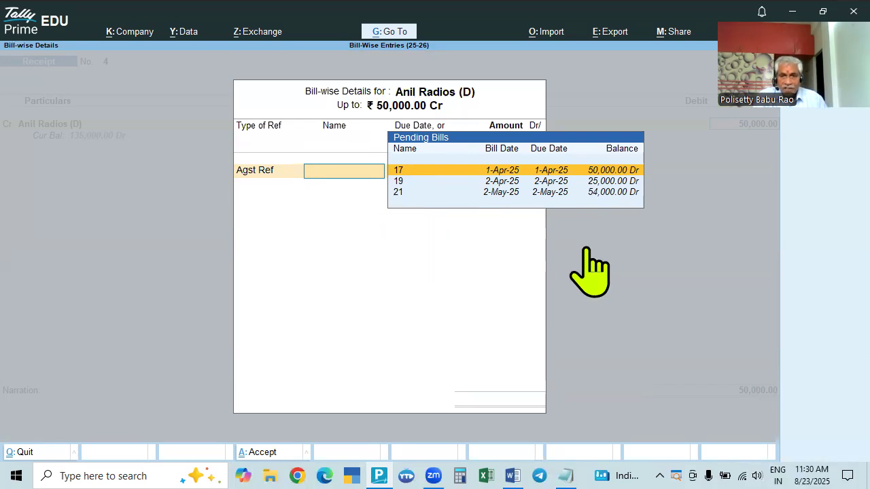
Compare the pending bills of Anil Radios in TallyPrime with the receipt details and sales list in the Word document.
{"action": "key", "text": "alt+Tab"}
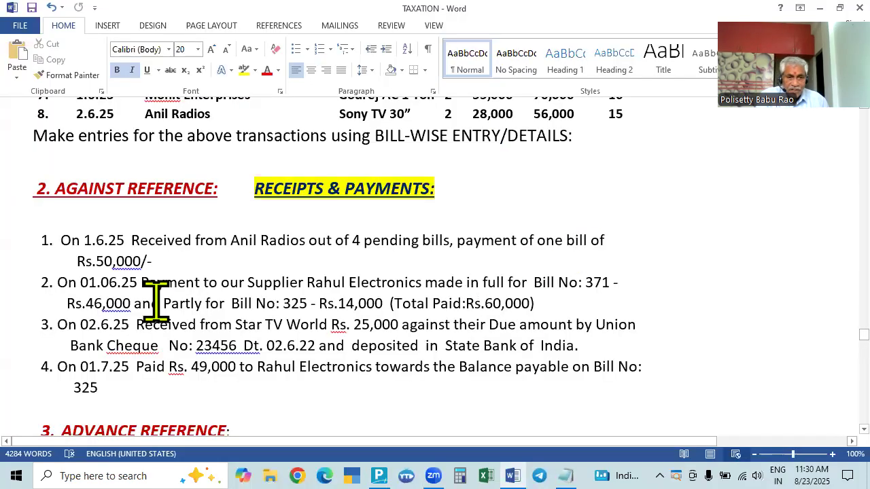
{"action": "key", "text": "alt+Tab"}
{"action": "key", "text": "alt+Tab"}
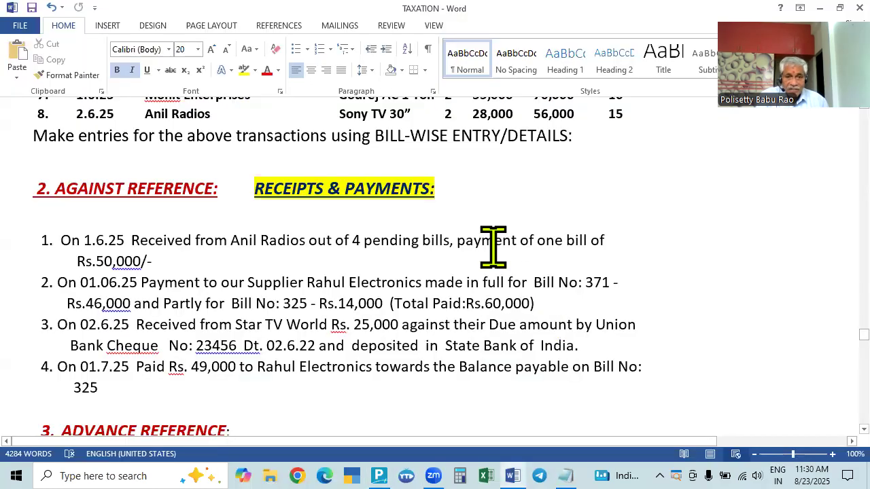
{"action": "key", "text": "alt+Tab"}
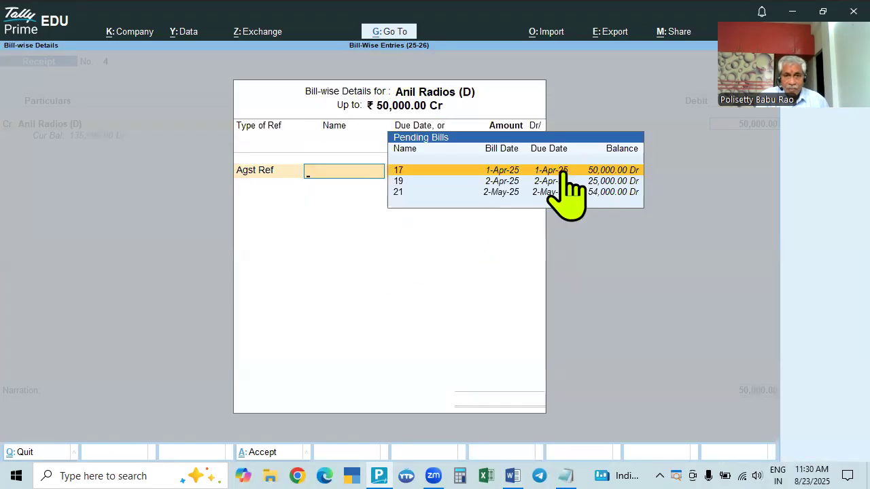
{"action": "key", "text": "alt+Tab"}
{"action": "scroll", "coordinate": [396, 295], "scroll_direction": "up", "scroll_amount": 5}
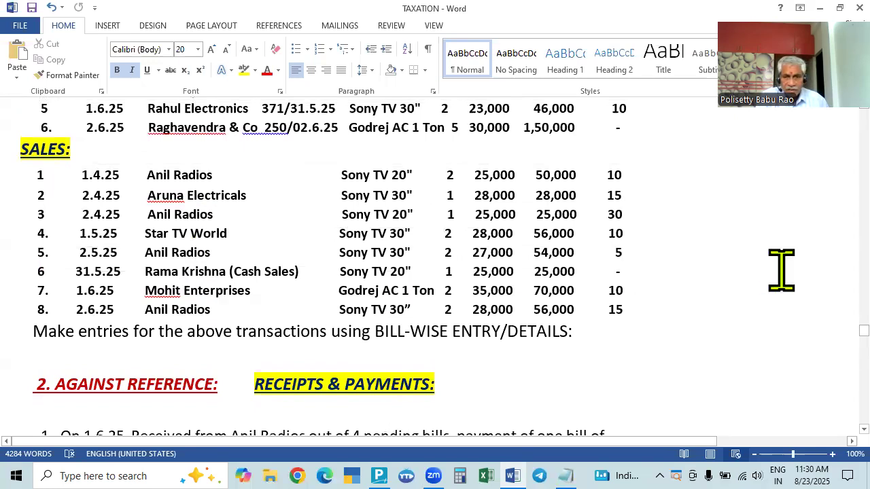
{"action": "key", "text": "alt+Tab"}
{"action": "key", "text": "alt+Tab"}
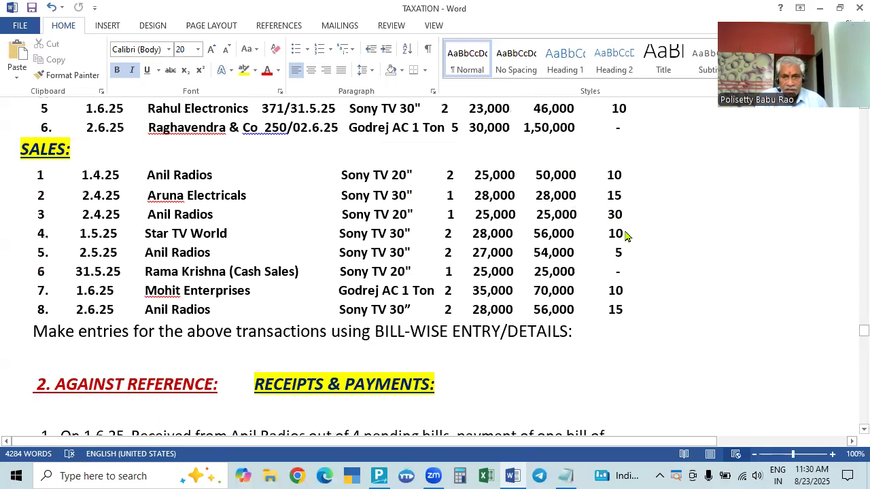
{"action": "key", "text": "alt+Tab"}
{"action": "key", "text": "alt+Tab"}
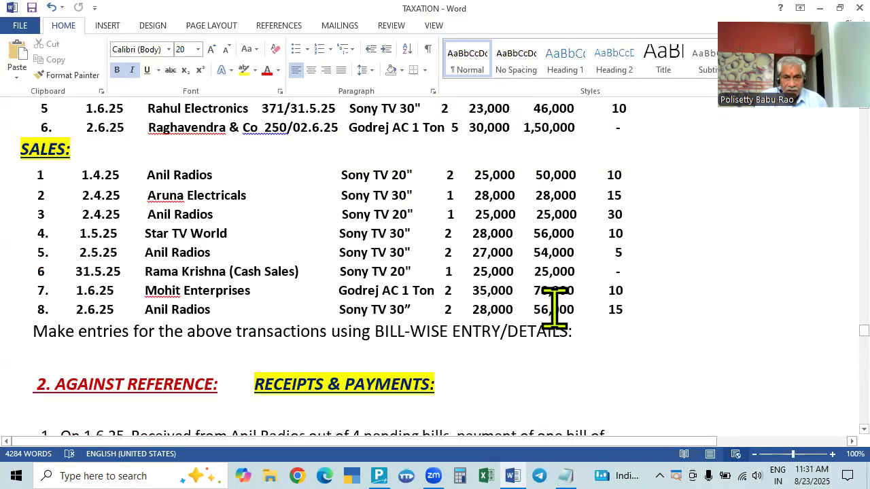
{"action": "key", "text": "alt+Tab"}
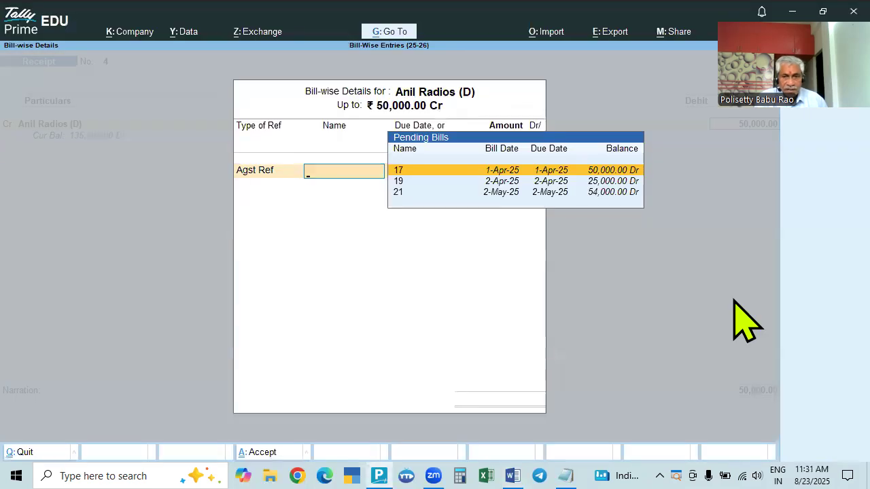
Abandon the unsaved receipt voucher and open the Day Book.
{"action": "key", "text": "Escape"}
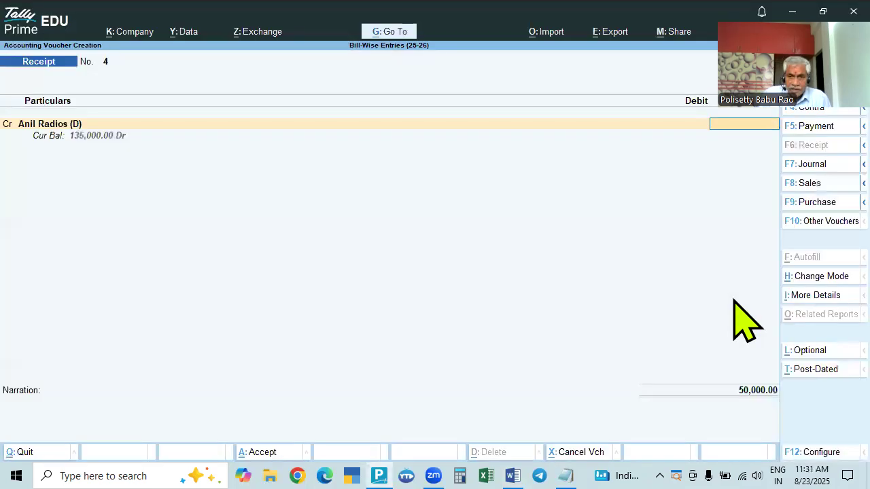
{"action": "key", "text": "Escape"}
{"action": "key", "text": "Down"}
{"action": "key", "text": "Return"}
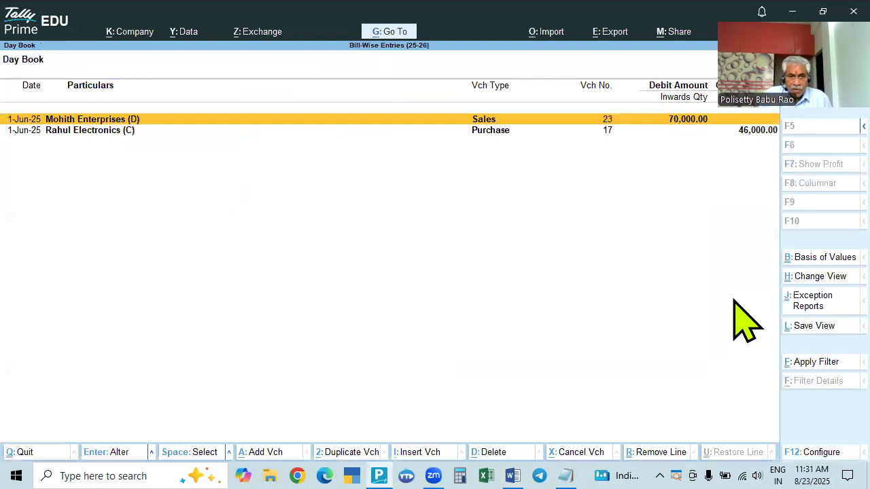
Widen the Day Book period to begin at 1-Apr-25 so the earlier sales and purchase vouchers are included.
{"action": "key", "text": "Down"}
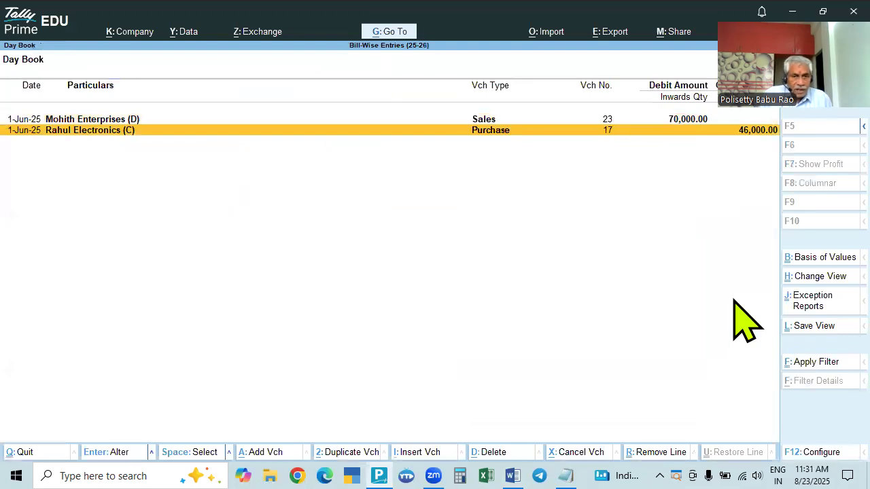
{"action": "key", "text": "Up"}
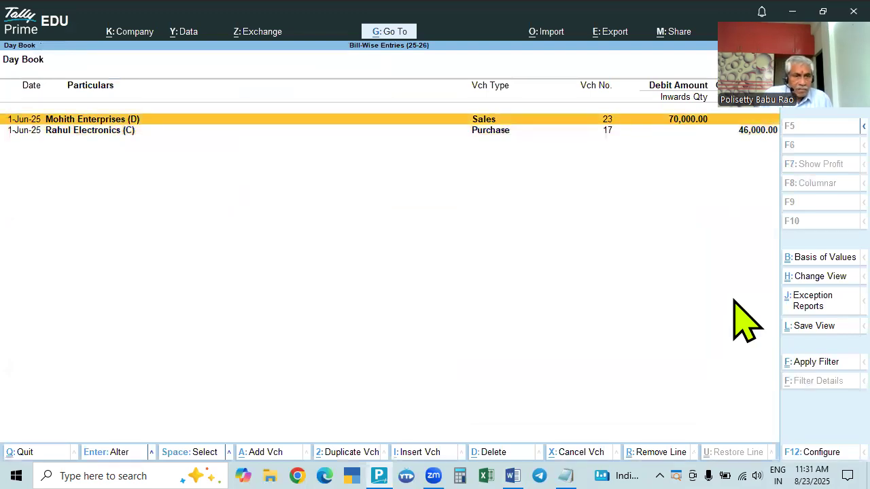
{"action": "key", "text": "F2"}
{"action": "key", "text": "space"}
{"action": "key", "text": "Return"}
{"action": "key", "text": "End"}
{"action": "key", "text": "Up"}
{"action": "key", "text": "Up"}
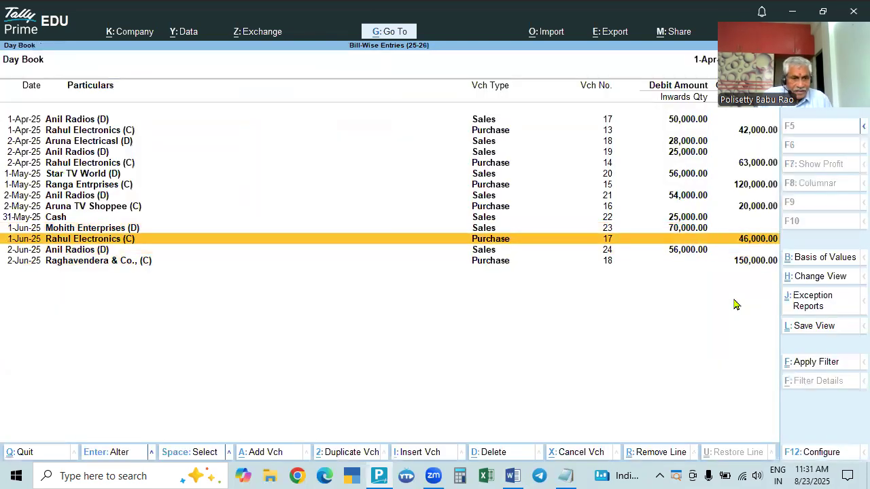
Open the 2-Jun-25 Anil Radios (D) sales voucher, review its bill-wise details and accept it without changes.
{"action": "key", "text": "Down"}
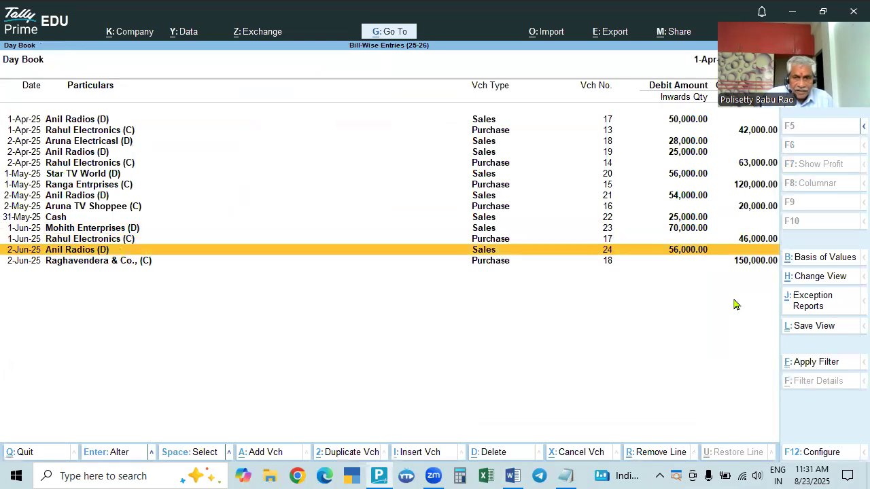
{"action": "key", "text": "Return"}
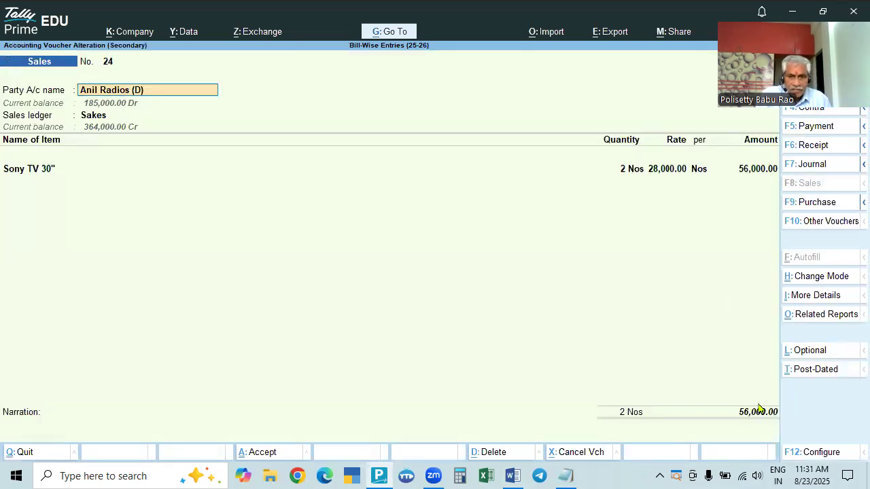
{"action": "left_click", "coordinate": [760, 413]}
{"action": "key", "text": "Return"}
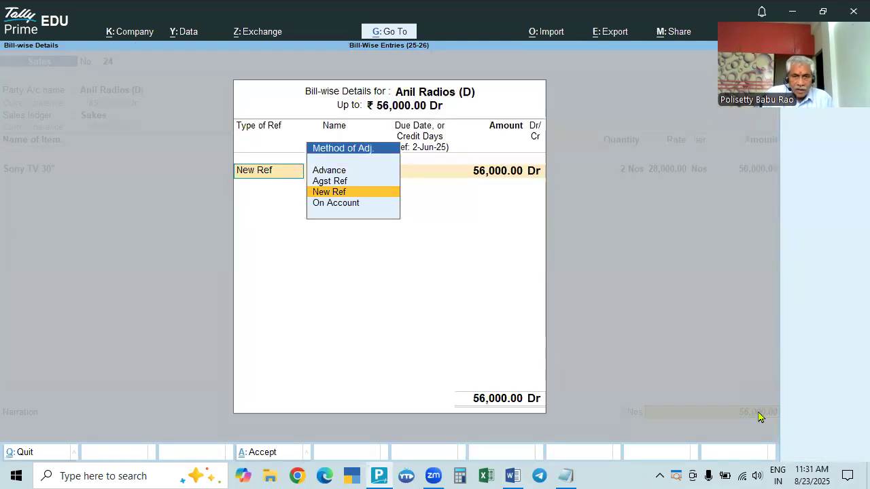
{"action": "key", "text": "Return"}
{"action": "key", "text": "Return"}
{"action": "key", "text": "Return"}
{"action": "key", "text": "Return"}
{"action": "key", "text": "Return"}
{"action": "key", "text": "Return"}
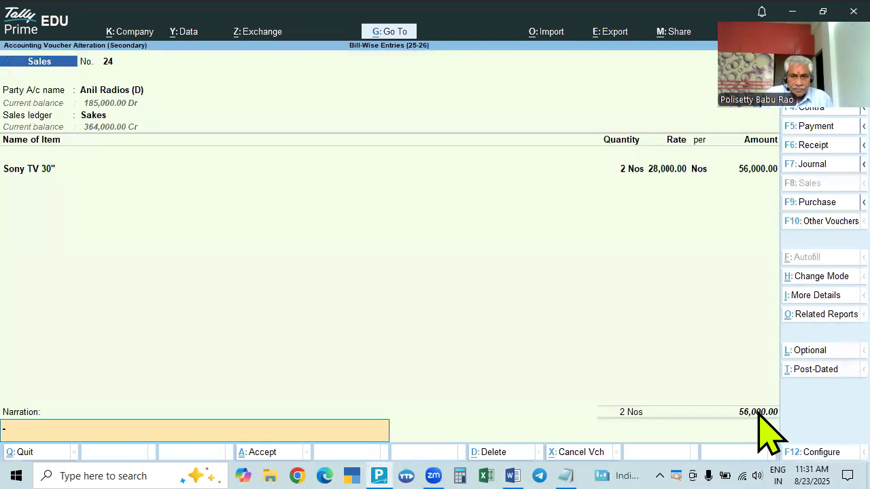
{"action": "key", "text": "Return"}
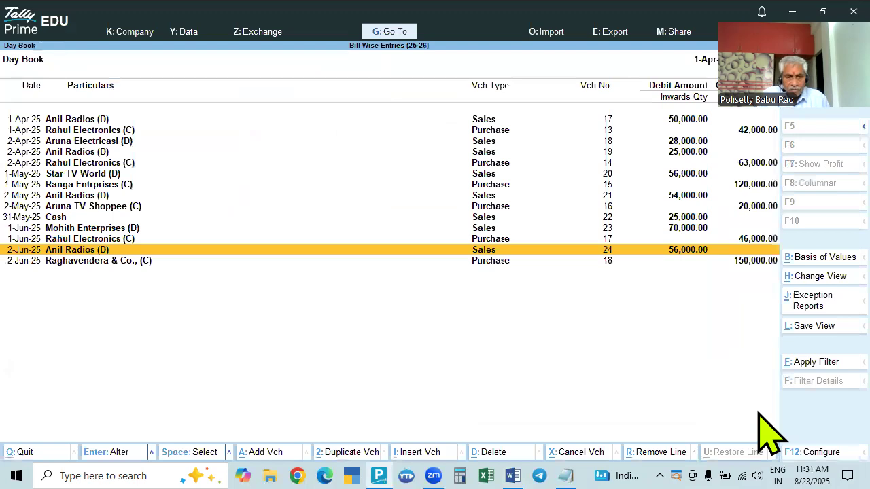
Leave the Day Book and start a receipt voucher dated 1-Jun-25.
{"action": "key", "text": "Escape"}
{"action": "key", "text": "Up"}
{"action": "key", "text": "Return"}
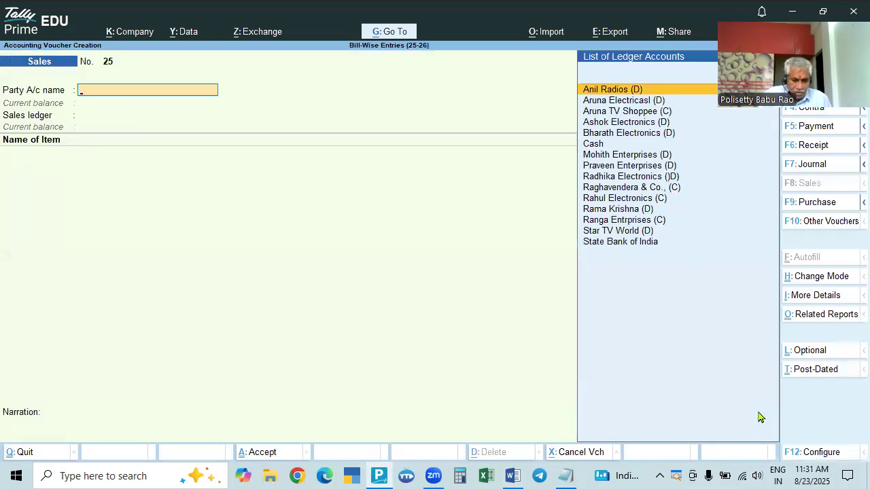
{"action": "key", "text": "F6"}
{"action": "key", "text": "F2"}
{"action": "type", "text": "1."}
{"action": "key", "text": "Return"}
{"action": "key", "text": "Return"}
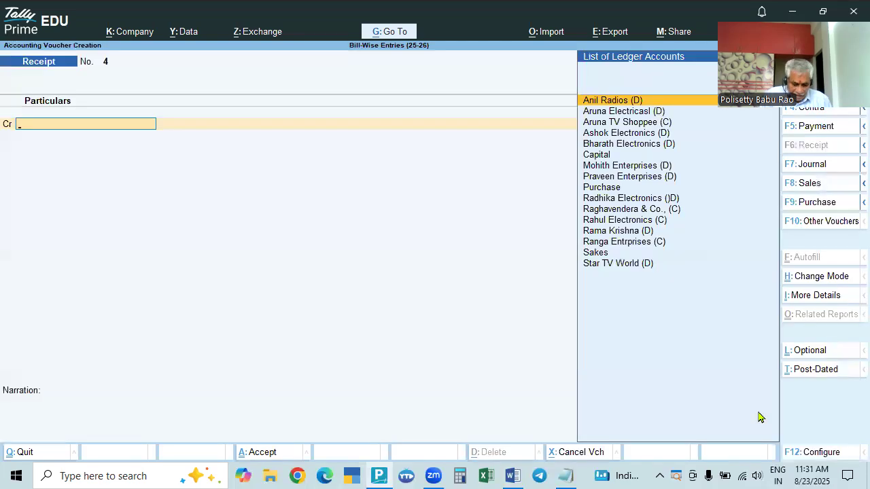
Credit Anil Radios (D) with 50000 and choose Agst Ref as the bill-wise adjustment.
{"action": "type", "text": "Anil"}
{"action": "key", "text": "Return"}
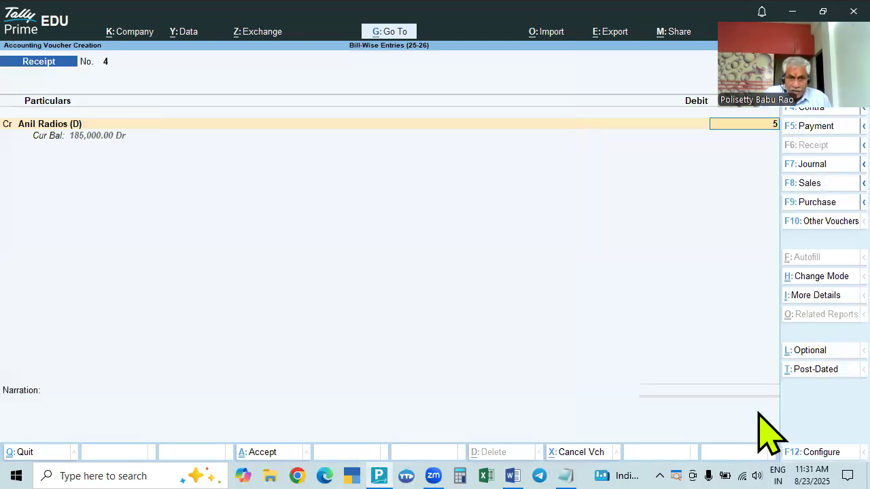
{"action": "type", "text": "50000"}
{"action": "key", "text": "Return"}
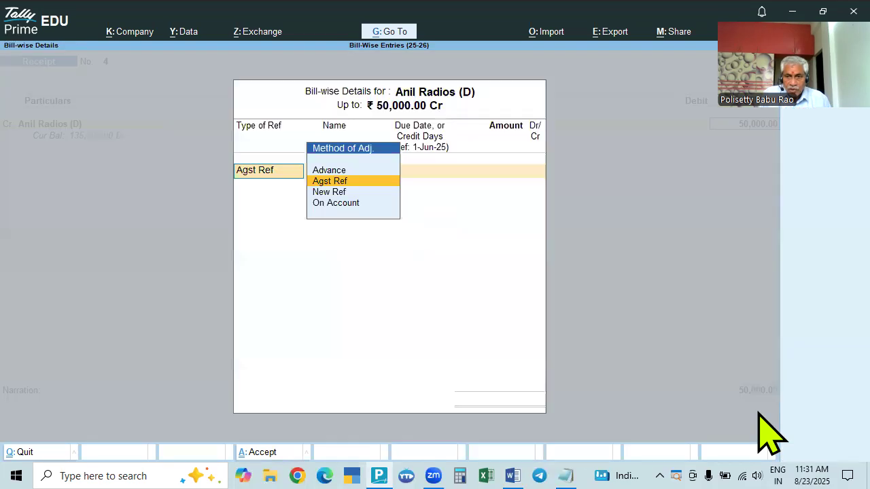
{"action": "key", "text": "Return"}
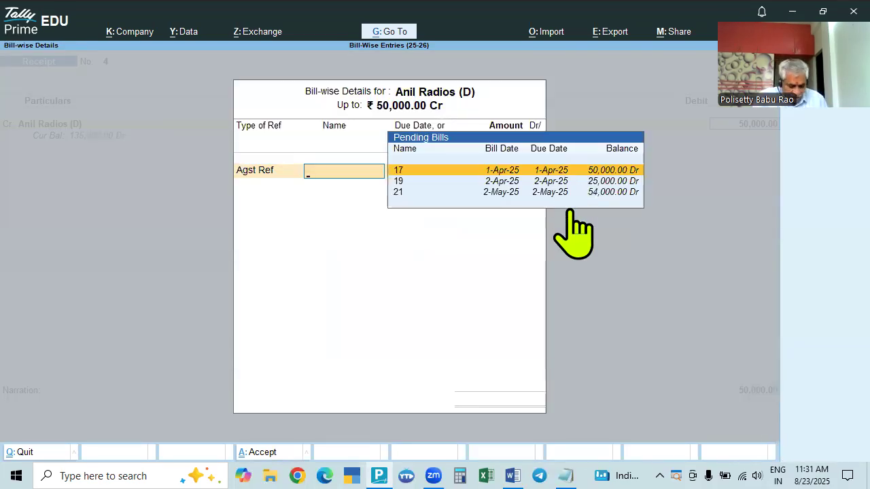
Check the first receipt in the Word document and allocate the full 50,000 to Anil Radios' pending bill 17 in TallyPrime.
{"action": "key", "text": "alt+Tab"}
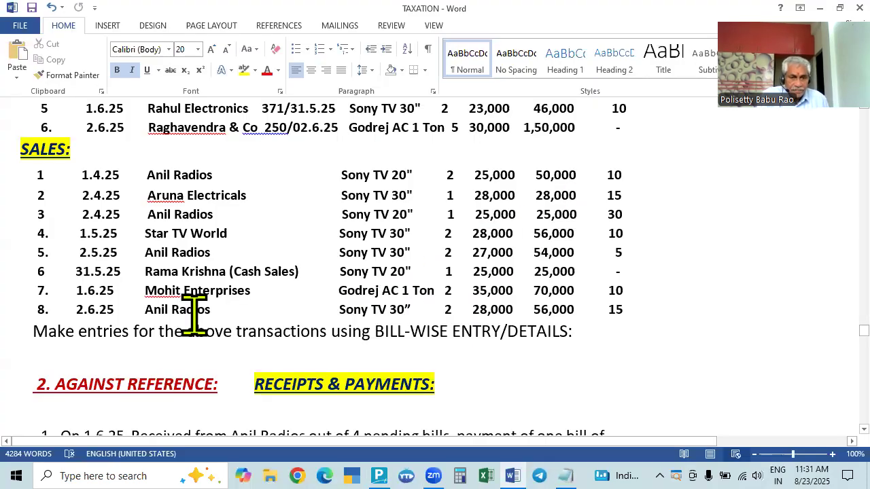
{"action": "scroll", "coordinate": [305, 342], "scroll_direction": "down", "scroll_amount": 1}
{"action": "scroll", "coordinate": [304, 343], "scroll_direction": "down", "scroll_amount": 3}
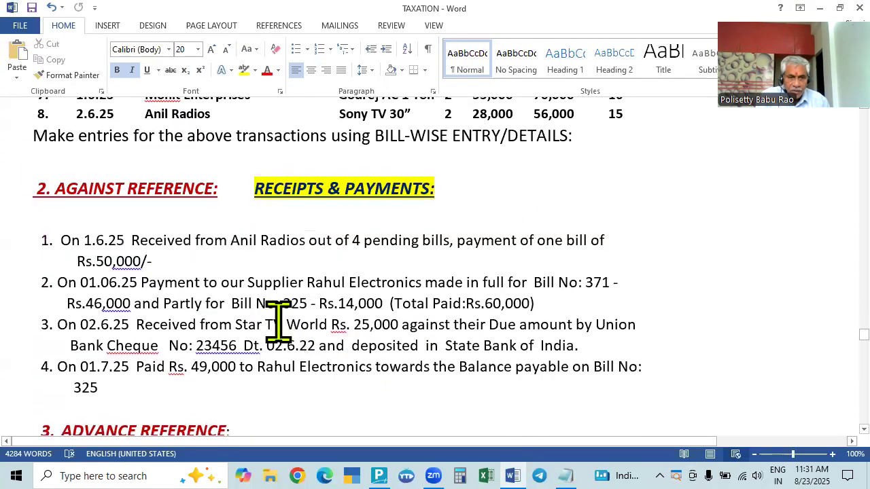
{"action": "key", "text": "alt+Tab"}
{"action": "key", "text": "alt+Tab"}
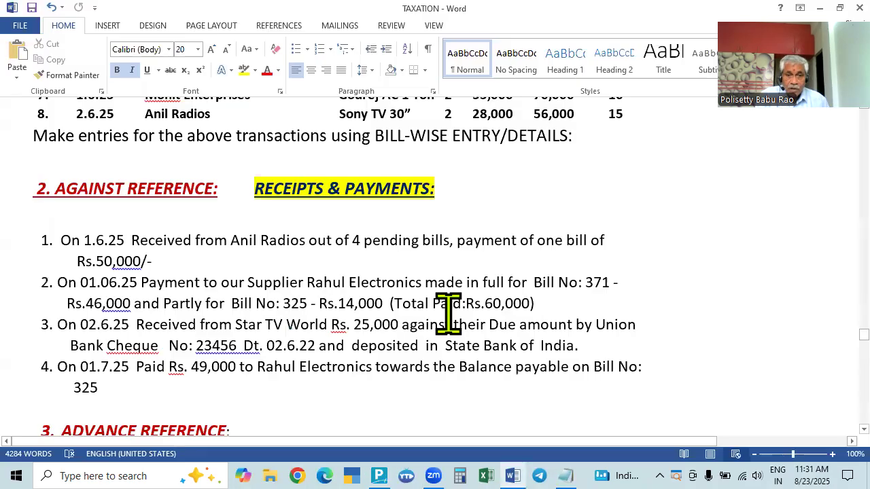
{"action": "key", "text": "alt+Tab"}
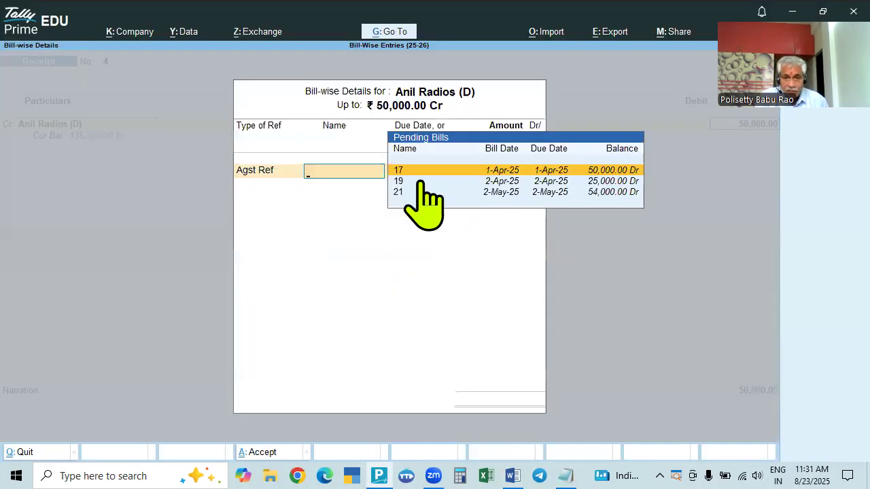
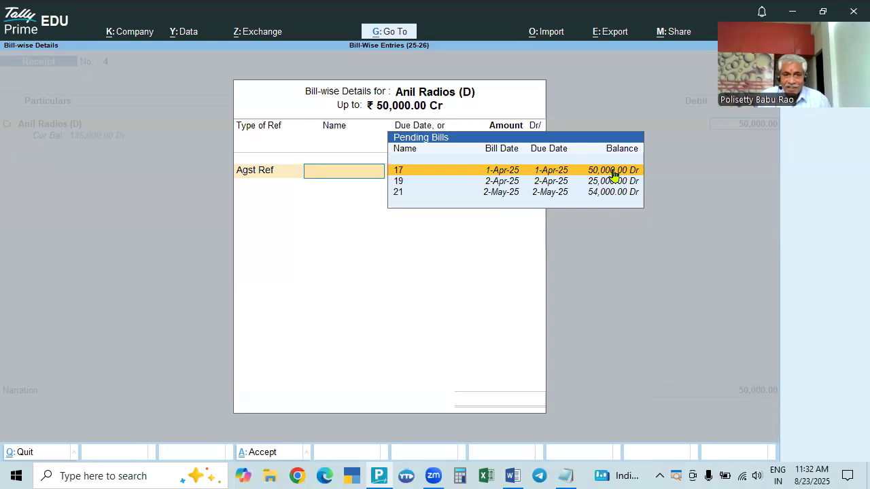
{"action": "left_click", "coordinate": [614, 175]}
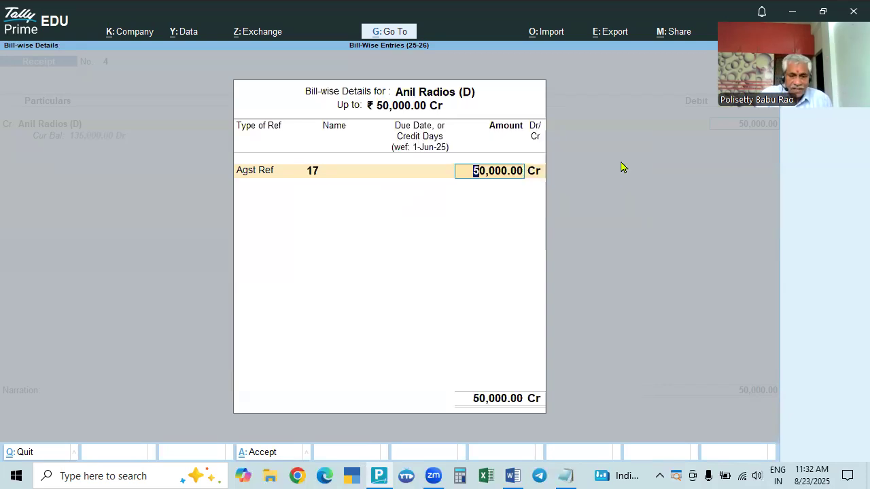
{"action": "key", "text": "shift+Tab"}
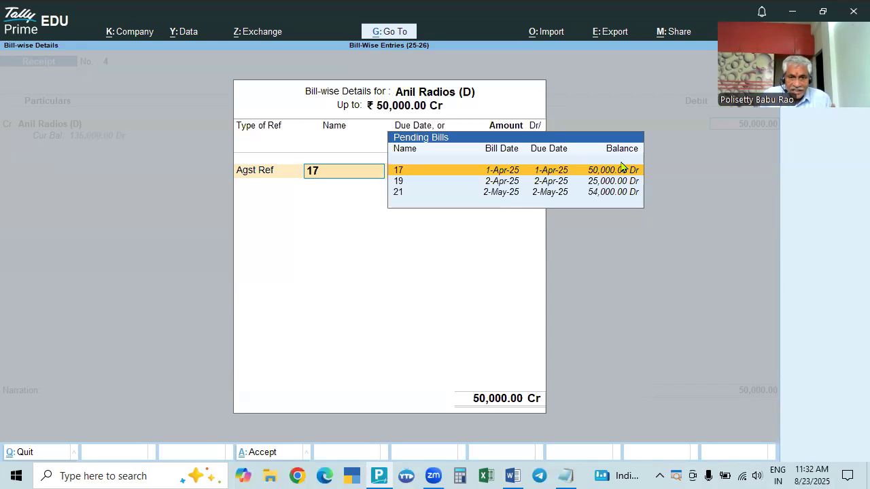
{"action": "key", "text": "Return"}
{"action": "key", "text": "Return"}
Debit Cash with 50,000, leave the narration empty and save the receipt voucher.
{"action": "key", "text": "Return"}
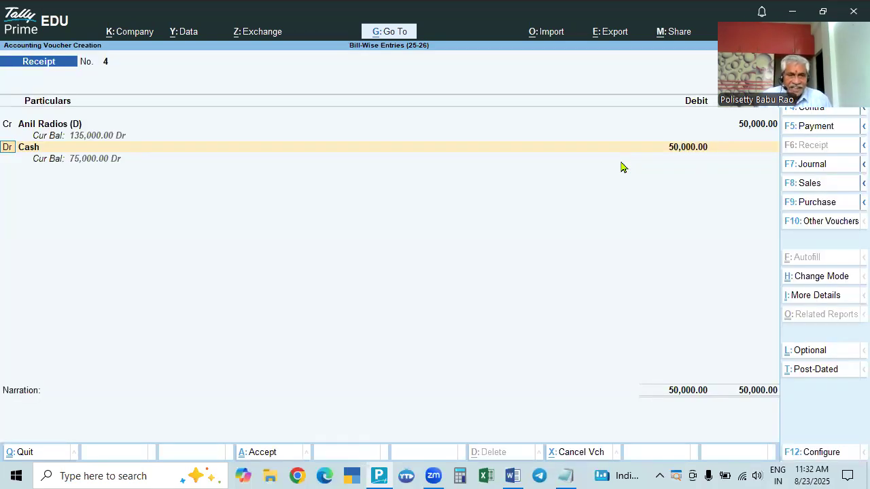
{"action": "key", "text": "Return"}
{"action": "key", "text": "Return"}
{"action": "key", "text": "Return"}
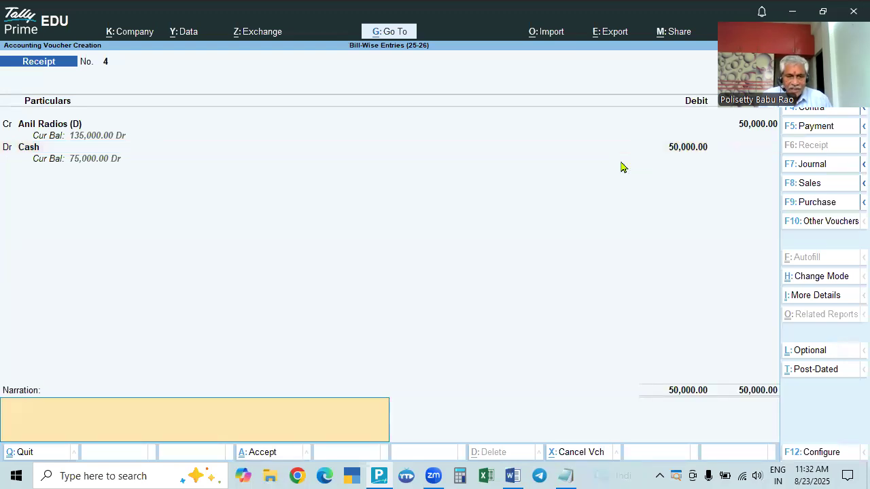
{"action": "key", "text": "Return"}
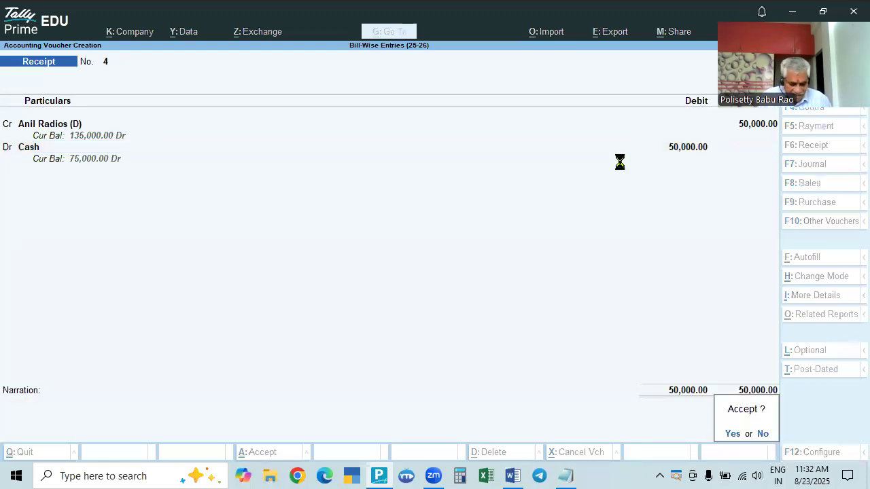
{"action": "key", "text": "Return"}
Read the second transaction in the Word document and start a payment voucher in TallyPrime debiting Rahul Electronics (C).
{"action": "key", "text": "alt+Tab"}
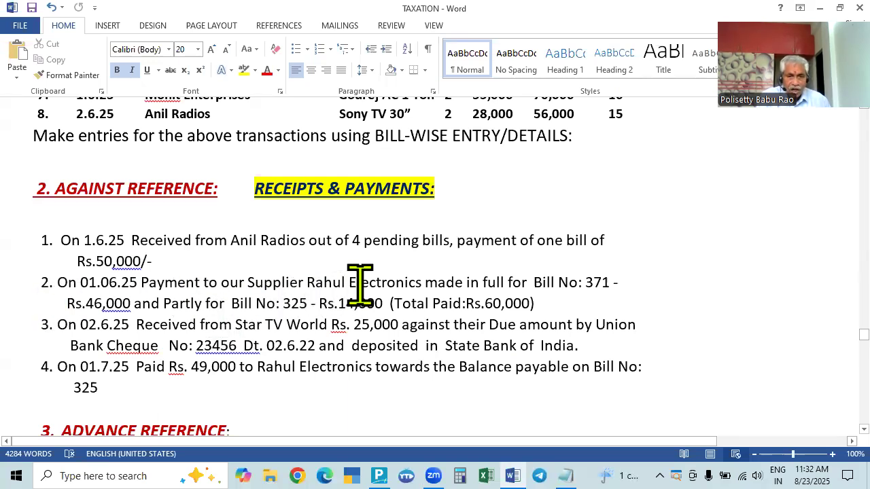
{"action": "key", "text": "alt+Tab"}
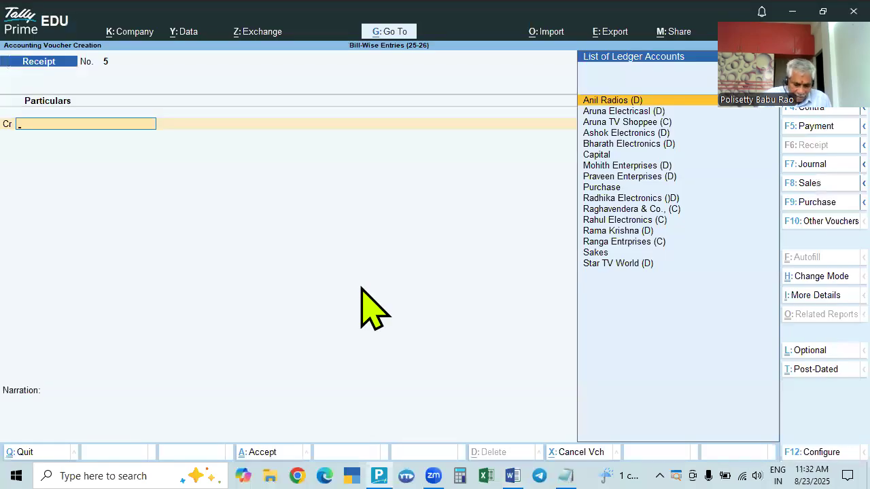
{"action": "key", "text": "F5"}
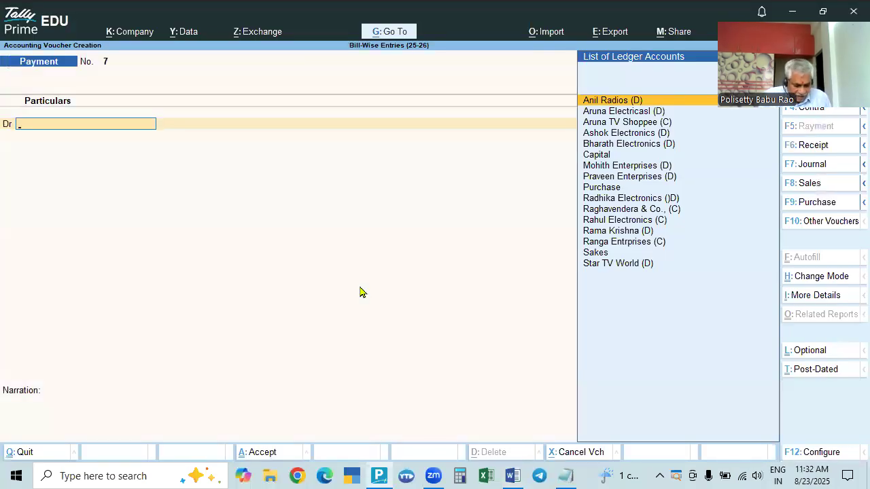
{"action": "type", "text": "Rahu"}
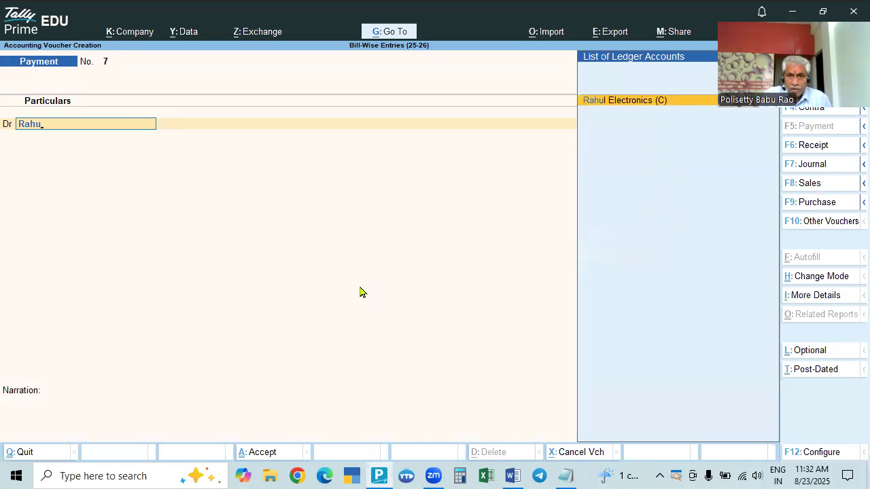
{"action": "key", "text": "Return"}
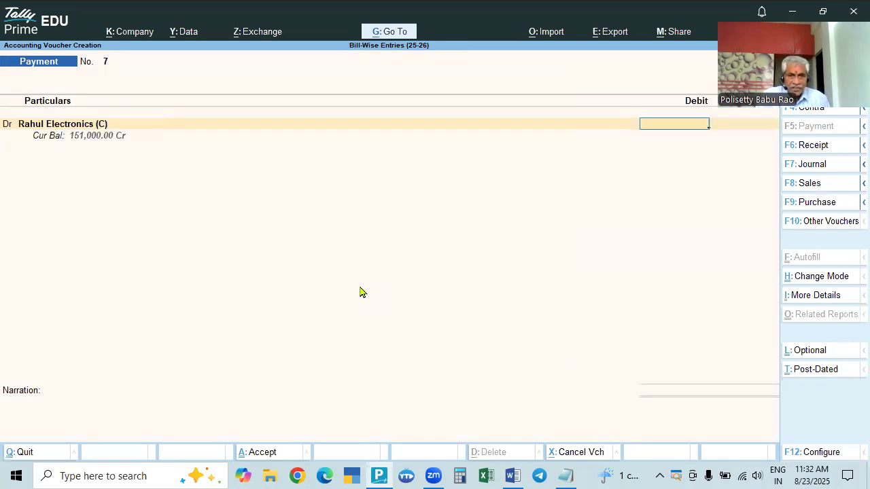
Look up the total paid to Rahul Electronics in Word and enter 60000 as the debit amount of the payment.
{"action": "key", "text": "alt+Tab"}
{"action": "key", "text": "alt+Tab"}
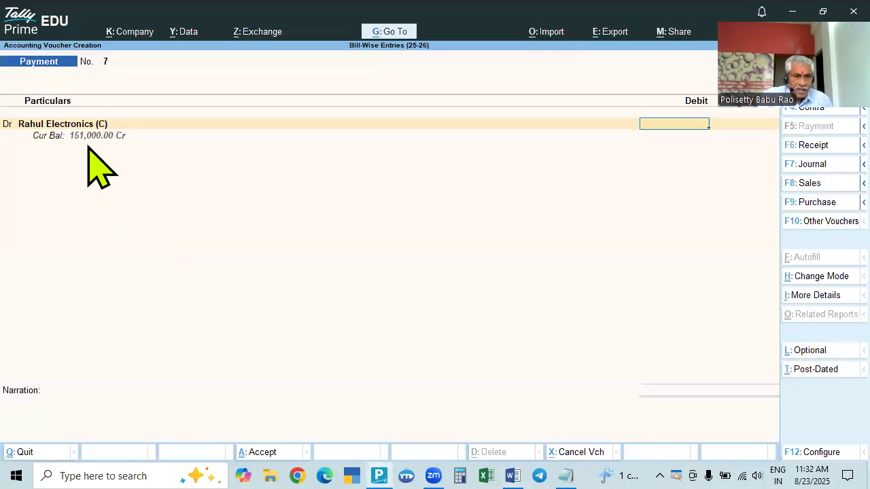
{"action": "key", "text": "ctrl"}
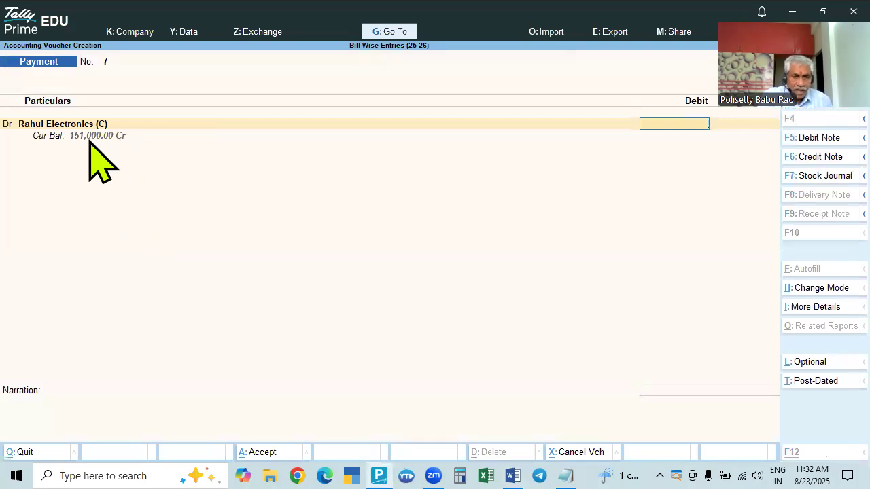
{"action": "key", "text": "alt+Tab"}
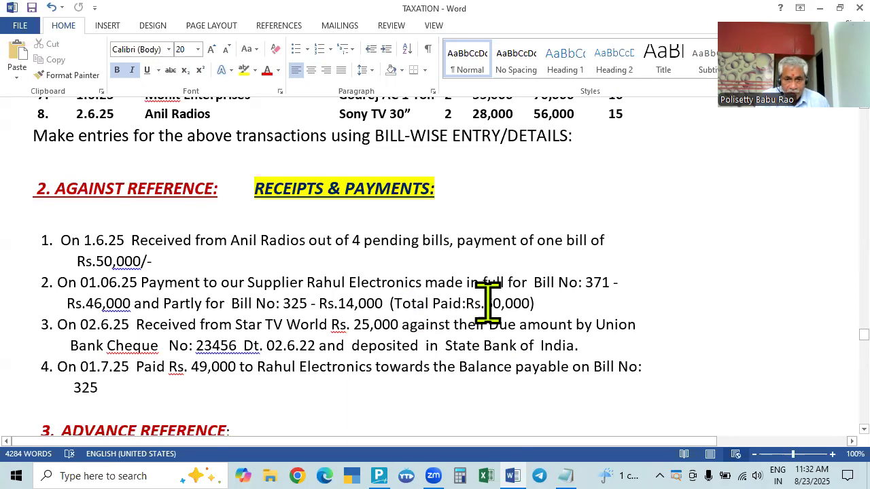
{"action": "key", "text": "alt+Tab"}
{"action": "type", "text": "60000"}
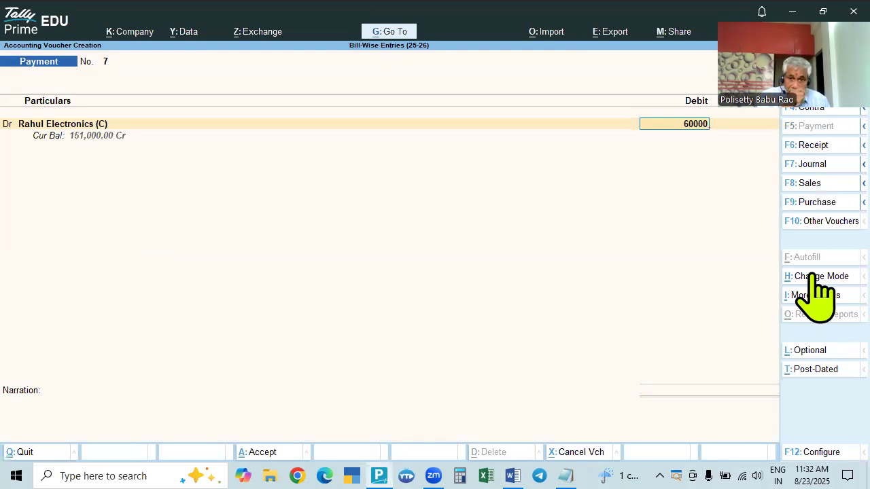
Recheck the bill split in Word, accept the payment amount and choose Agst Ref for Rahul Electronics (C).
{"action": "key", "text": "alt+Tab"}
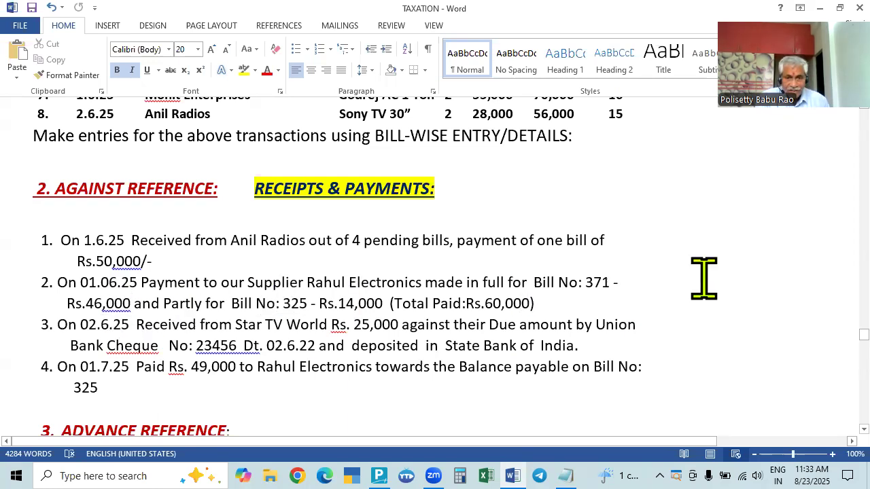
{"action": "key", "text": "alt+Tab"}
{"action": "key", "text": "Return"}
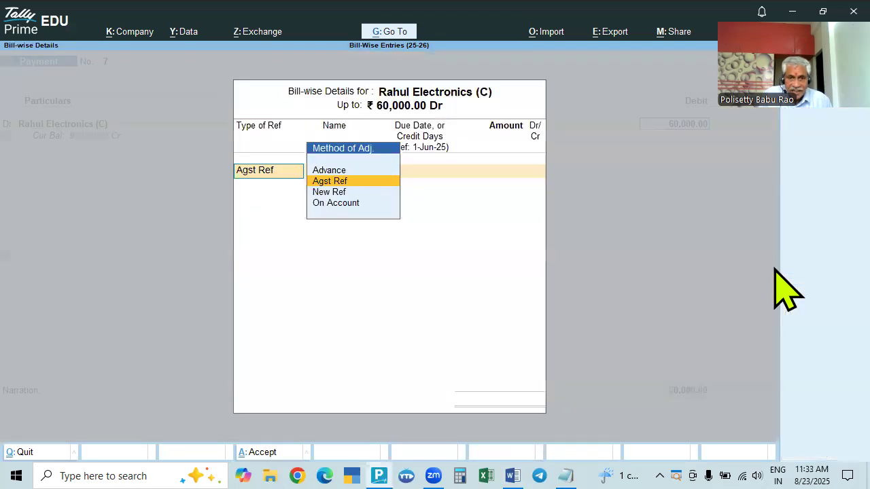
{"action": "key", "text": "Return"}
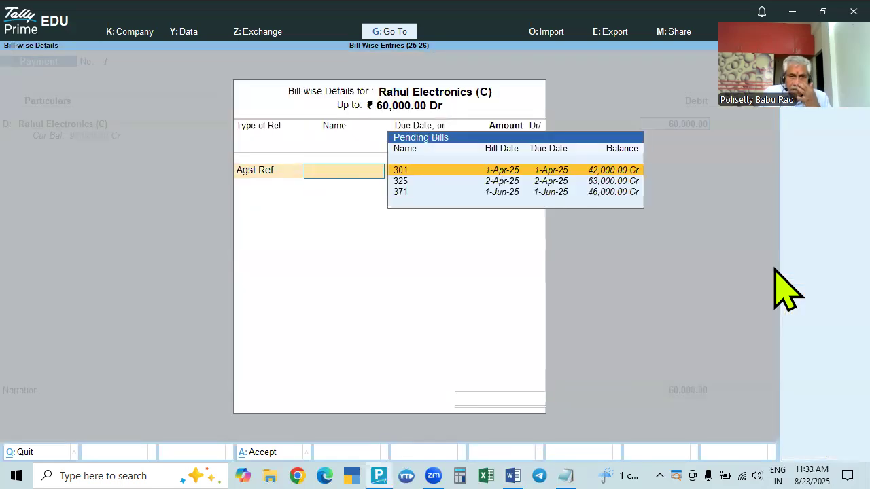
Check the bill numbers in Word and allocate 46,000 of the Rahul Electronics (C) payment against pending bill 371.
{"action": "key", "text": "alt+Tab"}
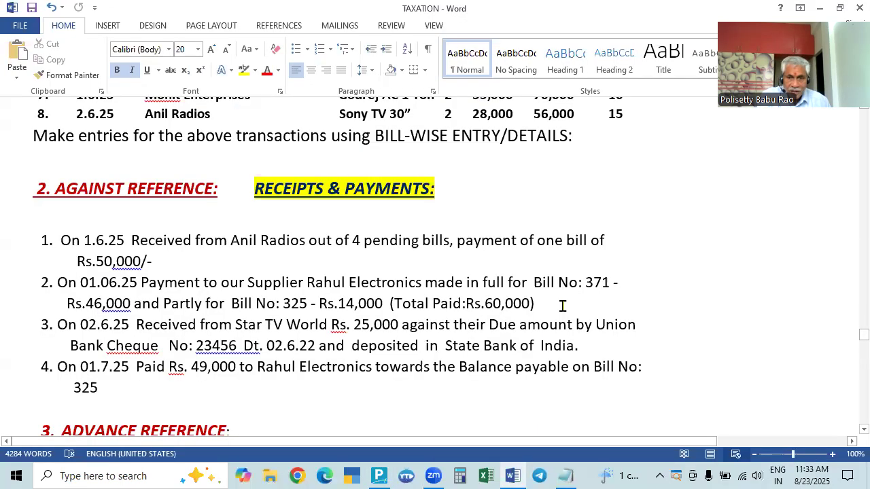
{"action": "key", "text": "alt+Tab"}
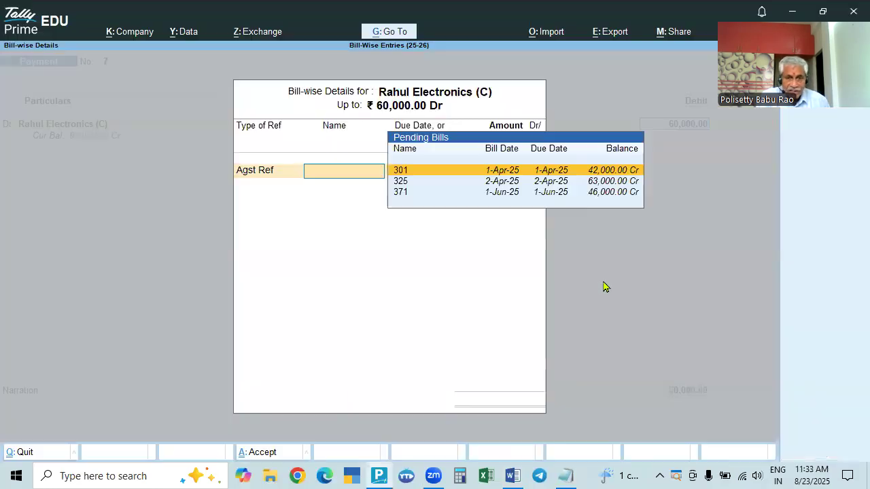
{"action": "left_click", "coordinate": [401, 192]}
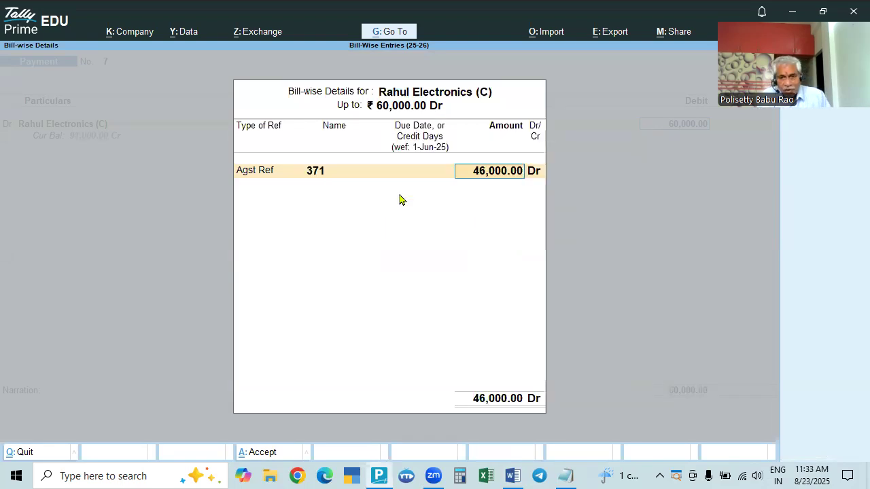
{"action": "key", "text": "Return"}
{"action": "key", "text": "Return"}
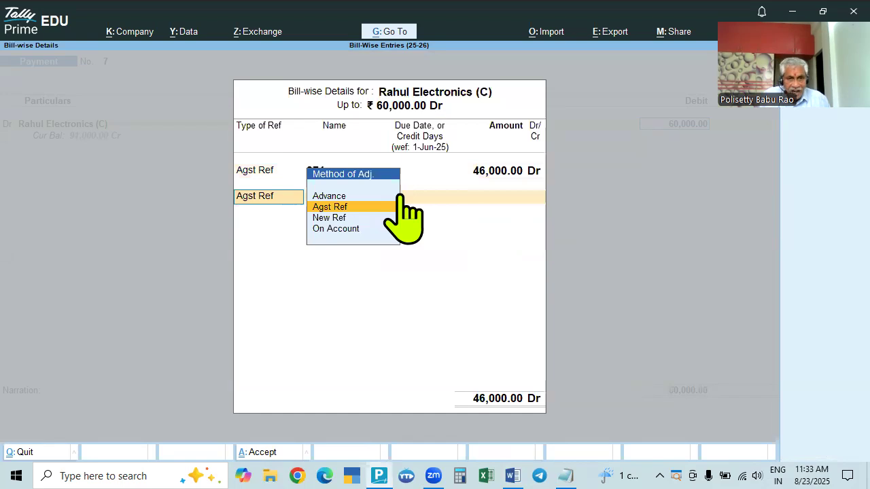
Add a second Agst Ref line, recheck the split in Word and allocate the remaining 14,000 to bill 325.
{"action": "key", "text": "Return"}
{"action": "key", "text": "alt+Tab"}
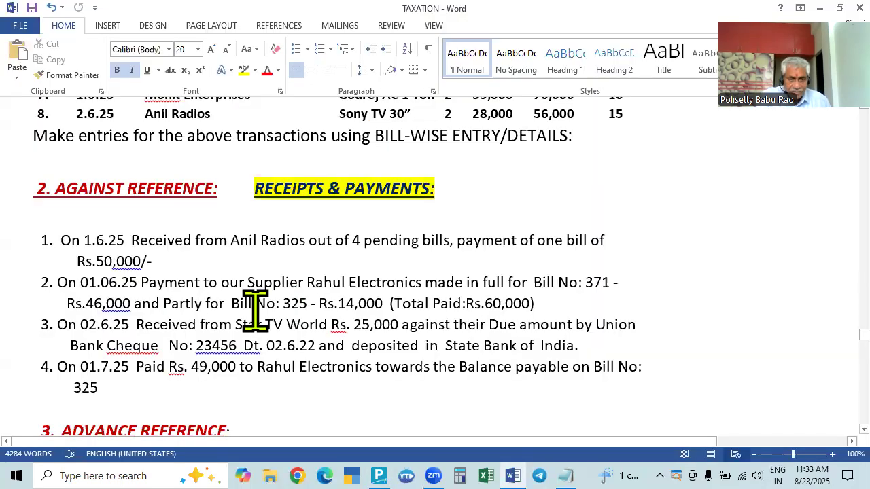
{"action": "key", "text": "alt+Tab"}
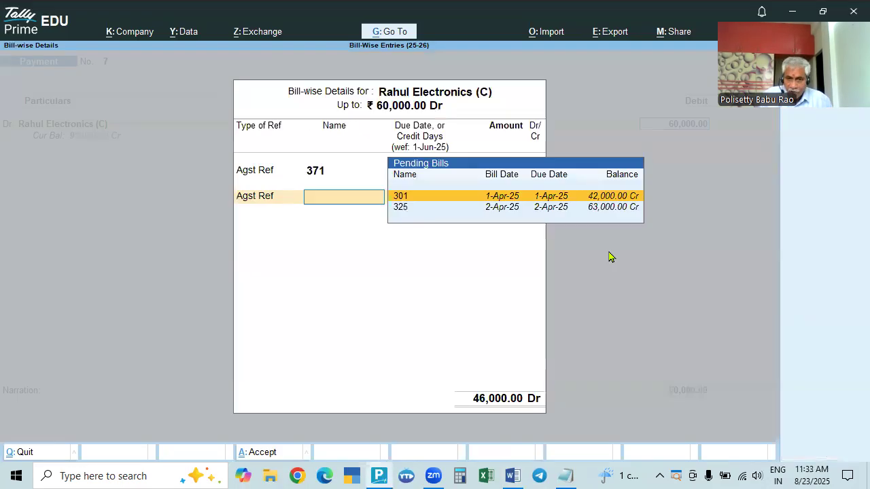
{"action": "key", "text": "alt+Tab"}
{"action": "key", "text": "alt+Tab"}
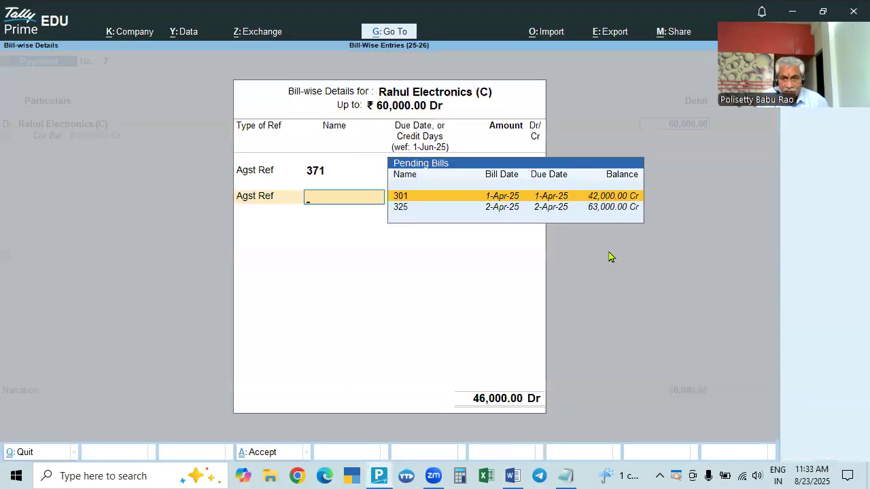
{"action": "left_click", "coordinate": [556, 206]}
{"action": "key", "text": "Return"}
{"action": "key", "text": "Return"}
{"action": "key", "text": "Return"}
Credit State Bank of India with 60,000, return from the bank allocation to the voucher amount and recheck the transaction in Word.
{"action": "key", "text": "Return"}
{"action": "key", "text": "Return"}
{"action": "key", "text": "Return"}
{"action": "key", "text": "Return"}
{"action": "key", "text": "BackSpace"}
{"action": "key", "text": "BackSpace"}
{"action": "key", "text": "BackSpace"}
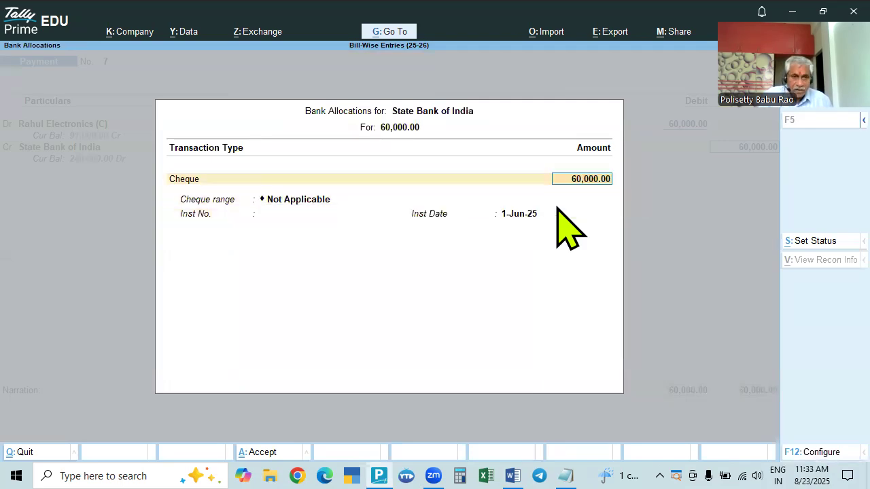
{"action": "key", "text": "alt+Tab"}
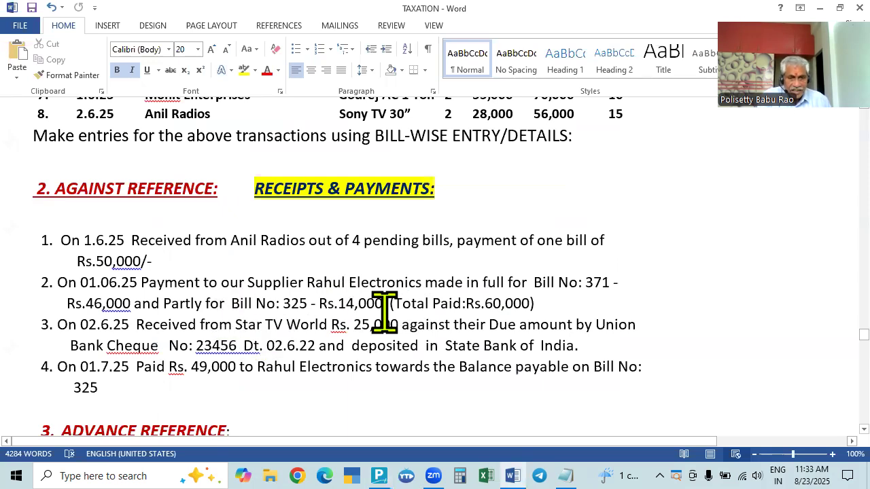
{"action": "key", "text": "alt+Tab"}
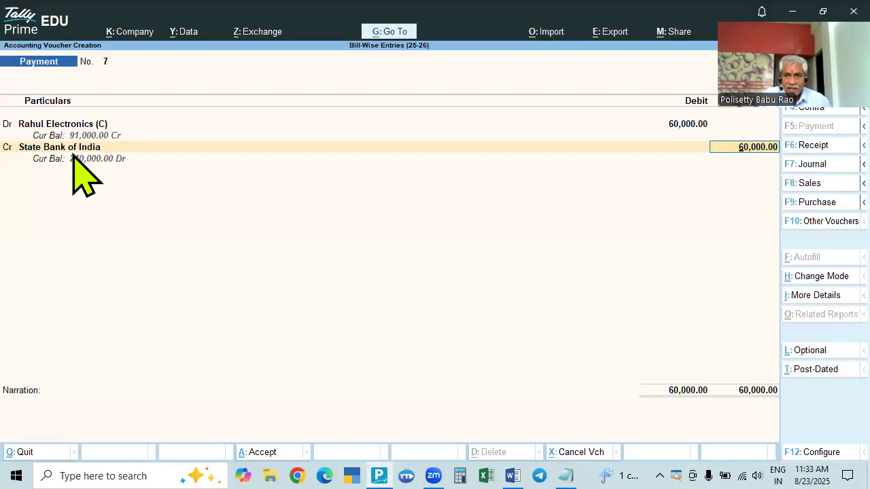
Enter instrument number 123456 dated 1-Jun-25 for the cheque, leave the narration empty and save the payment voucher.
{"action": "key", "text": "Return"}
{"action": "key", "text": "Return"}
{"action": "key", "text": "Return"}
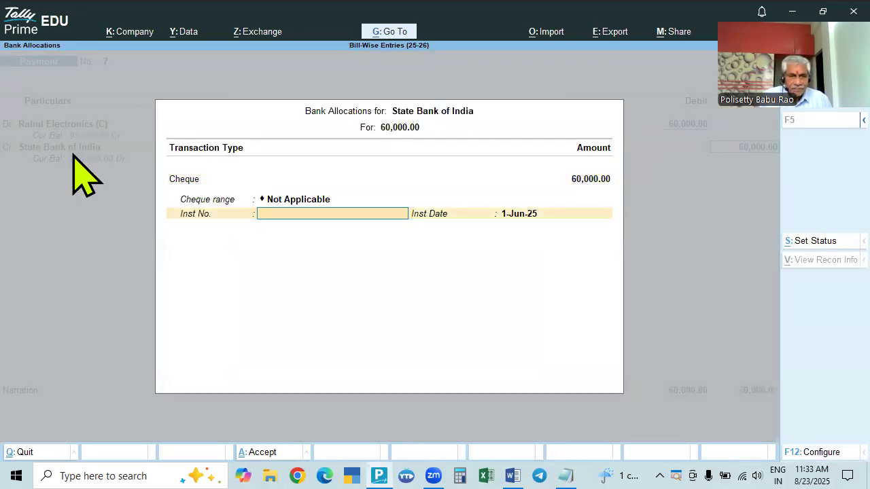
{"action": "type", "text": "123456"}
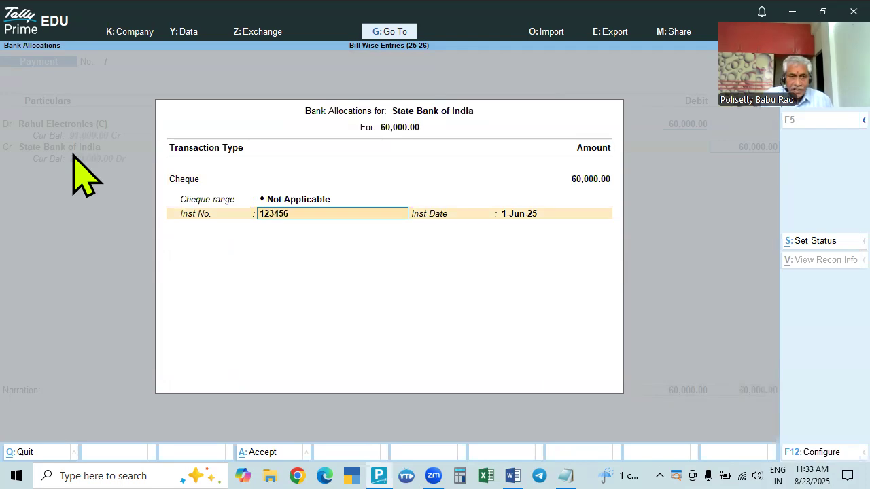
{"action": "key", "text": "Return"}
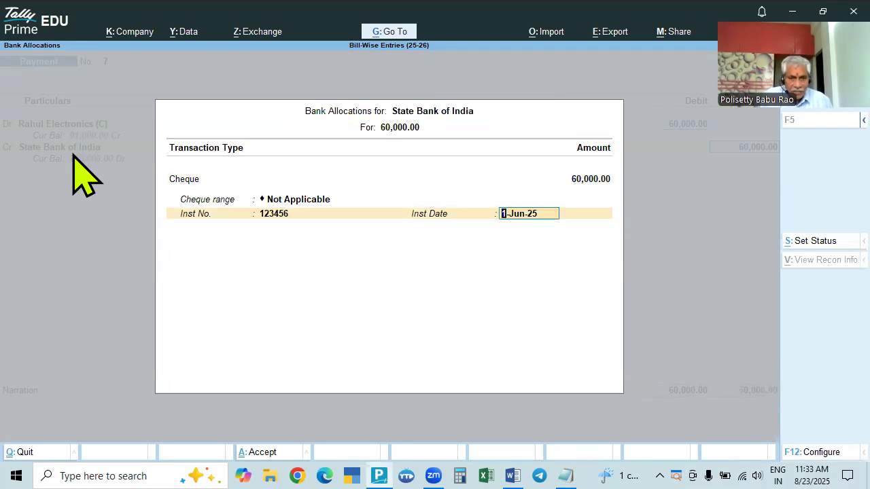
{"action": "key", "text": "Return"}
{"action": "key", "text": "Return"}
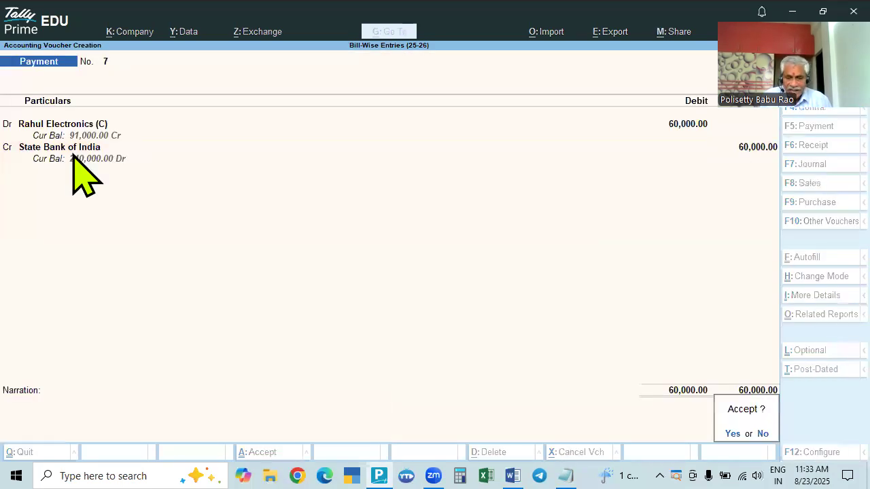
{"action": "key", "text": "Return"}
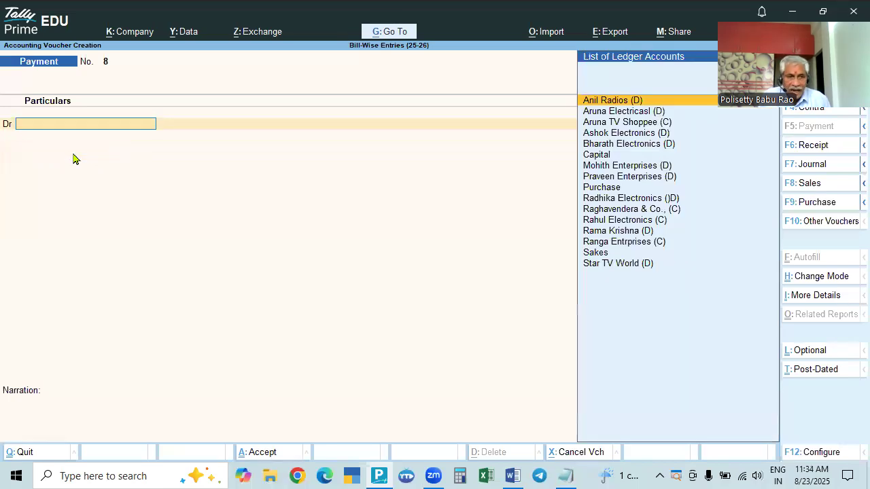
Read the third transaction in Word and set the TallyPrime voucher date to 2-Jun-25.
{"action": "key", "text": "alt+Tab"}
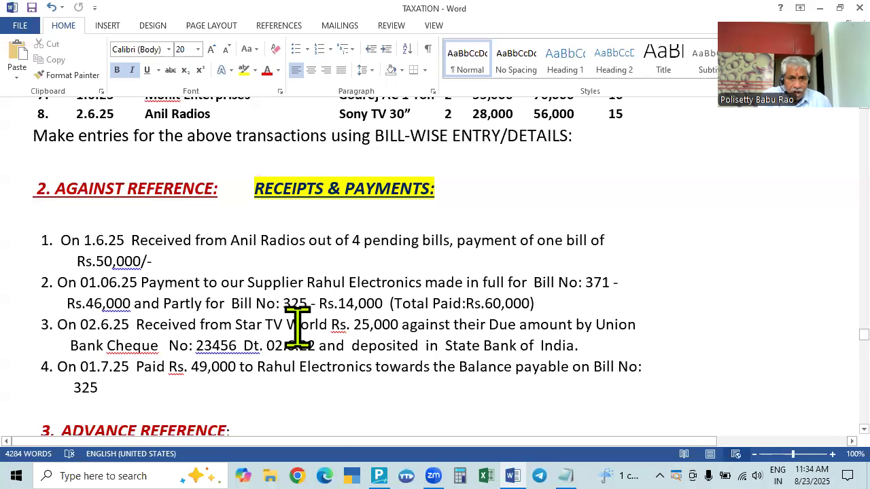
{"action": "key", "text": "alt+Tab"}
{"action": "key", "text": "F2"}
{"action": "key", "text": "Return"}
{"action": "key", "text": "alt+Tab"}
{"action": "key", "text": "alt+Tab"}
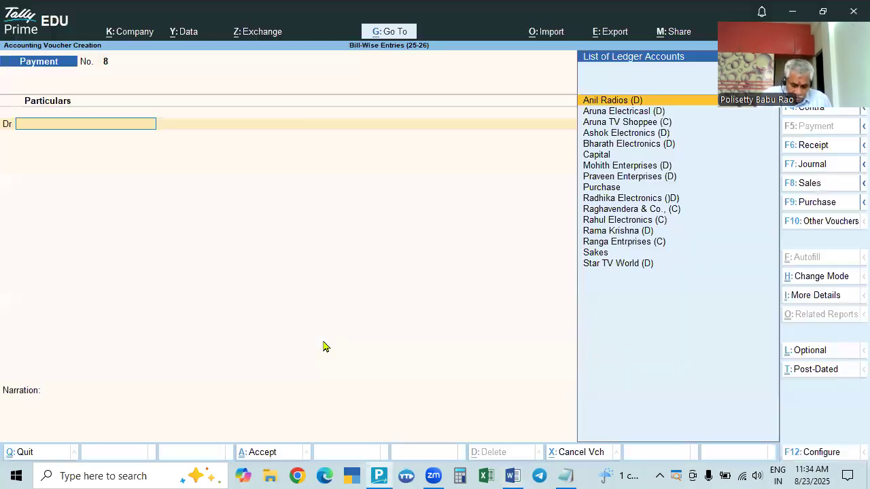
Switch to a receipt voucher, check the party in Word and credit Star TV World (D).
{"action": "key", "text": "F6"}
{"action": "key", "text": "alt+Tab"}
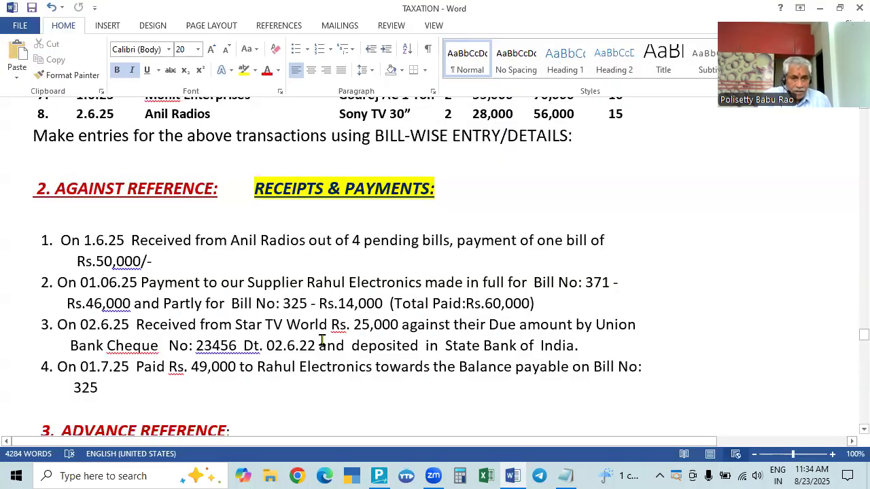
{"action": "key", "text": "alt+Tab"}
{"action": "type", "text": "Star"}
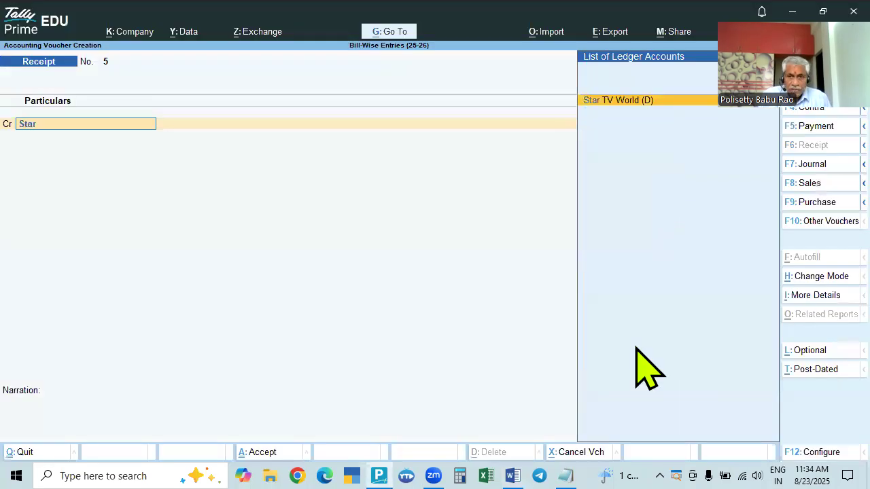
{"action": "key", "text": "Return"}
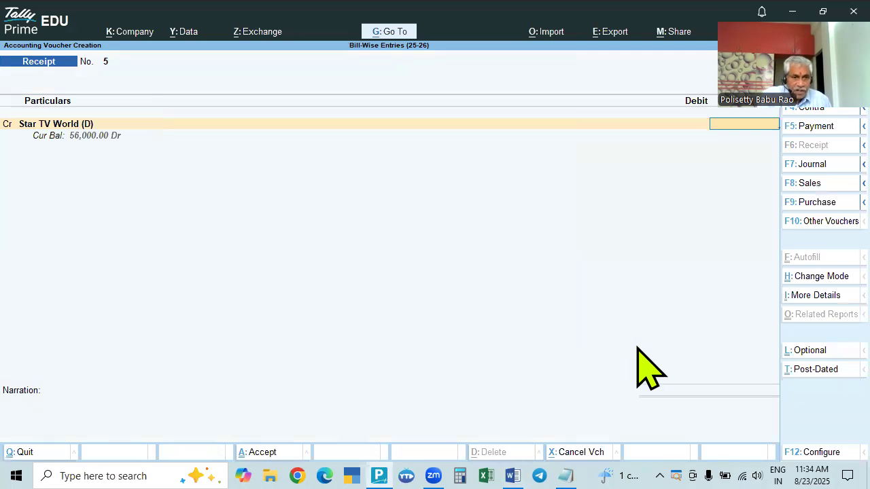
Look up the amount received from Star TV World in Word and enter 25,000 as the receipt's credit amount.
{"action": "key", "text": "alt+Tab"}
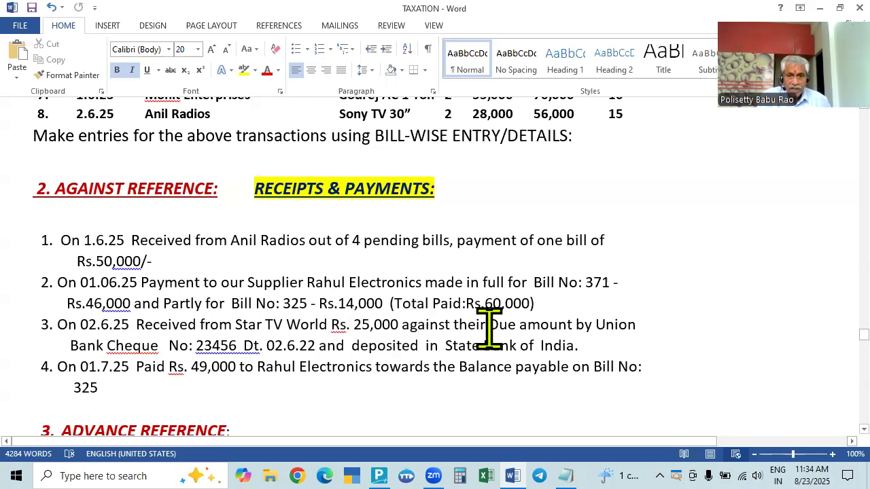
{"action": "key", "text": "alt+Tab"}
{"action": "key", "text": "alt+Tab"}
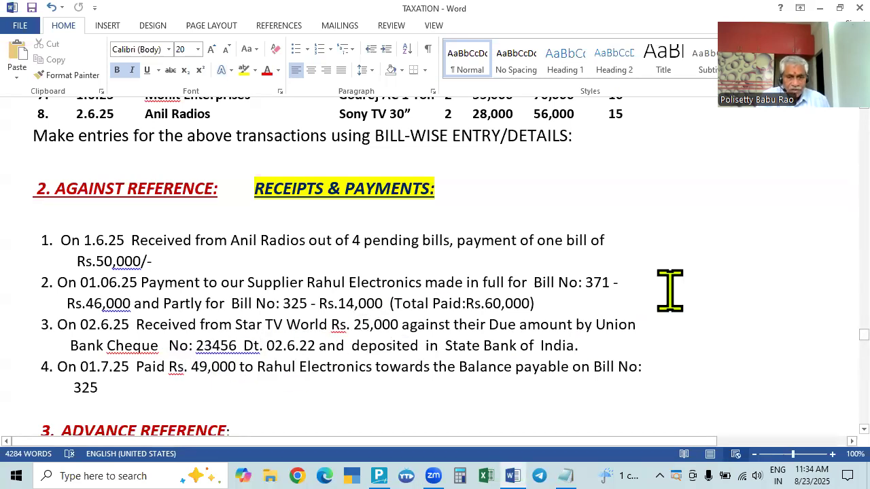
{"action": "key", "text": "alt+Tab"}
{"action": "type", "text": "25,000"}
{"action": "key", "text": "Return"}
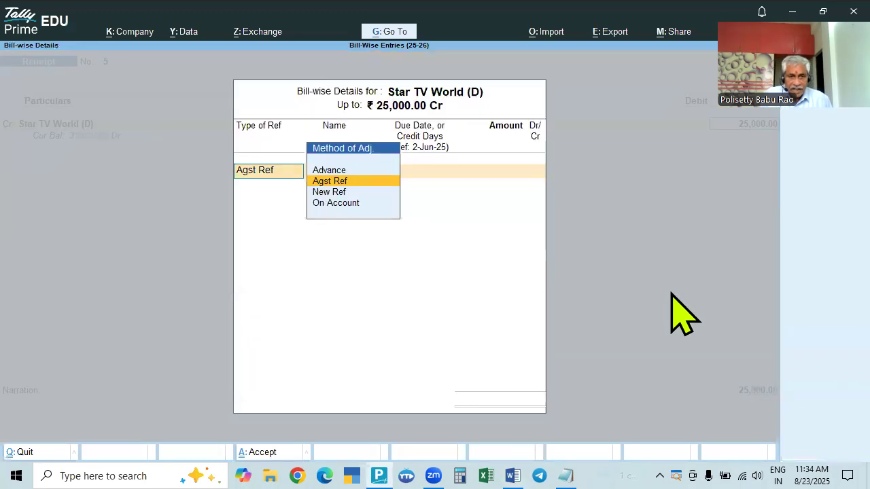
Try allocating the 25,000 receipt against bill 20 from the pending bills list, and return to the voucher amount.
{"action": "key", "text": "Return"}
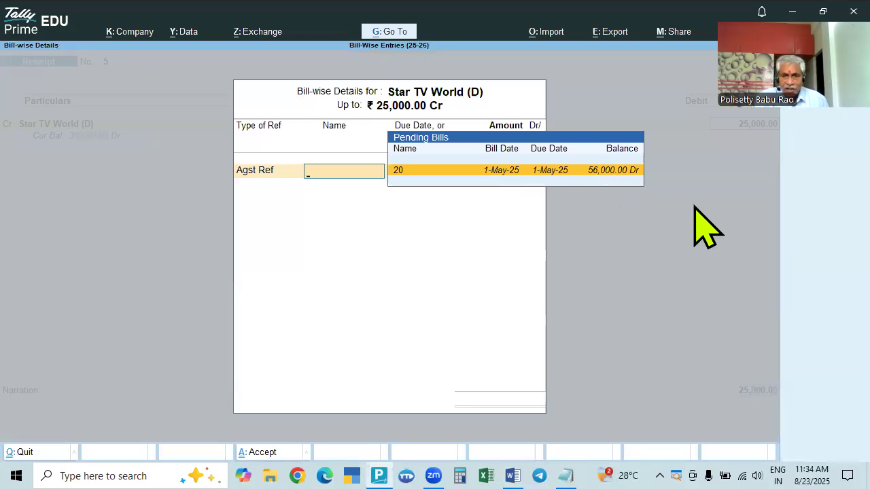
{"action": "key", "text": "Return"}
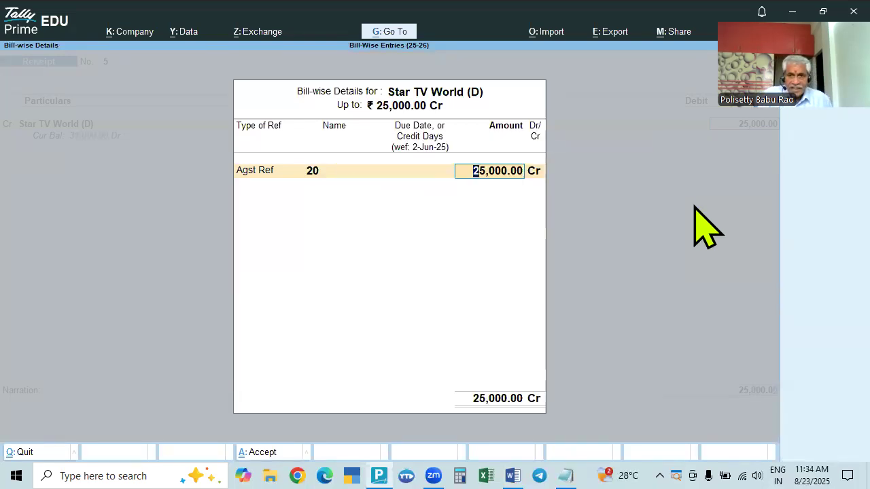
{"action": "key", "text": "BackSpace"}
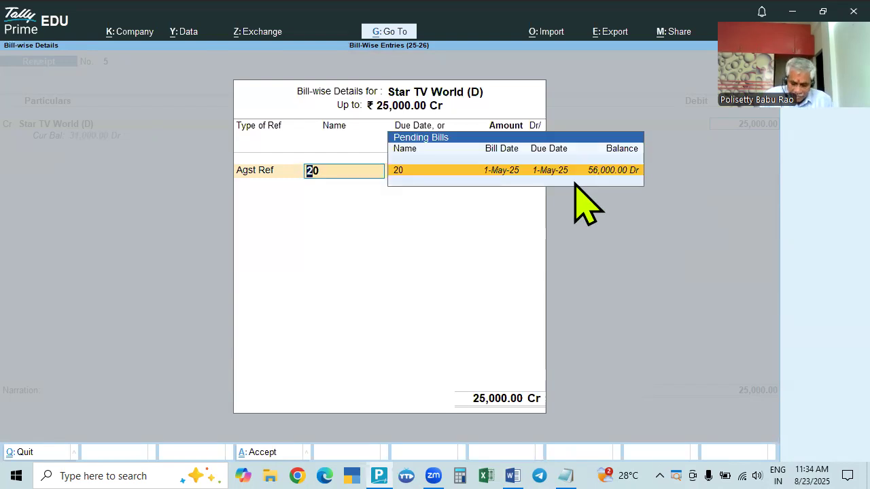
{"action": "key", "text": "BackSpace"}
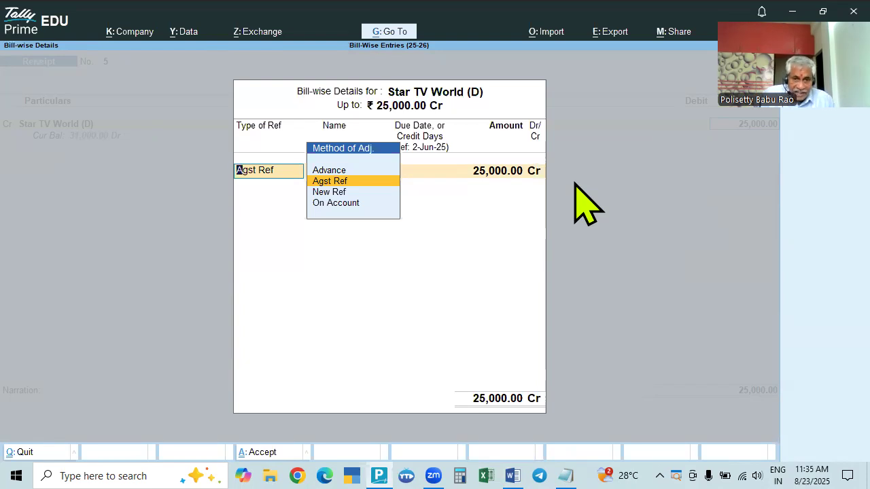
{"action": "key", "text": "Return"}
{"action": "key", "text": "BackSpace"}
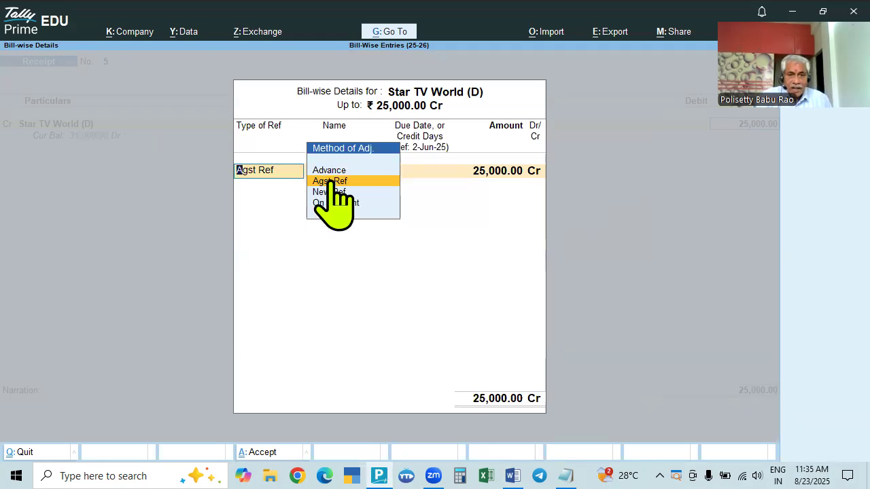
{"action": "key", "text": "Escape"}
{"action": "key", "text": "Escape"}
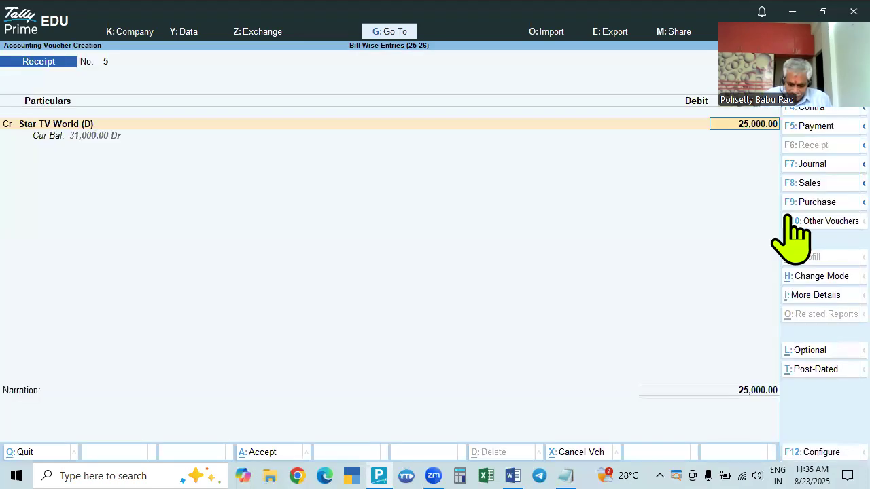
Set Show list of Bills for selection to No in the voucher configuration and save it.
{"action": "key", "text": "F12"}
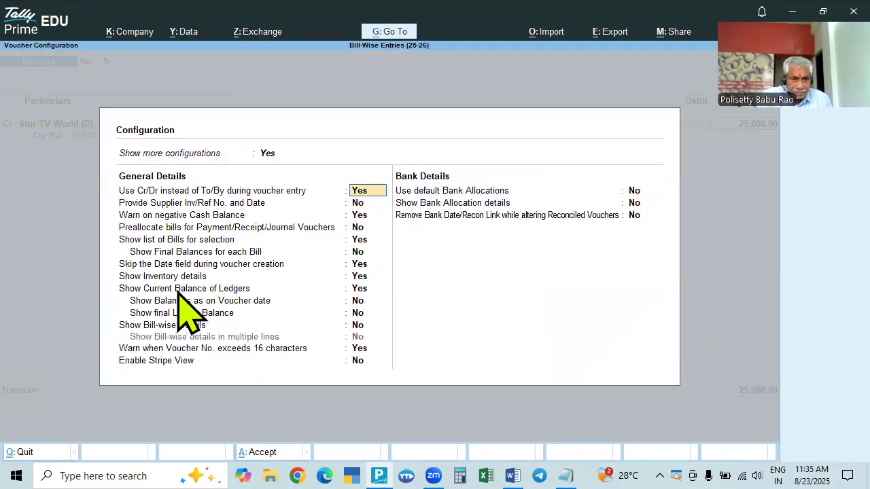
{"action": "left_click", "coordinate": [358, 239]}
{"action": "type", "text": "n"}
{"action": "key", "text": "Return"}
{"action": "key", "text": "ctrl+a"}
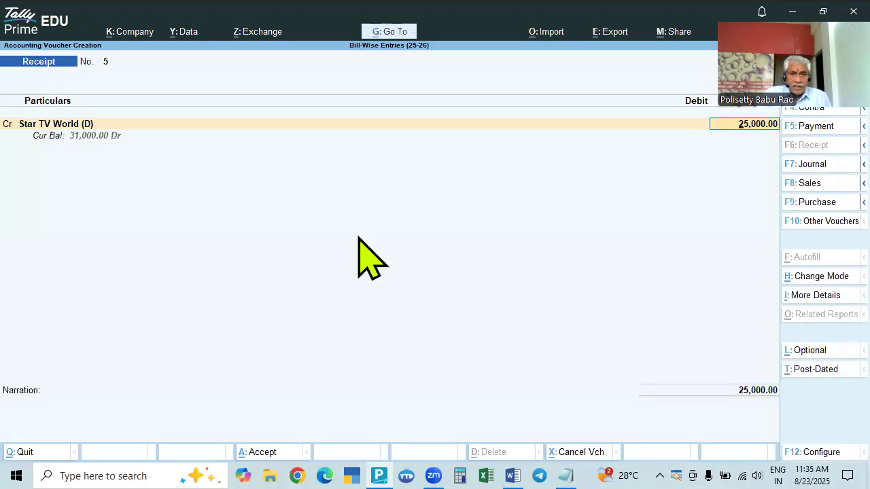
Try entering 20 manually as the Agst Ref name for Star TV World (D), and back out to the voucher.
{"action": "key", "text": "Return"}
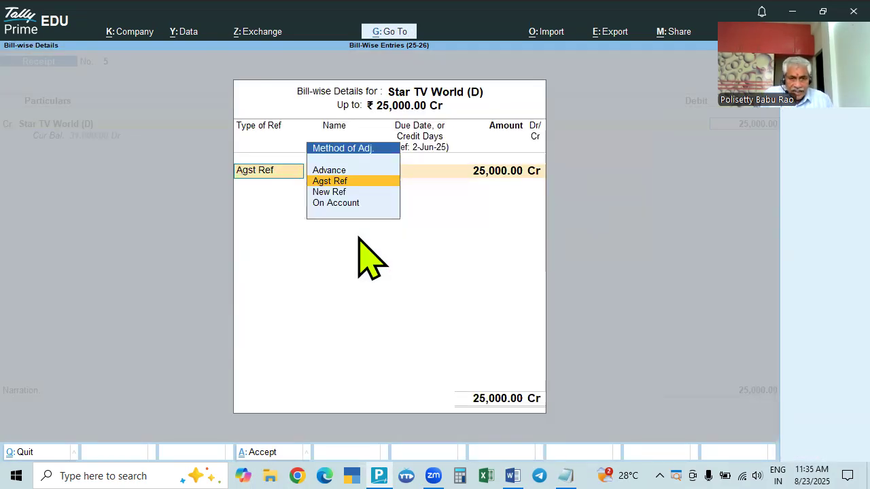
{"action": "key", "text": "Return"}
{"action": "type", "text": "20"}
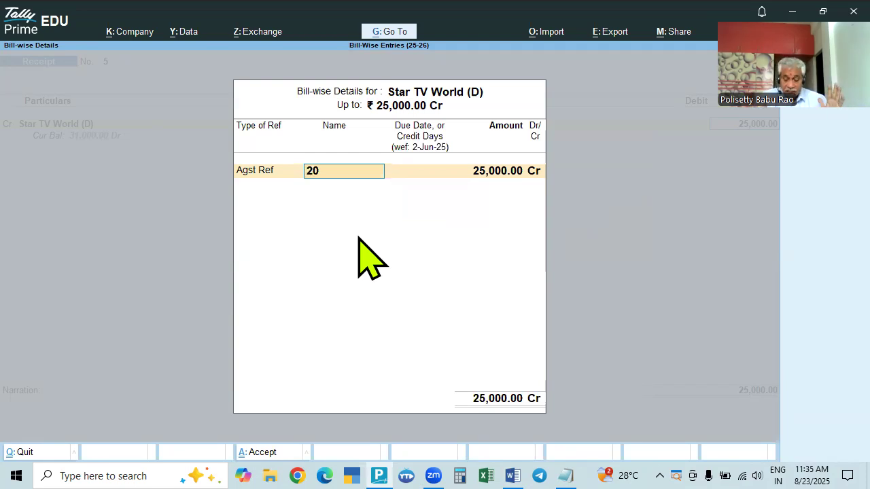
{"action": "key", "text": "BackSpace"}
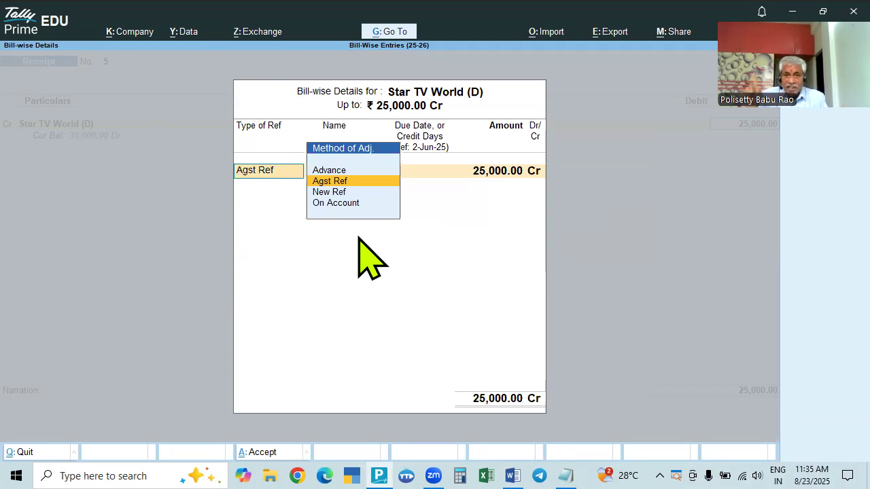
{"action": "key", "text": "Escape"}
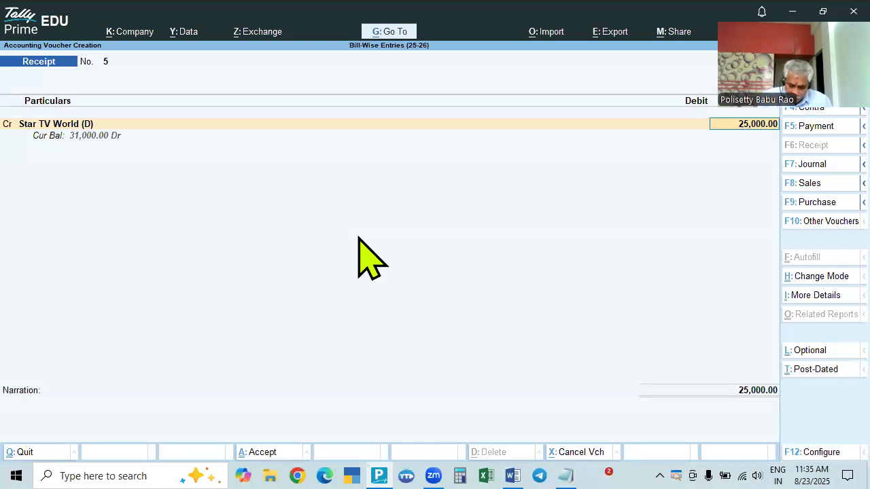
Set Show list of Bills for selection to Yes in the voucher configuration and save it.
{"action": "key", "text": "F12"}
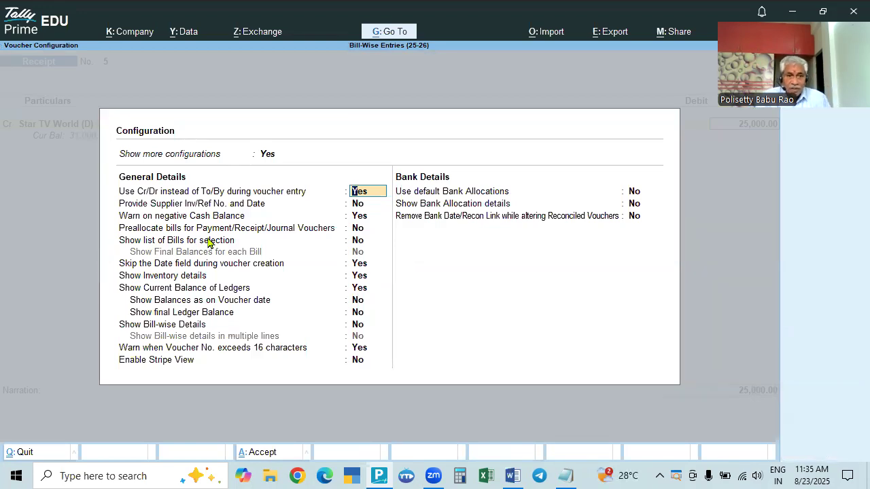
{"action": "left_click", "coordinate": [359, 242]}
{"action": "type", "text": "y"}
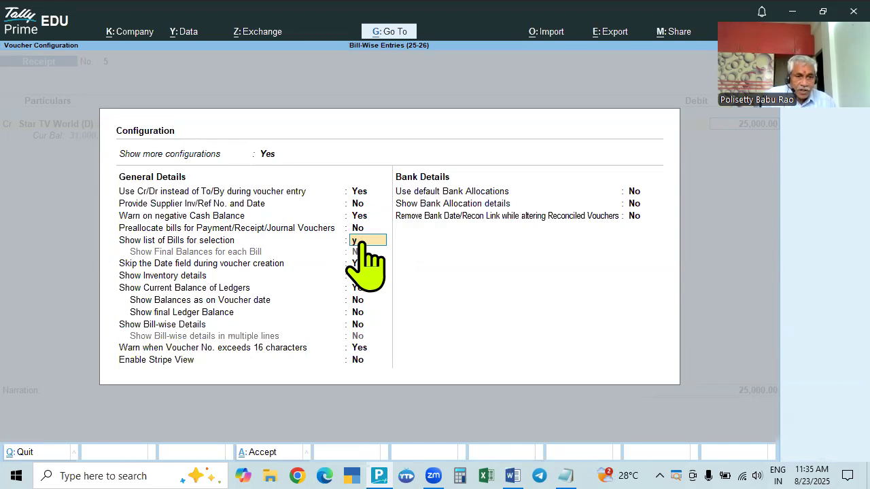
{"action": "key", "text": "Return"}
{"action": "key", "text": "ctrl+a"}
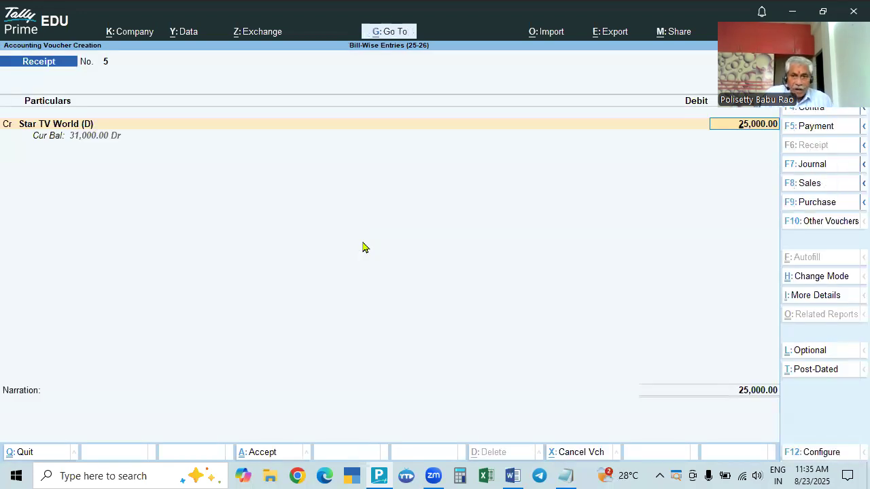
Allocate the full 25,000 receipt from Star TV World (D) as Agst Ref to pending bill 20, checking the transaction in Word.
{"action": "key", "text": "Return"}
{"action": "key", "text": "Return"}
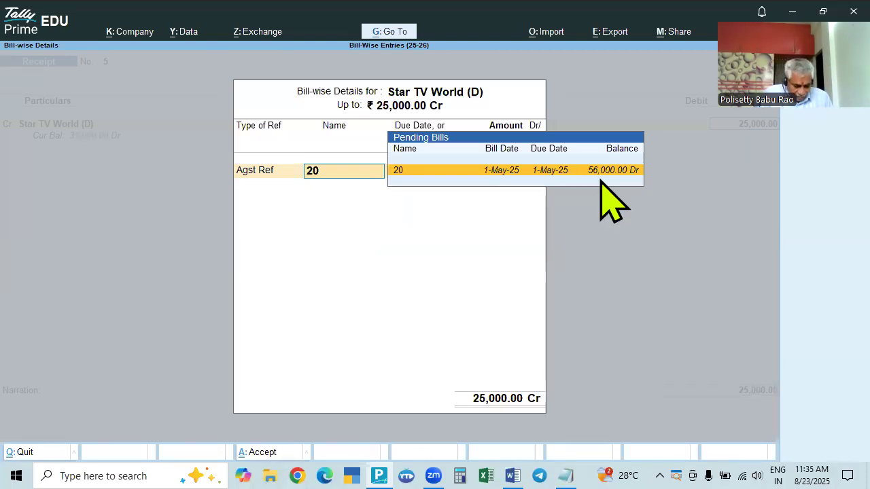
{"action": "key", "text": "alt+Tab"}
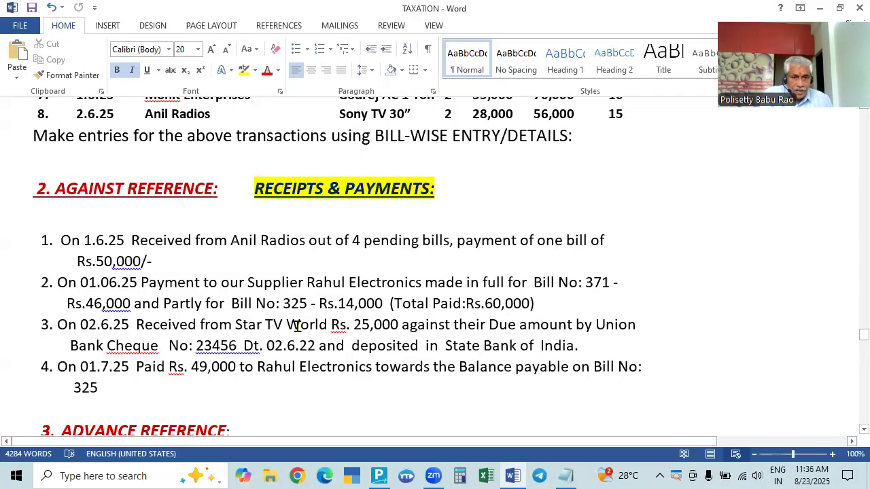
{"action": "key", "text": "alt+Tab"}
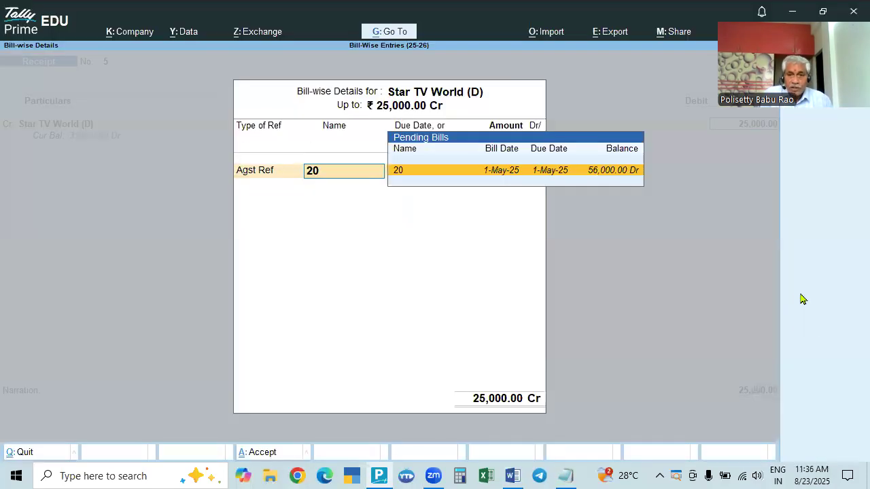
{"action": "key", "text": "Return"}
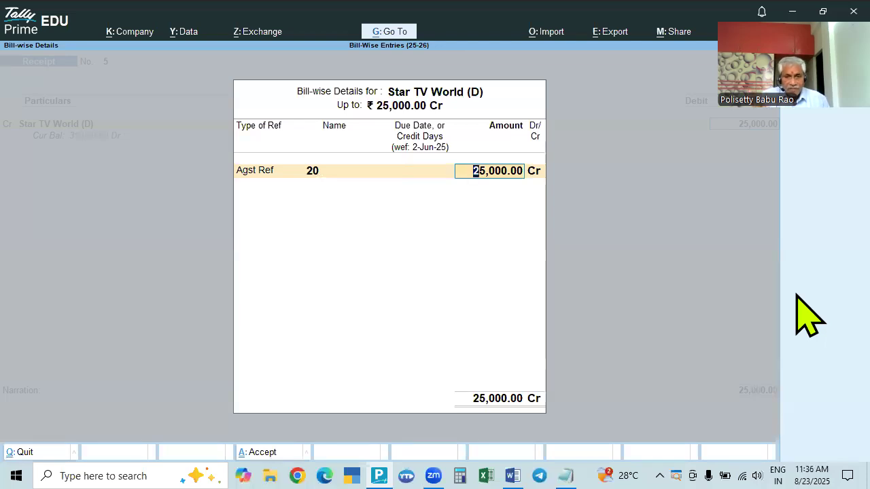
{"action": "key", "text": "alt+Tab"}
{"action": "key", "text": "alt+Tab"}
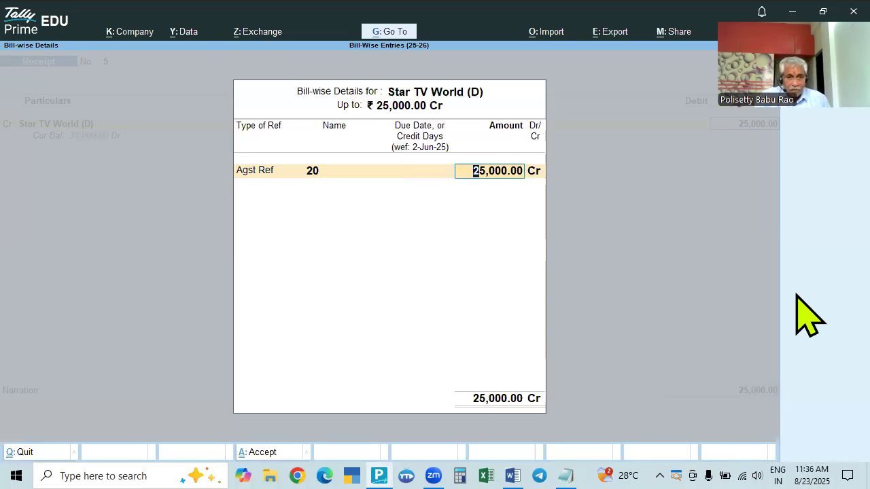
{"action": "key", "text": "alt+Tab"}
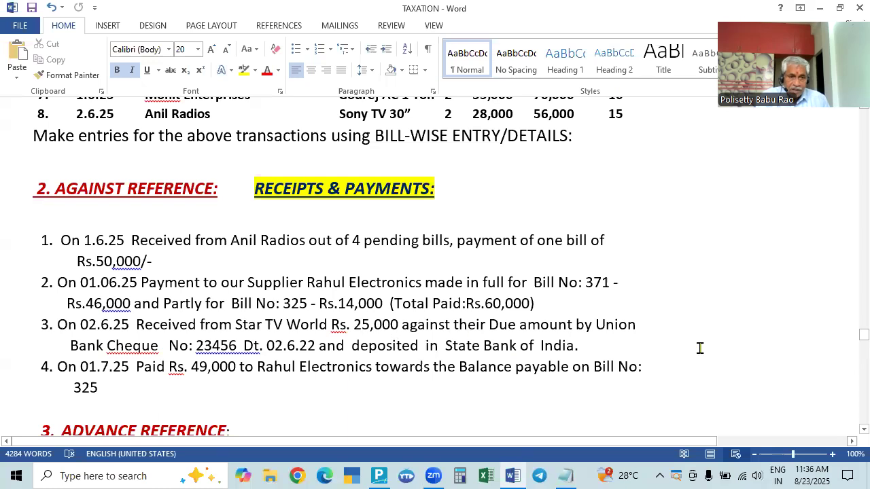
{"action": "key", "text": "alt+Tab"}
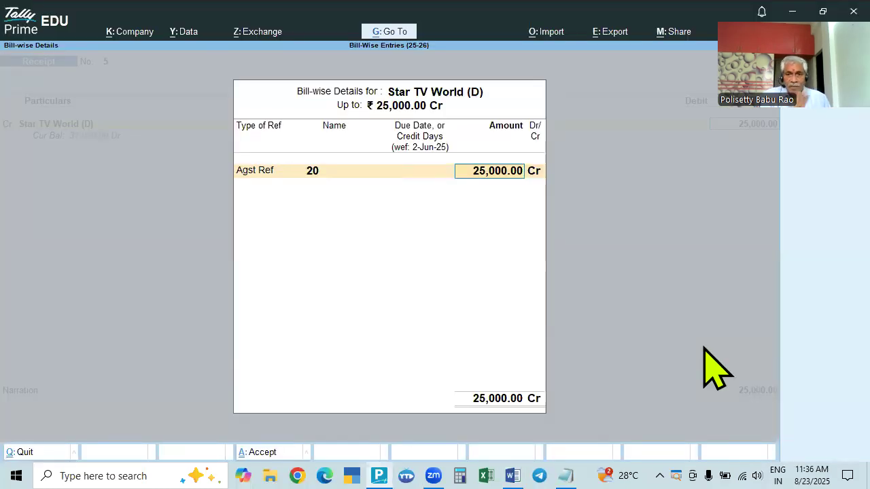
{"action": "key", "text": "Return"}
{"action": "key", "text": "Return"}
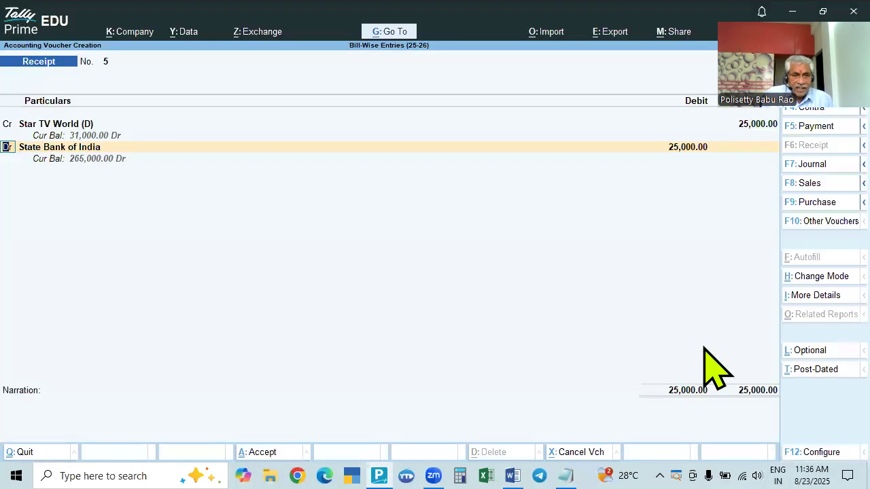
Debit State Bank of India with 25,000 and record a Cheque/DD allocation with Inst No. 023456 dated 2-Jun-25.
{"action": "key", "text": "Return"}
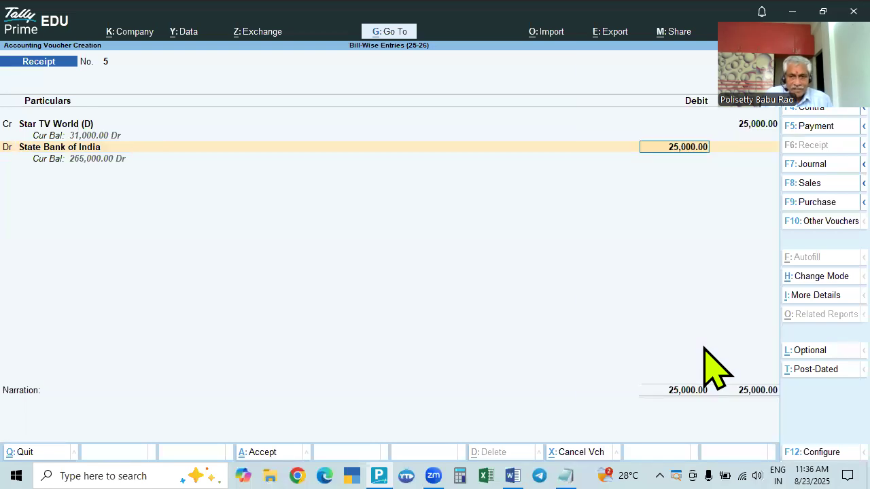
{"action": "key", "text": "Return"}
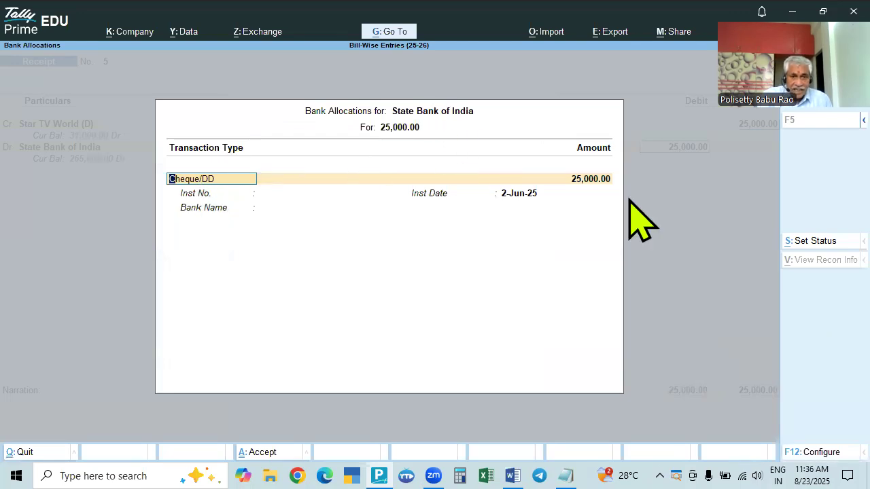
{"action": "key", "text": "Return"}
{"action": "key", "text": "Return"}
{"action": "key", "text": "alt+Tab"}
{"action": "key", "text": "alt+Tab"}
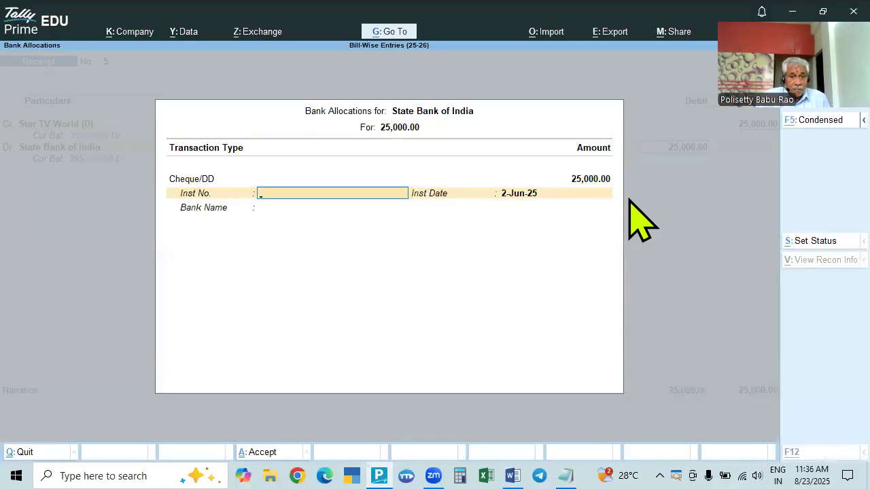
{"action": "key", "text": "alt+Tab"}
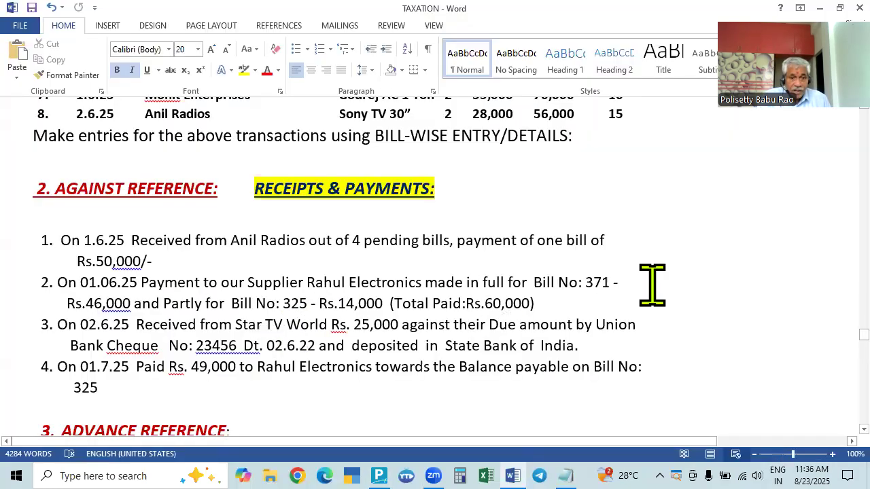
{"action": "key", "text": "alt+Tab"}
{"action": "type", "text": "2"}
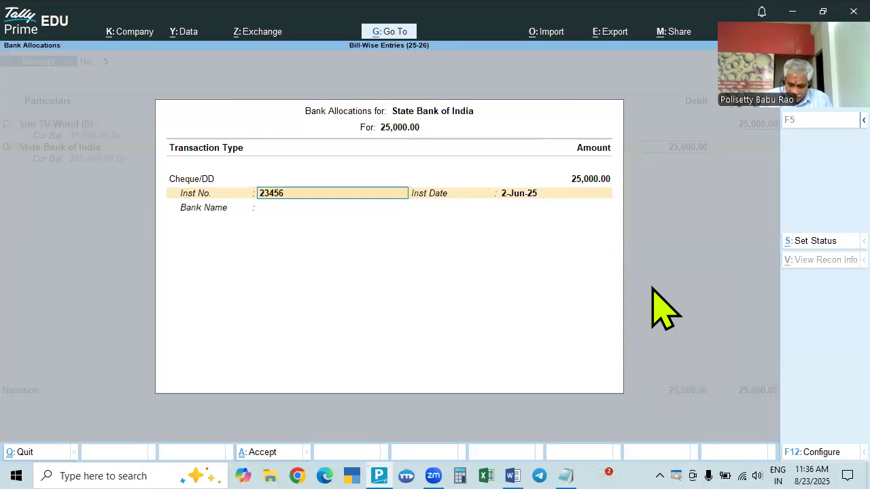
{"action": "type", "text": "0"}
{"action": "key", "text": "Return"}
{"action": "key", "text": "Return"}
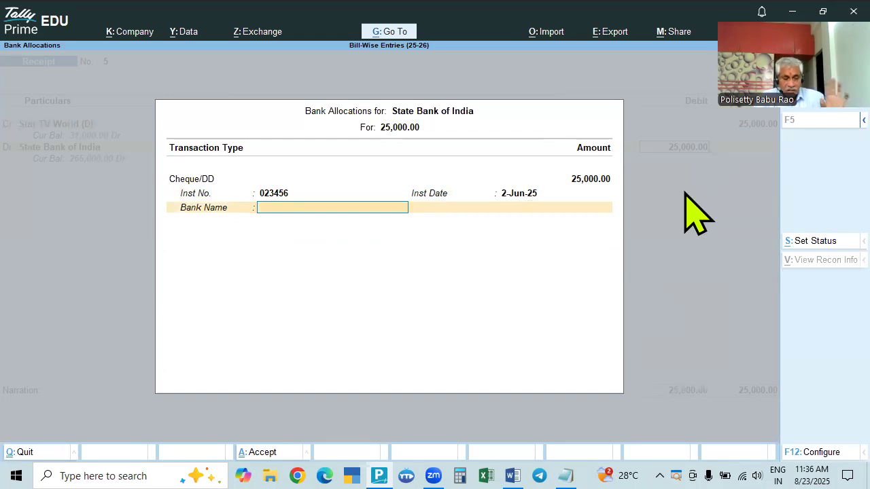
Specify Union Bank of India as the cheque's bank name and accept the receipt voucher.
{"action": "key", "text": "space"}
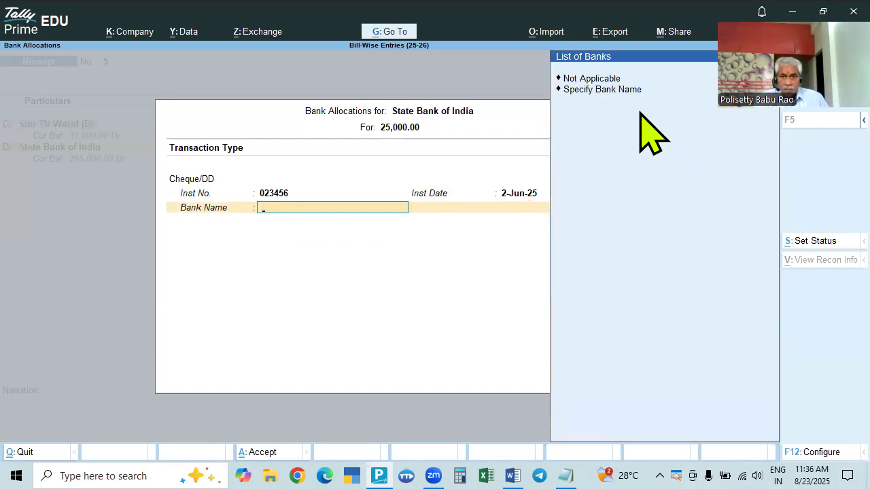
{"action": "left_click", "coordinate": [598, 92]}
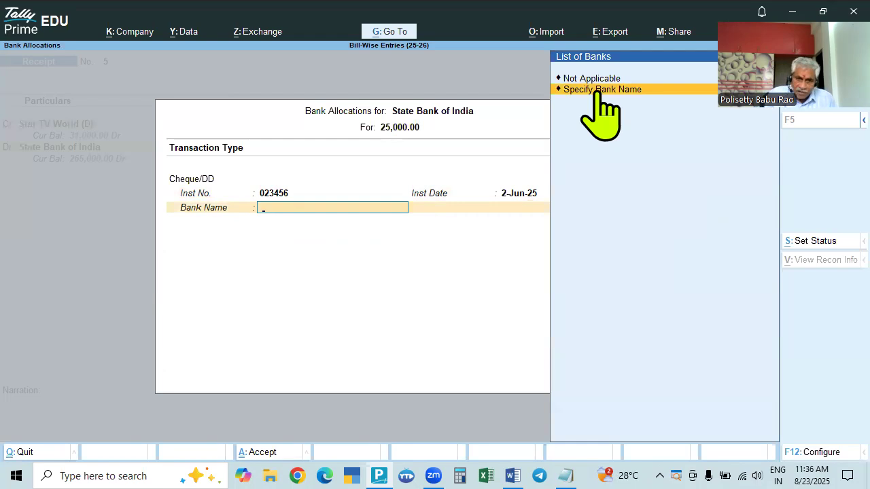
{"action": "left_click", "coordinate": [598, 91]}
{"action": "key", "text": "alt+Tab"}
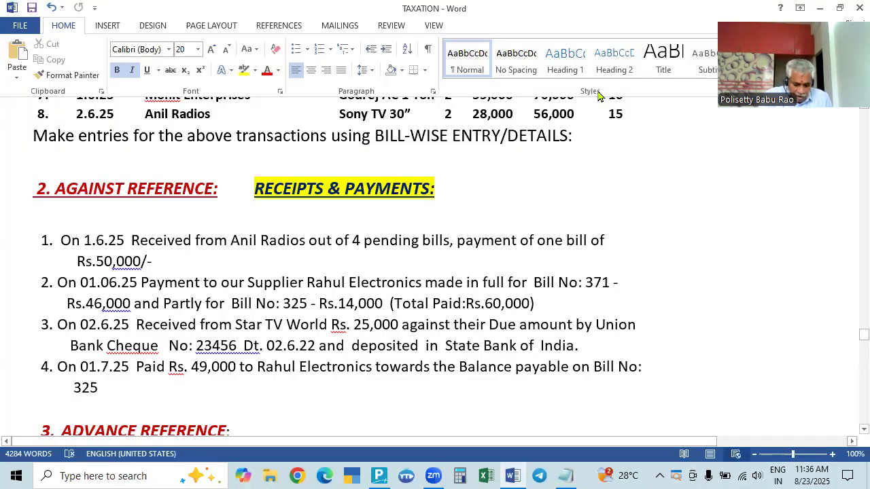
{"action": "key", "text": "alt+Tab"}
{"action": "type", "text": "Union Ban"}
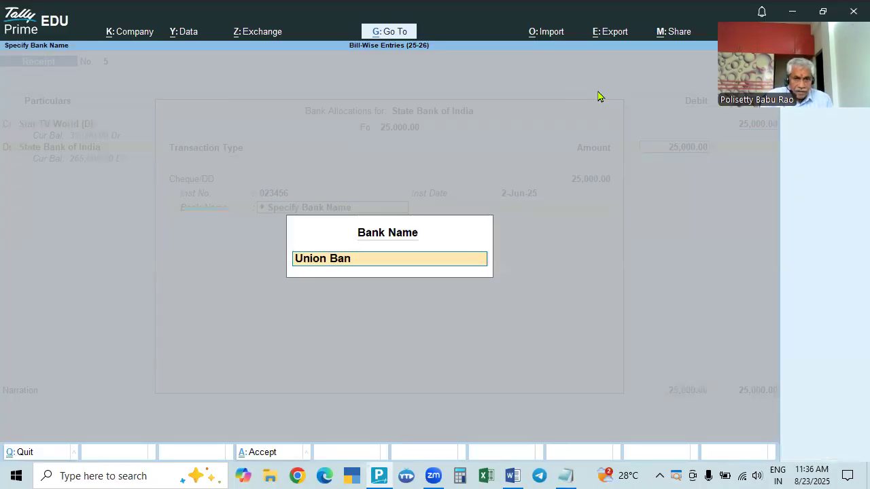
{"action": "type", "text": "k of india"}
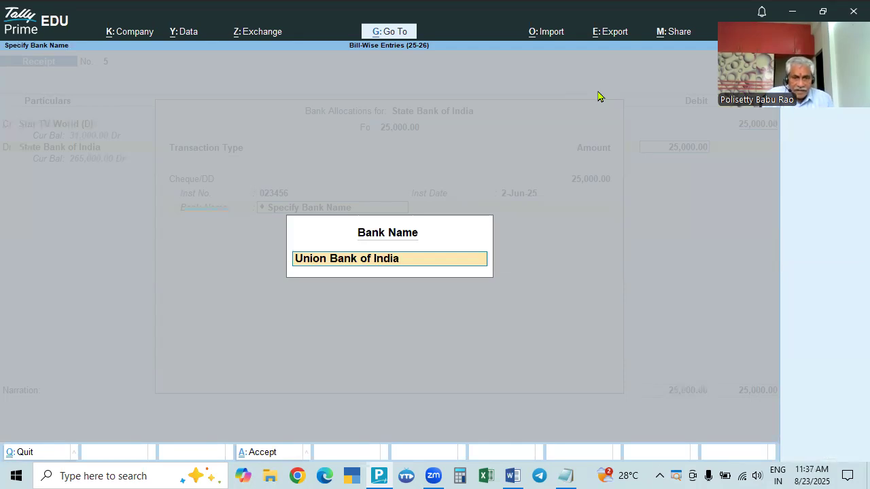
{"action": "key", "text": "Return"}
{"action": "key", "text": "Return"}
{"action": "key", "text": "Return"}
{"action": "key", "text": "Return"}
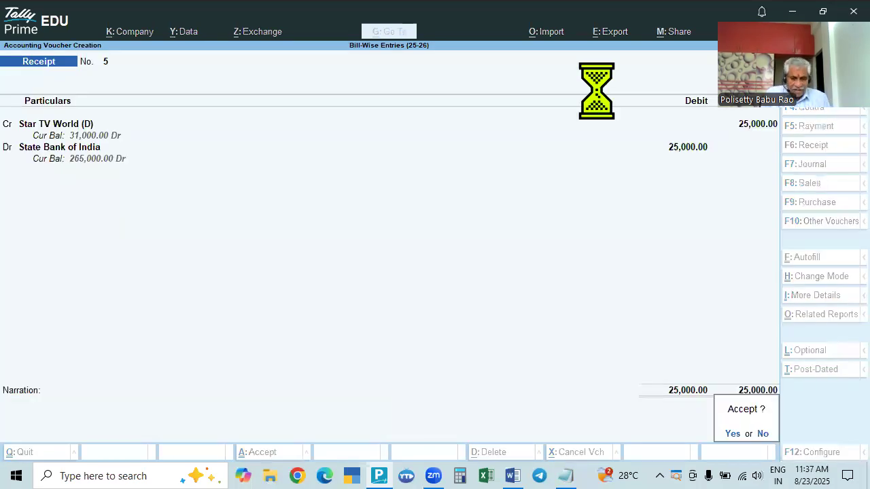
Look up the fourth receipts and payments transaction in Word and set the voucher date to 1.7 in TallyPrime.
{"action": "key", "text": "alt+Tab"}
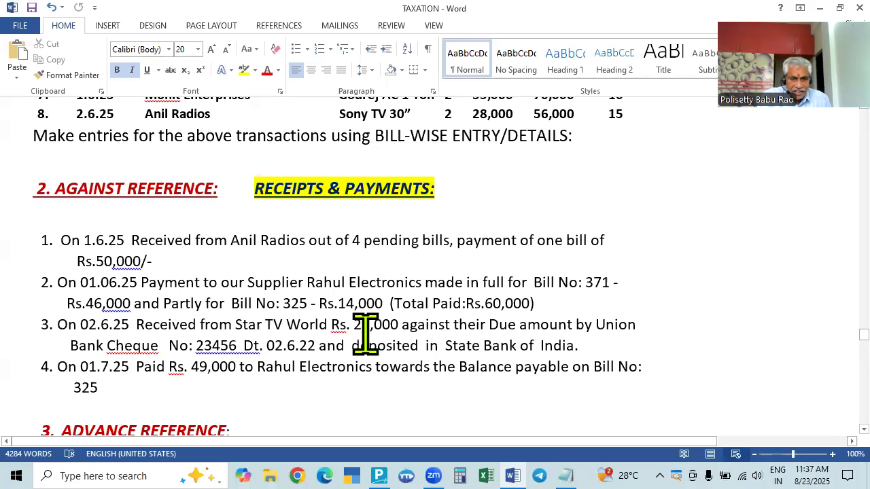
{"action": "scroll", "coordinate": [354, 334], "scroll_direction": "down", "scroll_amount": 1}
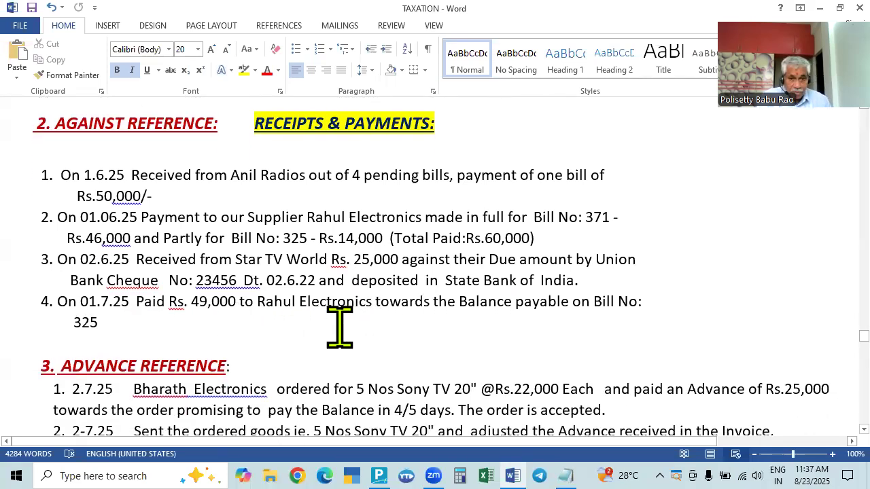
{"action": "key", "text": "alt+Tab"}
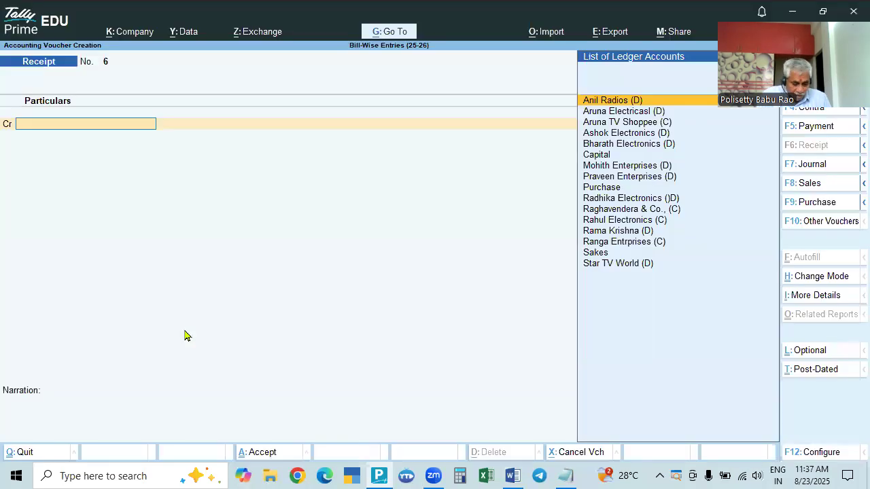
{"action": "key", "text": "F2"}
{"action": "type", "text": "1.7"}
{"action": "key", "text": "Return"}
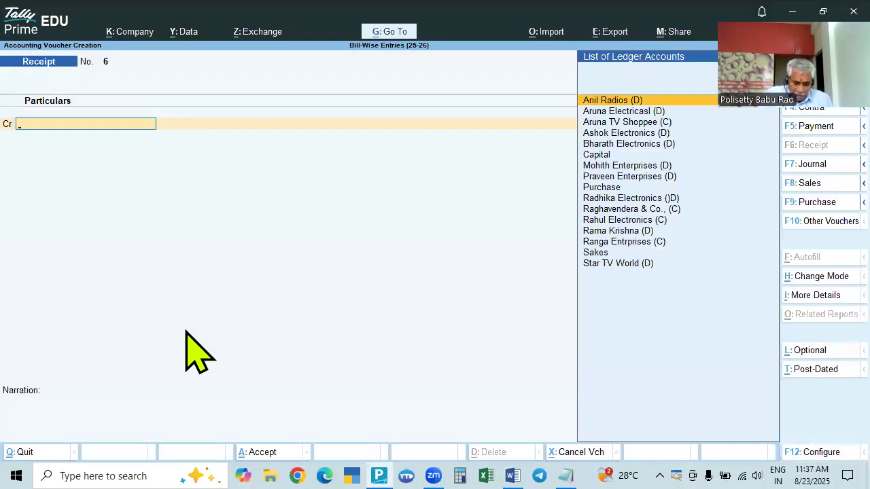
Switch to a payment voucher and debit Rahul Electronics (C) with 49,000, checking the amount in Word.
{"action": "key", "text": "F5"}
{"action": "type", "text": "Rahu"}
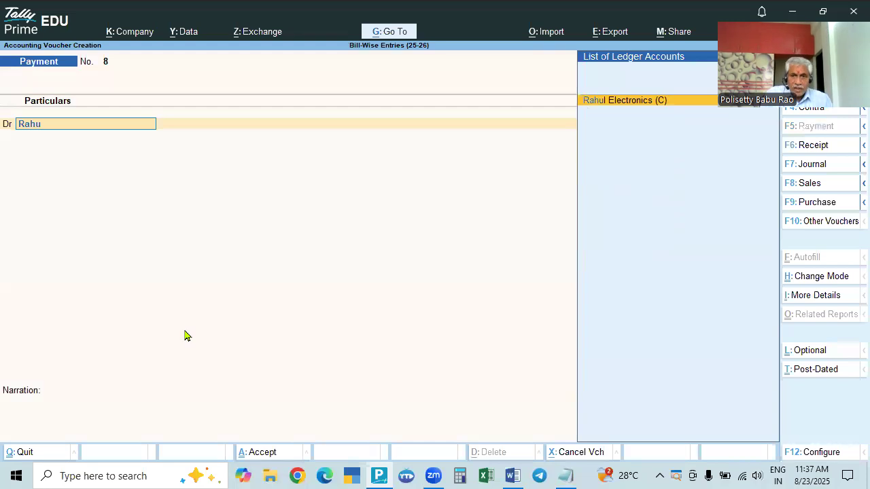
{"action": "key", "text": "Return"}
{"action": "key", "text": "alt+Tab"}
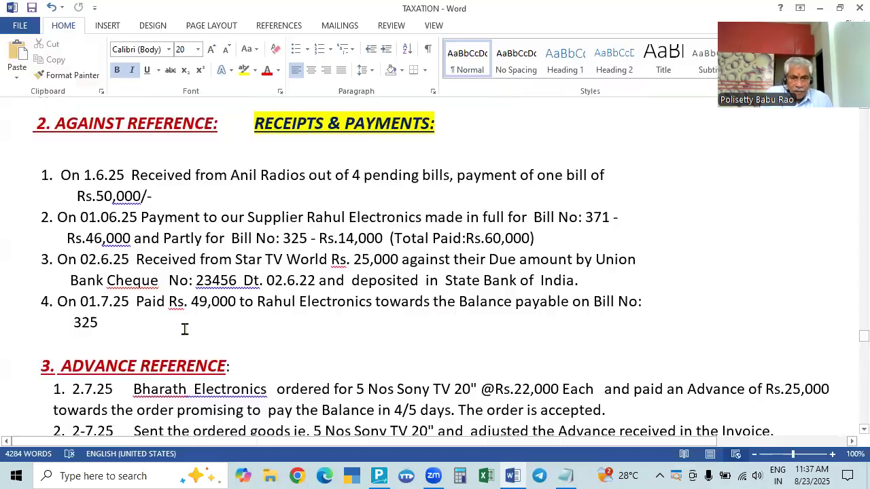
{"action": "key", "text": "alt+Tab"}
{"action": "type", "text": "49,0"}
{"action": "type", "text": "00"}
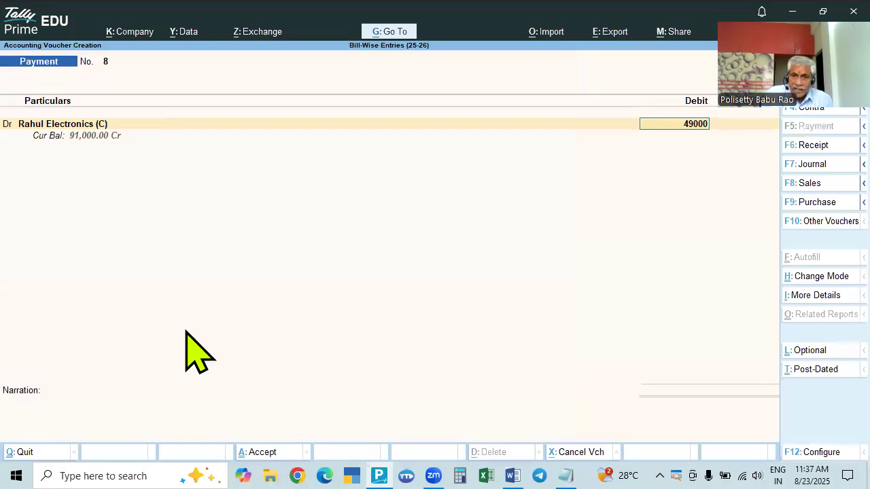
{"action": "key", "text": "Return"}
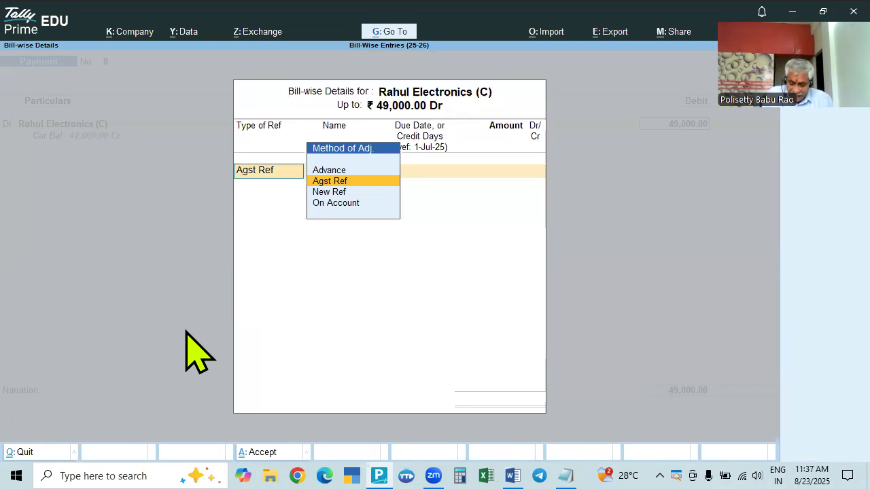
Allocate the 49,000 to Rahul Electronics (C) as Agst Ref against pending bill 325, checking the bill number in Word.
{"action": "key", "text": "Return"}
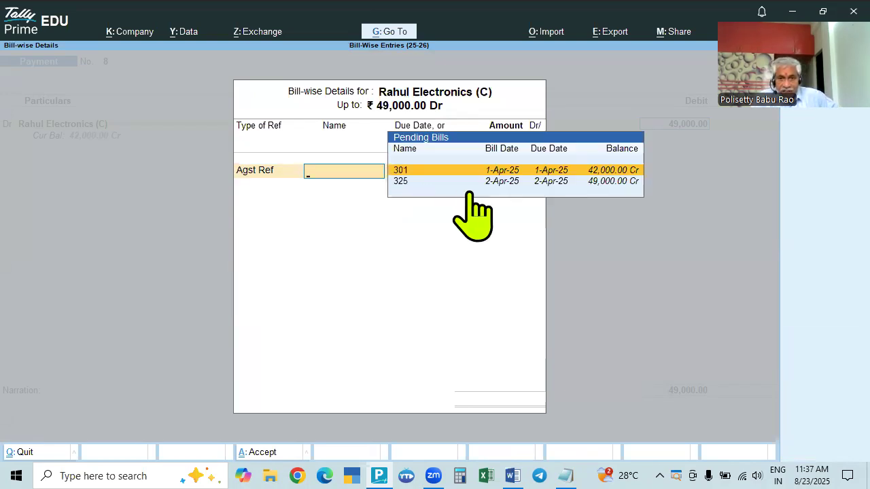
{"action": "key", "text": "alt+Tab"}
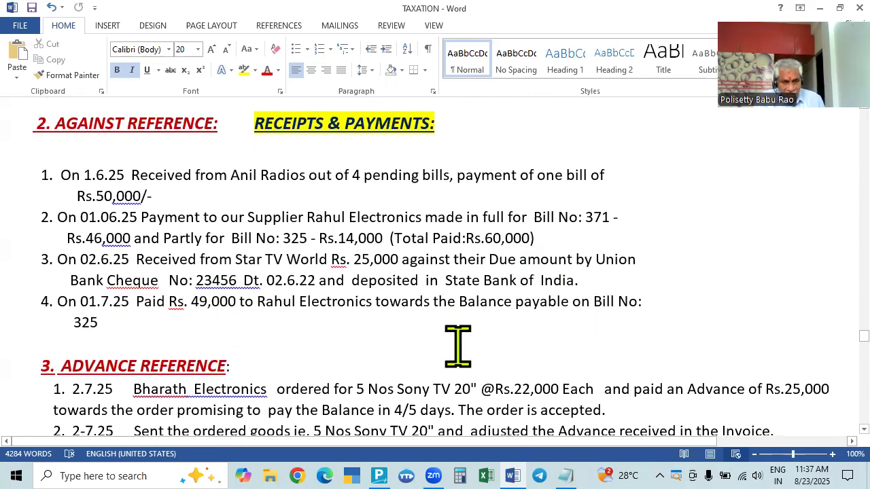
{"action": "key", "text": "alt+Tab"}
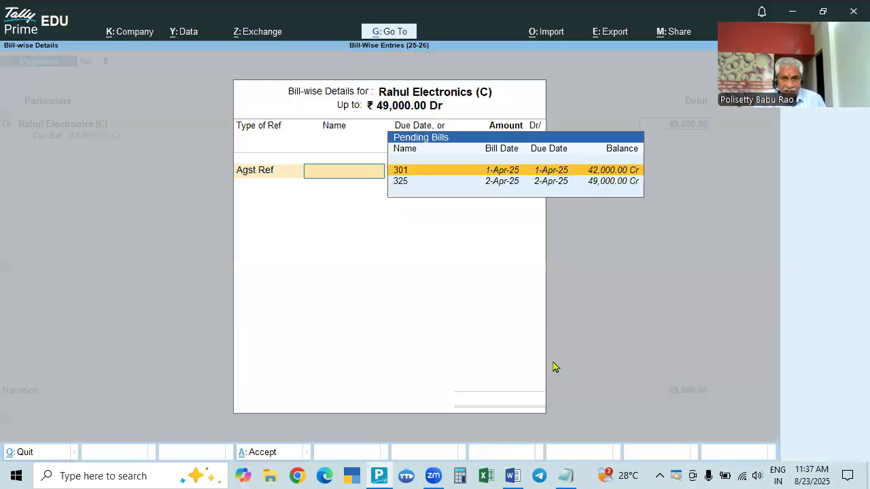
{"action": "left_click", "coordinate": [600, 182]}
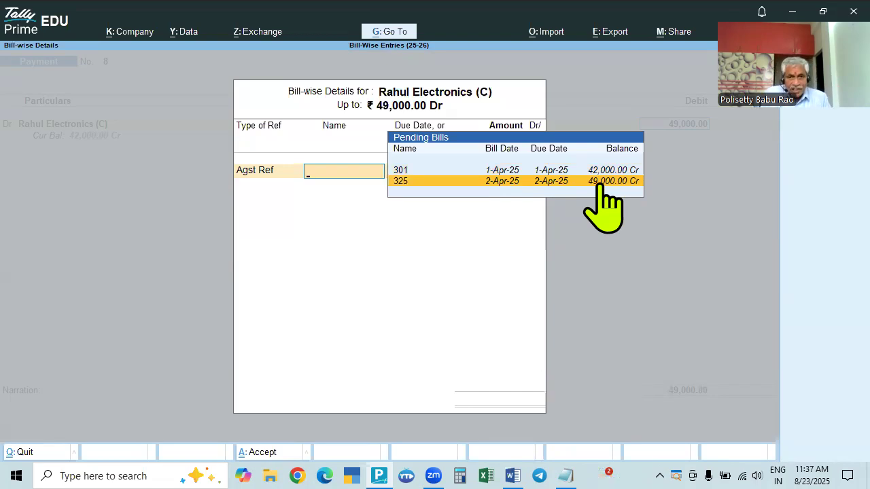
{"action": "left_click", "coordinate": [601, 182]}
{"action": "key", "text": "Return"}
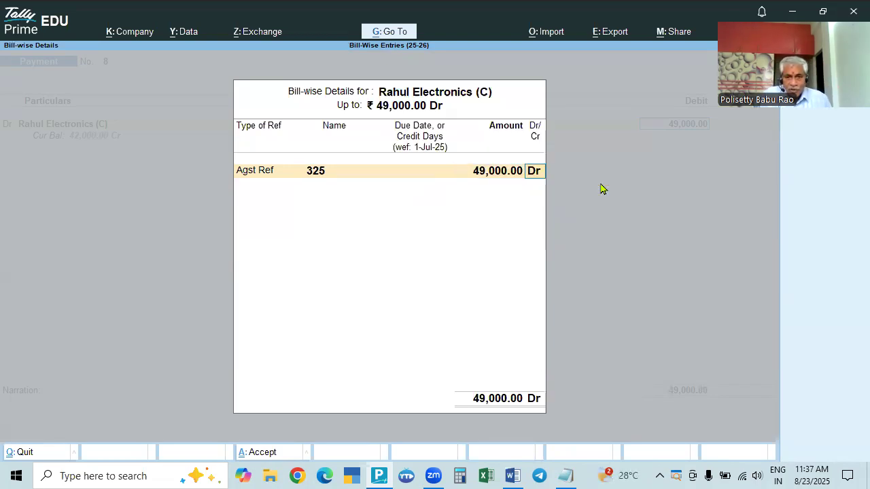
{"action": "key", "text": "Return"}
Credit State Bank of India with 49,000 by cheque Inst No. 123457 dated 1-Jul-25, accept the payment voucher and leave voucher entry.
{"action": "key", "text": "Return"}
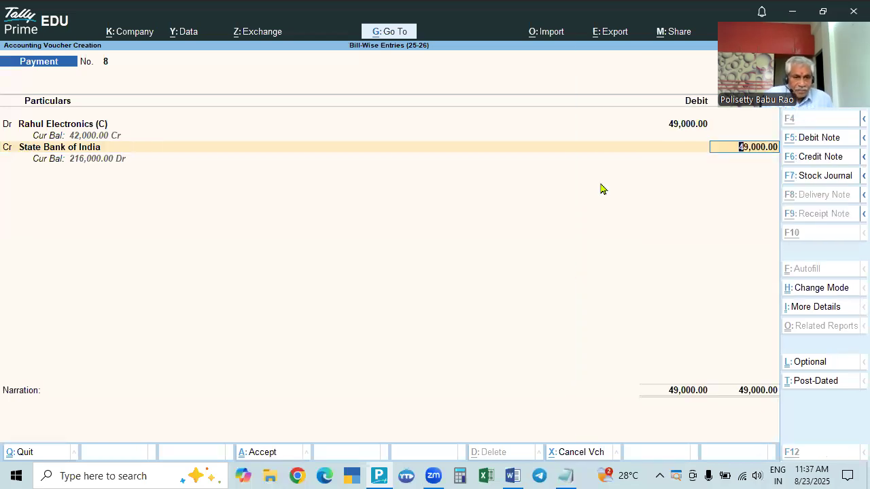
{"action": "key", "text": "alt+Tab"}
{"action": "key", "text": "alt+Tab"}
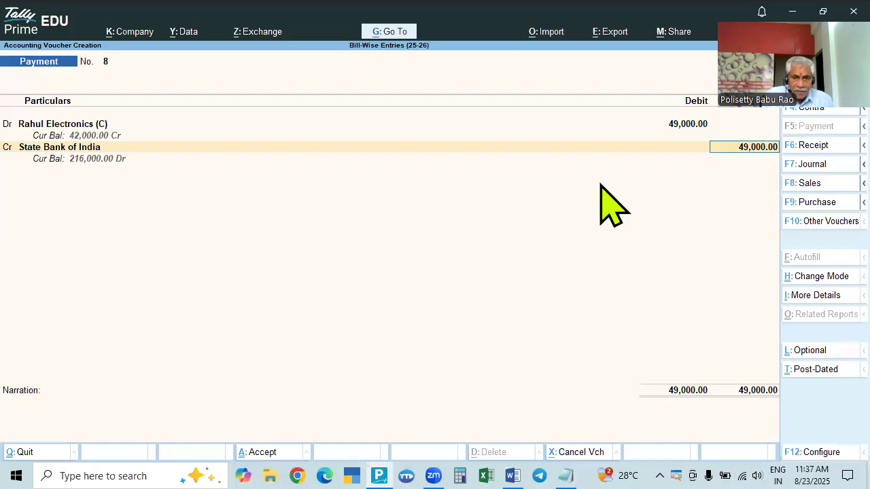
{"action": "key", "text": "Return"}
{"action": "key", "text": "Return"}
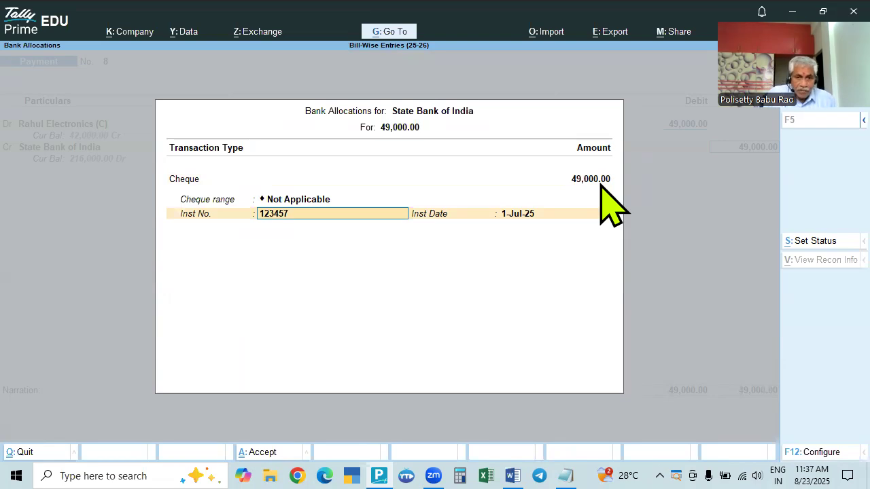
{"action": "key", "text": "Return"}
{"action": "key", "text": "Return"}
{"action": "key", "text": "Return"}
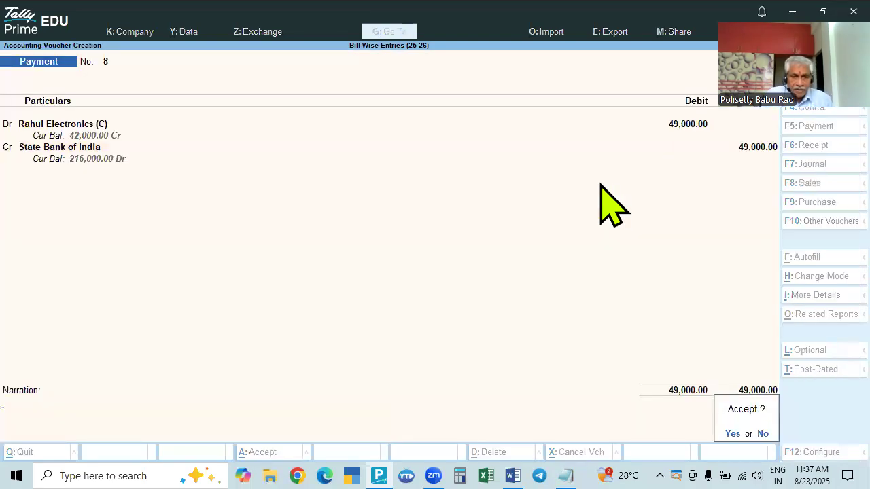
{"action": "key", "text": "alt+Tab"}
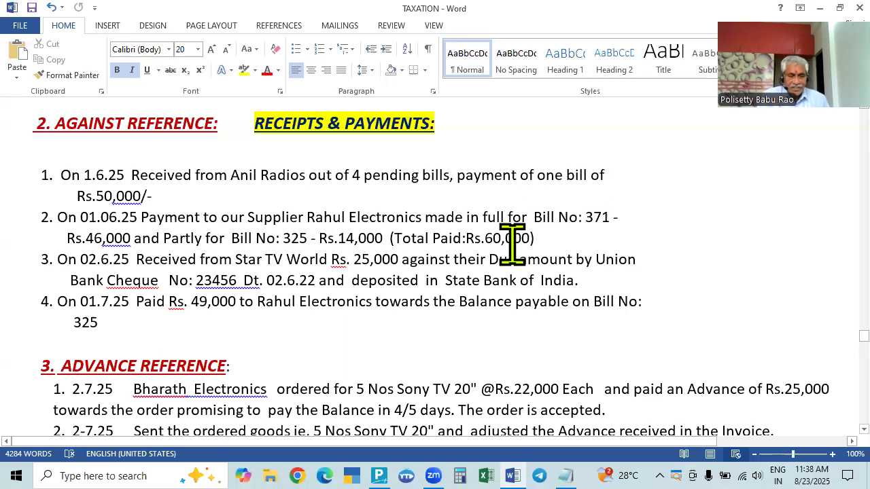
{"action": "key", "text": "alt+Tab"}
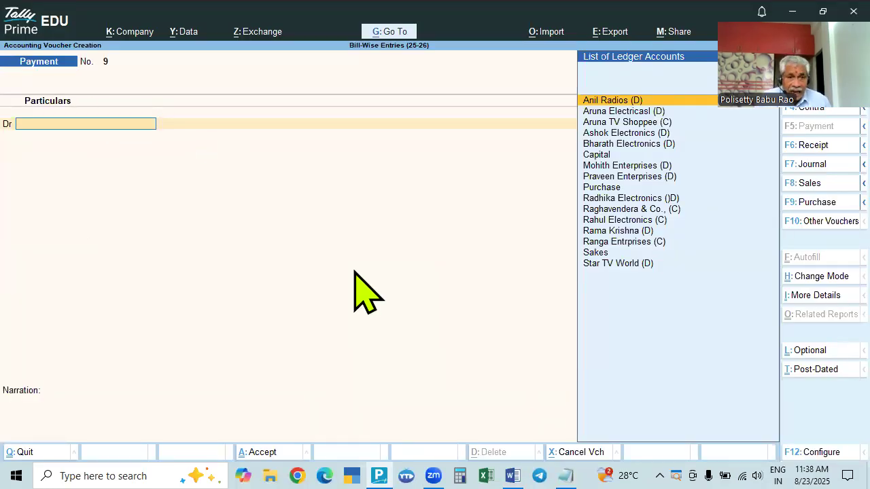
{"action": "key", "text": "Escape"}
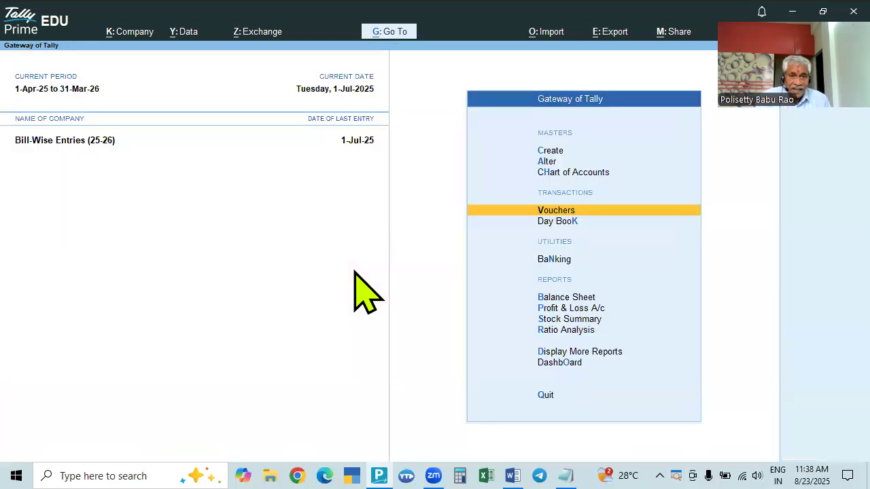
Review the Against Reference receipts and payments and the Advance Reference transactions in the Word document.
{"action": "key", "text": "alt+Tab"}
{"action": "scroll", "coordinate": [351, 270], "scroll_direction": "up", "scroll_amount": 10}
{"action": "scroll", "coordinate": [302, 170], "scroll_direction": "down", "scroll_amount": 8}
{"action": "scroll", "coordinate": [301, 204], "scroll_direction": "down", "scroll_amount": 5}
{"action": "scroll", "coordinate": [301, 204], "scroll_direction": "up", "scroll_amount": 3}
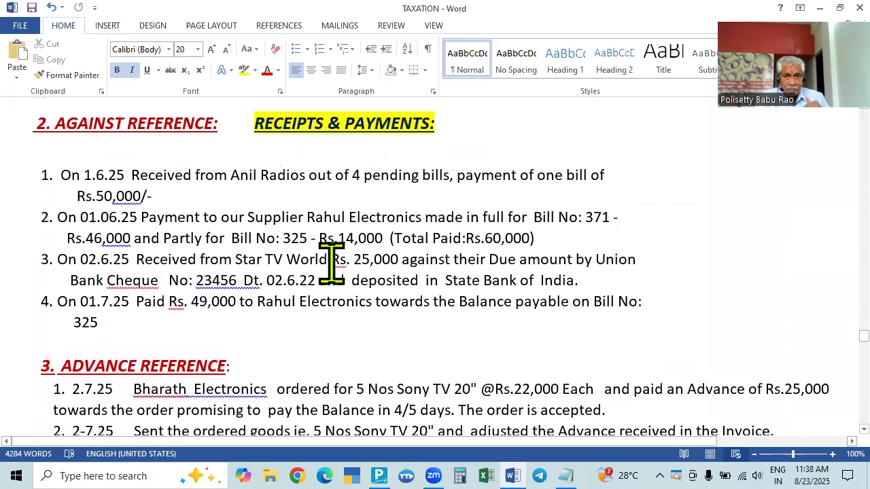
{"action": "scroll", "coordinate": [380, 259], "scroll_direction": "down", "scroll_amount": 5}
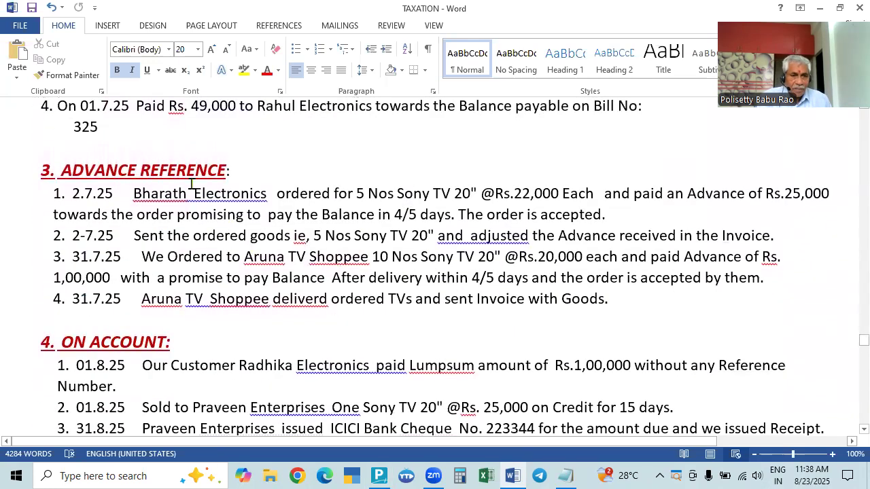
{"action": "scroll", "coordinate": [608, 340], "scroll_direction": "up", "scroll_amount": 5}
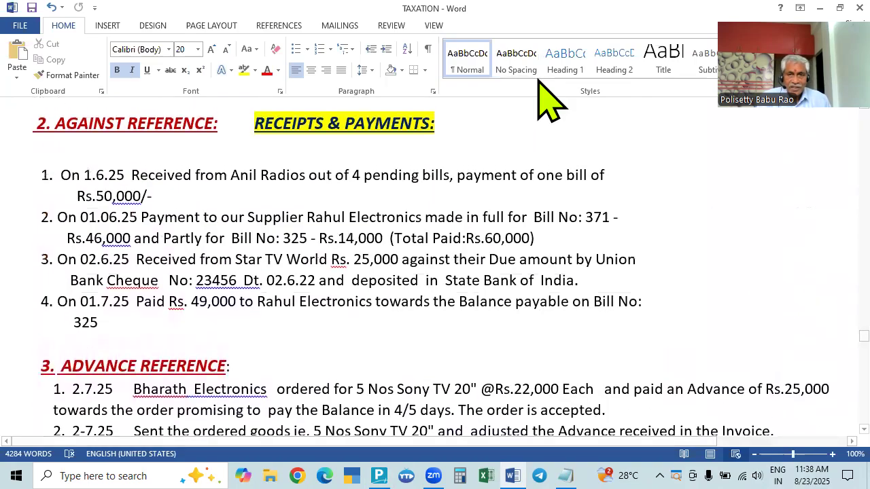